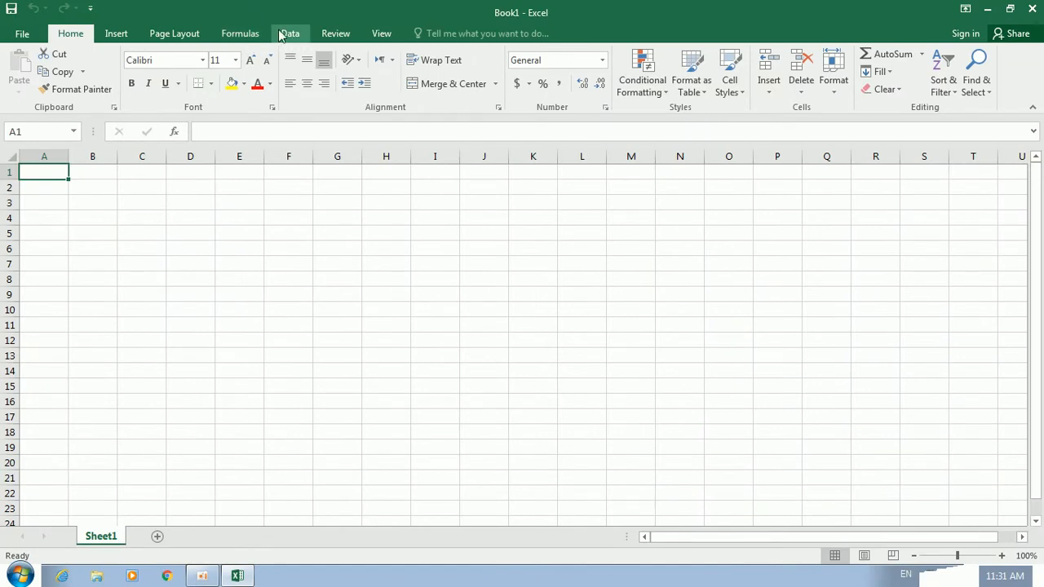
# Open and dismiss the What-If Analysis list twice, then scroll back to the top of the sheet
pyautogui.click(866, 88)
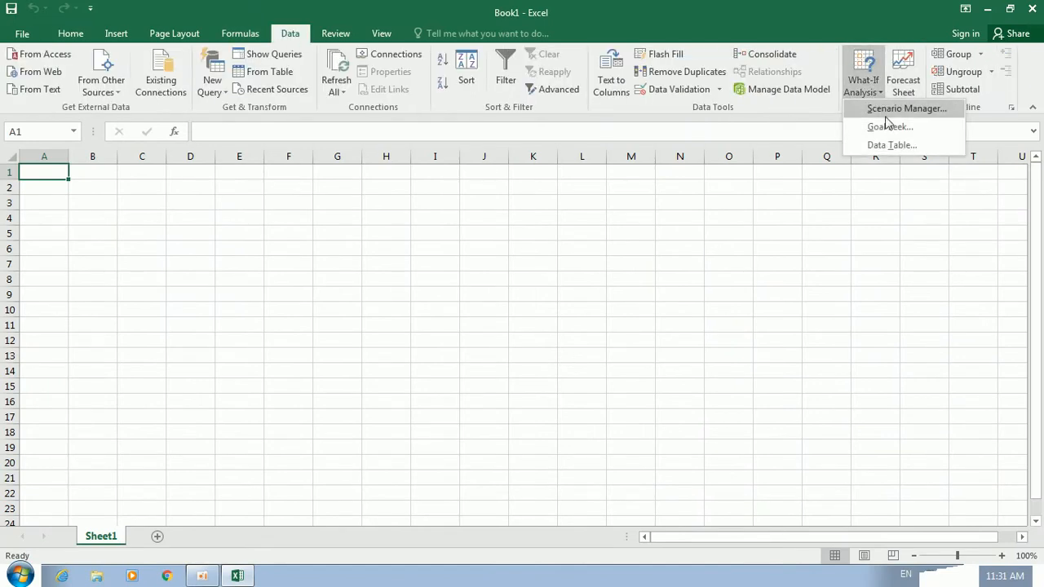
pyautogui.click(642, 235)
pyautogui.click(857, 90)
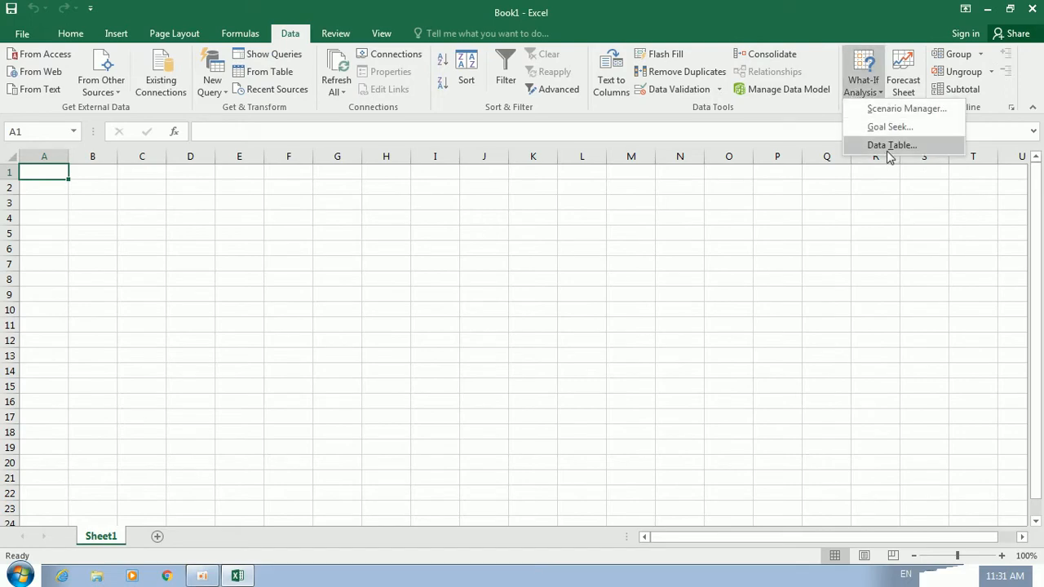
pyautogui.click(564, 233)
pyautogui.scroll(5, 400, 230)
pyautogui.click(397, 232)
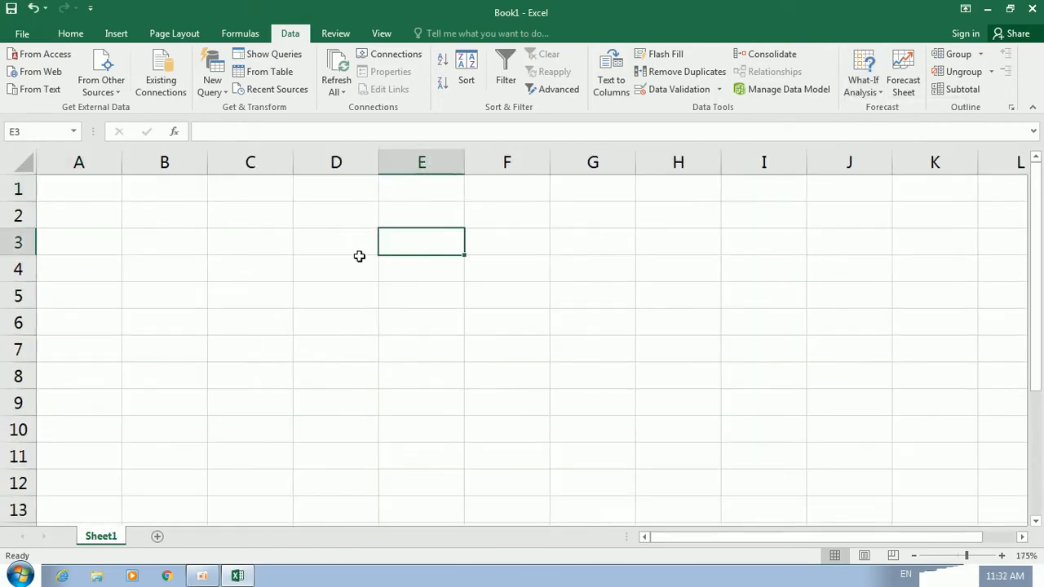
pyautogui.click(305, 253)
pyautogui.scroll(1, 304, 253)
pyautogui.scroll(2, 310, 261)
pyautogui.keyDown('ctrl'); pyautogui.click(324, 263); pyautogui.keyUp('ctrl')
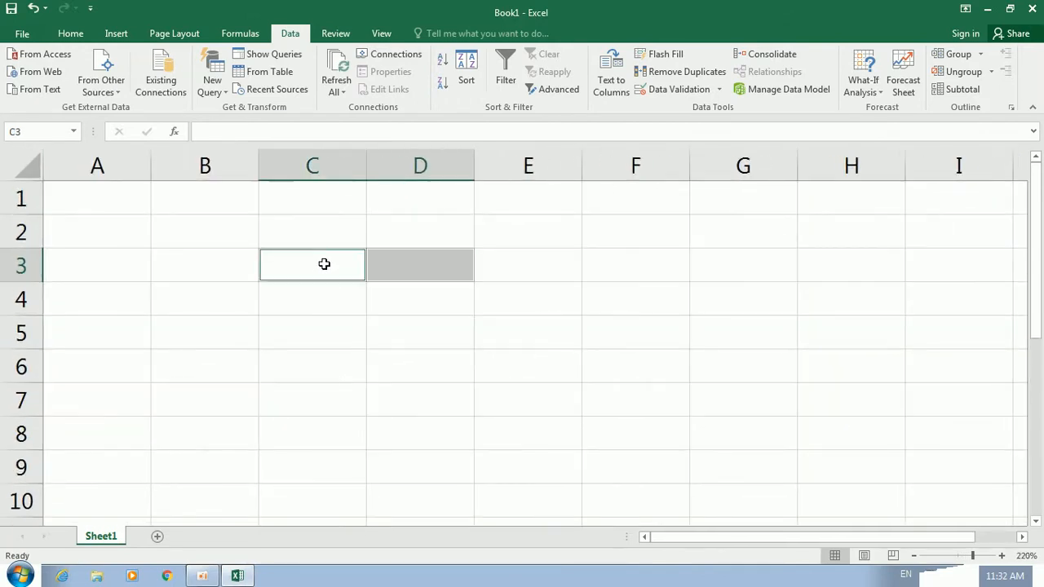
pyautogui.click(476, 297)
# Type the headers name, s, s, m, t, w, t across D4:J4
pyautogui.click(426, 287)
pyautogui.write('name')
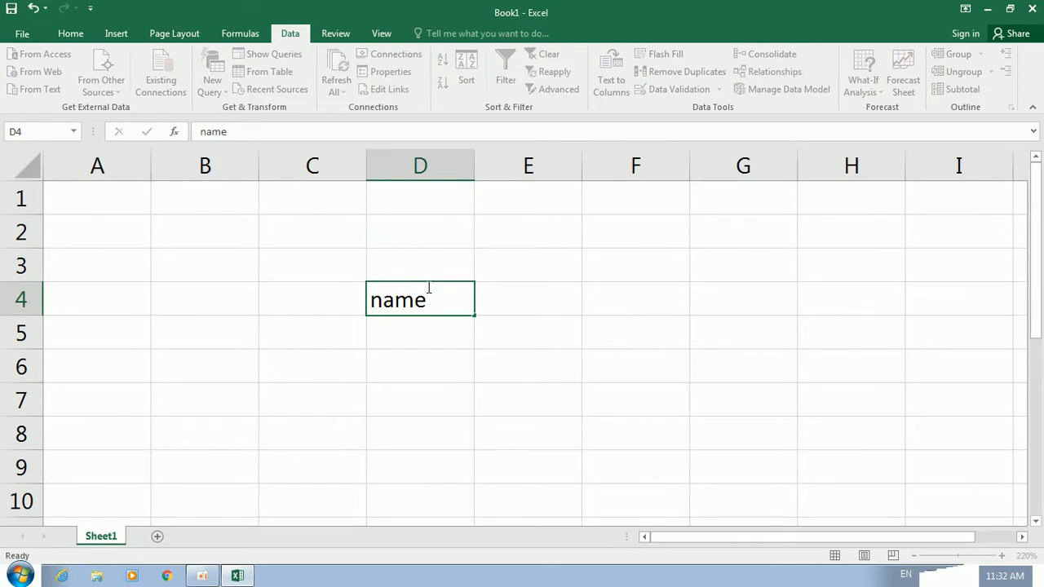
pyautogui.press('Tab')
pyautogui.write('s')
pyautogui.press('Tab')
pyautogui.write('s')
pyautogui.press('Tab')
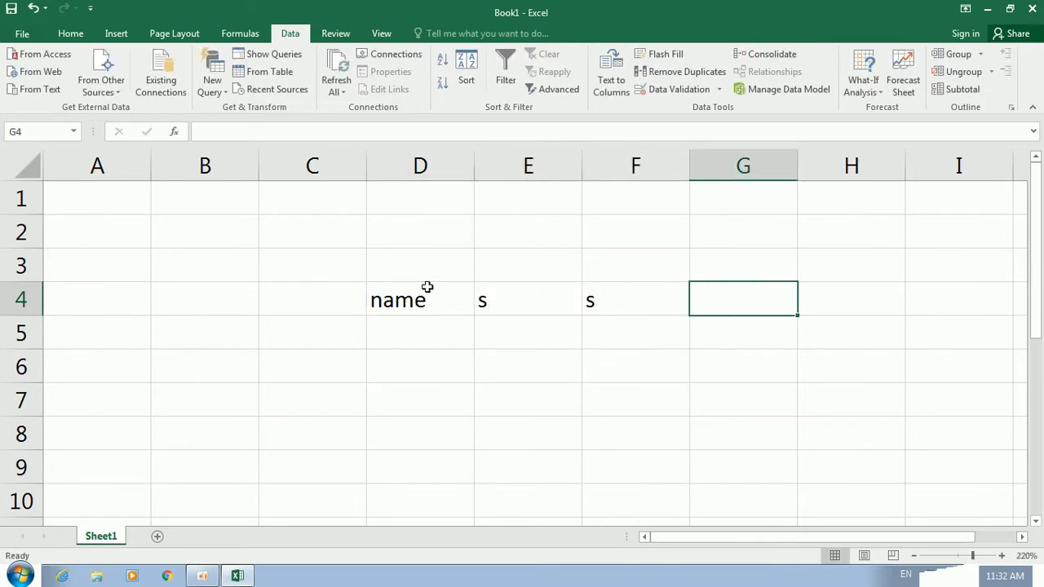
pyautogui.write('m')
pyautogui.press('Tab')
pyautogui.write('t')
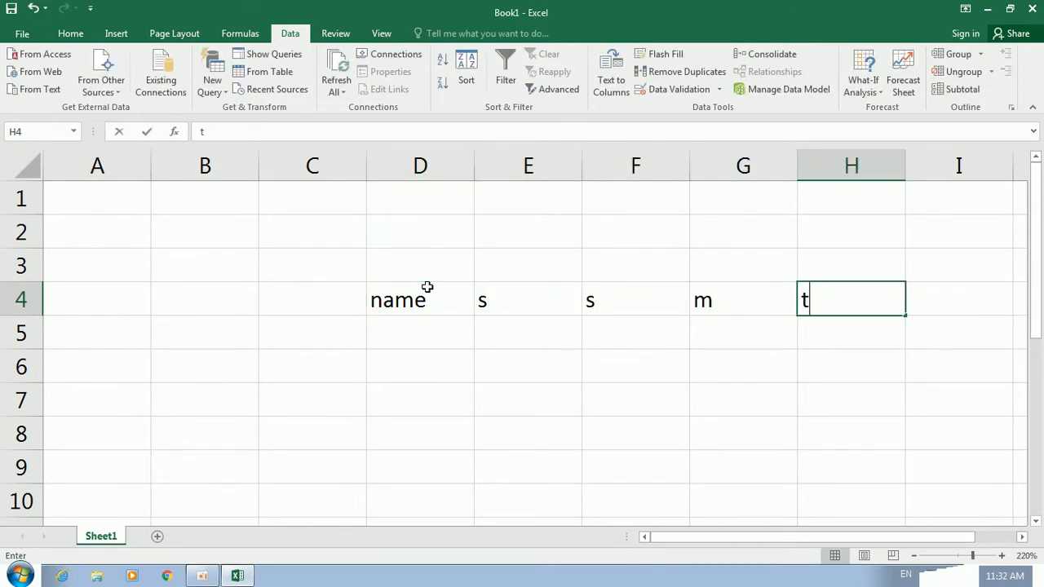
pyautogui.press('Tab')
pyautogui.write('e')
pyautogui.write('w')
pyautogui.press('Tab')
pyautogui.write('t')
pyautogui.press('Return')
# List the names khan, omid, ali, jama and kamal in D5:D9
pyautogui.press('Left')
pyautogui.press('Left')
pyautogui.press('Up')
pyautogui.press('Left')
pyautogui.press('Right')
pyautogui.press('Right')
pyautogui.press('Right')
pyautogui.press('Right')
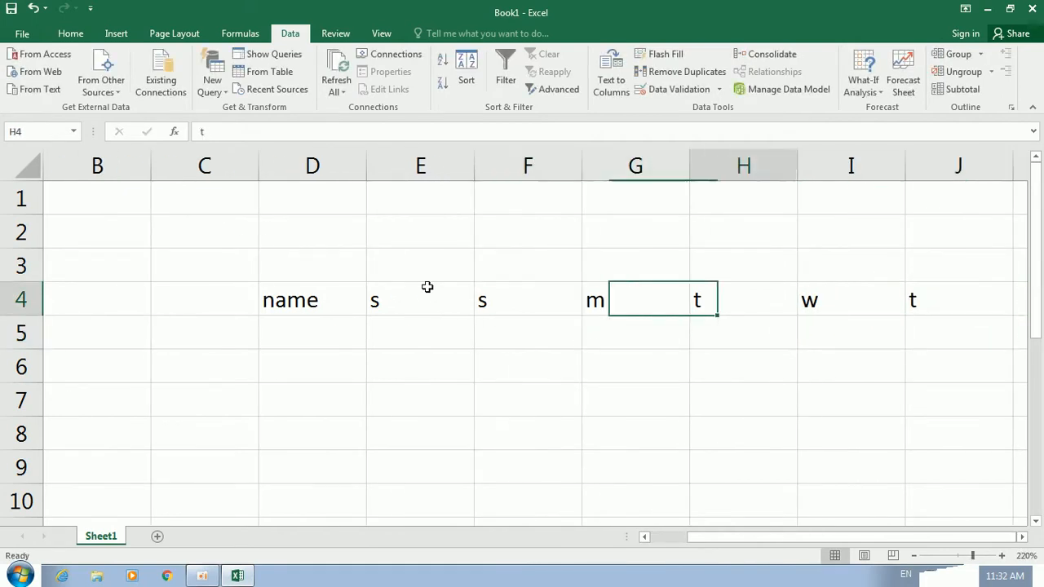
pyautogui.press('Down')
pyautogui.press('Left')
pyautogui.press('Left')
pyautogui.press('Left')
pyautogui.press('Left')
pyautogui.press('Left')
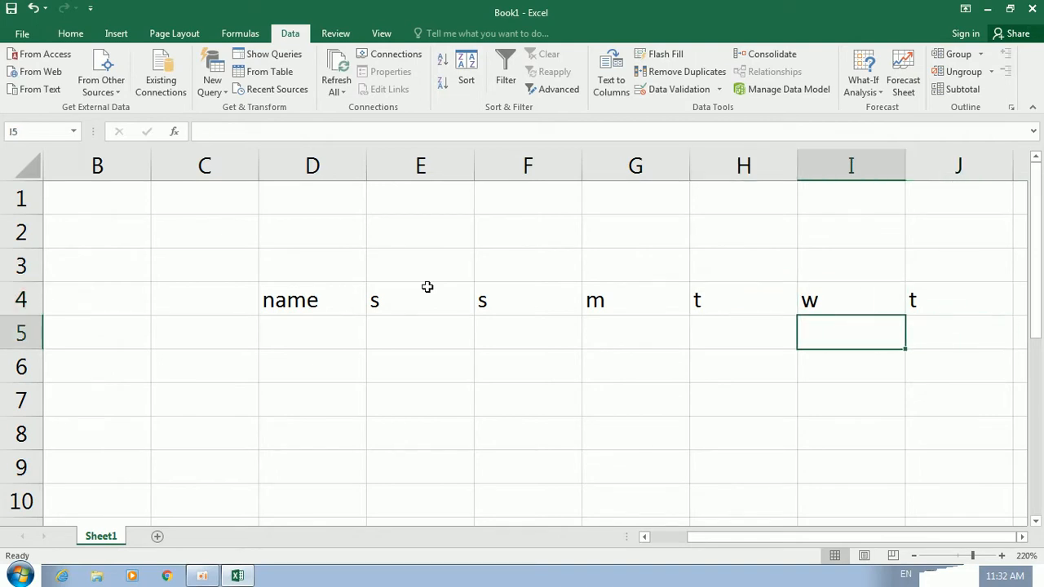
pyautogui.press('Right')
pyautogui.press('Left')
pyautogui.press('Left')
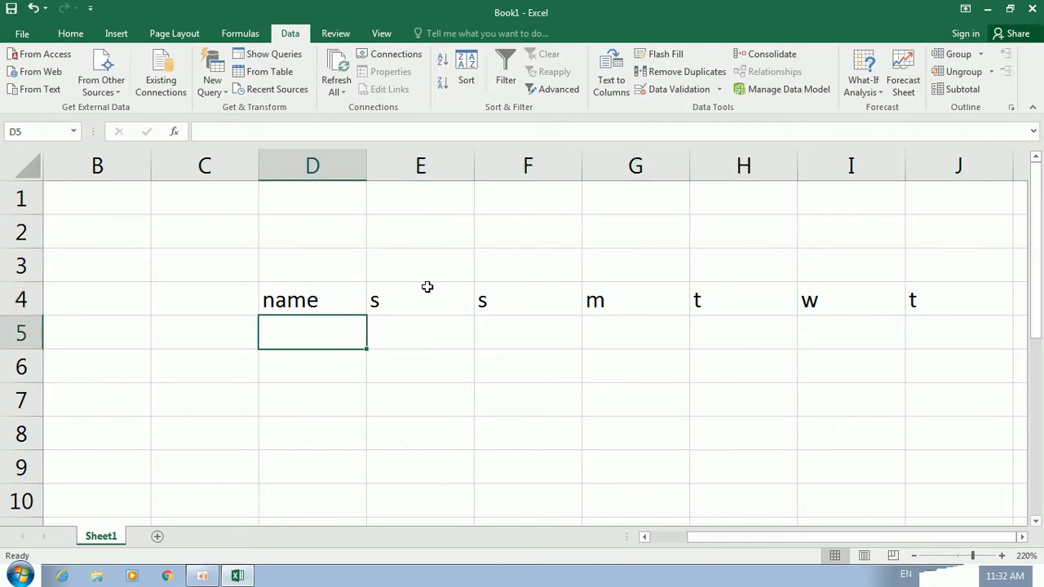
pyautogui.write('khan')
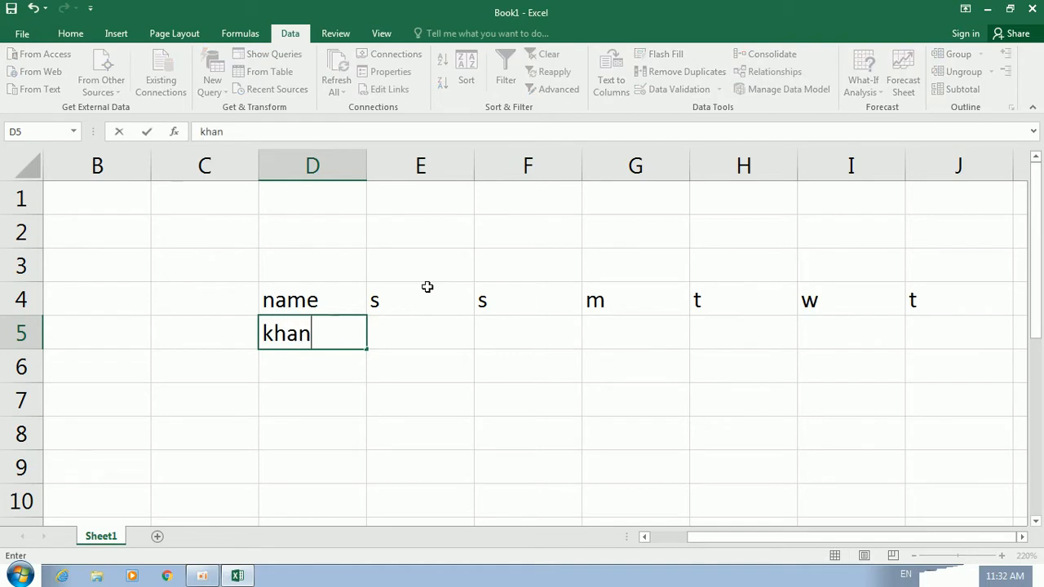
pyautogui.press('Tab')
pyautogui.write('om')
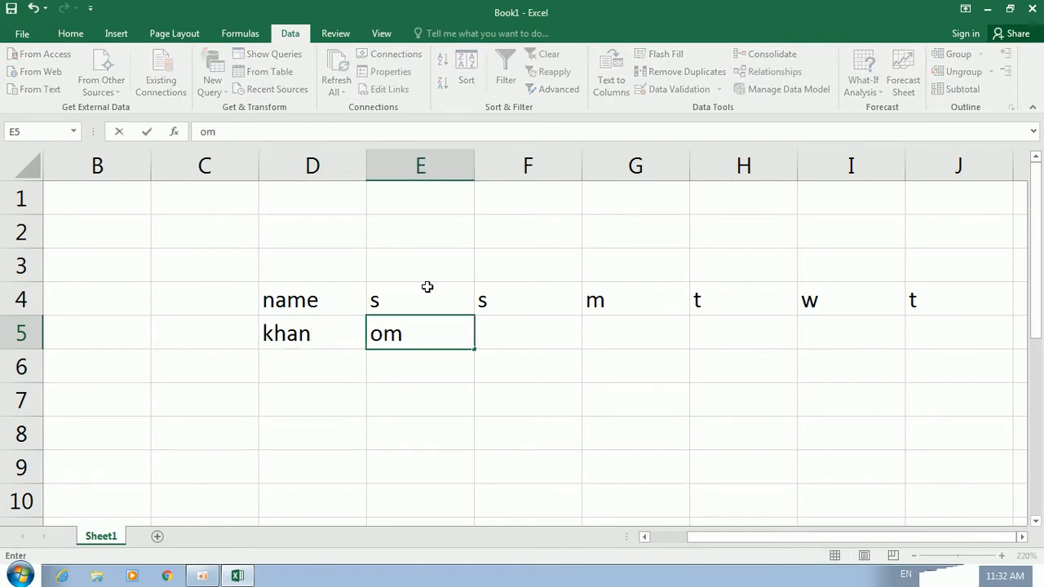
pyautogui.press('BackSpace')
pyautogui.press('BackSpace')
pyautogui.press('Return')
pyautogui.press('Left')
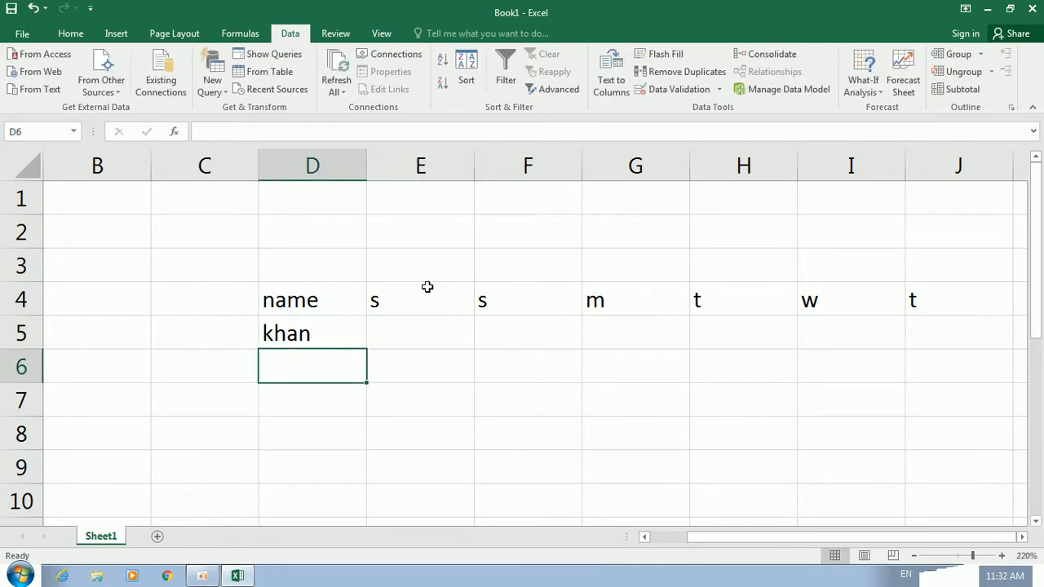
pyautogui.write('omid')
pyautogui.press('Return')
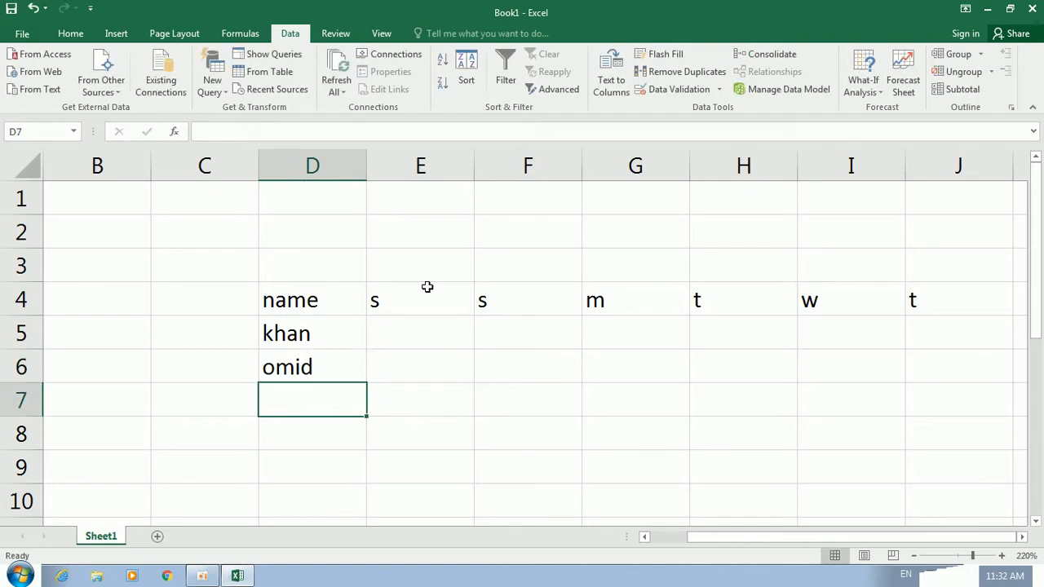
pyautogui.write('ali')
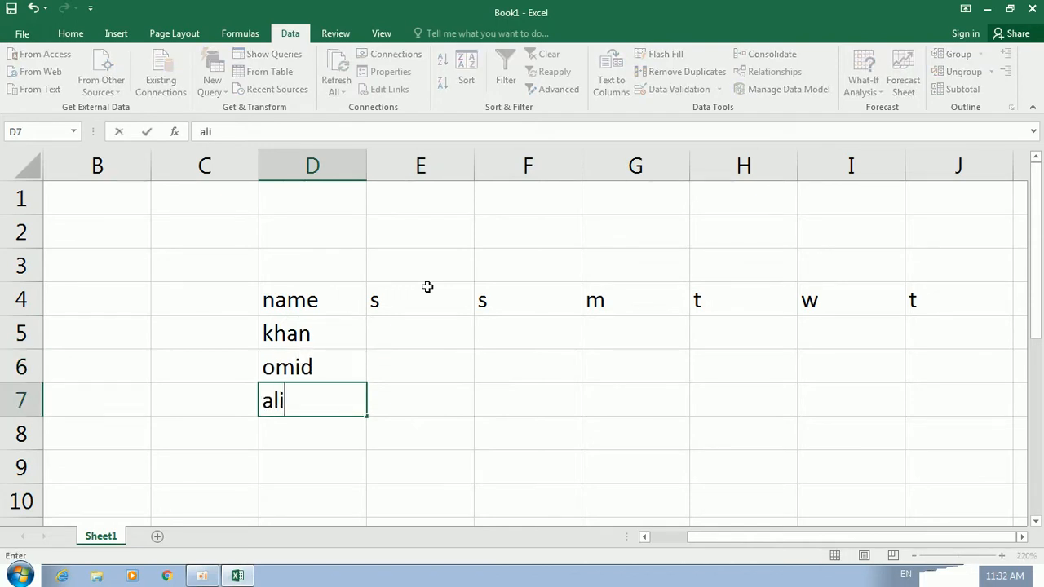
pyautogui.press('Return')
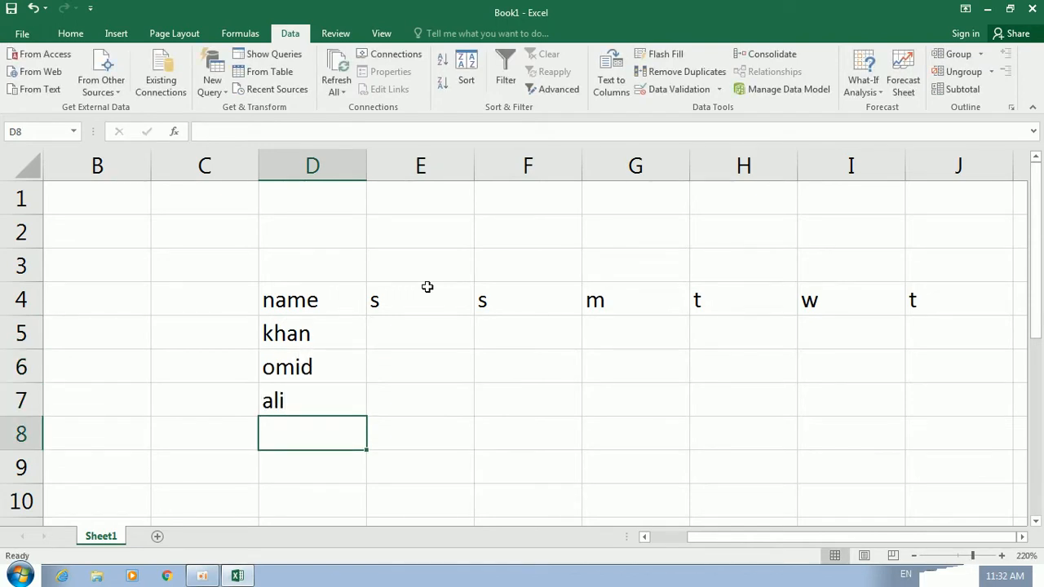
pyautogui.write('jamal')
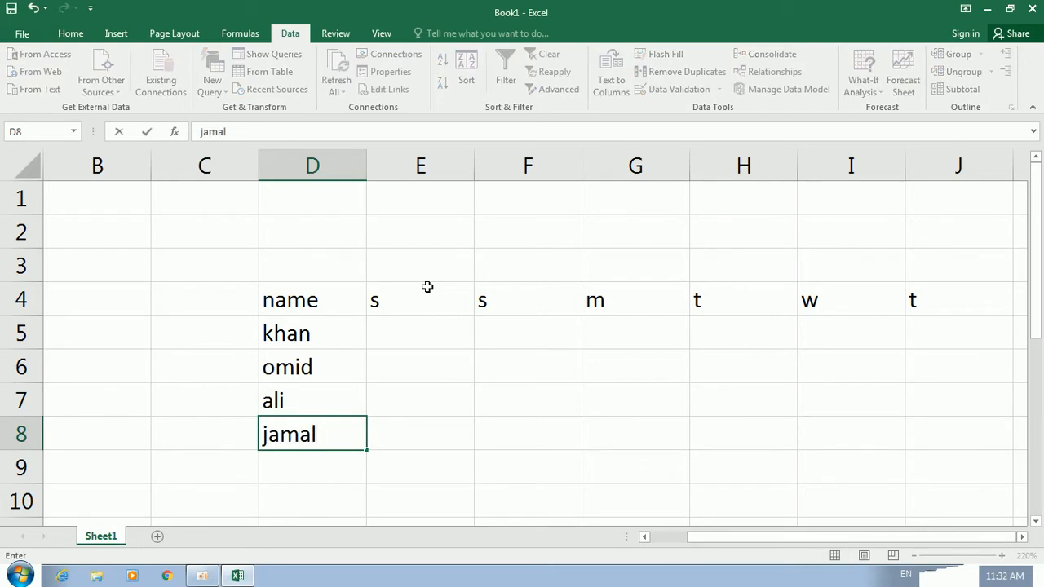
pyautogui.press('Return')
pyautogui.write('kamal')
pyautogui.press('Right')
# Add the id header in C4 and number the ids 1 to 5 in C5:C9
pyautogui.press('Up')
pyautogui.press('Up')
pyautogui.press('Up')
pyautogui.press('Up')
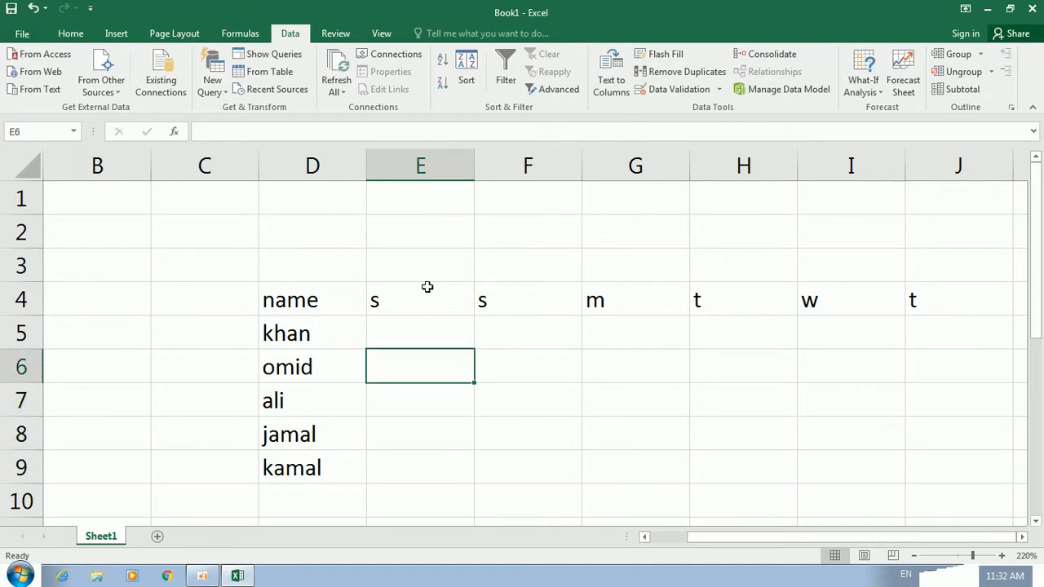
pyautogui.press('Left')
pyautogui.press('Up')
pyautogui.press('Up')
pyautogui.press('Left')
pyautogui.press('Down')
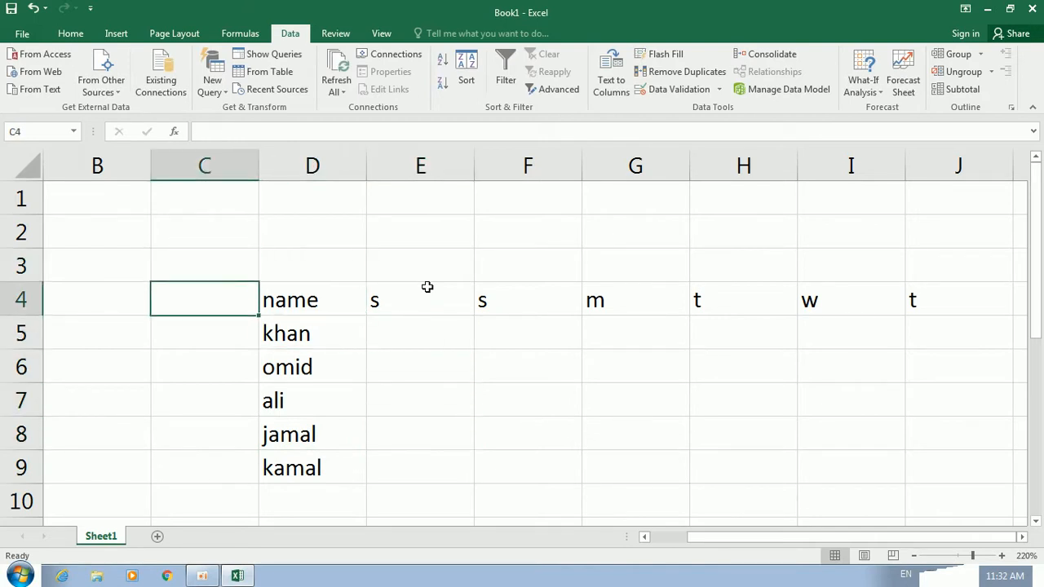
pyautogui.write('id')
pyautogui.press('Return')
pyautogui.write('1')
pyautogui.press('Return')
pyautogui.write('23')
pyautogui.press('Return')
pyautogui.press('Up')
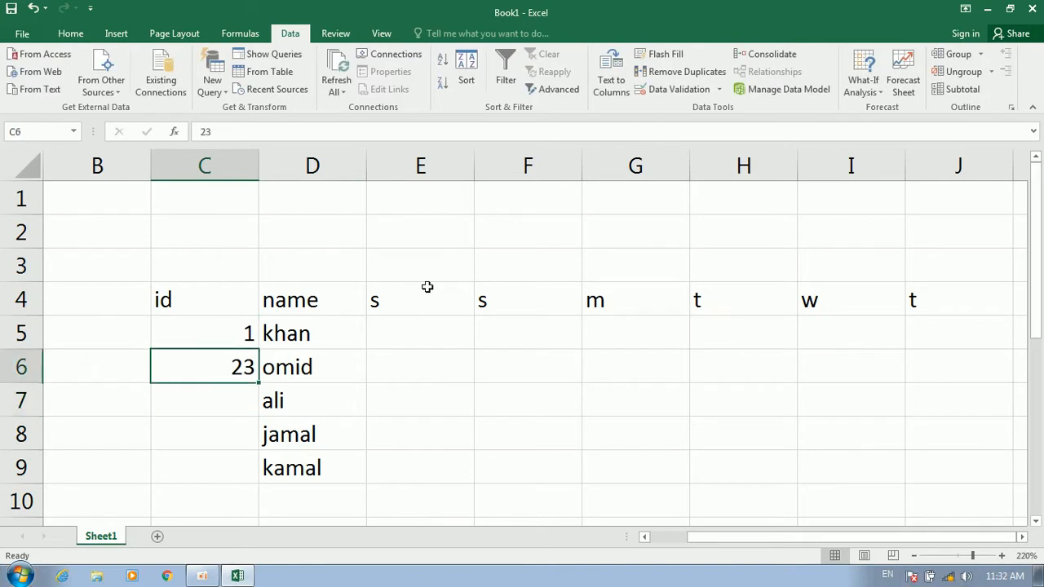
pyautogui.write('2')
pyautogui.press('Return')
pyautogui.write('3')
pyautogui.press('Return')
pyautogui.write('4')
pyautogui.press('Return')
pyautogui.write('5')
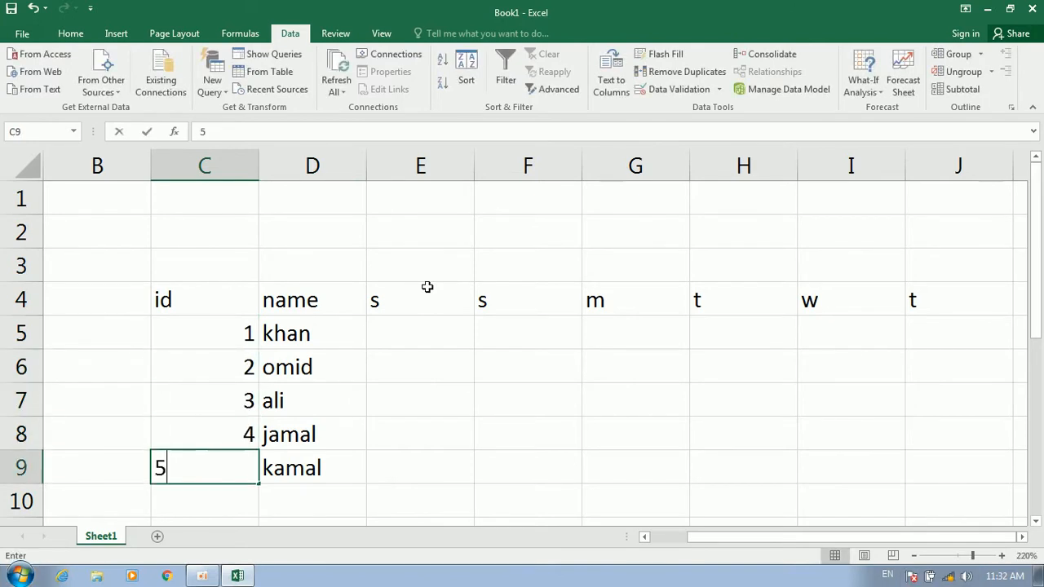
pyautogui.press('Return')
pyautogui.press('Right')
pyautogui.press('Up')
pyautogui.press('Up')
pyautogui.press('Up')
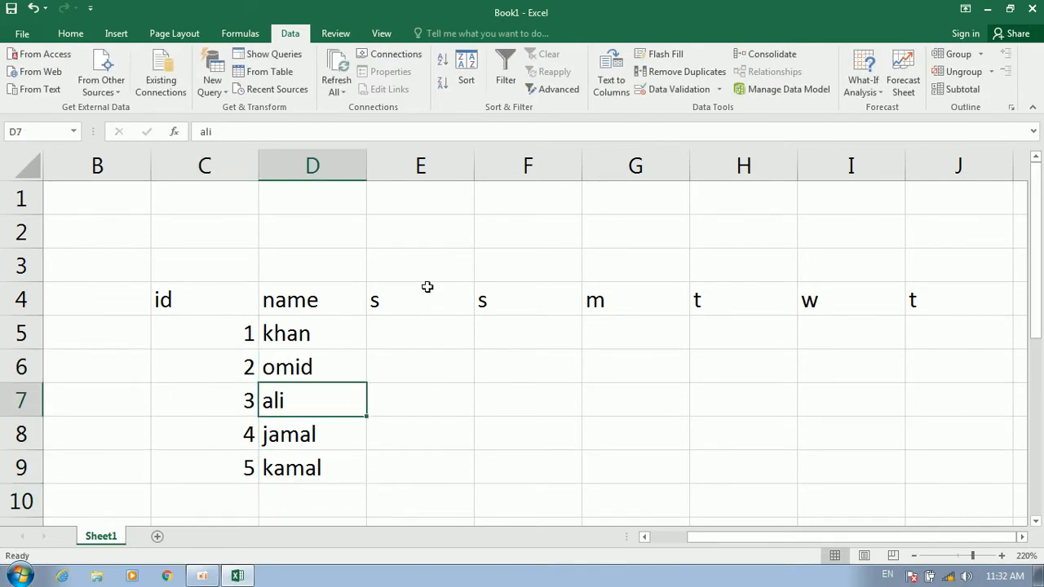
# Enter 1 in both K2 and K3
pyautogui.keyDown('ctrl'); pyautogui.scroll(-3, 484, 350); pyautogui.keyUp('ctrl')
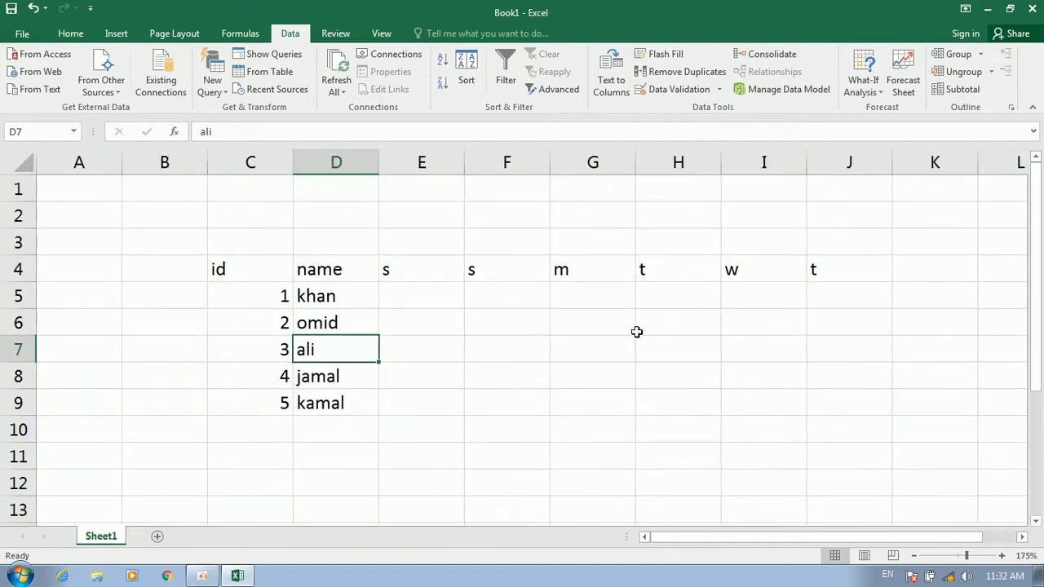
pyautogui.click(910, 277)
pyautogui.click(990, 259)
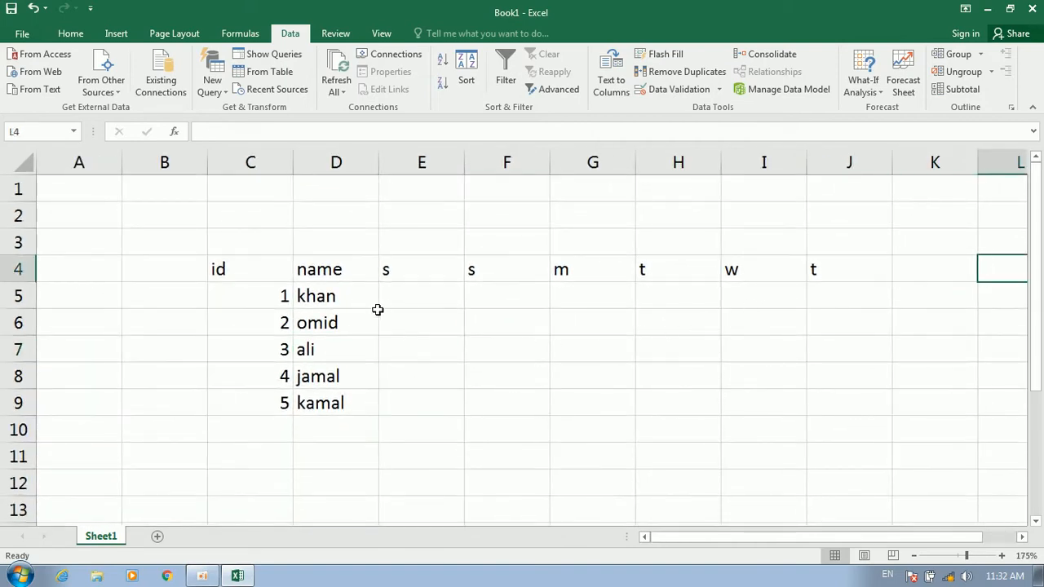
pyautogui.click(404, 293)
pyautogui.click(510, 313)
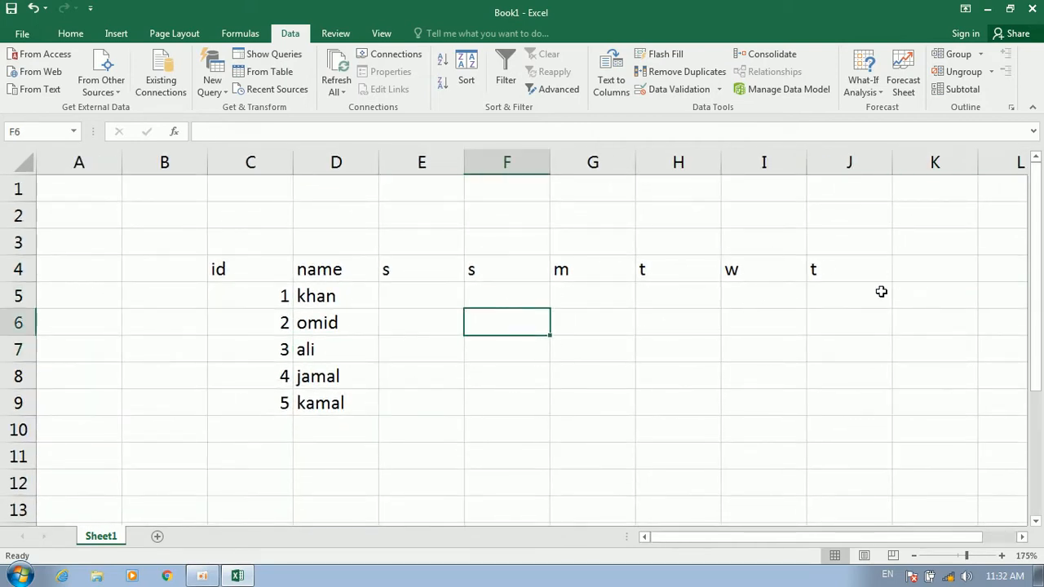
pyautogui.click(950, 300)
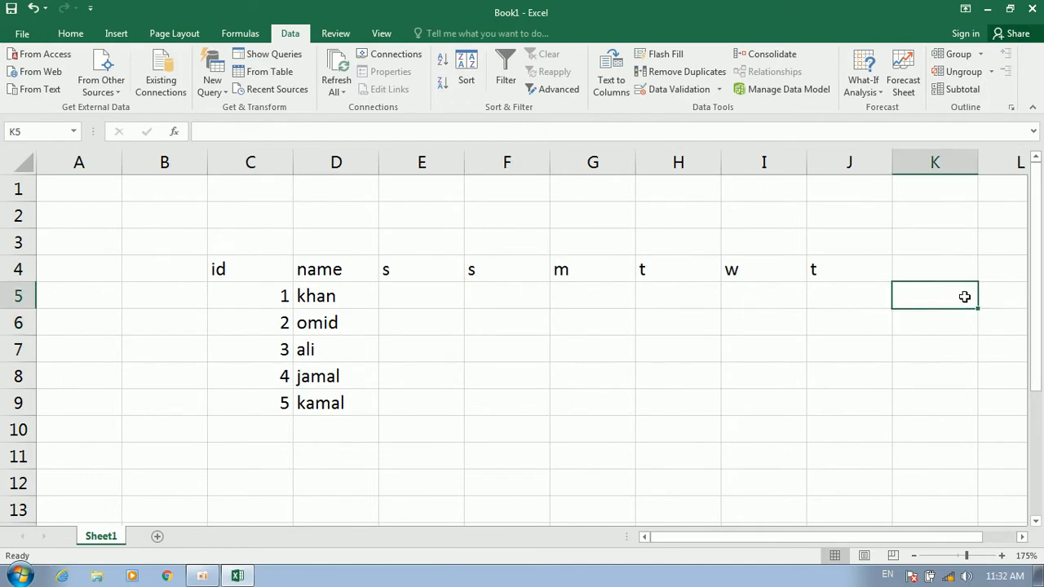
pyautogui.keyDown('ctrl'); pyautogui.scroll(-2, 964, 297); pyautogui.keyUp('ctrl')
pyautogui.click(853, 265)
pyautogui.click(758, 265)
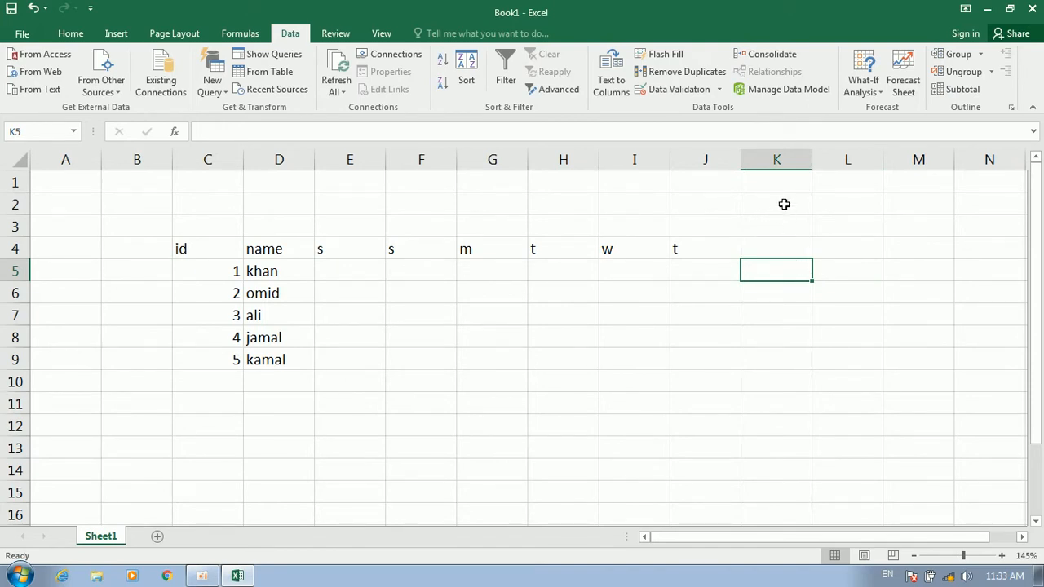
pyautogui.click(783, 203)
pyautogui.write('1')
pyautogui.press('Return')
pyautogui.write('1')
pyautogui.click(772, 262)
# Enter 380 in cell L4
pyautogui.click(859, 249)
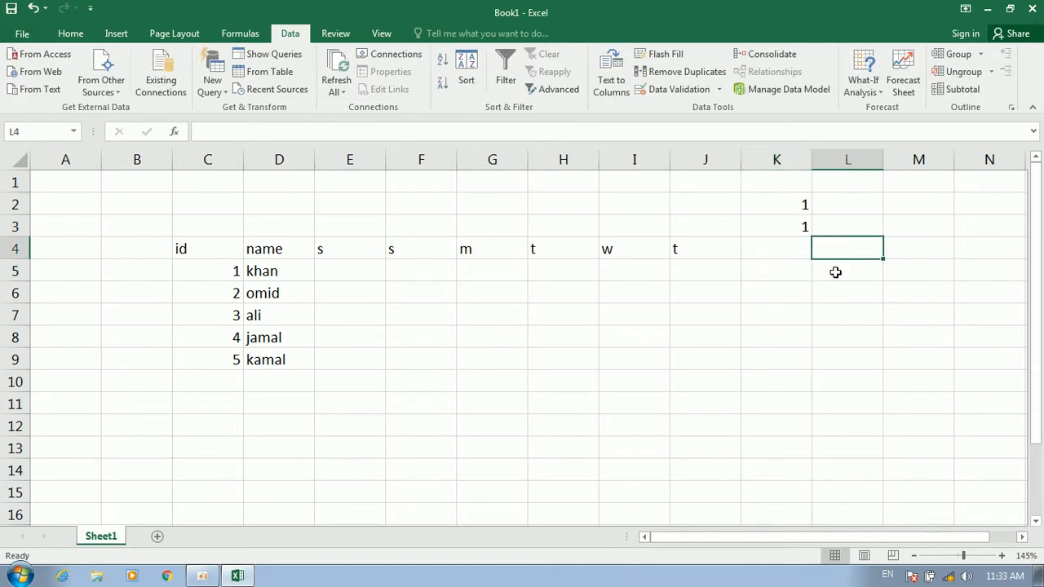
pyautogui.moveTo(263, 270); pyautogui.dragTo(269, 344)
pyautogui.click(424, 316)
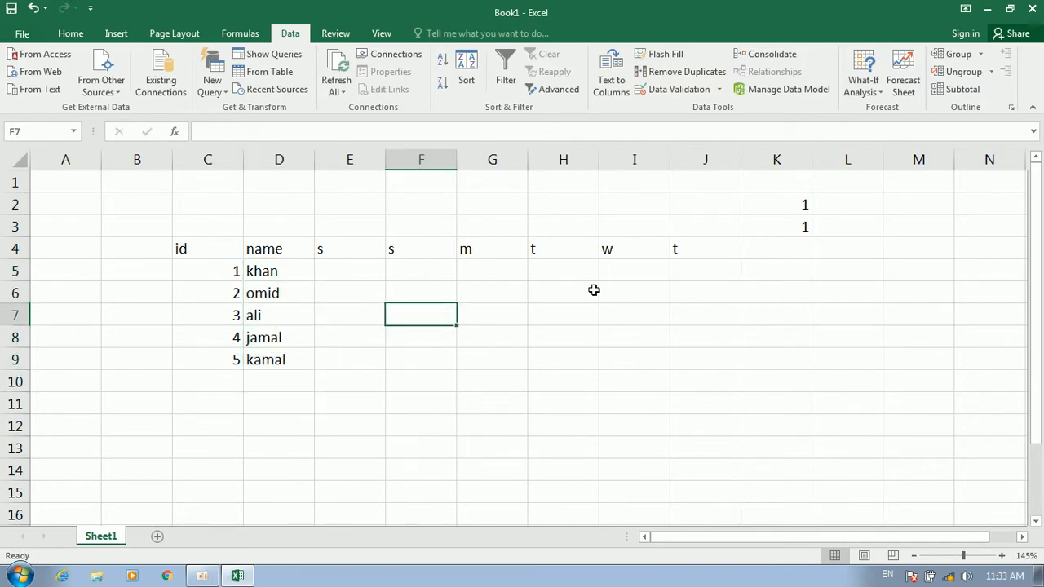
pyautogui.click(849, 254)
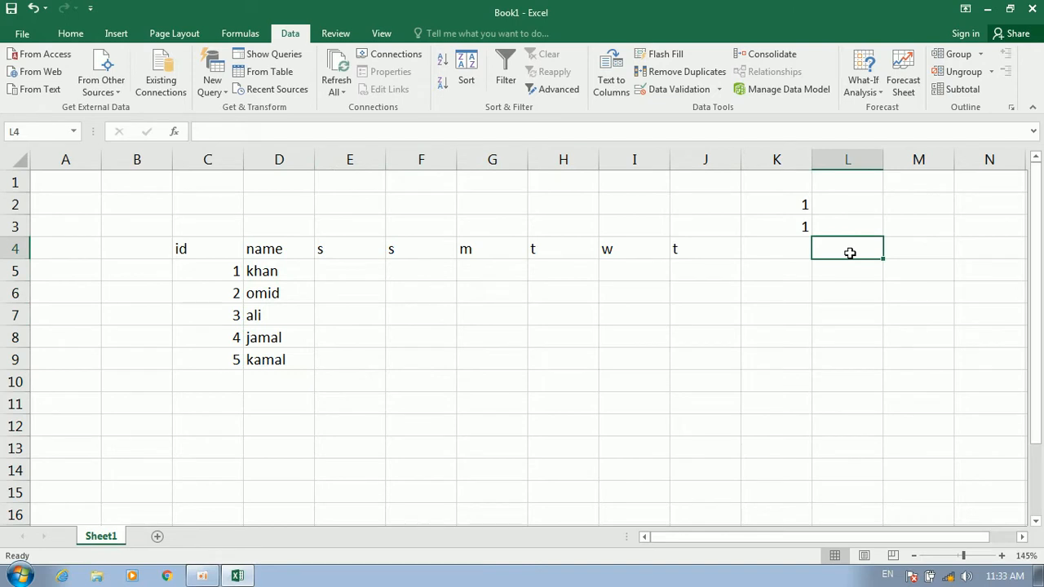
pyautogui.write('380')
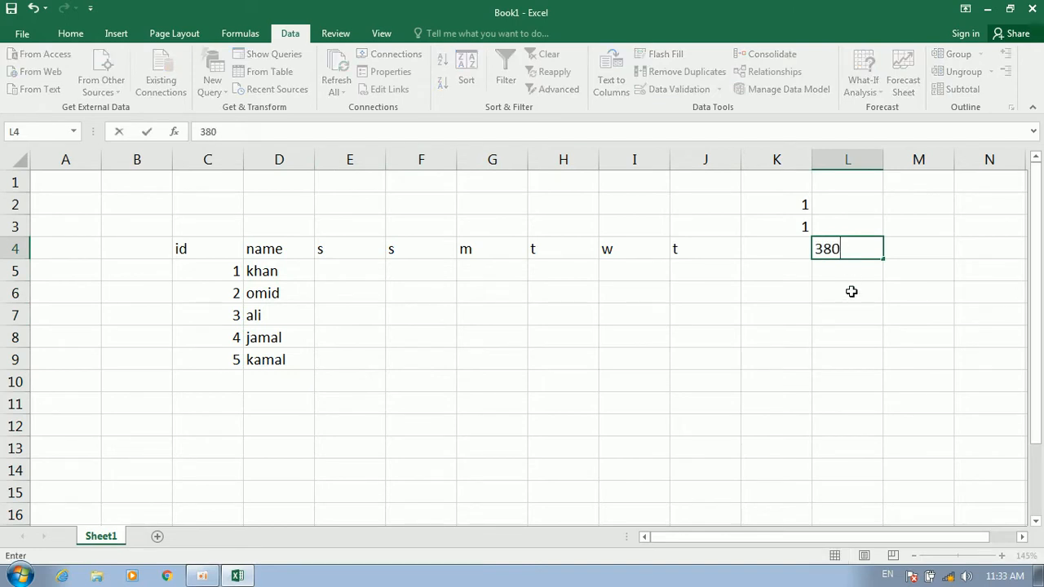
pyautogui.click(852, 291)
# Enter the formula =K2*K3 in K4
pyautogui.click(769, 245)
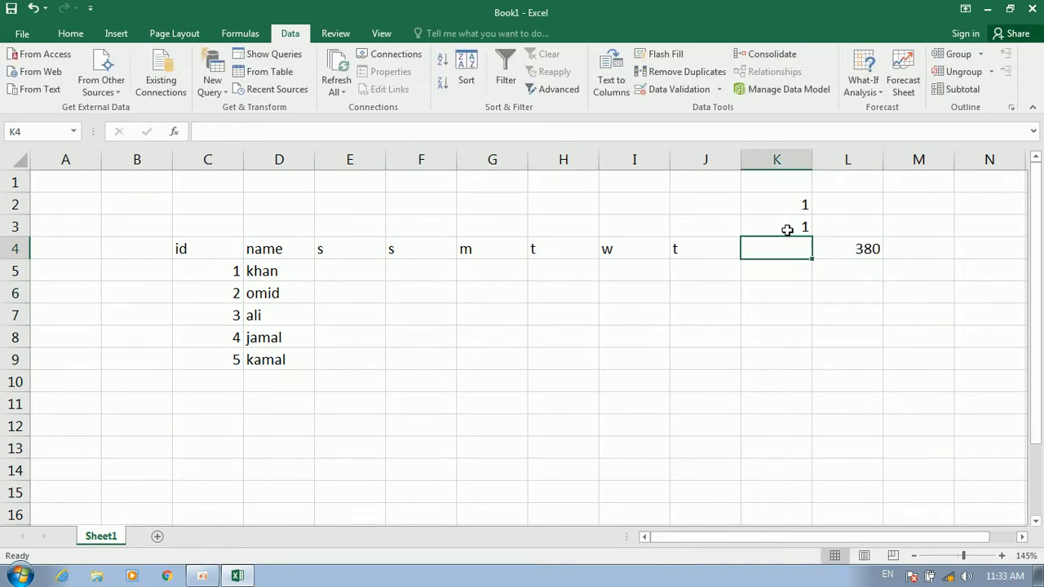
pyautogui.write('=')
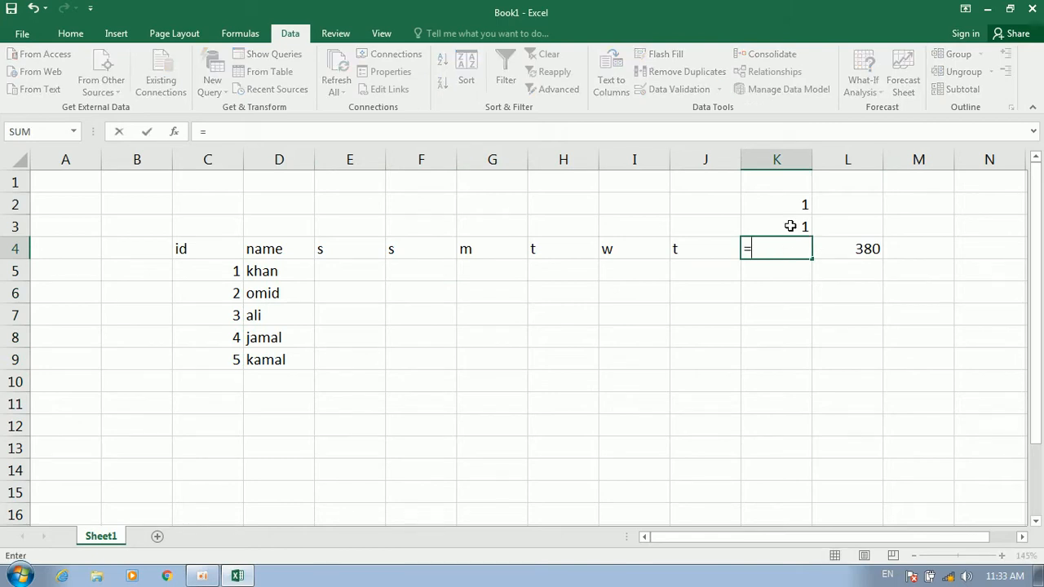
pyautogui.click(790, 207)
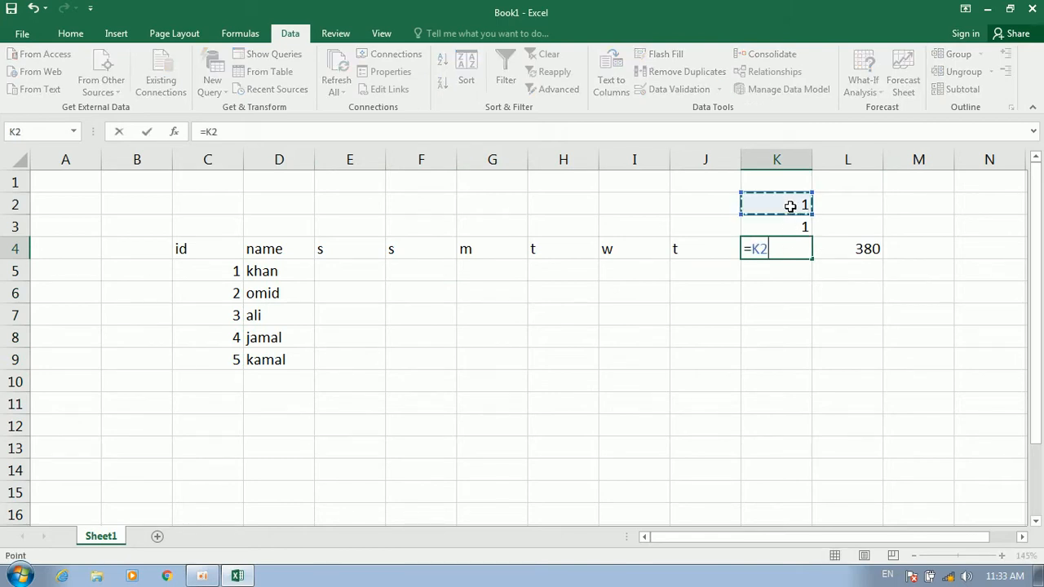
pyautogui.write('*')
pyautogui.click(799, 229)
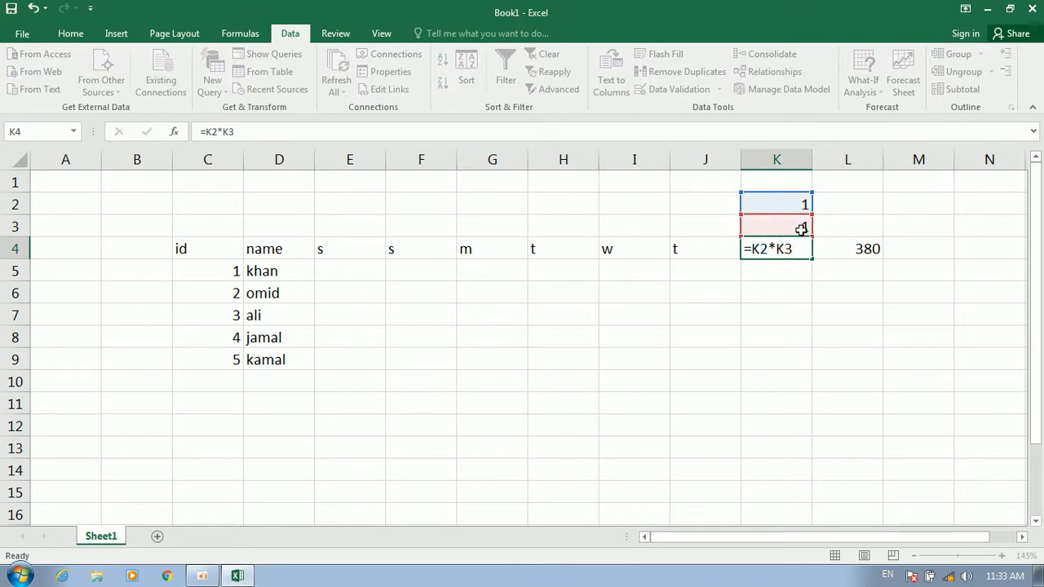
pyautogui.press('Return')
# Turn K4:L10 into a Data Table with K2 as row input and K3 as column input
pyautogui.moveTo(866, 248); pyautogui.dragTo(777, 377)
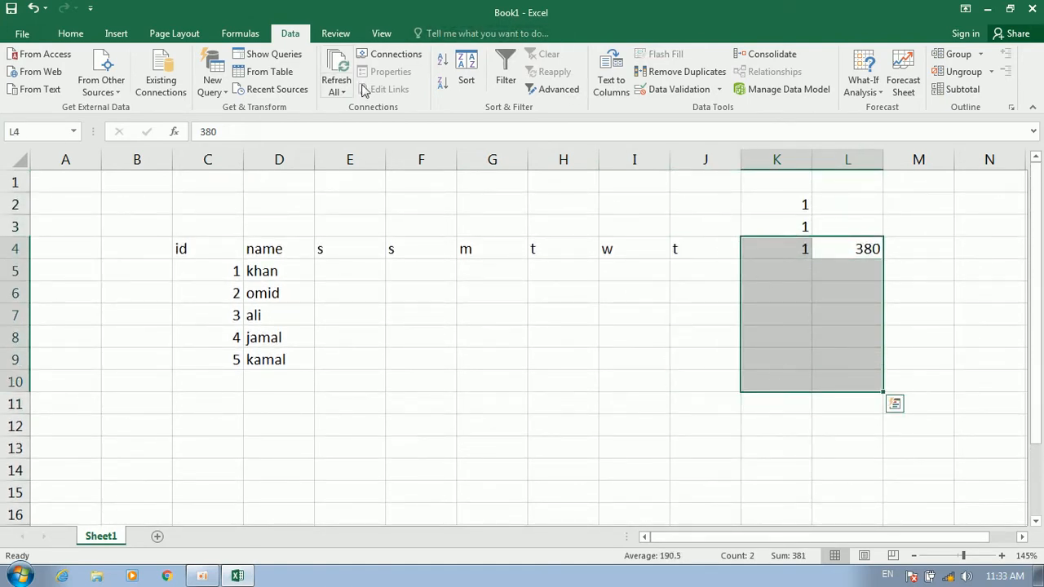
pyautogui.click(864, 88)
pyautogui.click(892, 145)
pyautogui.moveTo(474, 238); pyautogui.dragTo(396, 237)
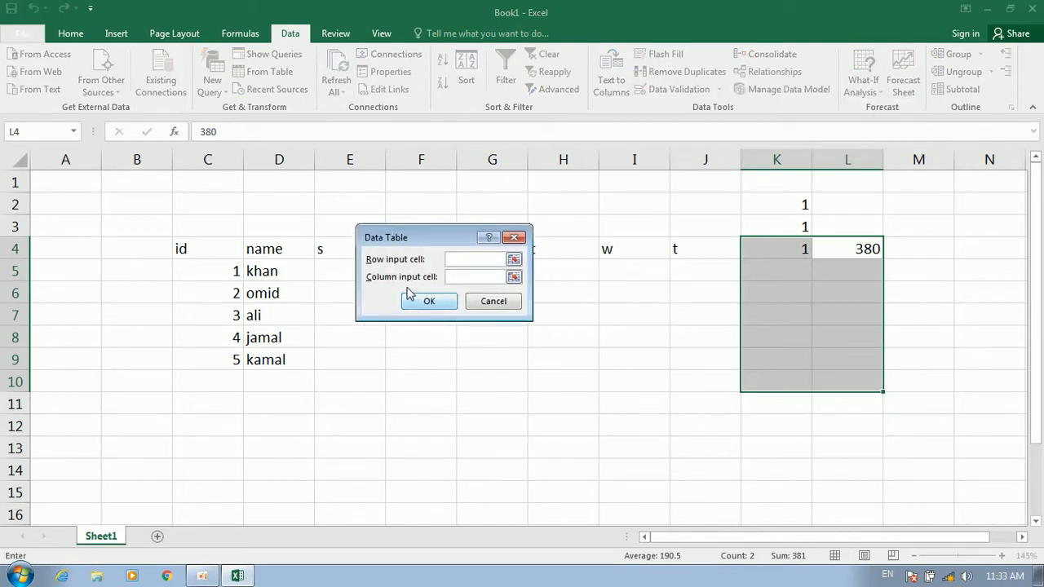
pyautogui.click(803, 203)
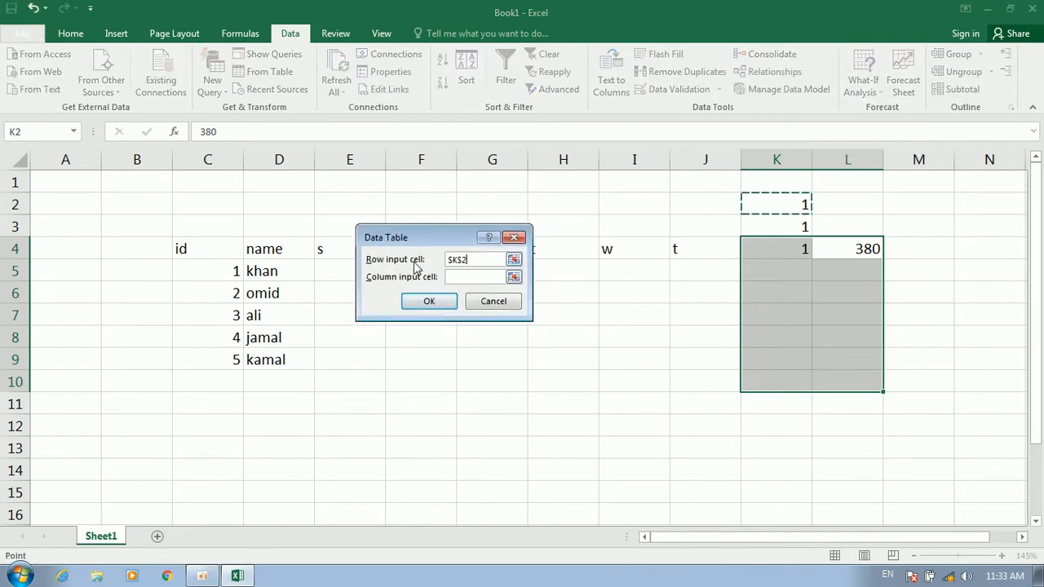
pyautogui.click(464, 277)
pyautogui.click(770, 227)
pyautogui.click(435, 302)
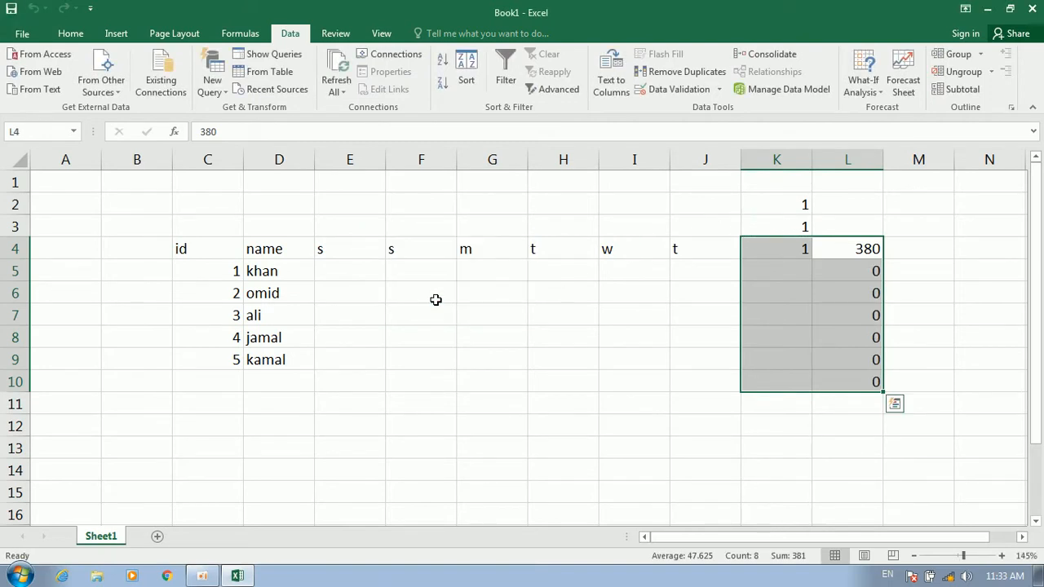
pyautogui.click(780, 270)
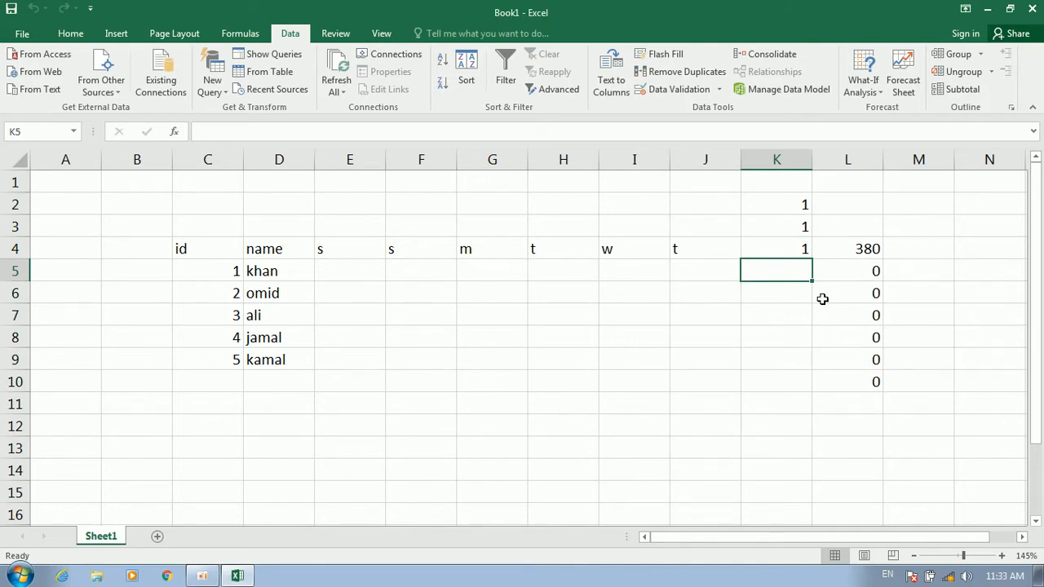
pyautogui.write('3')
pyautogui.press('Return')
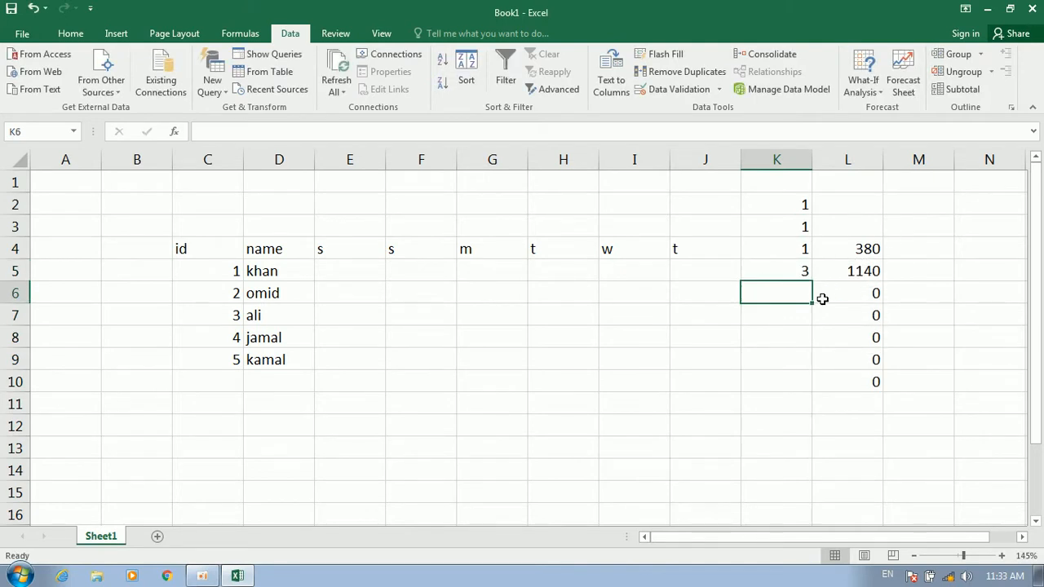
pyautogui.write('5')
pyautogui.press('Return')
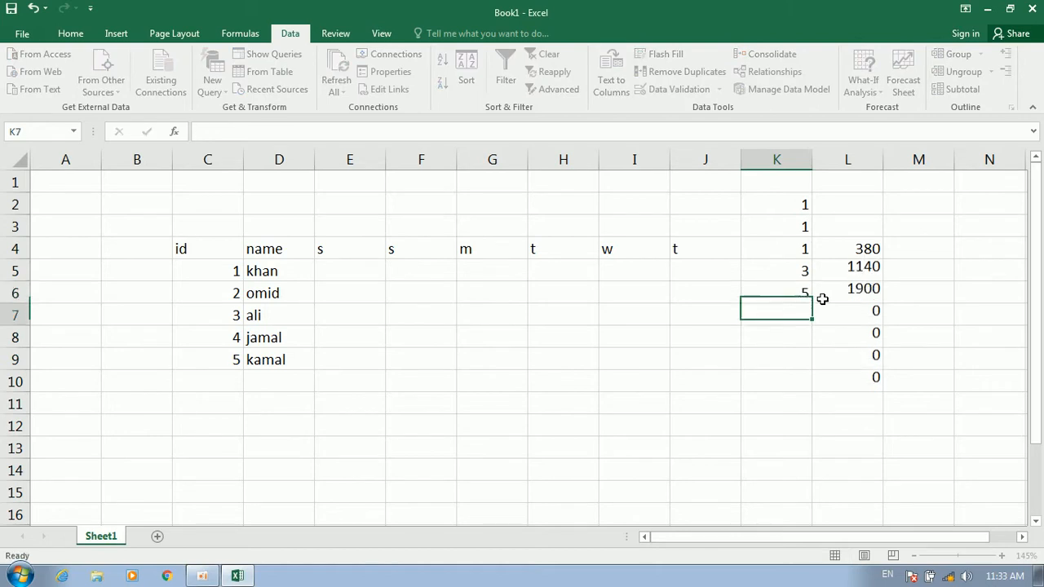
pyautogui.write('3')
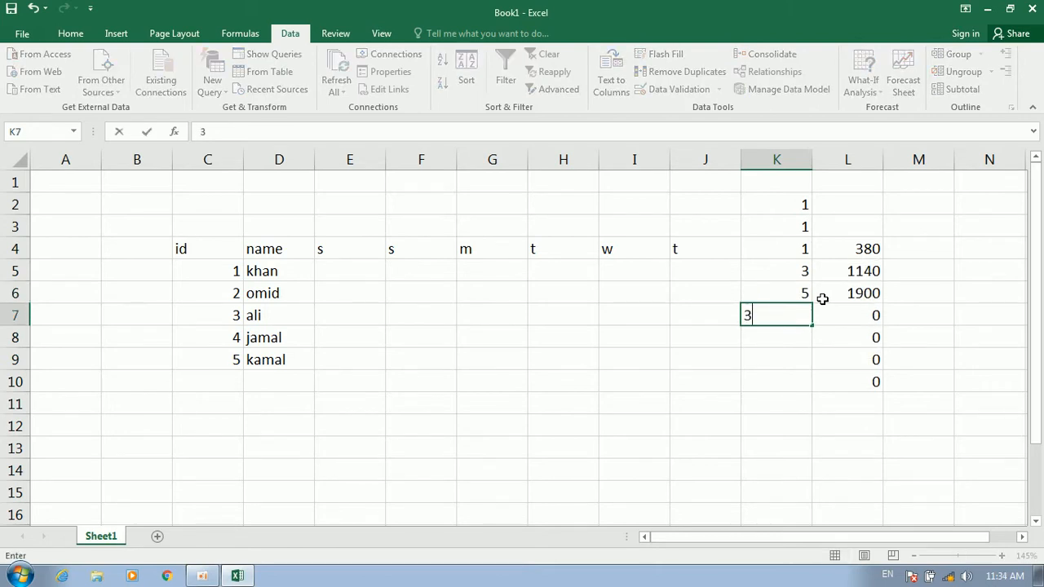
pyautogui.press('Return')
pyautogui.write('2')
pyautogui.press('Return')
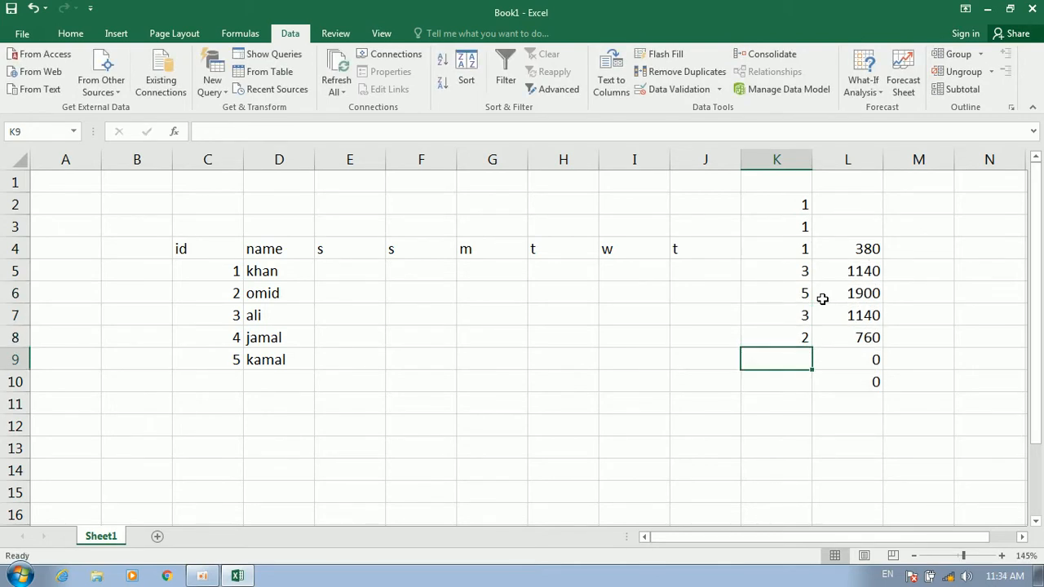
pyautogui.press('Up')
pyautogui.press('Up')
pyautogui.press('Up')
pyautogui.press('Up')
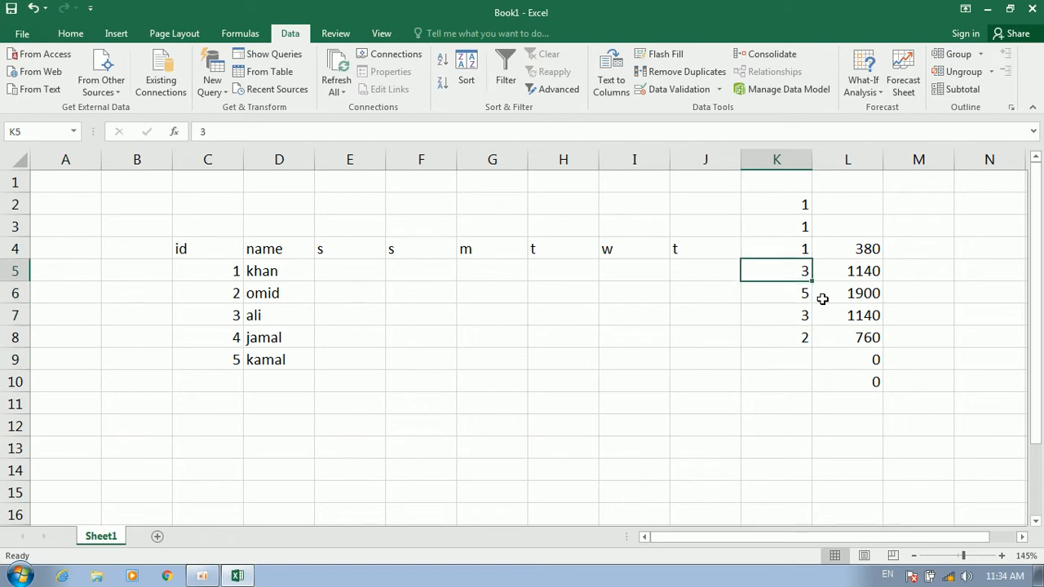
pyautogui.hotkey('shift', 'Down')
pyautogui.hotkey('shift', 'Down')
pyautogui.hotkey('shift', 'Down')
pyautogui.press('BackSpace')
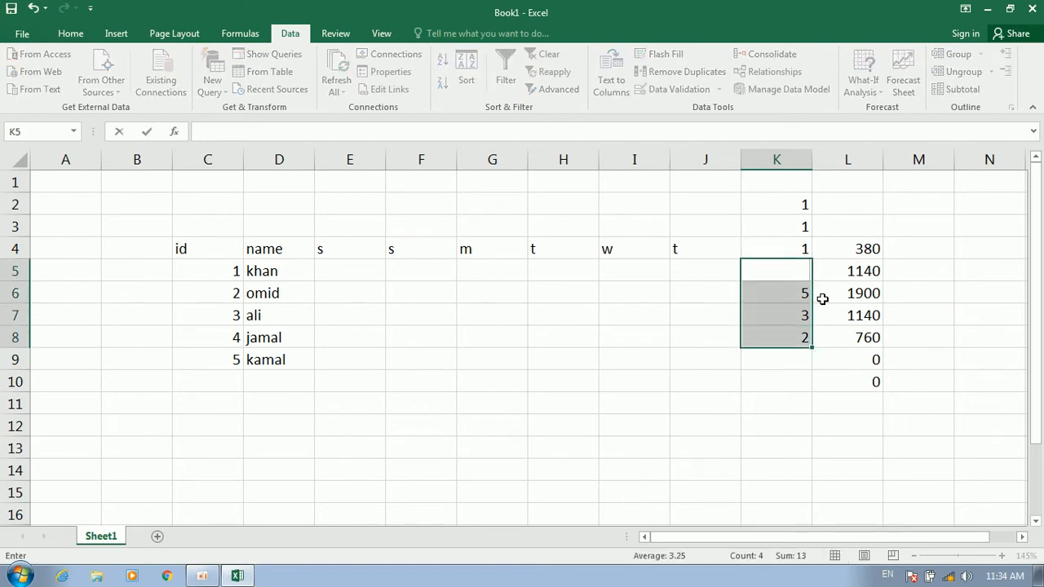
pyautogui.press('Down')
pyautogui.press('BackSpace')
pyautogui.press('Down')
pyautogui.press('BackSpace')
pyautogui.press('Down')
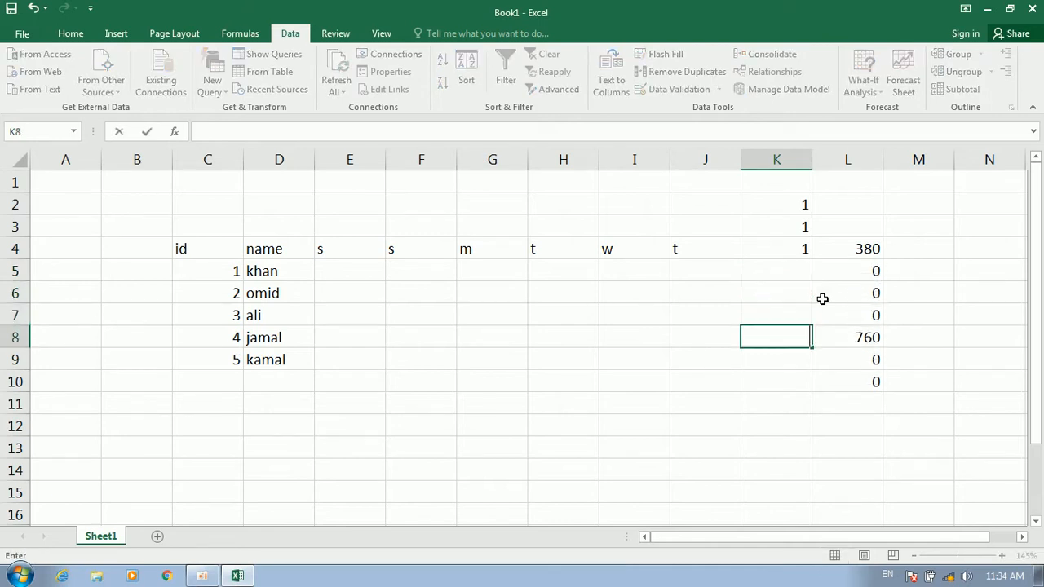
pyautogui.press('BackSpace')
pyautogui.press('Down')
pyautogui.press('Up')
pyautogui.press('Up')
pyautogui.press('Up')
pyautogui.press('Up')
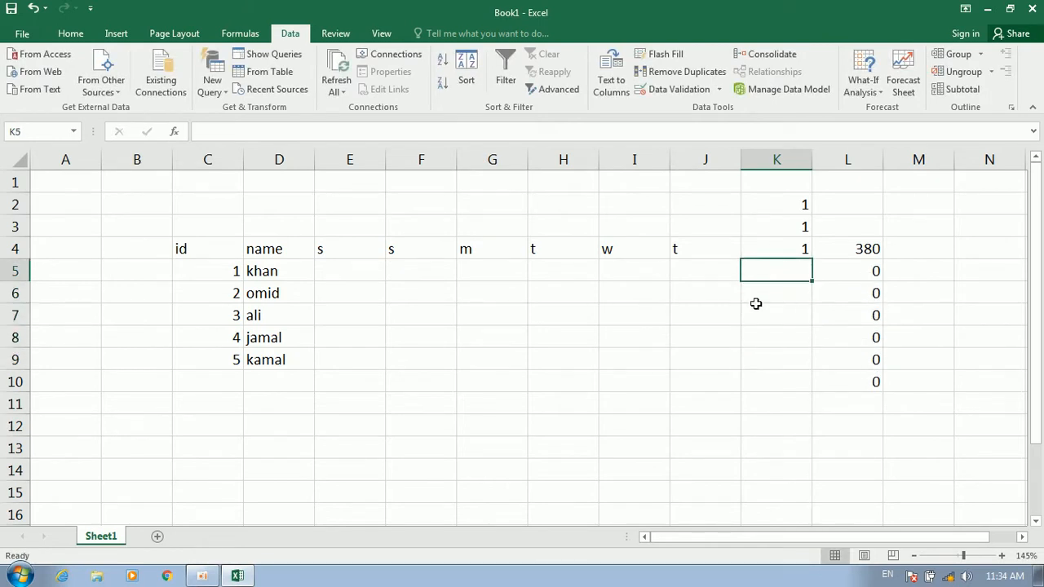
pyautogui.click(351, 268)
pyautogui.write('p')
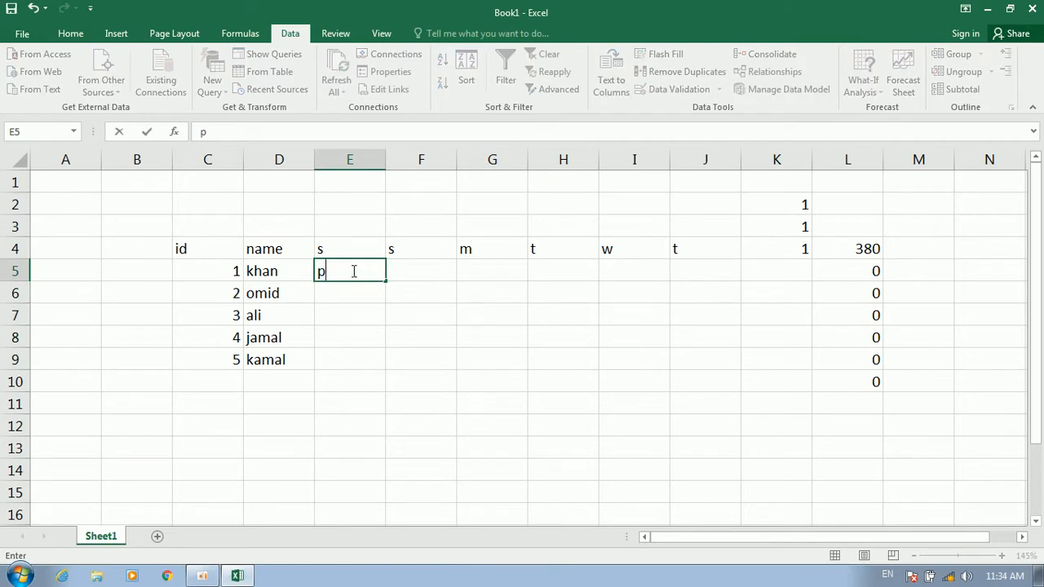
pyautogui.press('Tab')
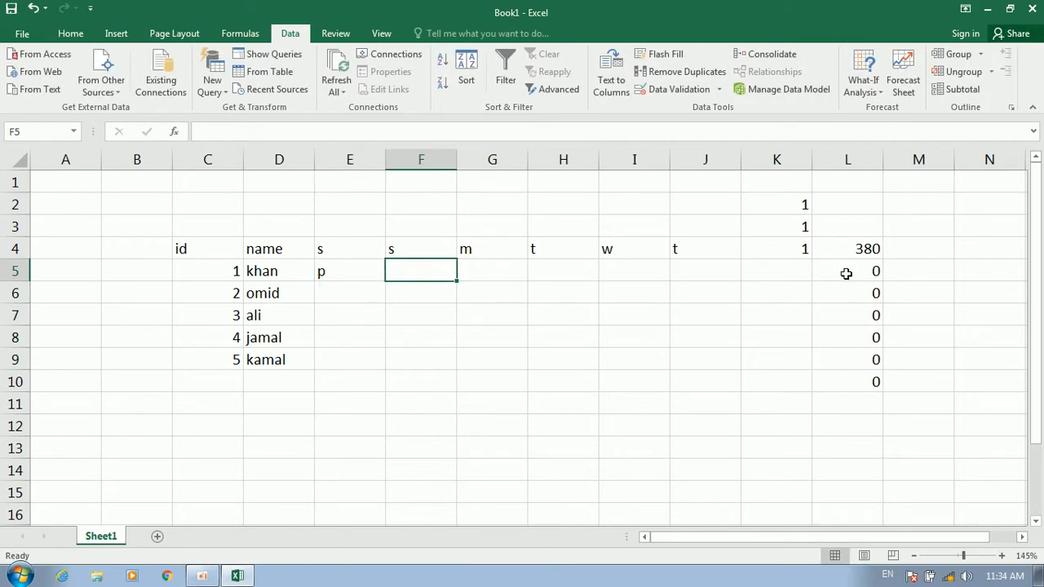
pyautogui.write('x')
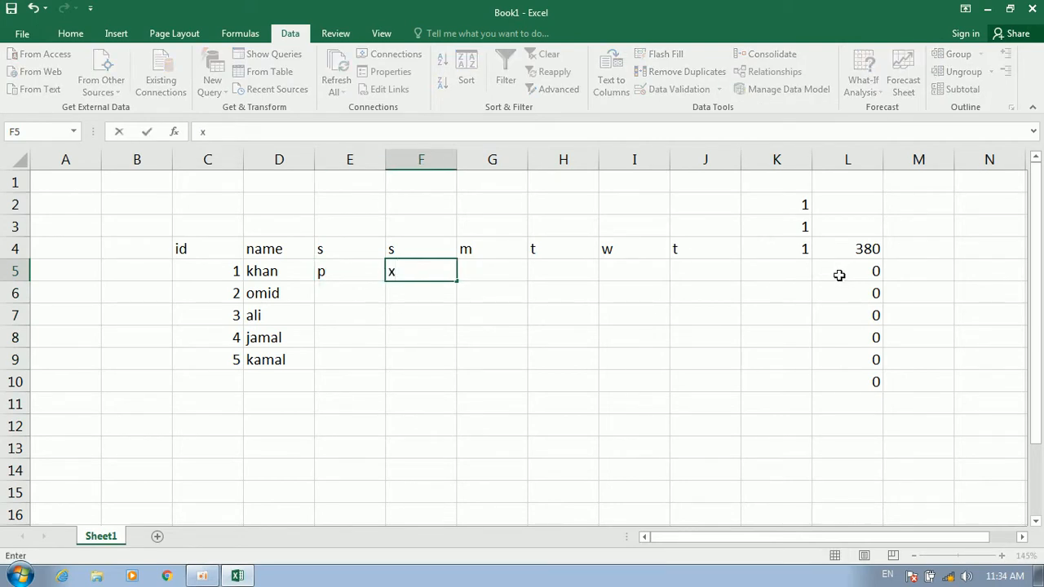
pyautogui.press('Tab')
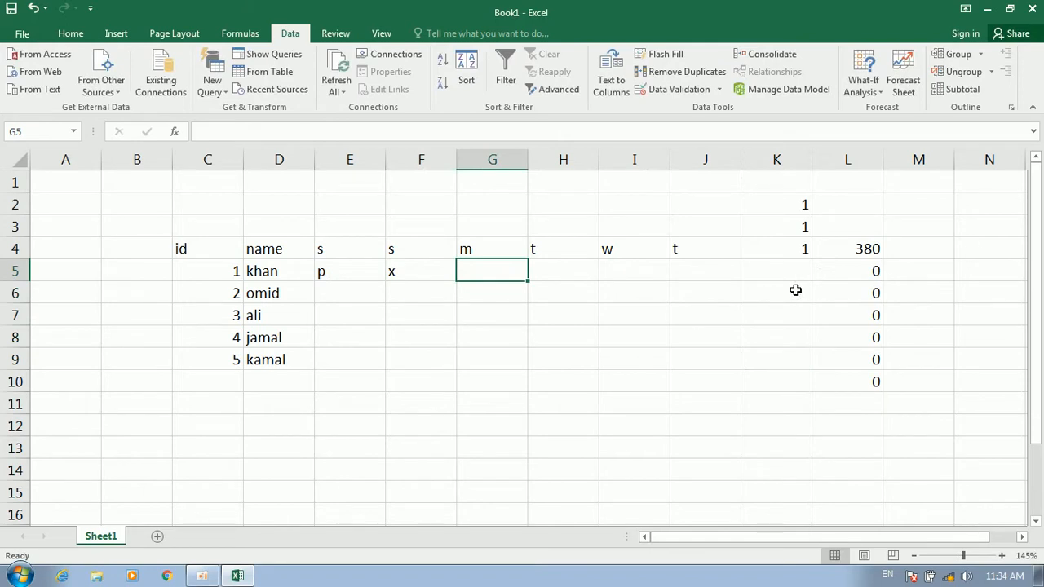
pyautogui.press('Left')
pyautogui.press('BackSpace')
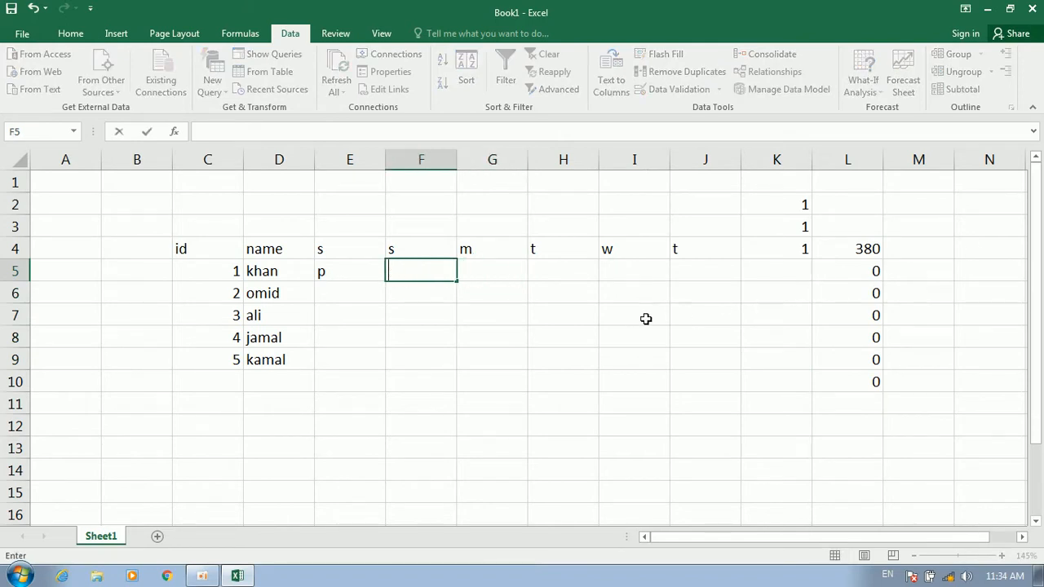
pyautogui.press('Return')
pyautogui.press('Left')
pyautogui.press('Up')
pyautogui.press('BackSpace')
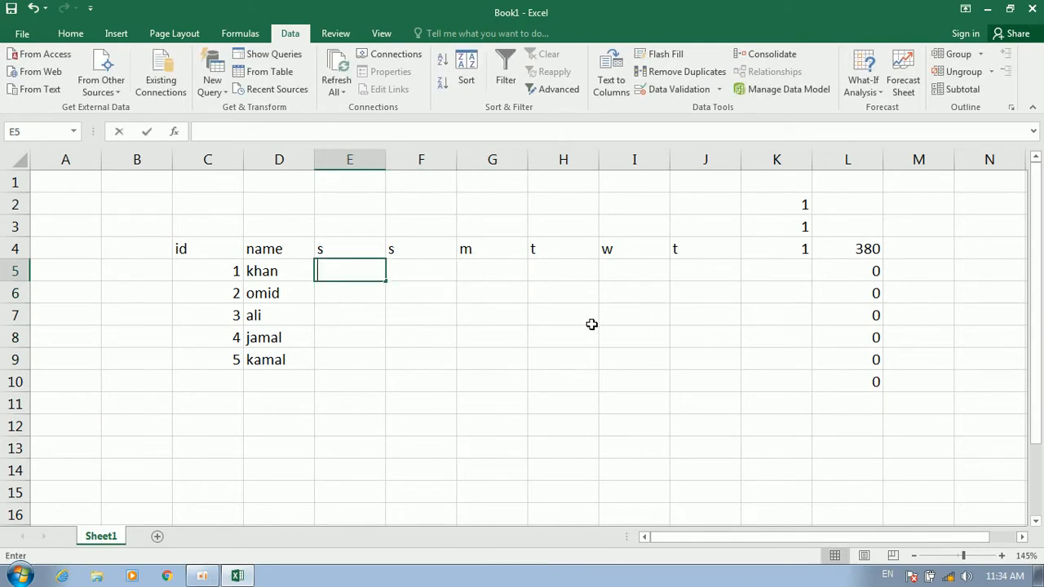
pyautogui.click(763, 272)
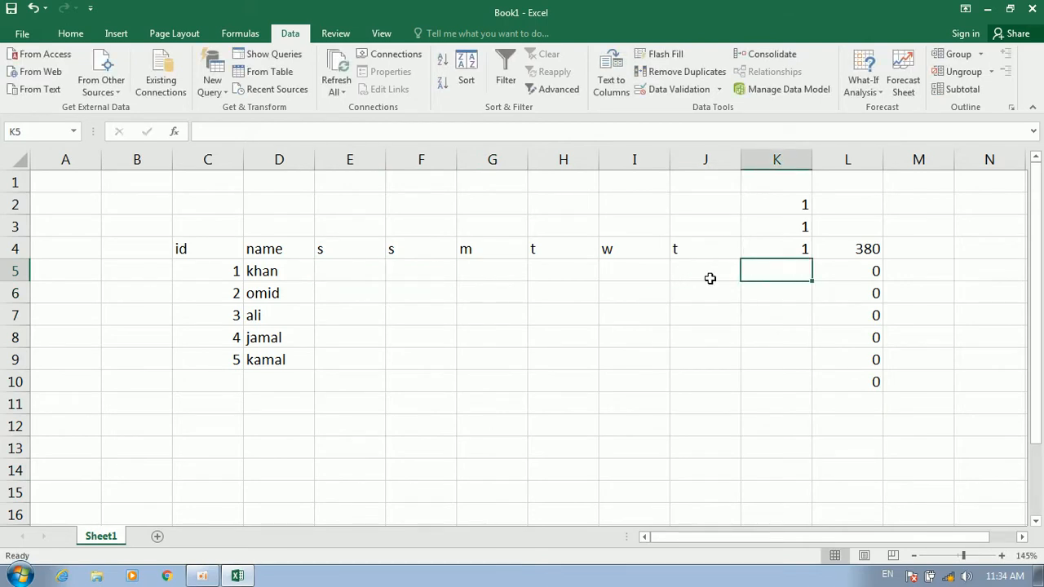
# Put =COUNTIF(E5:J5,"p") in K5 to count p marks in khan's row
pyautogui.write('=')
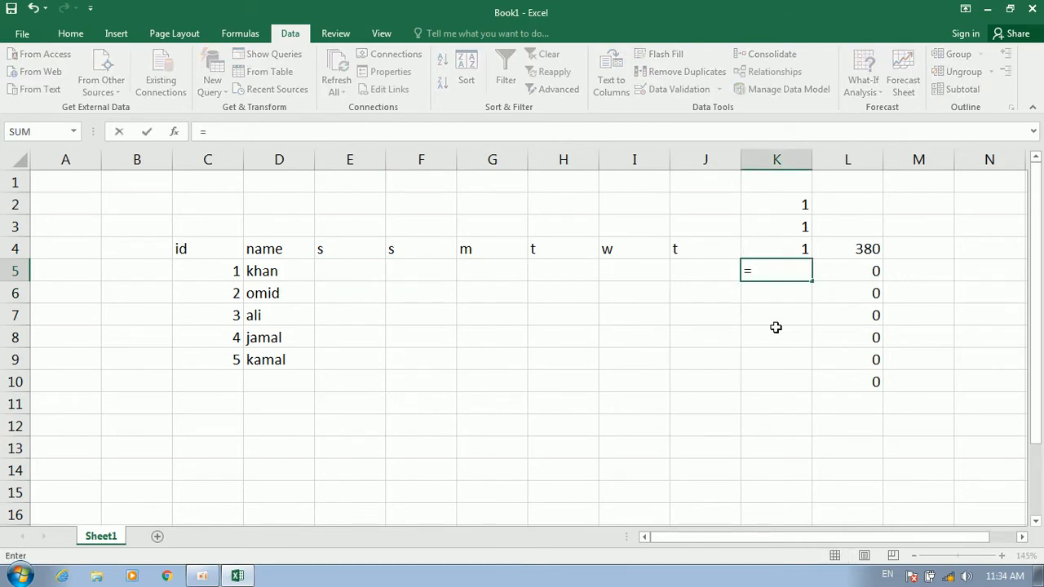
pyautogui.write('count')
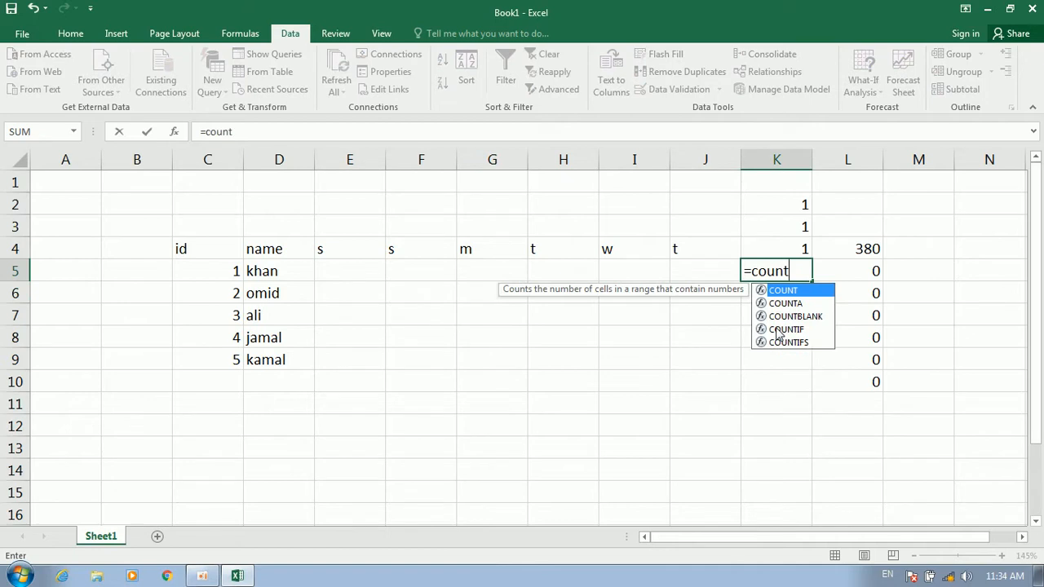
pyautogui.write('if(')
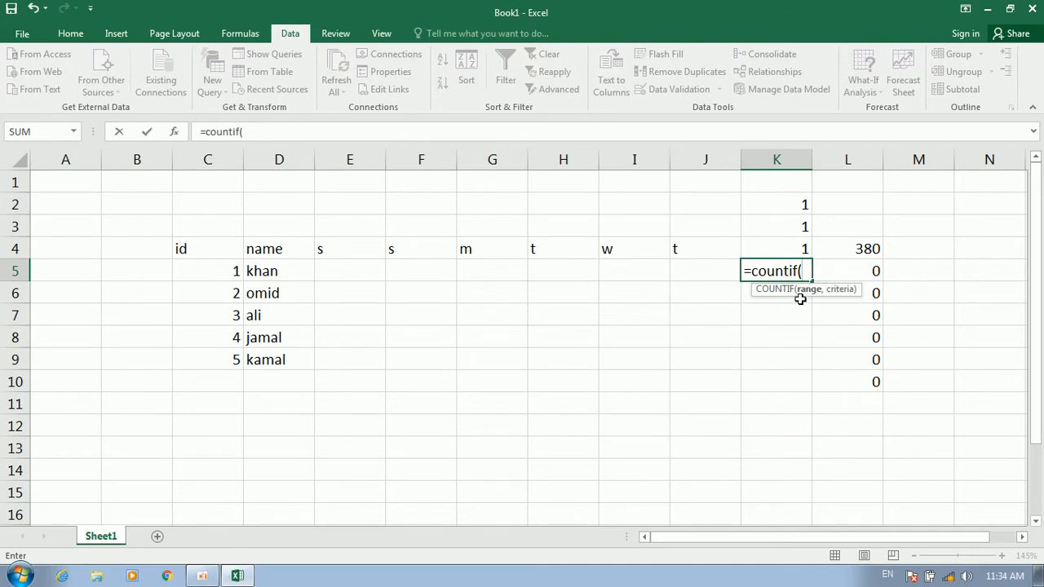
pyautogui.click(353, 266)
pyautogui.moveTo(353, 266); pyautogui.dragTo(694, 270)
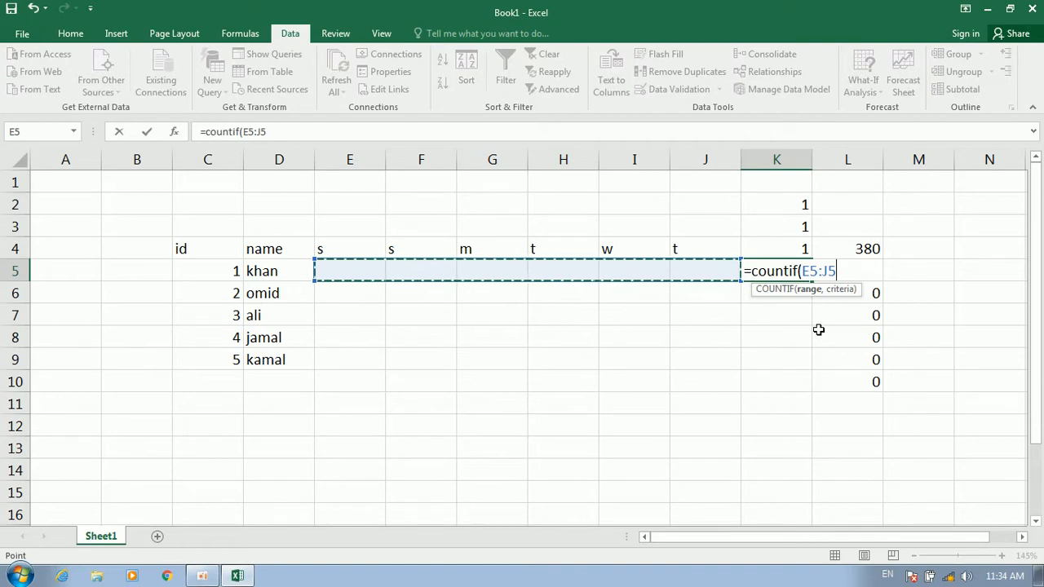
pyautogui.write(',"p')
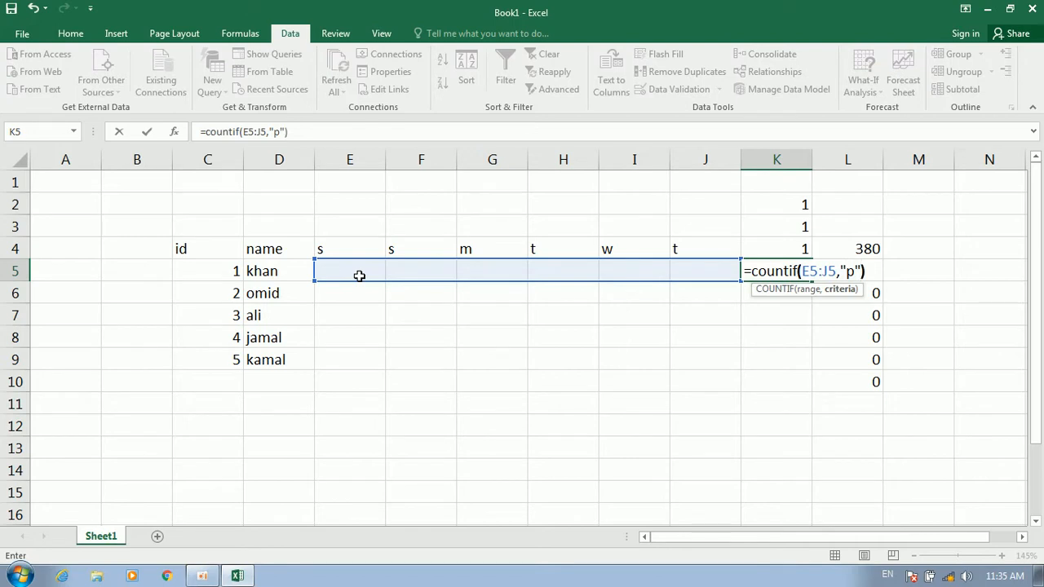
pyautogui.press('Return')
pyautogui.click(753, 269)
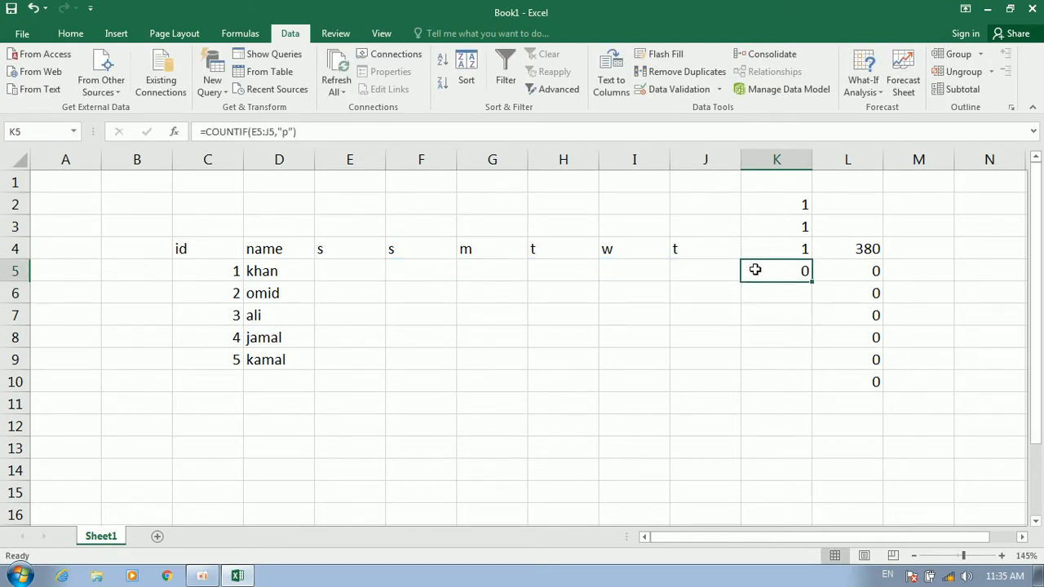
# Mark khan's E5 and F5 cells with p
pyautogui.click(320, 269)
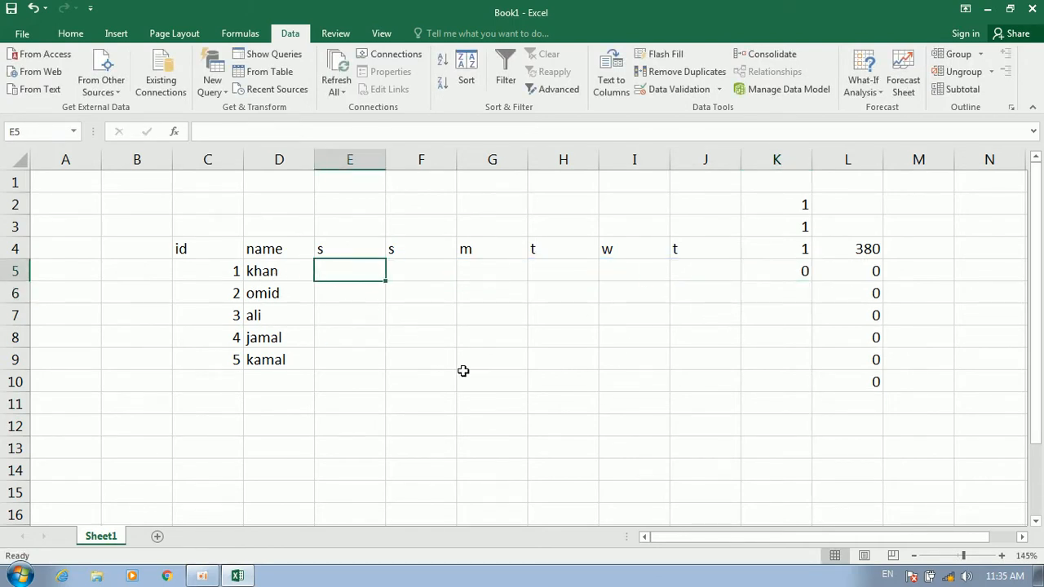
pyautogui.write('0')
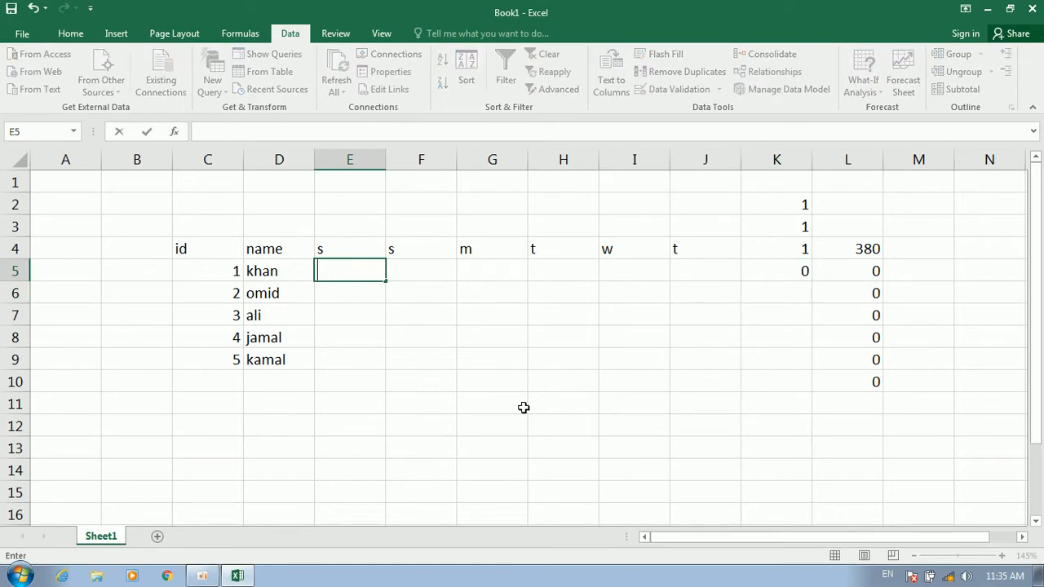
pyautogui.press('Tab')
pyautogui.press('Right')
pyautogui.press('Right')
pyautogui.press('Right')
pyautogui.press('Right')
pyautogui.press('Right')
pyautogui.press('Right')
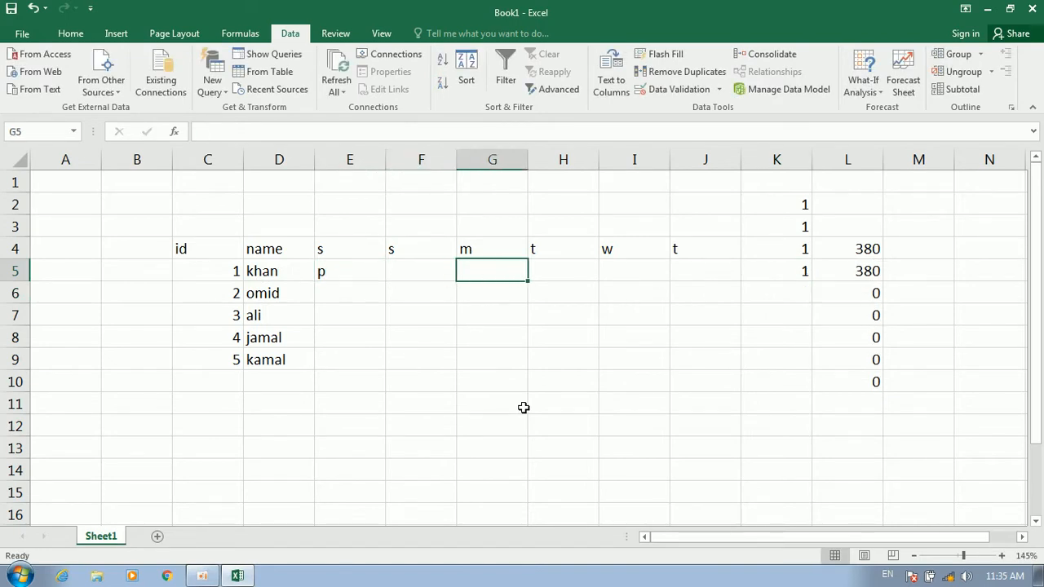
pyautogui.press('Left')
pyautogui.press('Left')
pyautogui.press('Left')
pyautogui.press('Left')
pyautogui.press('Left')
pyautogui.press('Left')
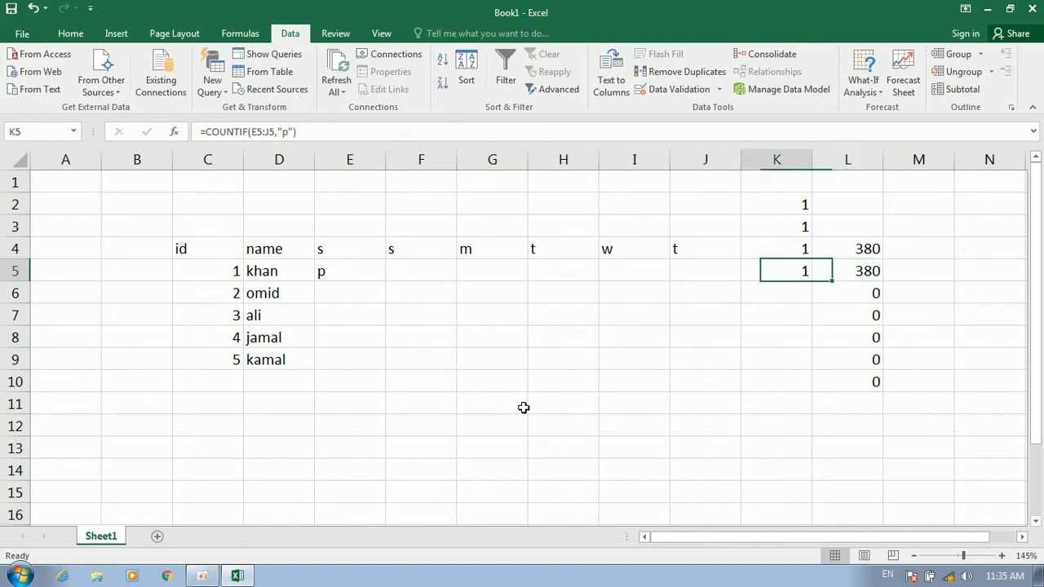
pyautogui.write('p')
pyautogui.hotkey('ctrl', 'Return')
pyautogui.press('Right')
pyautogui.press('Right')
pyautogui.press('Right')
pyautogui.press('Right')
pyautogui.press('Right')
pyautogui.press('Right')
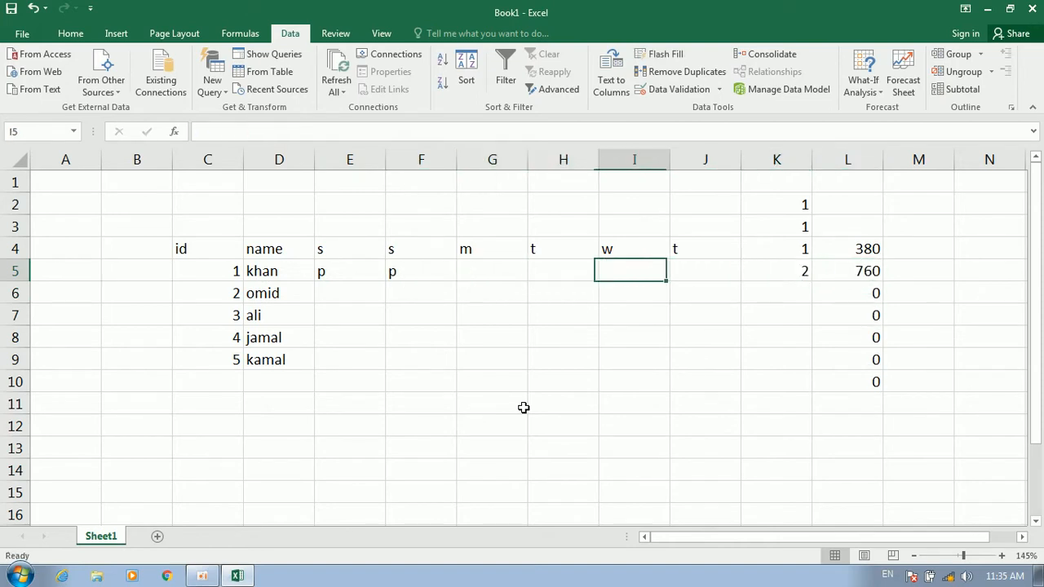
pyautogui.press('Left')
# Enter x in G5 and H5, then check K5 counts 2 and L5 shows 760
pyautogui.press('Left')
pyautogui.press('Left')
pyautogui.press('Left')
pyautogui.press('Left')
pyautogui.press('Left')
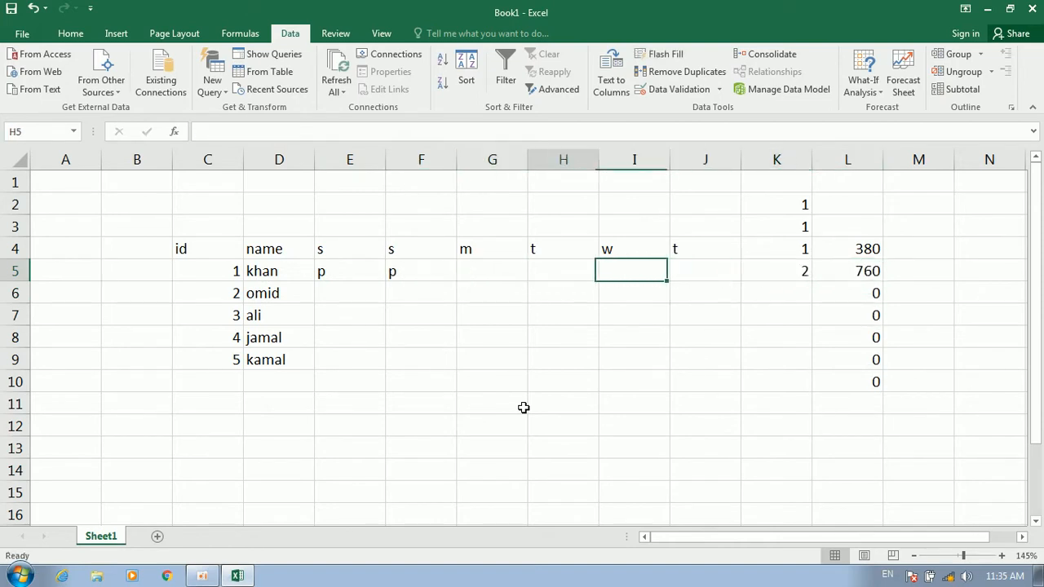
pyautogui.press('Right')
pyautogui.write('x')
pyautogui.press('Right')
pyautogui.press('Right')
pyautogui.press('Right')
pyautogui.press('Right')
pyautogui.press('Right')
pyautogui.press('Left')
pyautogui.press('Left')
pyautogui.press('Left')
pyautogui.press('Left')
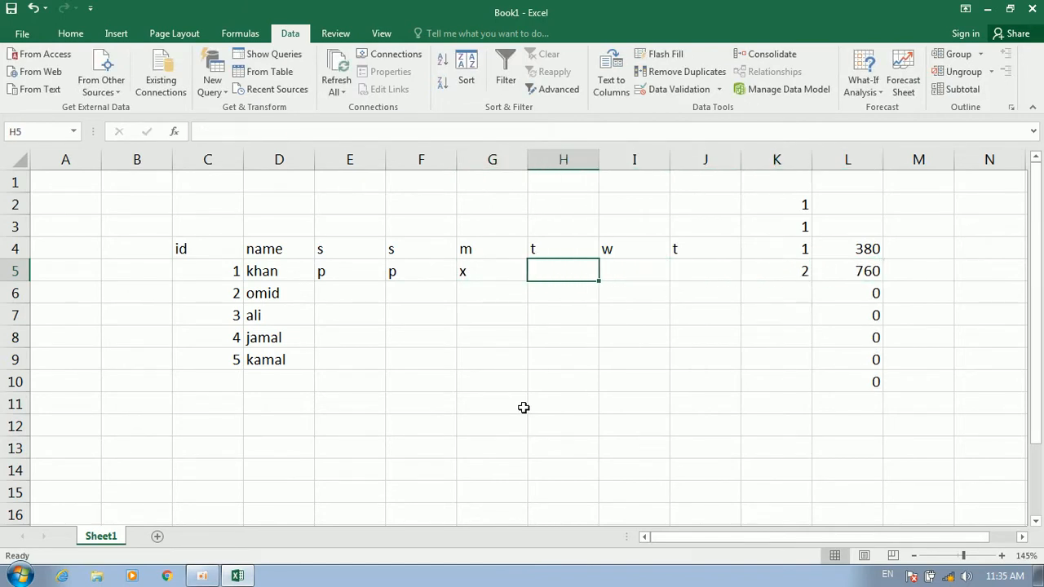
pyautogui.write('x')
pyautogui.press('Right')
pyautogui.press('Left')
pyautogui.press('Left')
pyautogui.press('Right')
pyautogui.press('Right')
pyautogui.press('Right')
pyautogui.press('Right')
pyautogui.press('Right')
pyautogui.press('Left')
pyautogui.press('Right')
pyautogui.press('Left')
pyautogui.press('Right')
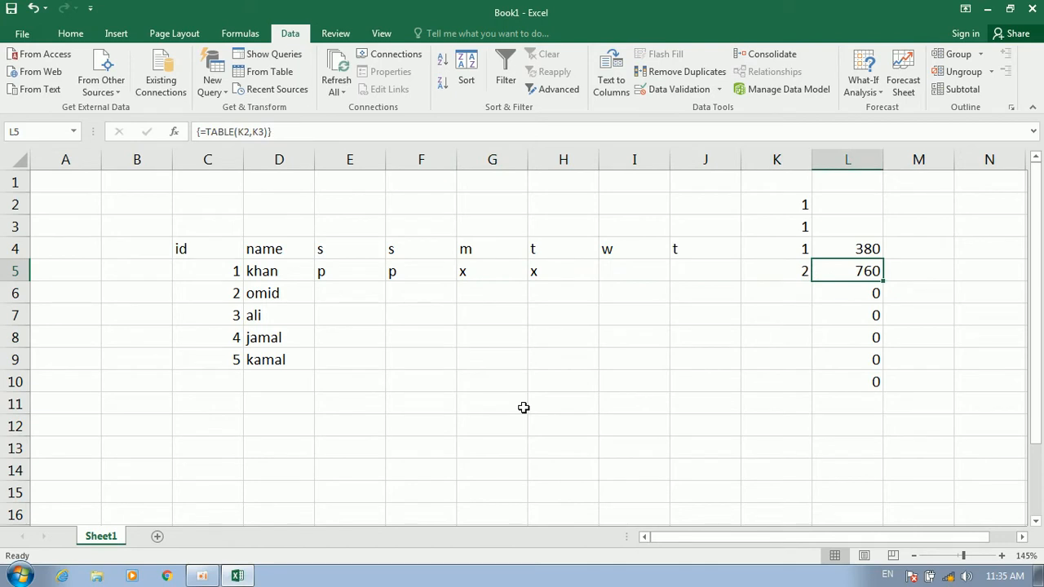
pyautogui.press('Left')
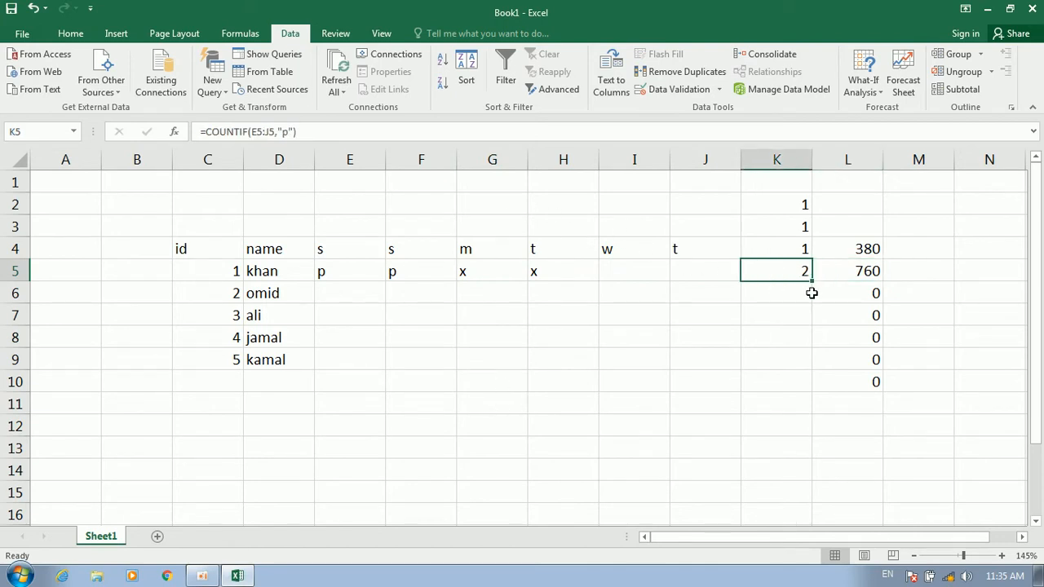
# Fill the K5 COUNTIF formula down to K10, then select E5 in the attendance range
pyautogui.moveTo(813, 282); pyautogui.dragTo(807, 386)
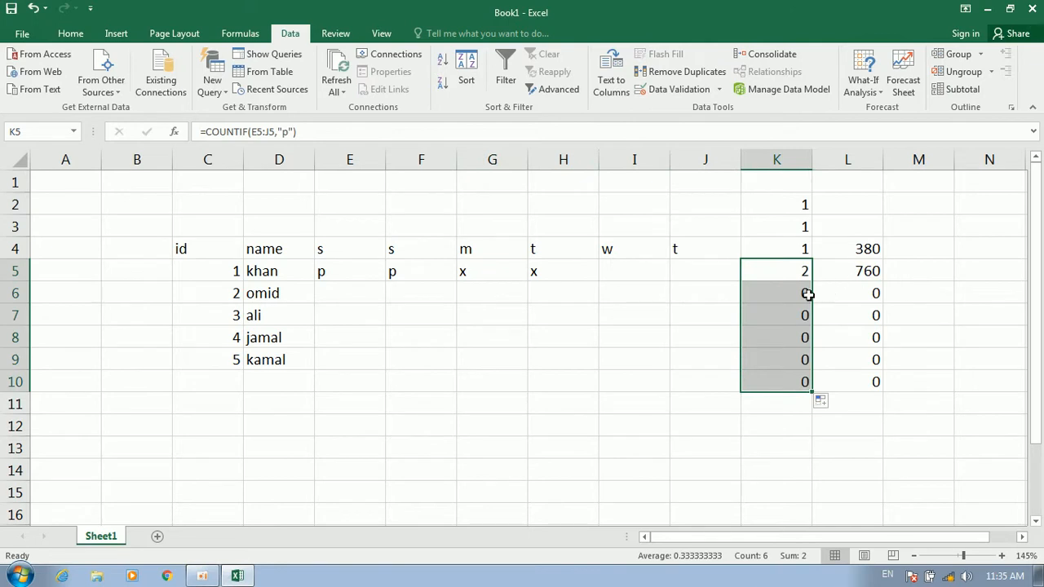
pyautogui.click(576, 278)
pyautogui.moveTo(323, 271); pyautogui.dragTo(715, 365)
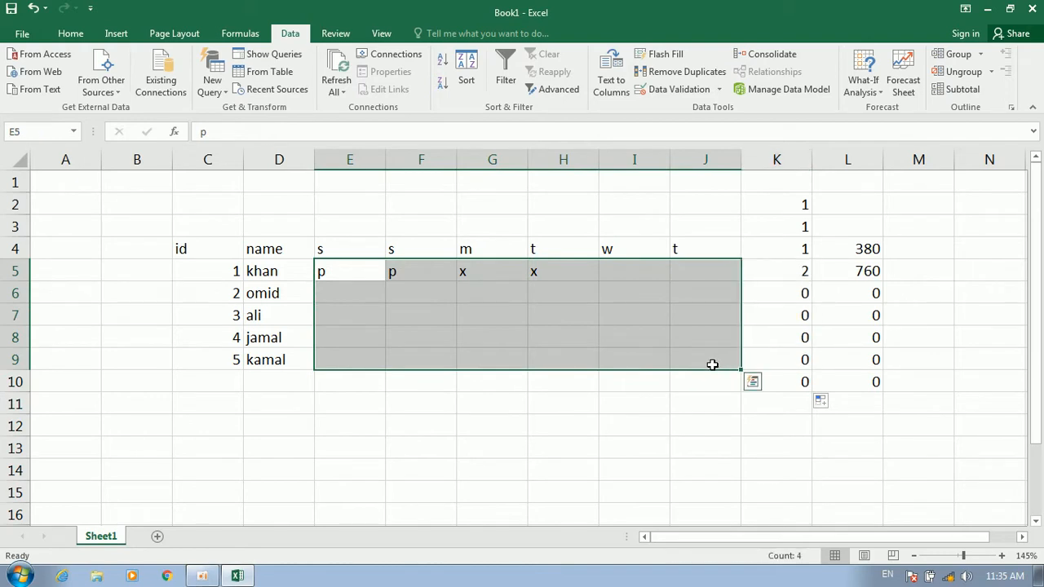
pyautogui.click(530, 293)
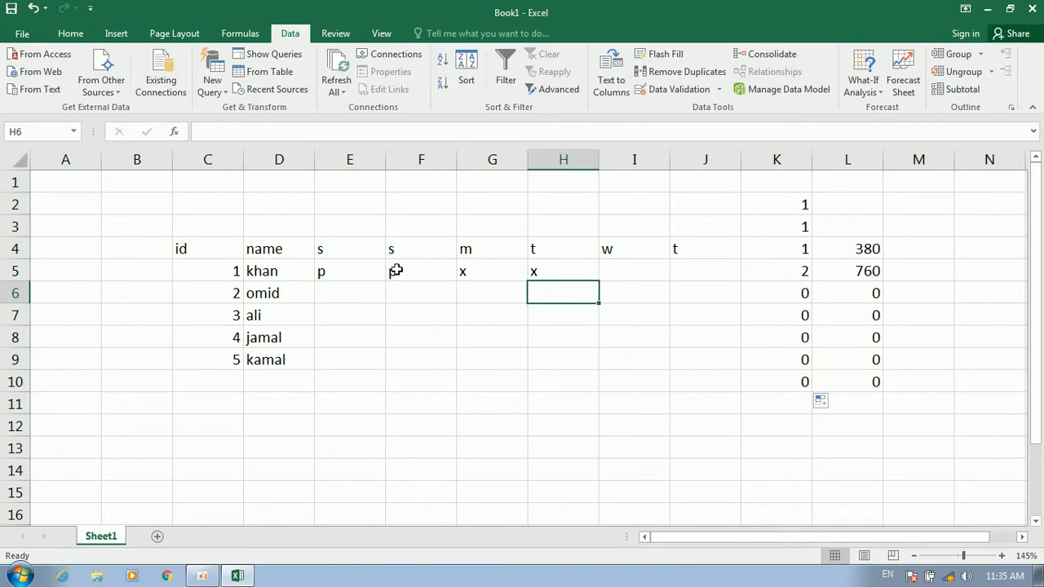
pyautogui.click(340, 273)
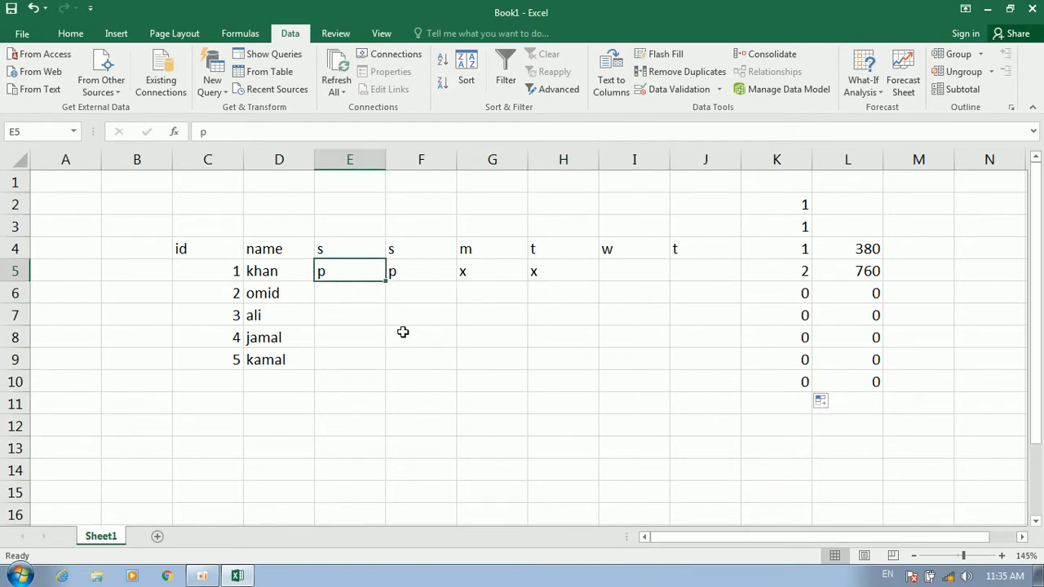
# Enter حاضر in E5 using Persian input and clear the old p from F5
pyautogui.hotkey('alt', 'shift')
pyautogui.write('حاضر')
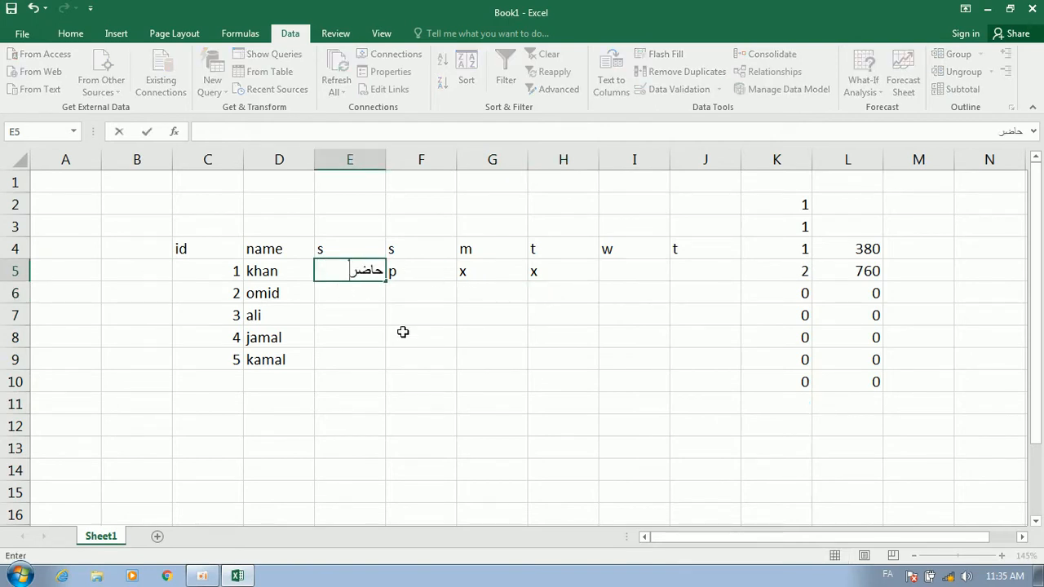
pyautogui.press('Return')
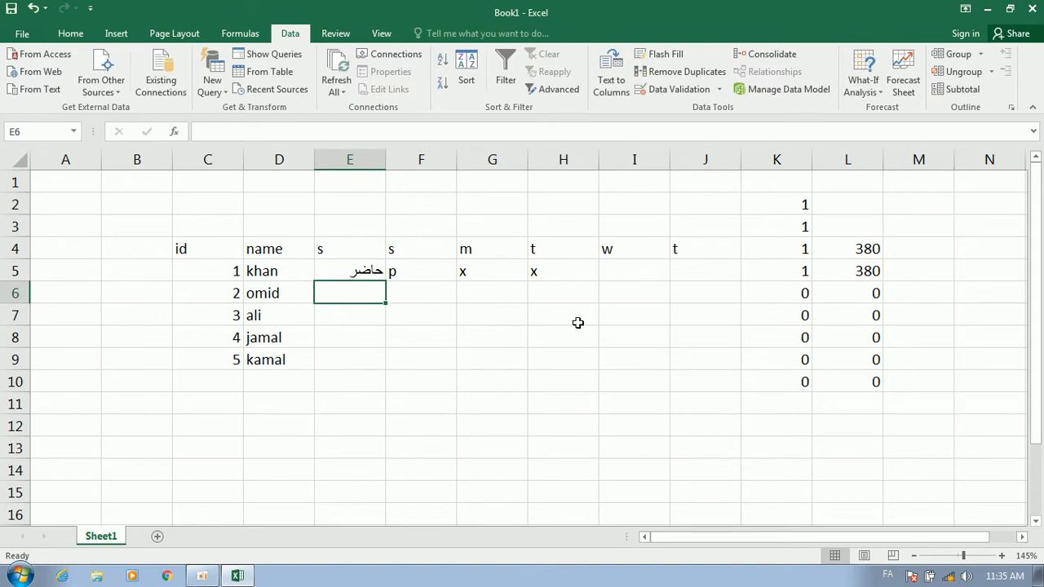
pyautogui.click(422, 271)
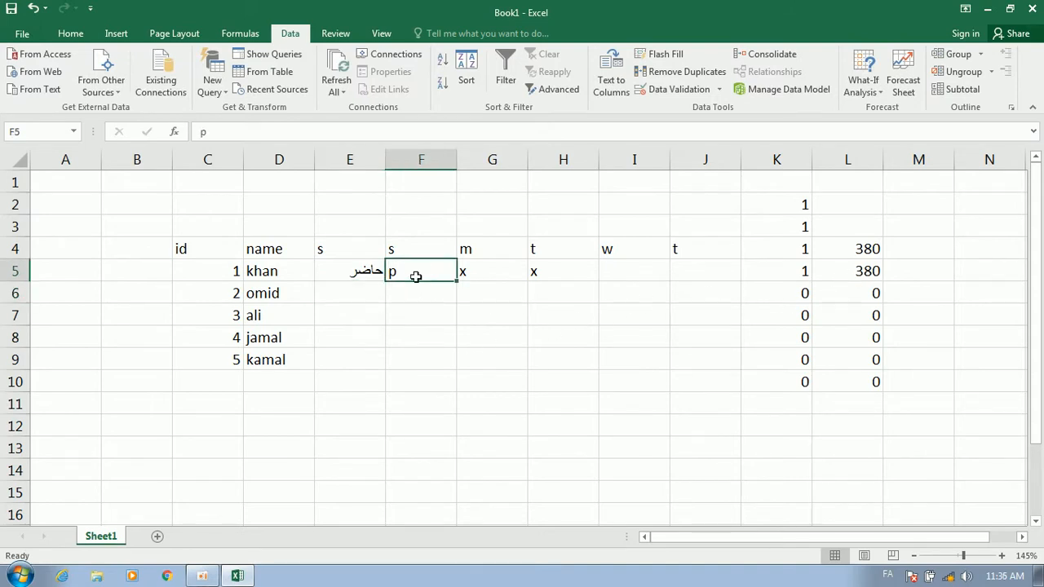
pyautogui.press('Delete')
pyautogui.click(414, 309)
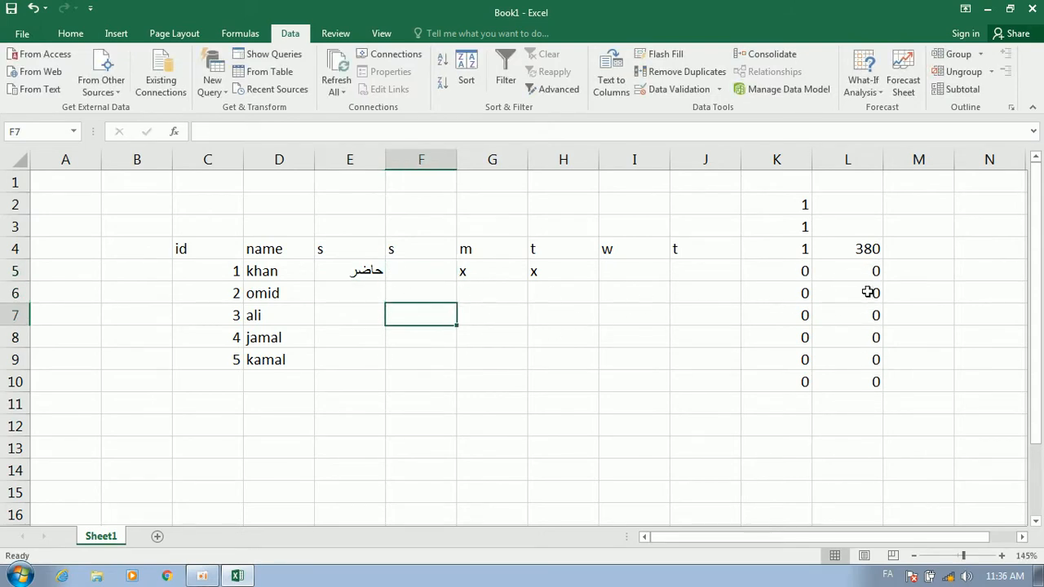
pyautogui.click(357, 271)
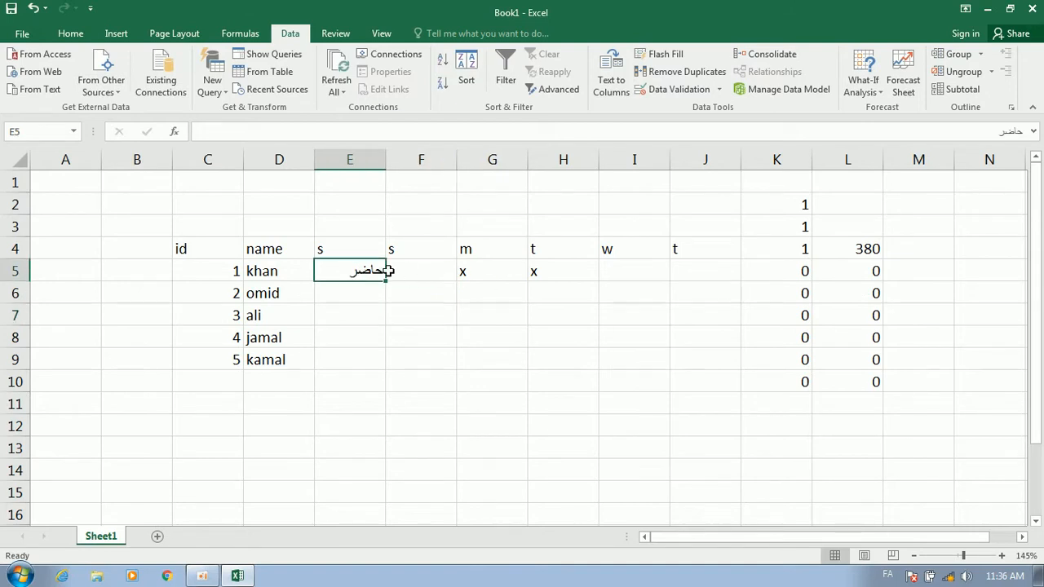
# Change K5's COUNTIF criterion from p to the Persian word حاضر
pyautogui.doubleClick(780, 270)
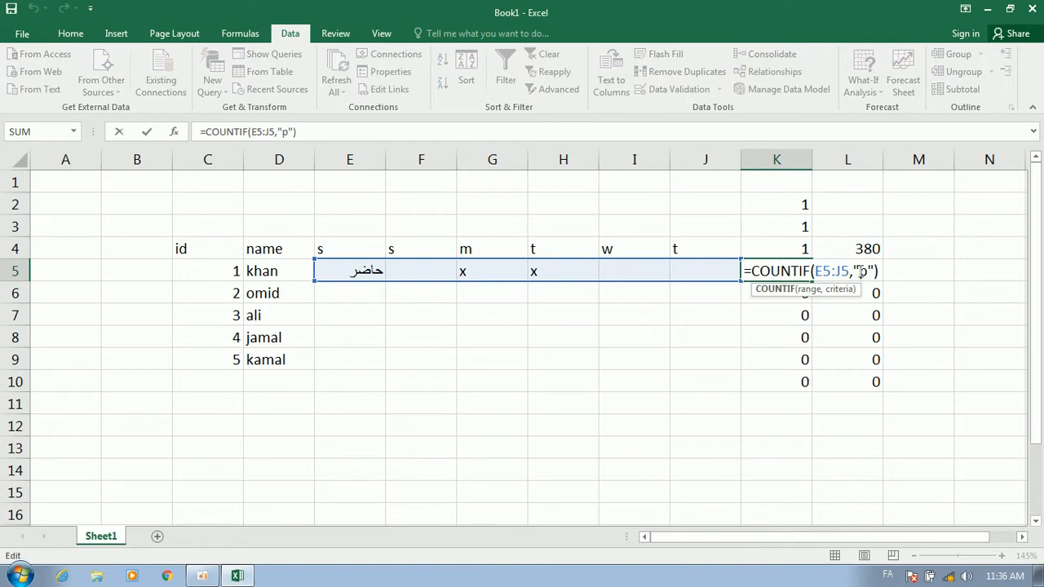
pyautogui.click(863, 271)
pyautogui.press('BackSpace')
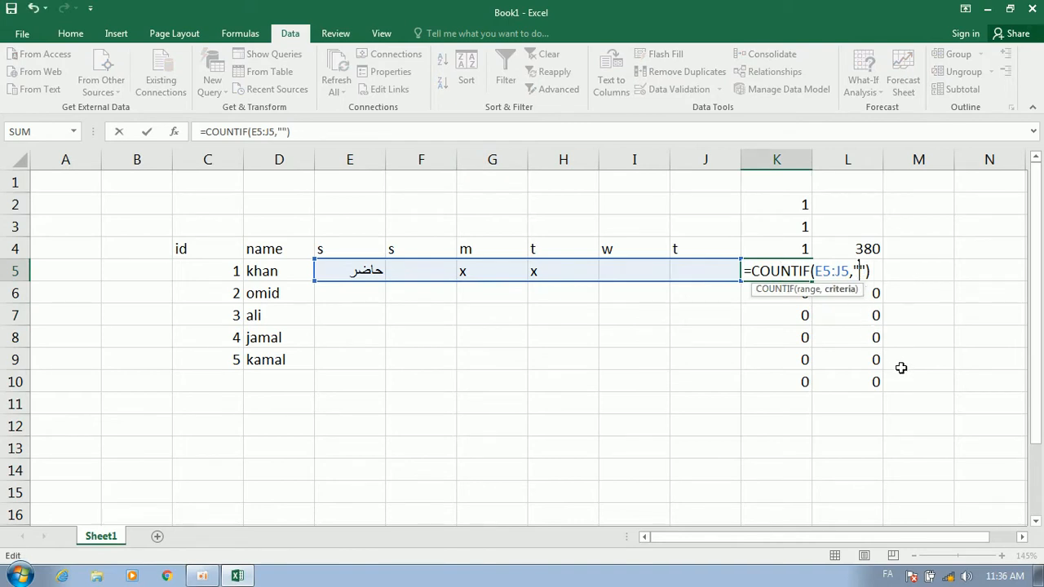
pyautogui.write('حاض')
pyautogui.write('ز')
pyautogui.press('Return')
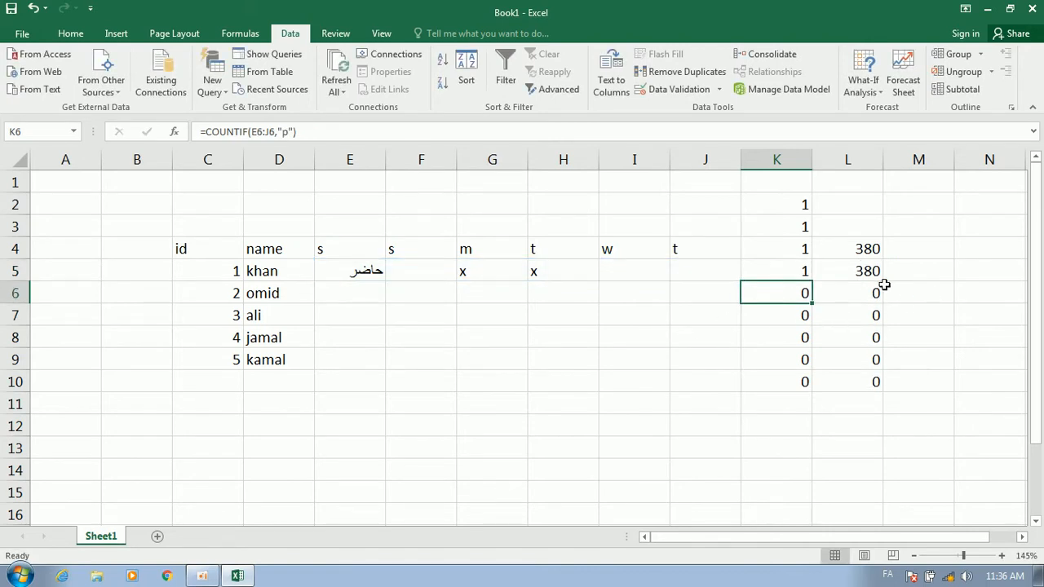
# Copy حاضر from E5 into F5 and G5
pyautogui.click(366, 270)
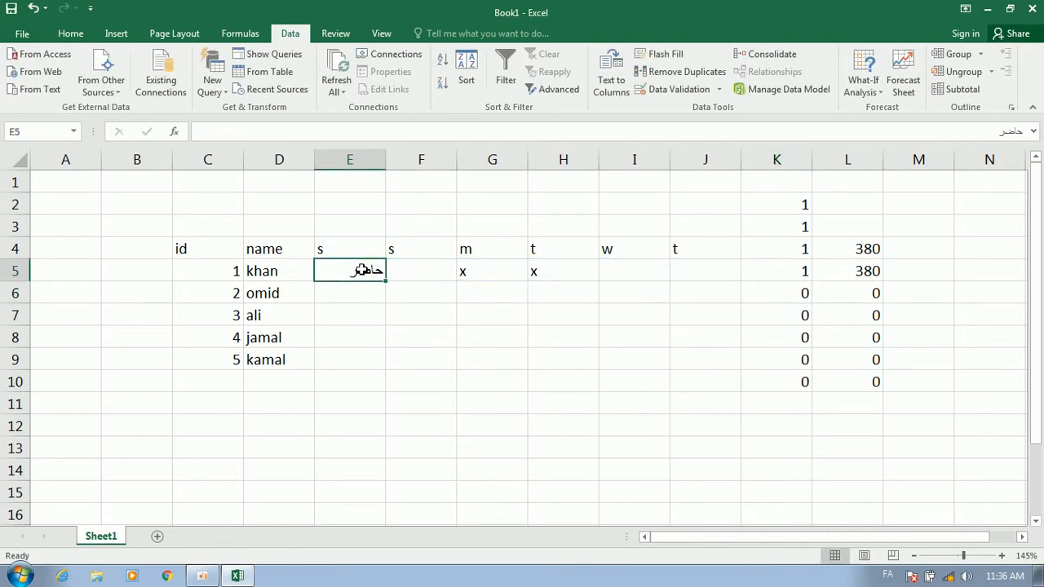
pyautogui.hotkey('ctrl', 'c')
pyautogui.click(418, 276)
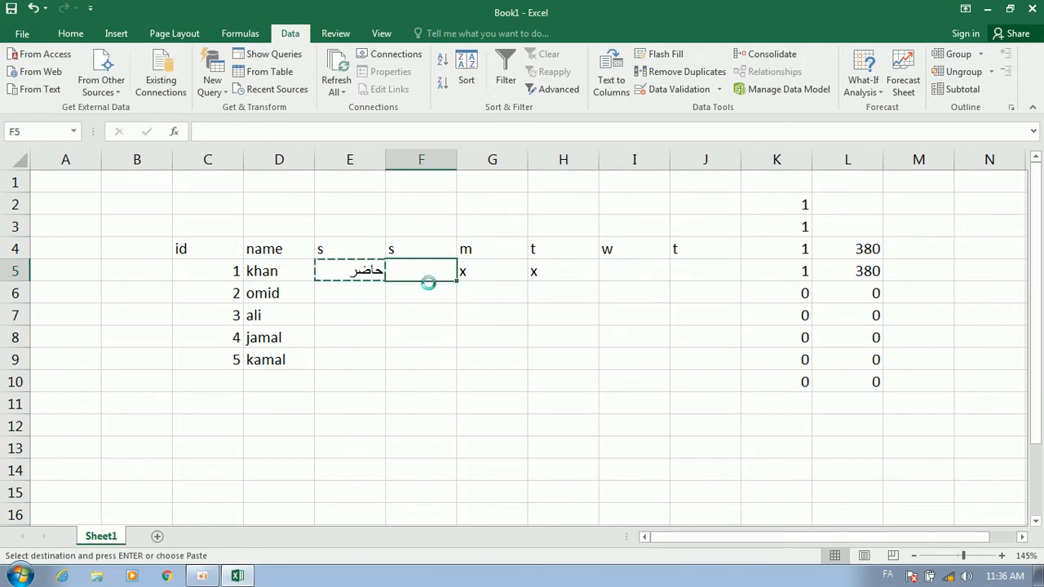
pyautogui.hotkey('ctrl', 'v')
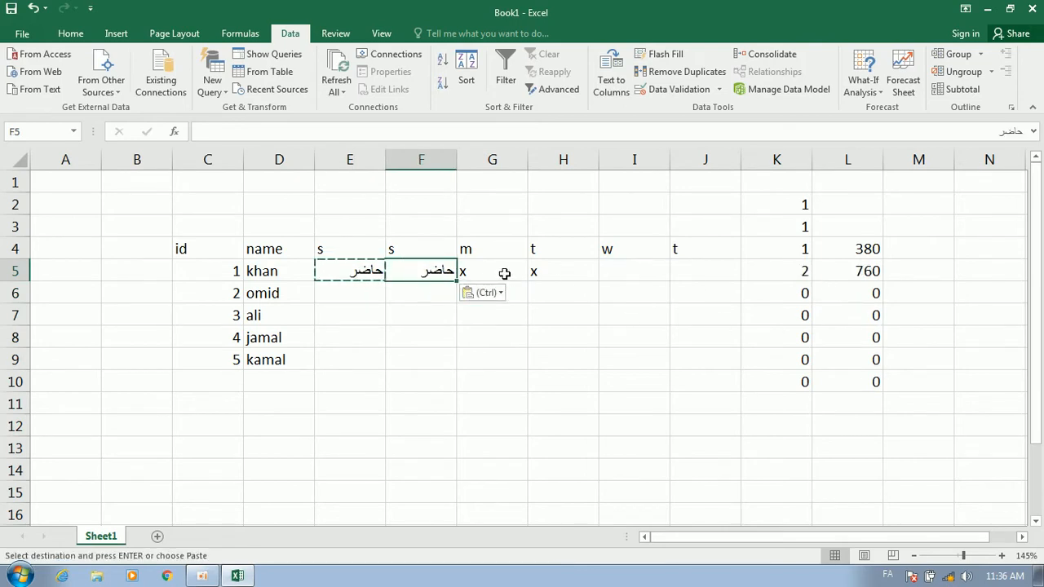
pyautogui.click(504, 274)
pyautogui.press('Return')
# Replace the x in H5 with غیر حاضر
pyautogui.click(560, 273)
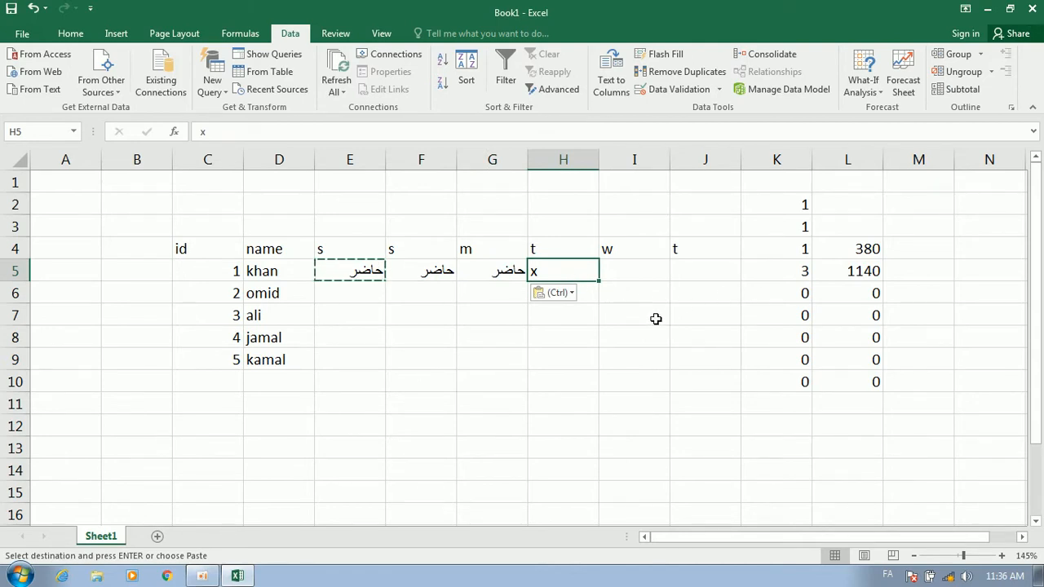
pyautogui.press('BackSpace')
pyautogui.write('غب')
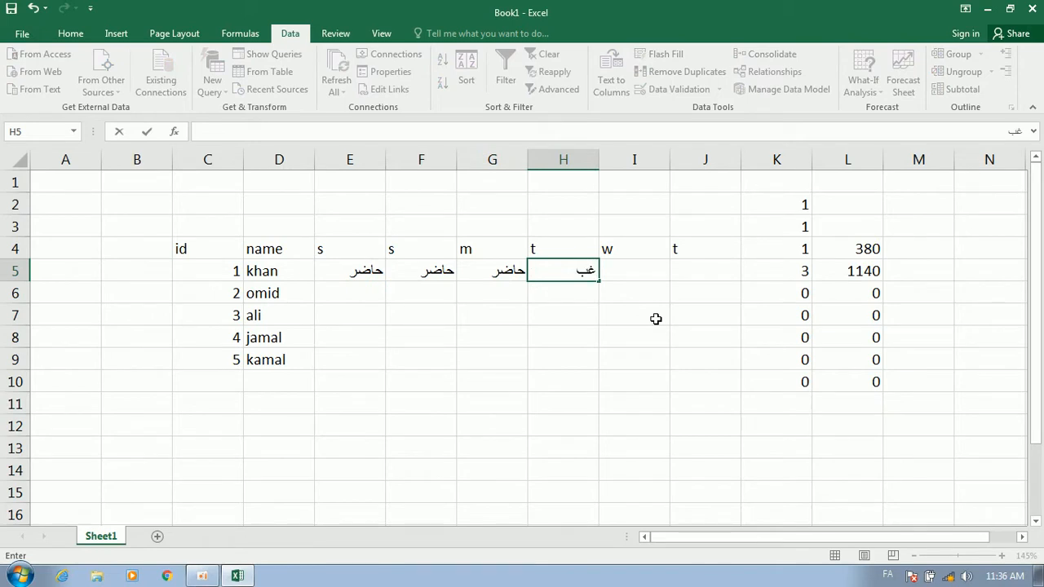
pyautogui.press('BackSpace')
pyautogui.write('یر حاضر')
pyautogui.press('Tab')
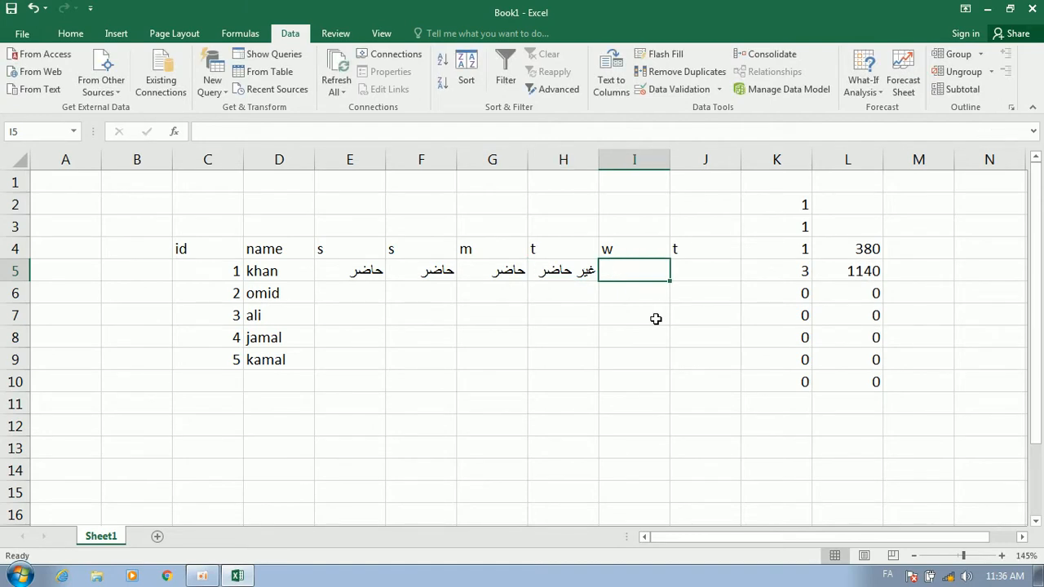
# Select the attendance range E5:J10
pyautogui.press('Left')
pyautogui.press('Right')
pyautogui.press('Right')
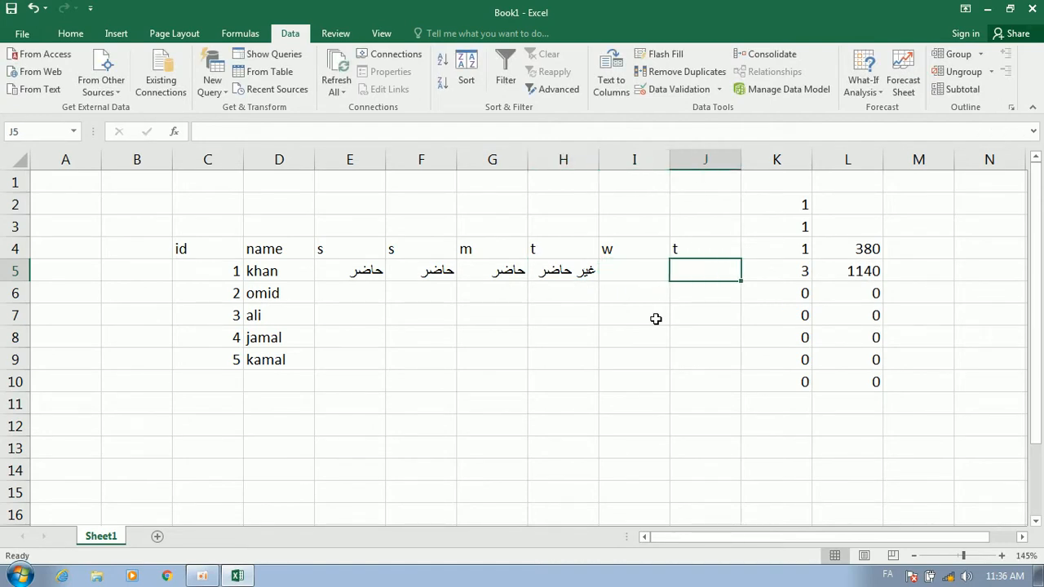
pyautogui.press('Down')
pyautogui.press('Left')
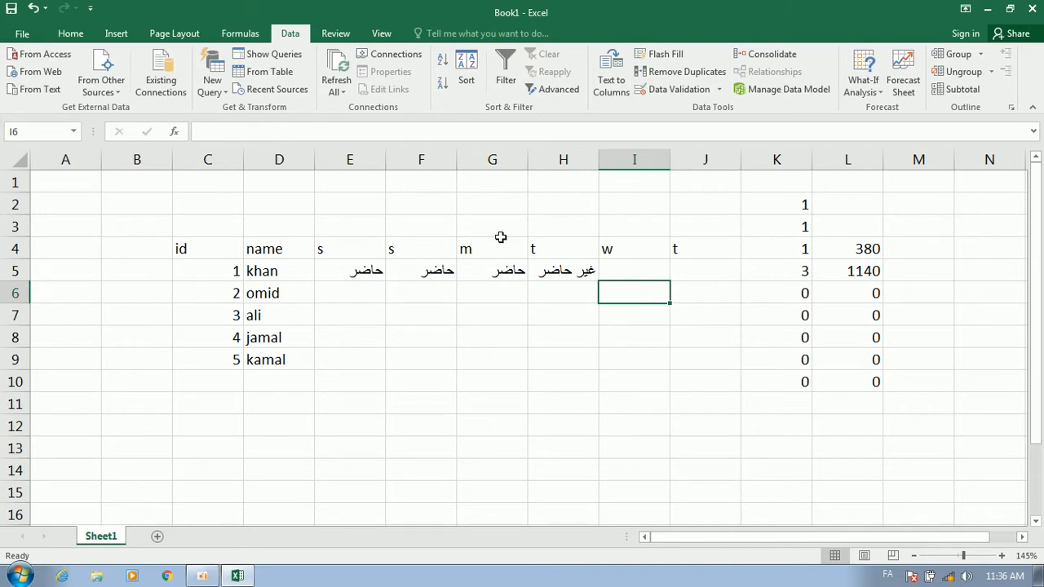
pyautogui.moveTo(377, 266); pyautogui.dragTo(684, 378)
# Open the Greater Than highlight rule from Conditional Formatting, then cancel it
pyautogui.click(71, 34)
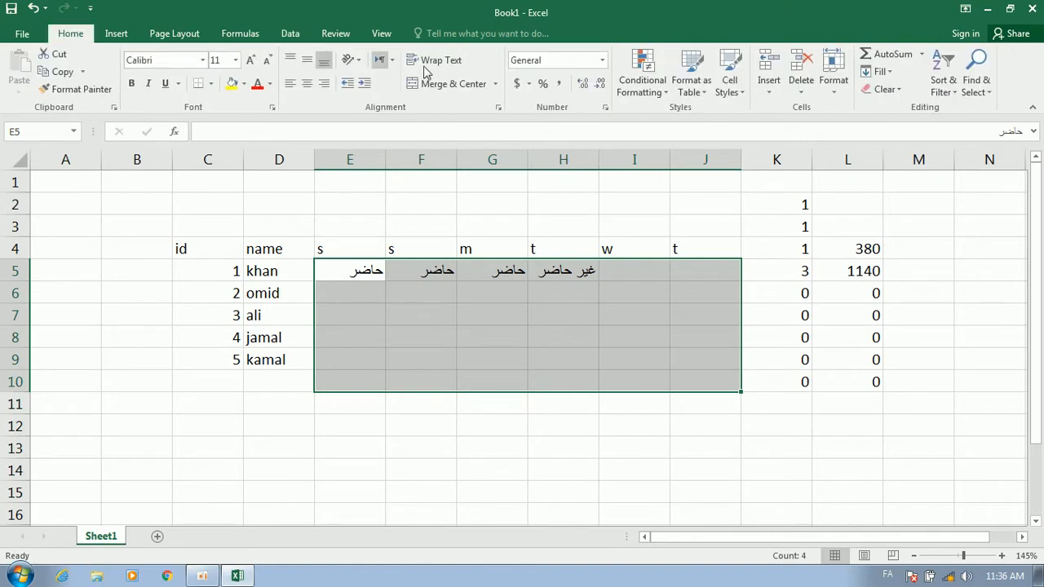
pyautogui.click(643, 82)
pyautogui.moveTo(730, 122)
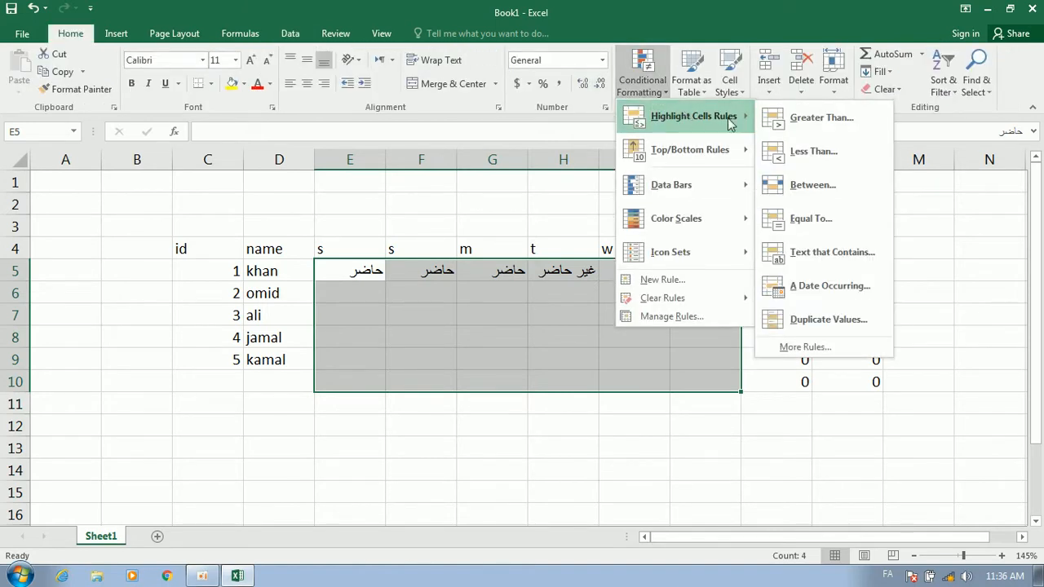
pyautogui.click(876, 121)
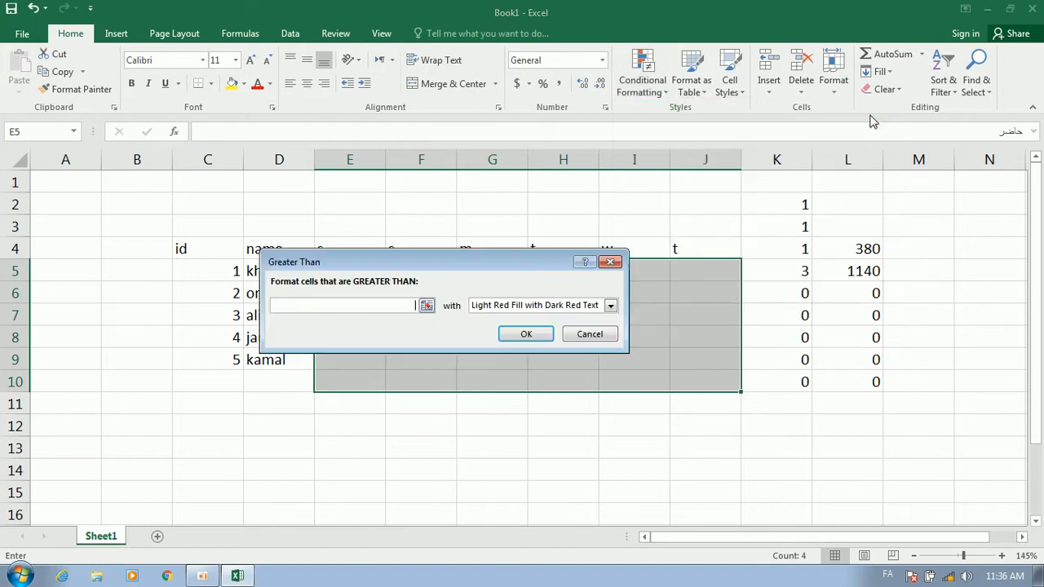
pyautogui.click(612, 262)
# Add a Text That Contains rule giving cells with حاضر a custom purple fill
pyautogui.click(648, 81)
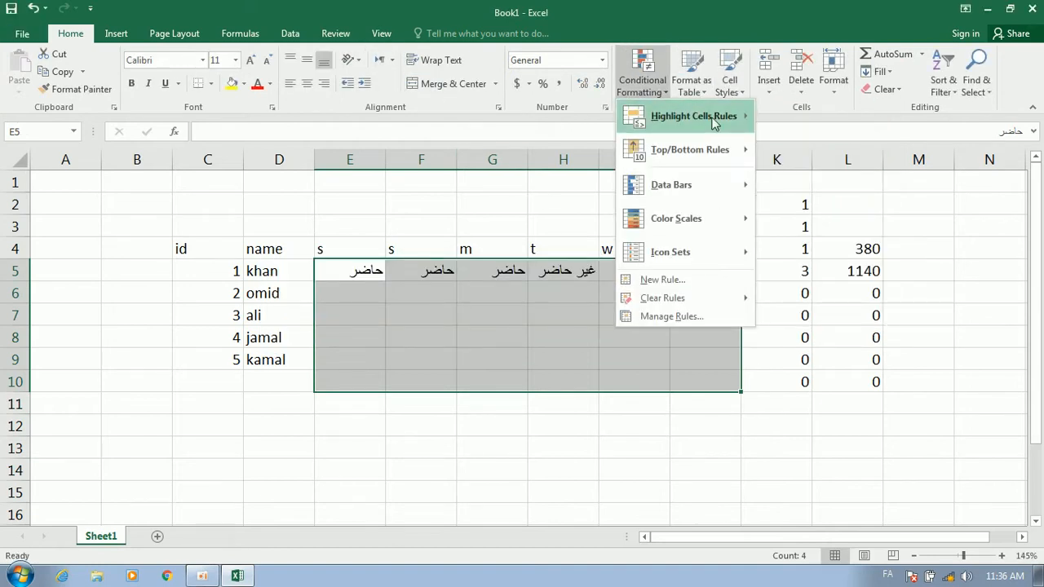
pyautogui.moveTo(715, 121)
pyautogui.click(814, 253)
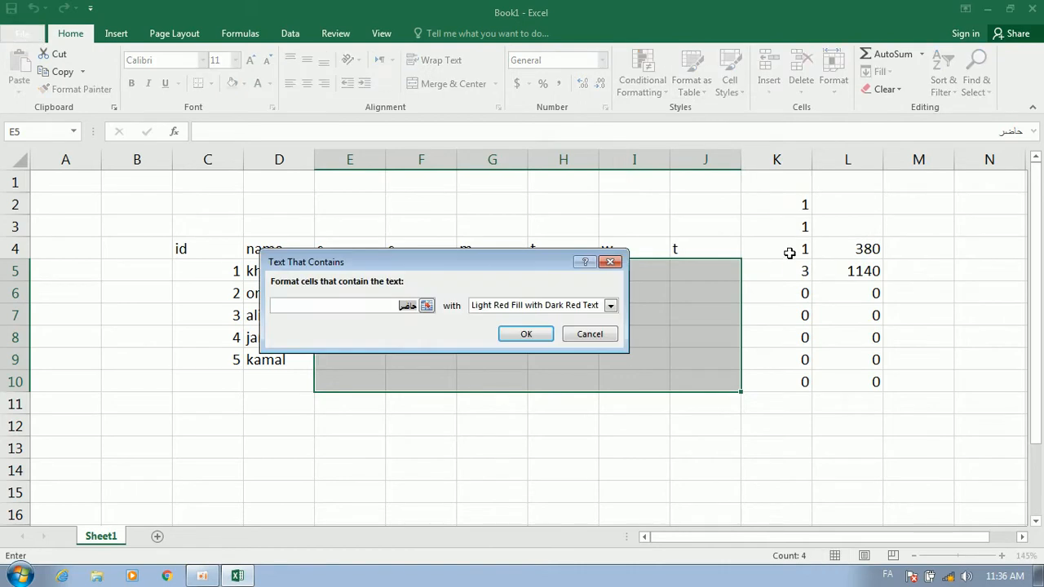
pyautogui.click(482, 310)
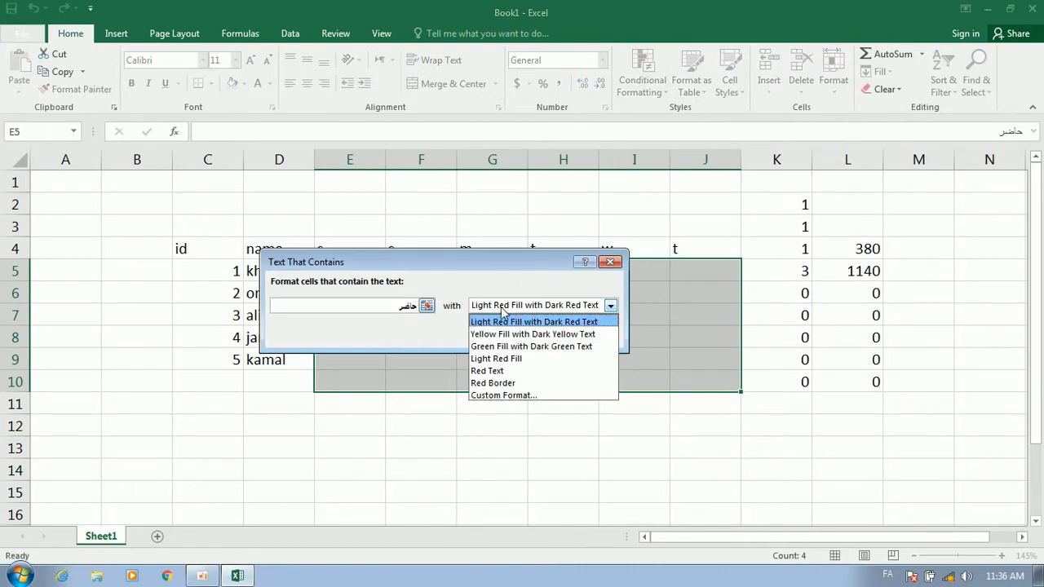
pyautogui.click(505, 395)
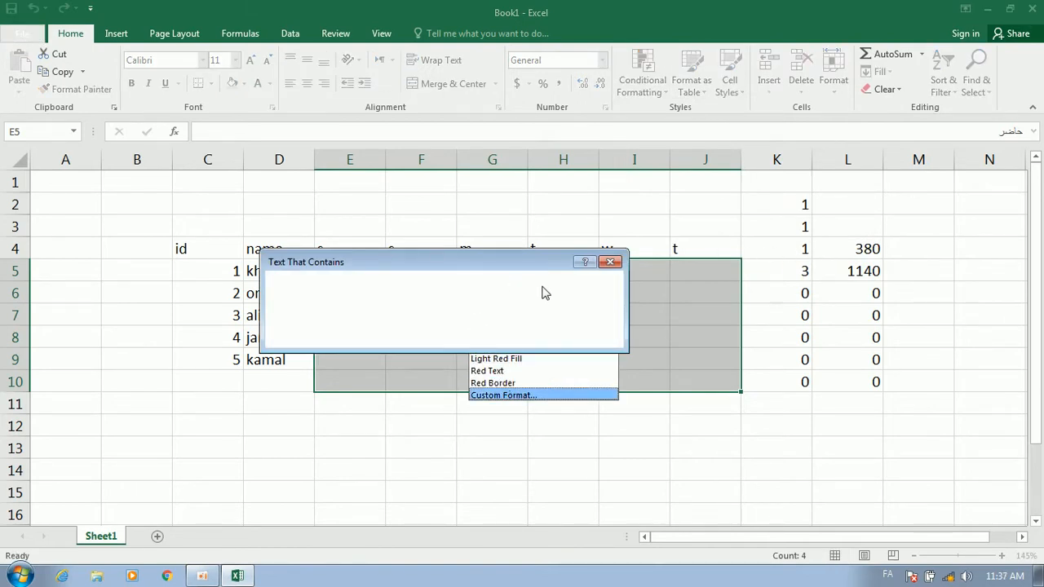
pyautogui.click(396, 116)
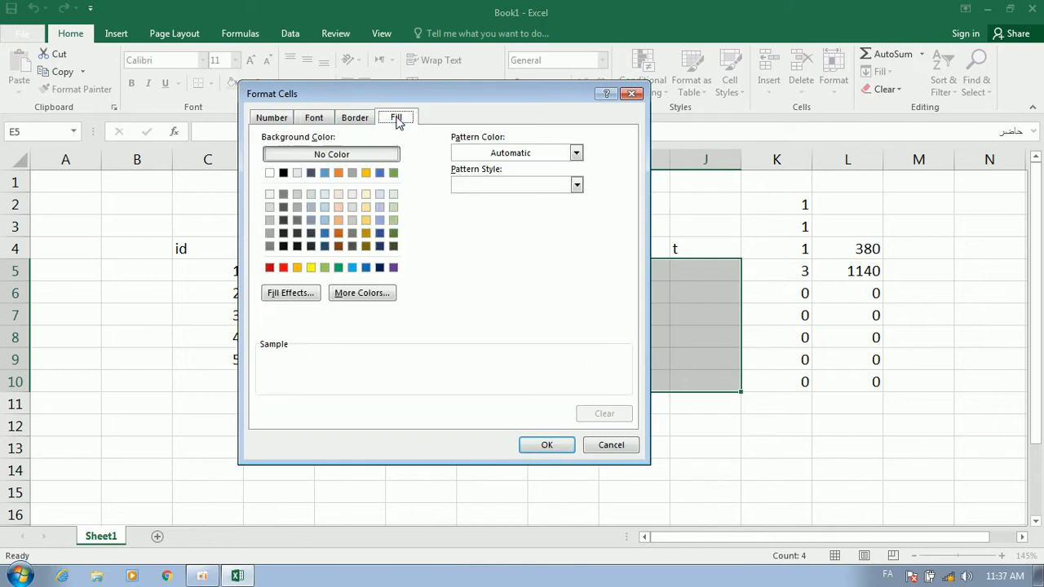
pyautogui.click(393, 267)
pyautogui.click(547, 445)
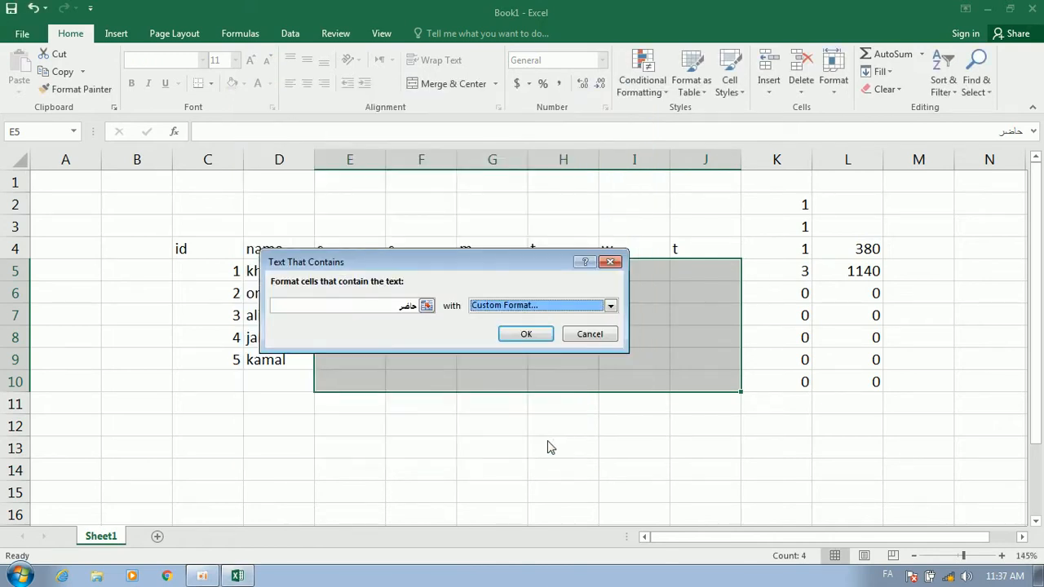
pyautogui.click(526, 334)
pyautogui.click(536, 307)
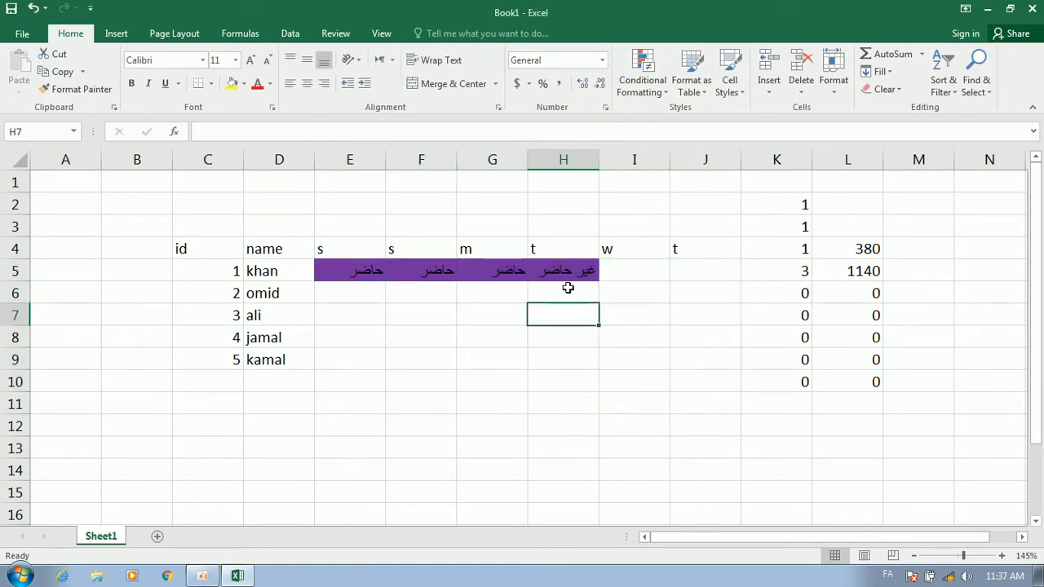
# Add a Text That Contains rule on E5:J9 giving غیر حاضر cells a custom red fill
pyautogui.moveTo(715, 263); pyautogui.dragTo(354, 360)
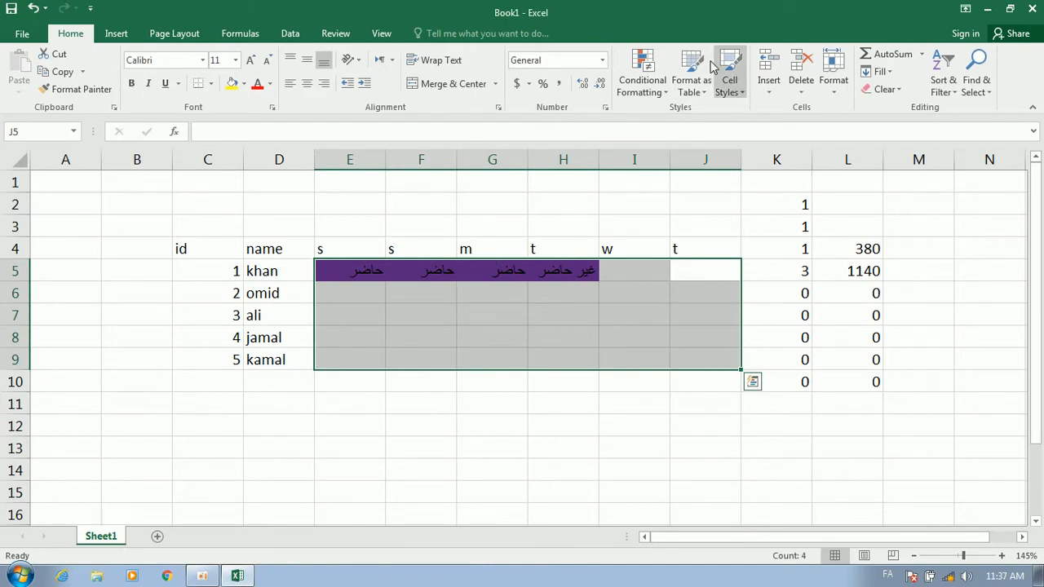
pyautogui.click(642, 75)
pyautogui.moveTo(698, 116)
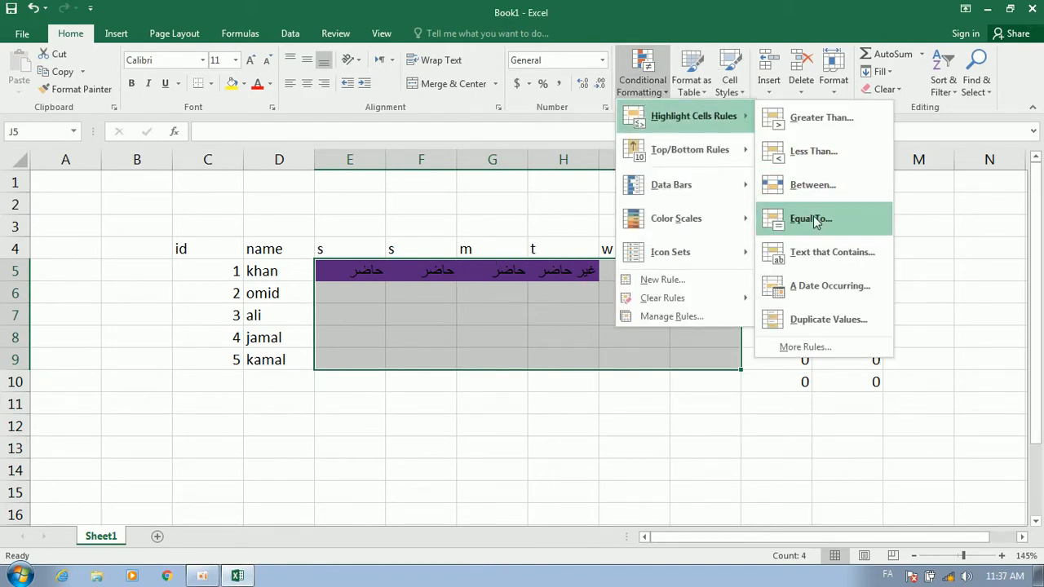
pyautogui.click(805, 252)
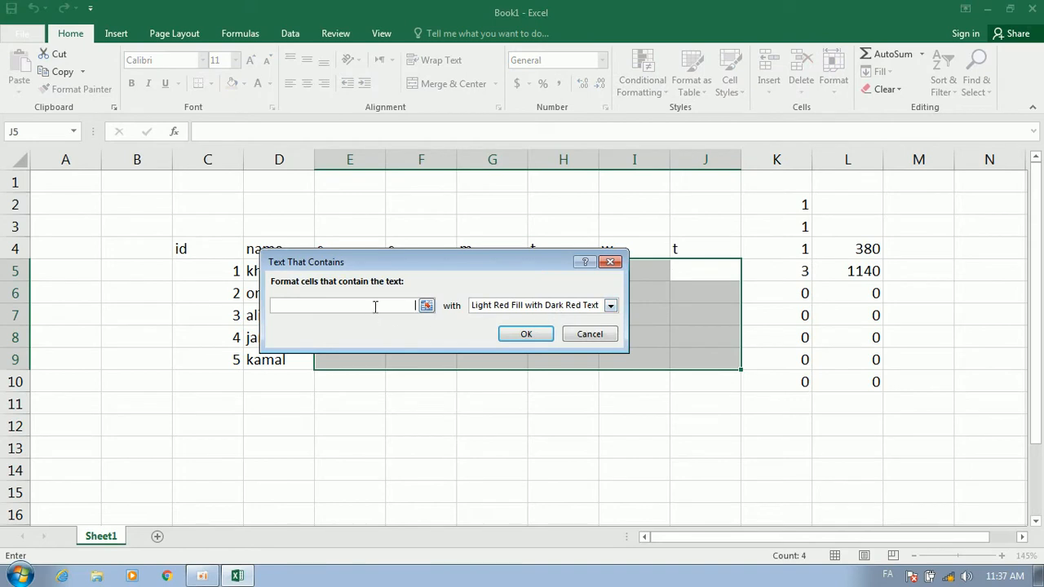
pyautogui.write('ضا')
pyautogui.click(494, 305)
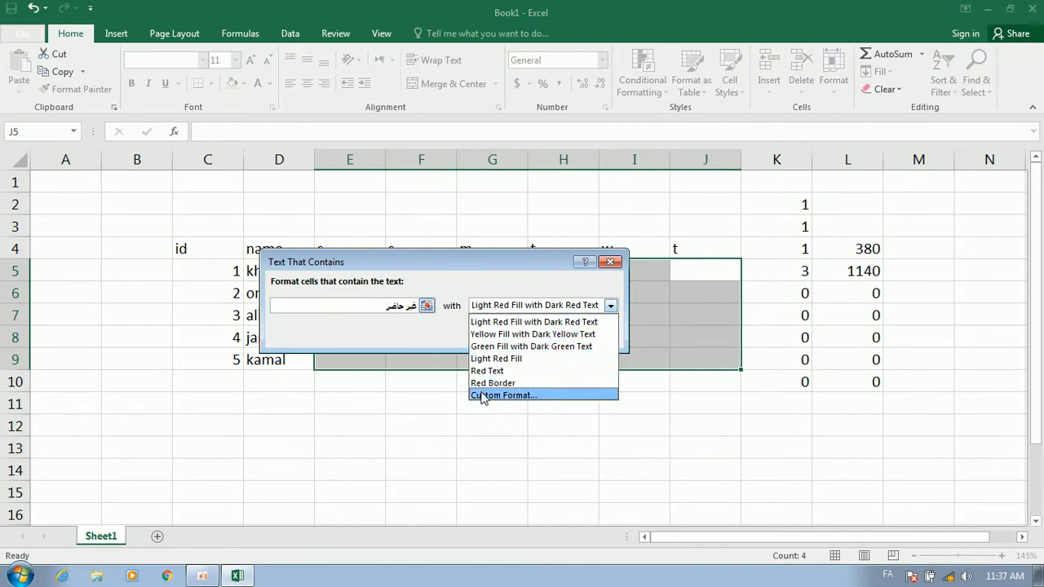
pyautogui.click(482, 395)
pyautogui.click(282, 269)
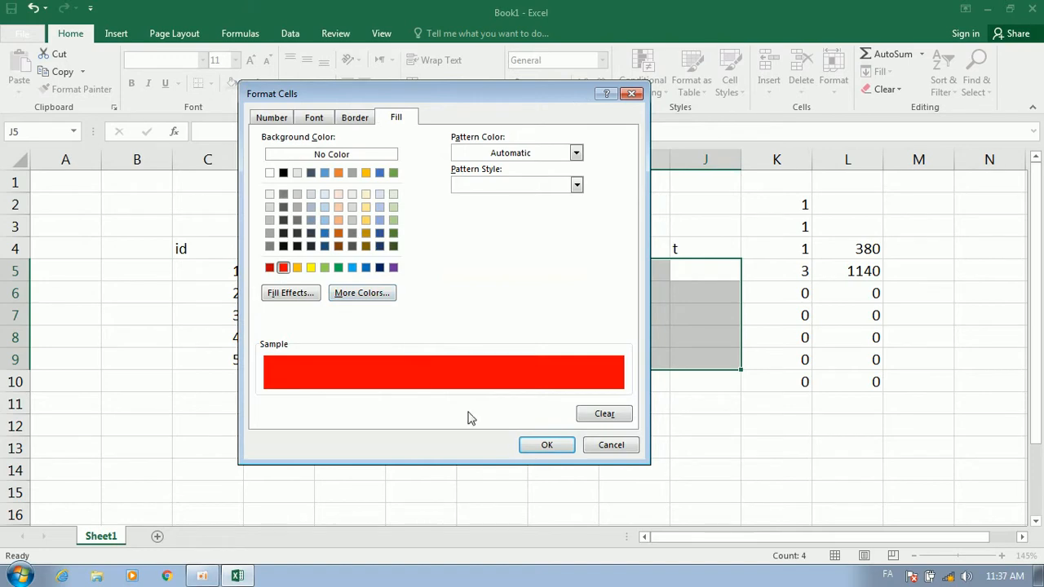
pyautogui.click(557, 445)
pyautogui.click(526, 336)
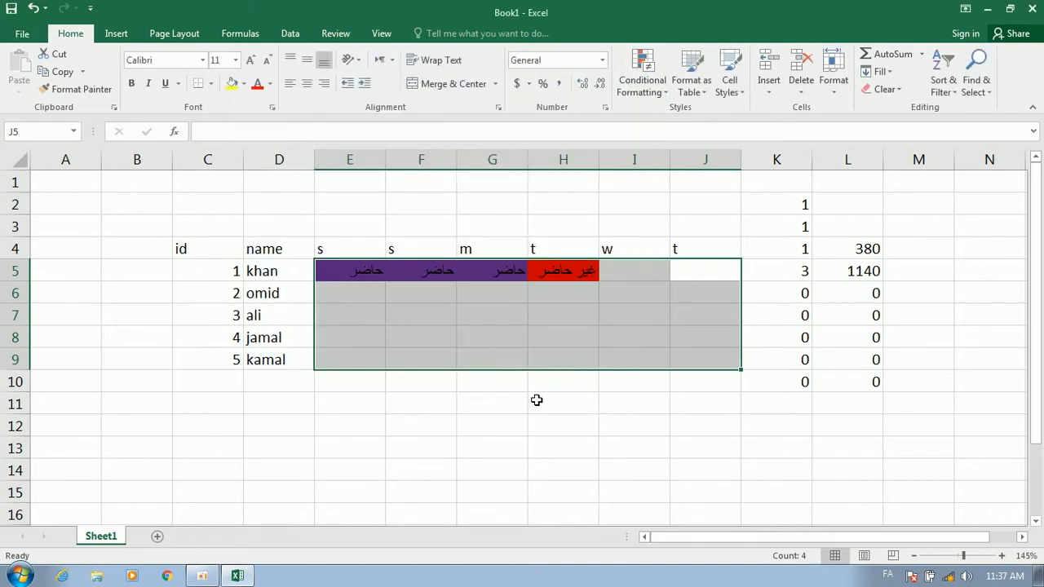
pyautogui.click(535, 401)
pyautogui.click(571, 282)
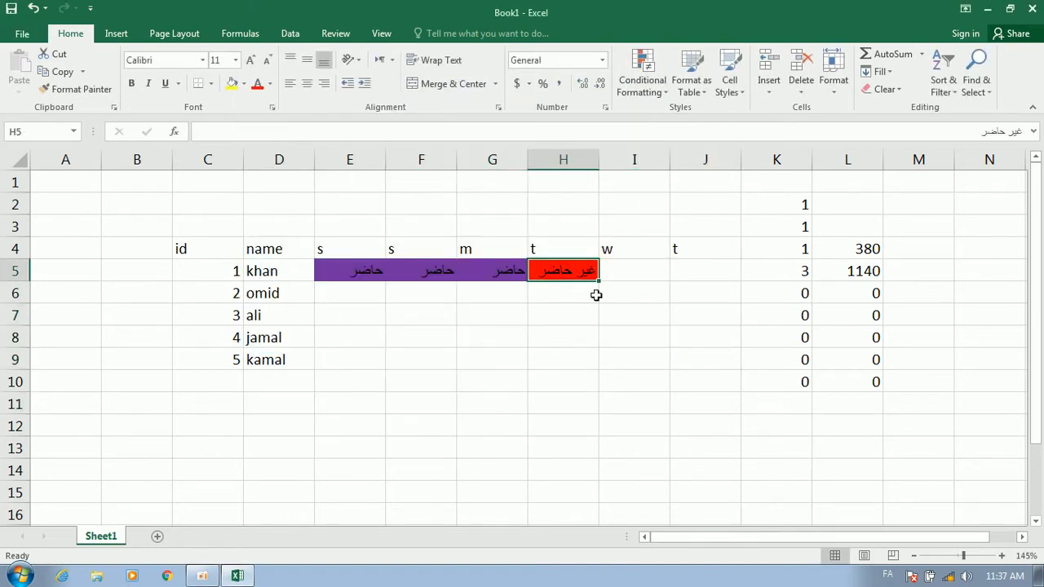
# Copy the red absent entry from H5 into I5, E7, G8 and H7
pyautogui.hotkey('ctrl', 'c')
pyautogui.click(629, 272)
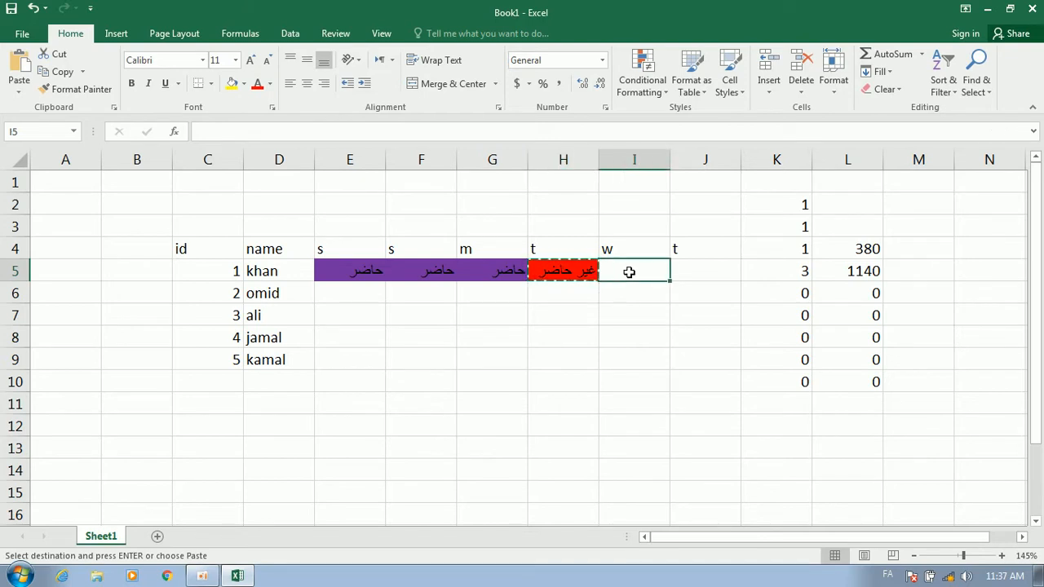
pyautogui.hotkey('ctrl', 'v')
pyautogui.press('Down')
pyautogui.press('Down')
pyautogui.click(363, 308)
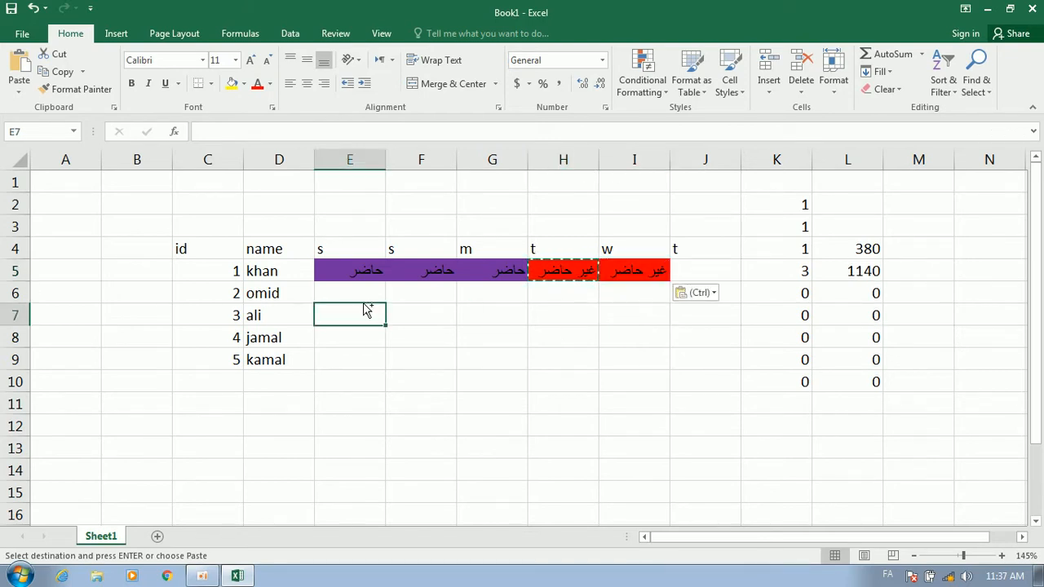
pyautogui.hotkey('ctrl', 'v')
pyautogui.click(498, 331)
pyautogui.hotkey('ctrl', 'v')
pyautogui.click(567, 322)
pyautogui.hotkey('ctrl', 'v')
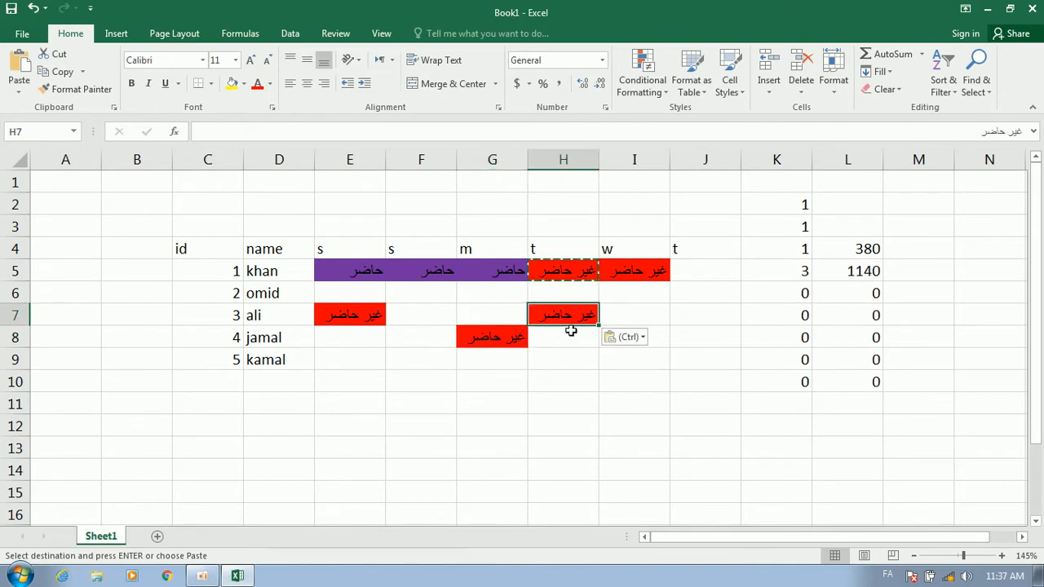
# Copy the purple present entry from F5 into E6 and F7
pyautogui.click(443, 271)
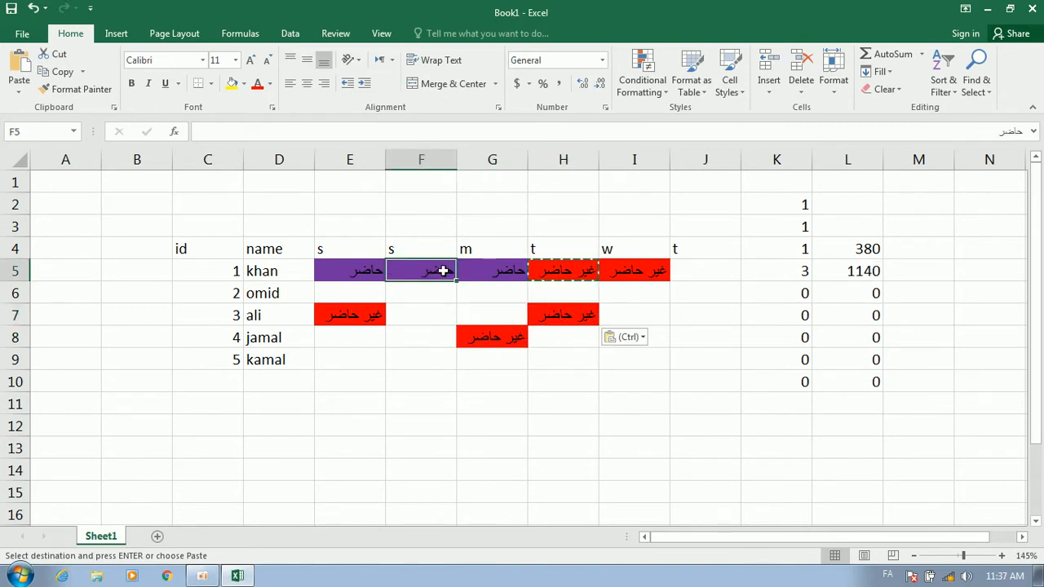
pyautogui.hotkey('ctrl', 'c')
pyautogui.click(361, 298)
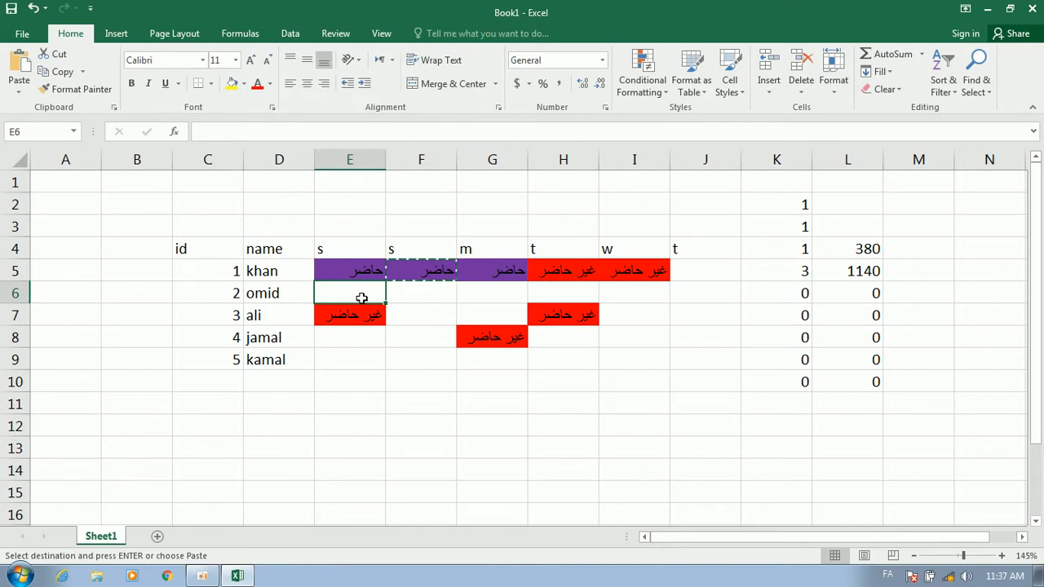
pyautogui.hotkey('ctrl', 'v')
pyautogui.click(433, 319)
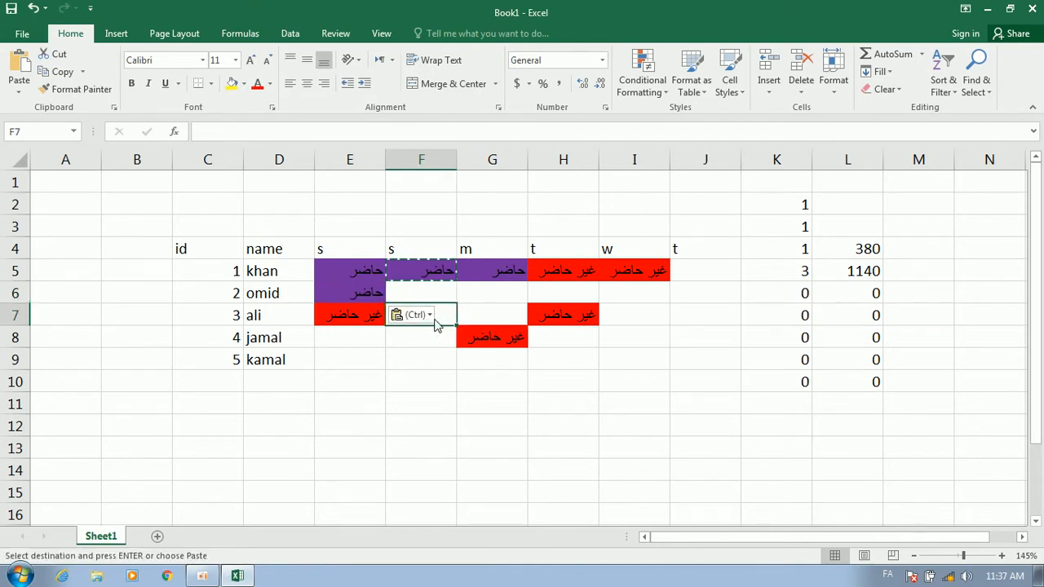
pyautogui.hotkey('ctrl', 'v')
pyautogui.click(555, 377)
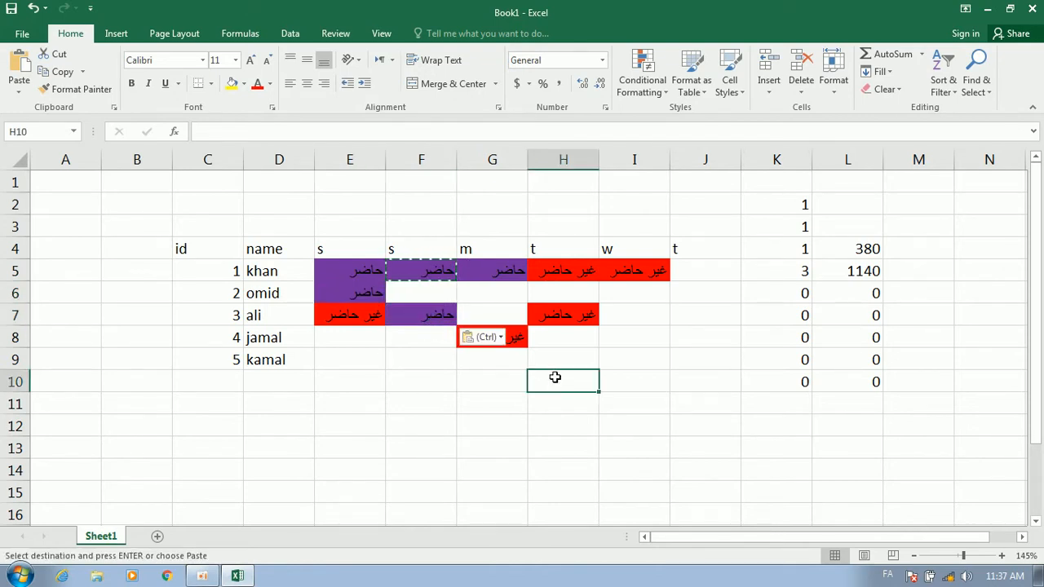
# Glance at the Data tab's What-If Analysis options, then add a new blank Sheet2
pyautogui.click(291, 33)
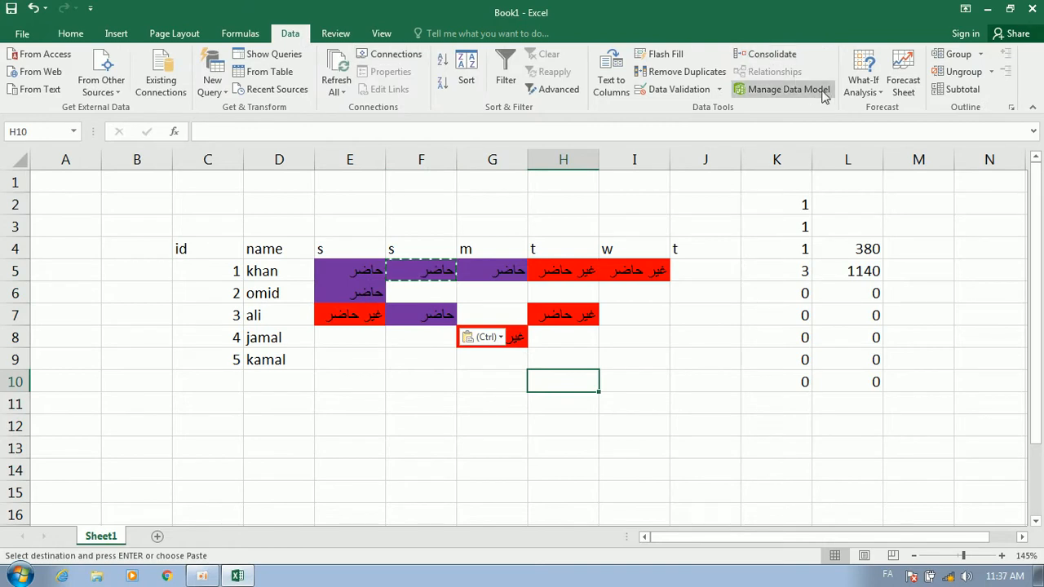
pyautogui.click(863, 85)
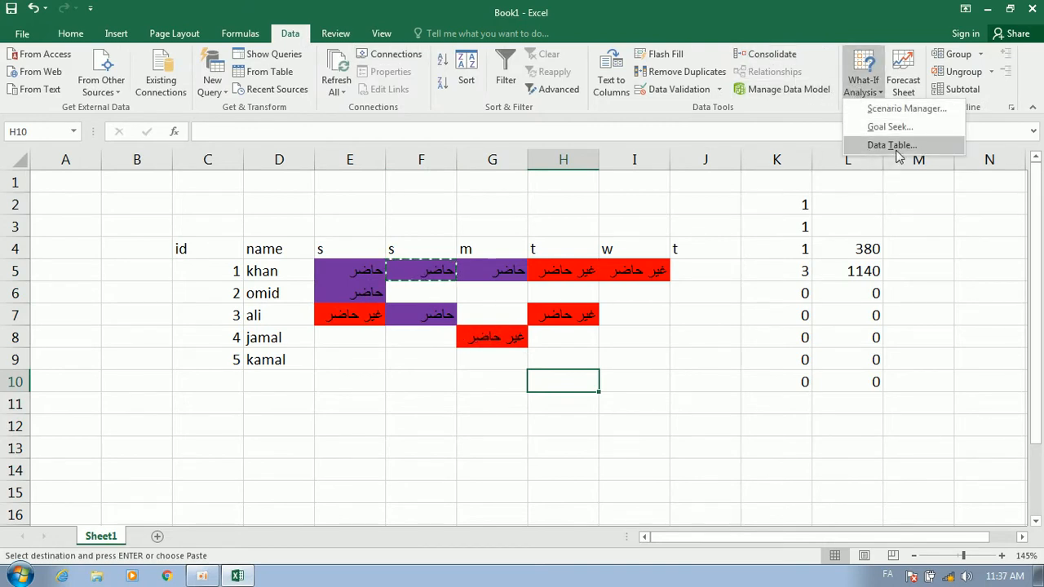
pyautogui.click(803, 272)
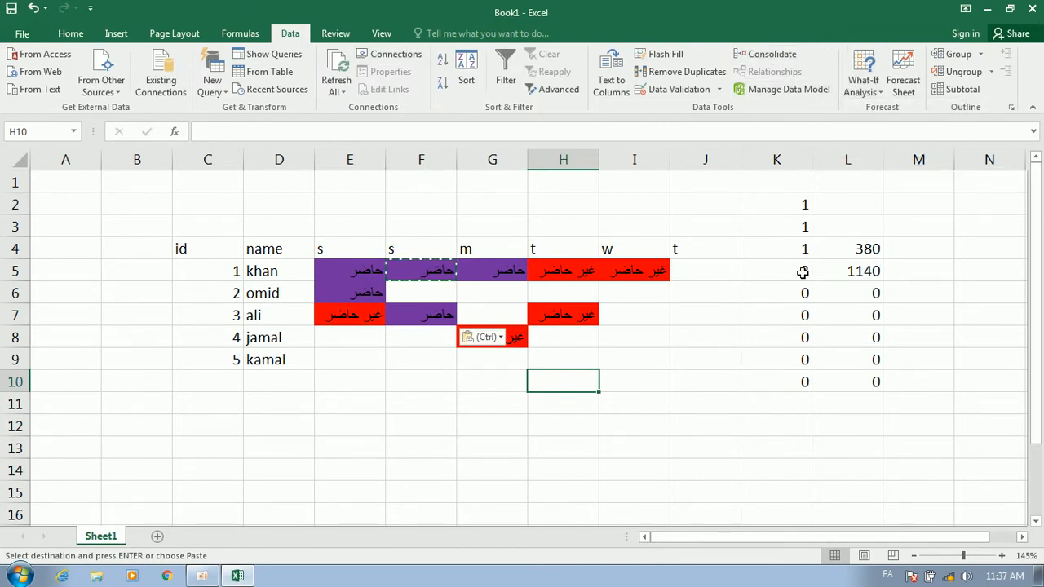
pyautogui.click(157, 535)
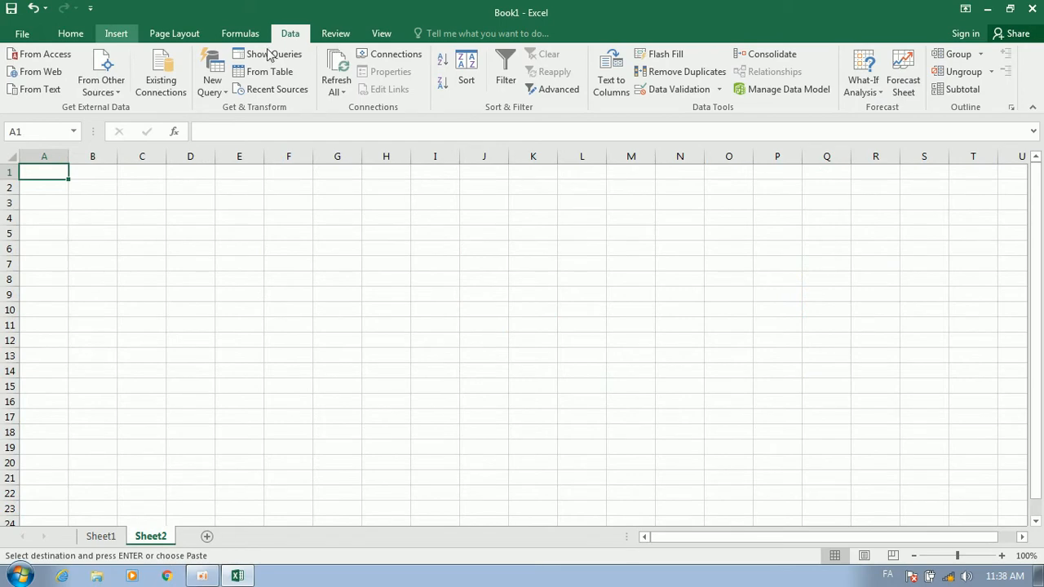
# Enter today's date, 3/10/2020, in D6 with Ctrl+;
pyautogui.click(116, 34)
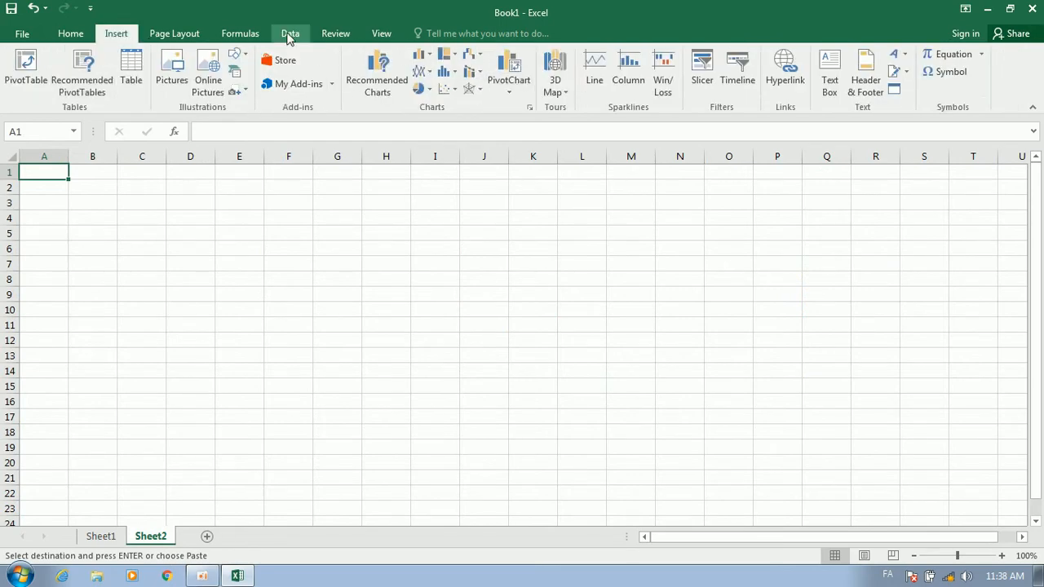
pyautogui.click(292, 37)
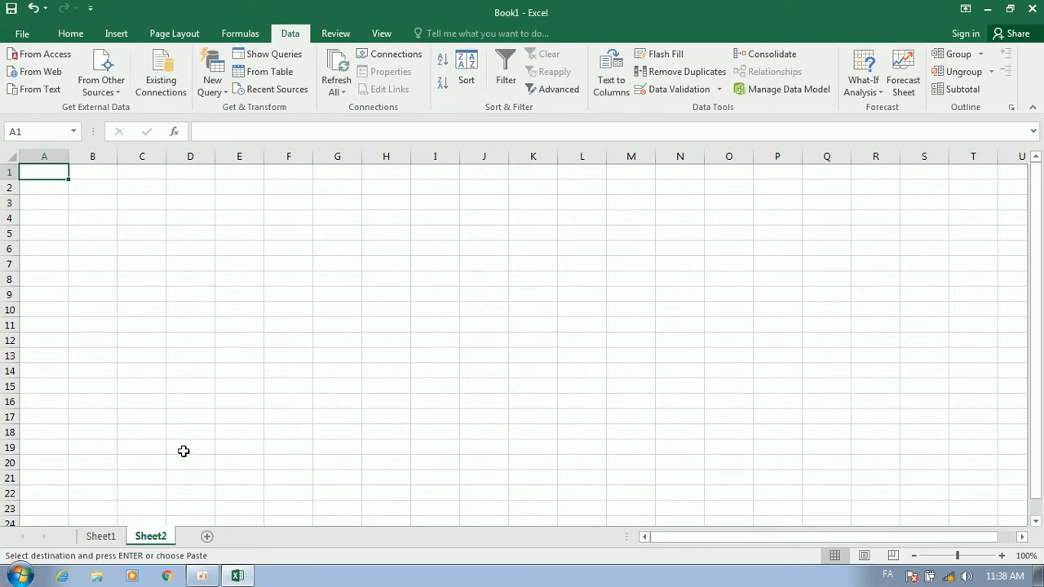
pyautogui.scroll(3, 254, 346)
pyautogui.click(256, 340)
pyautogui.click(289, 298)
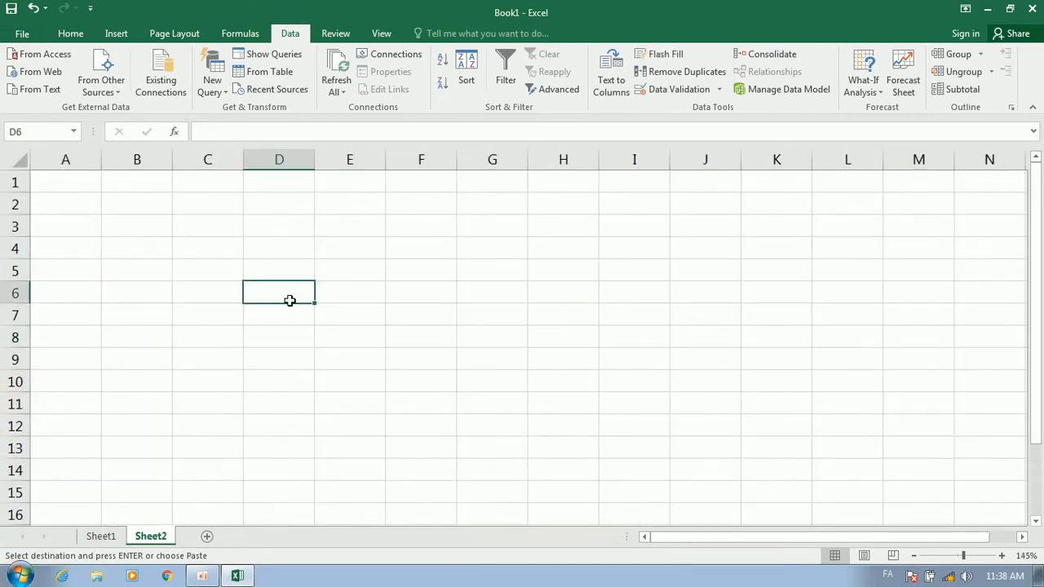
pyautogui.hotkey('ctrl', ';')
pyautogui.click(332, 309)
pyautogui.click(282, 297)
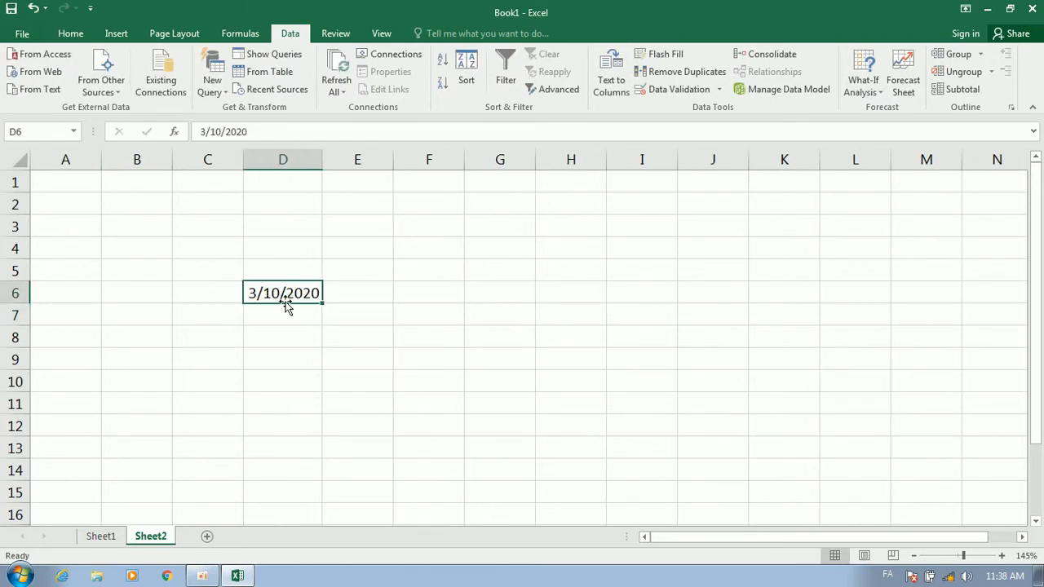
# Fill the dates through G6 to 3/13/2020 and autofit columns G, F and E
pyautogui.moveTo(318, 307); pyautogui.dragTo(547, 311)
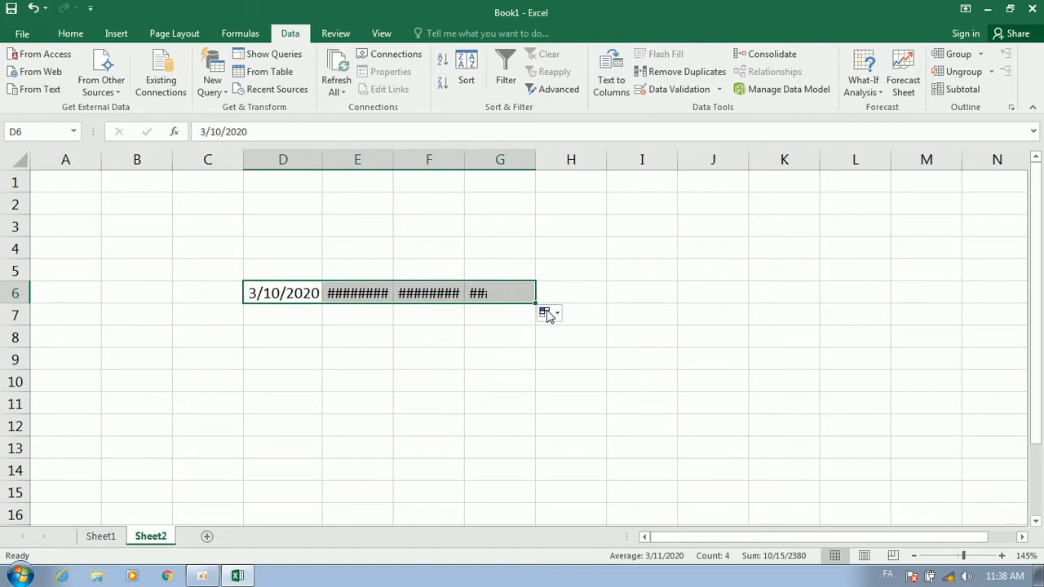
pyautogui.doubleClick(532, 166)
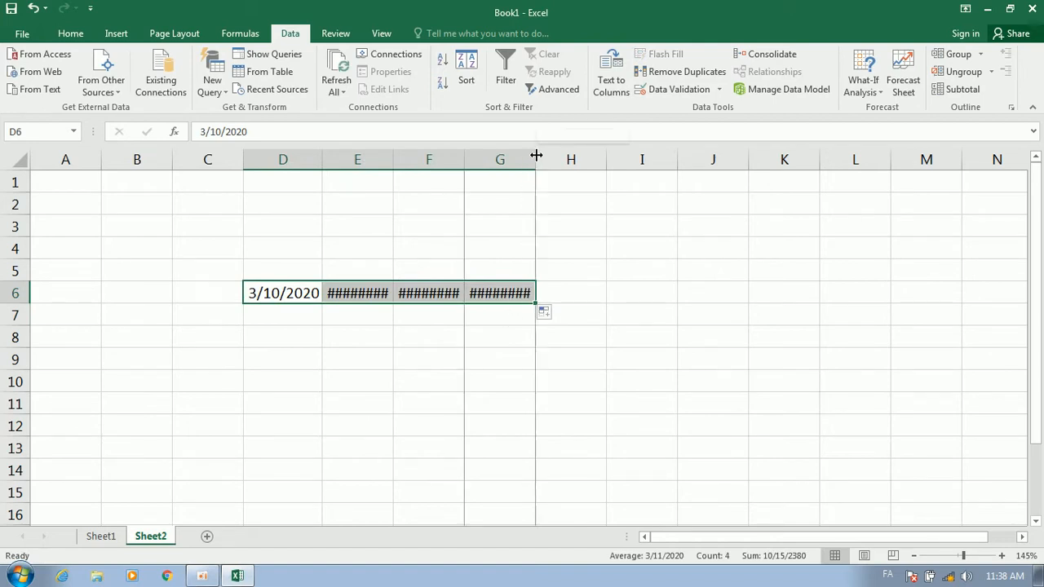
pyautogui.doubleClick(464, 155)
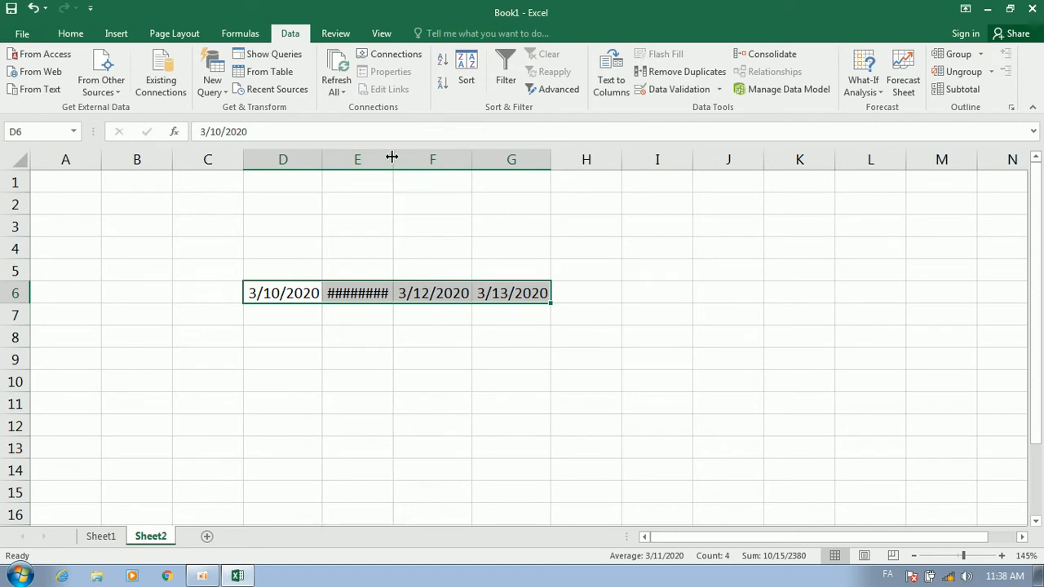
pyautogui.doubleClick(392, 157)
pyautogui.click(72, 34)
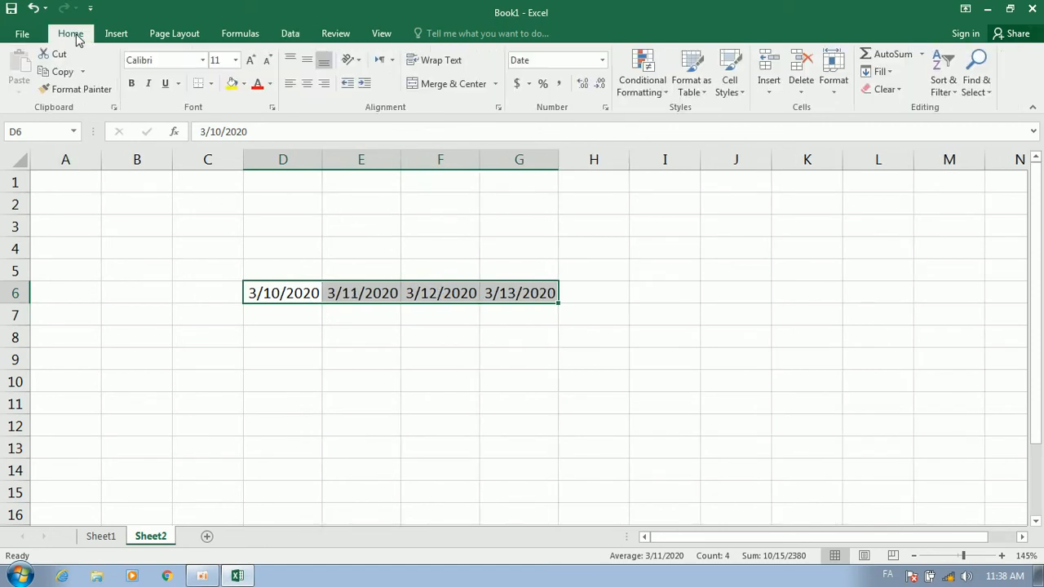
# Refill D6:G6 as a yearly date series, 3/10/2020 to 3/10/2023, and check D6 and E6
pyautogui.click(880, 71)
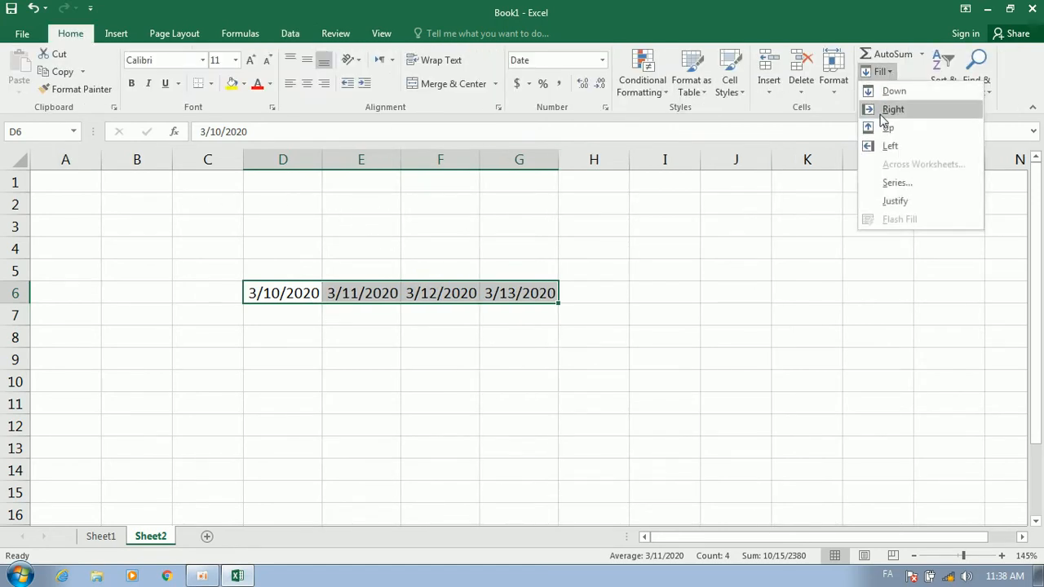
pyautogui.click(905, 177)
pyautogui.click(493, 276)
pyautogui.moveTo(419, 202); pyautogui.dragTo(777, 214)
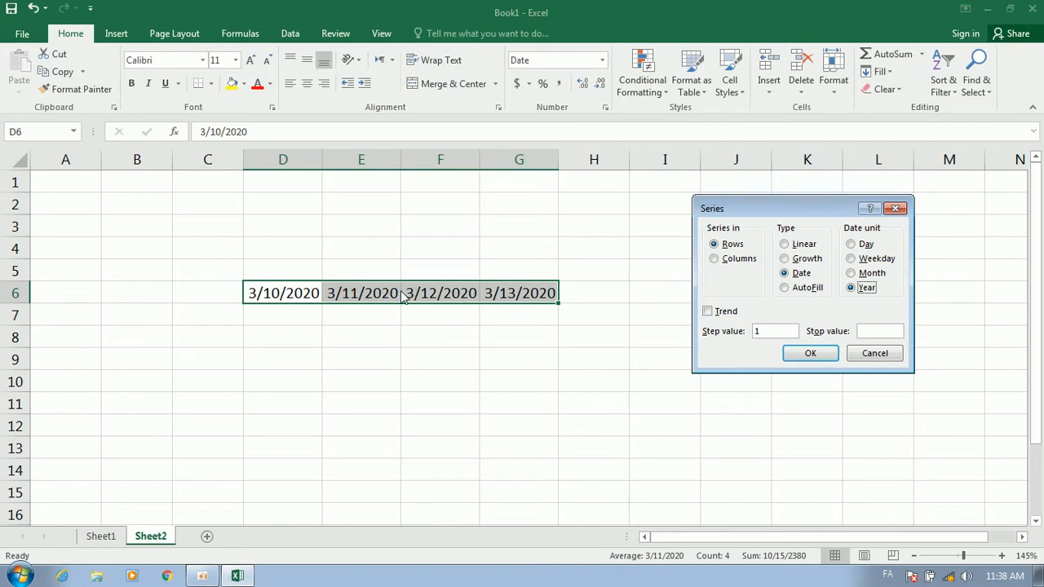
pyautogui.click(797, 356)
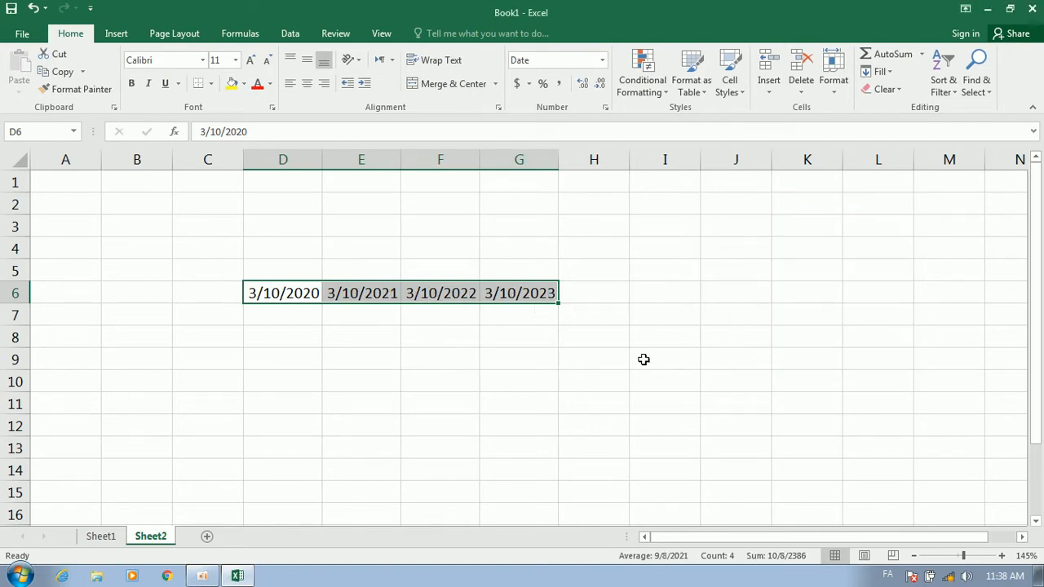
pyautogui.click(652, 361)
pyautogui.click(276, 296)
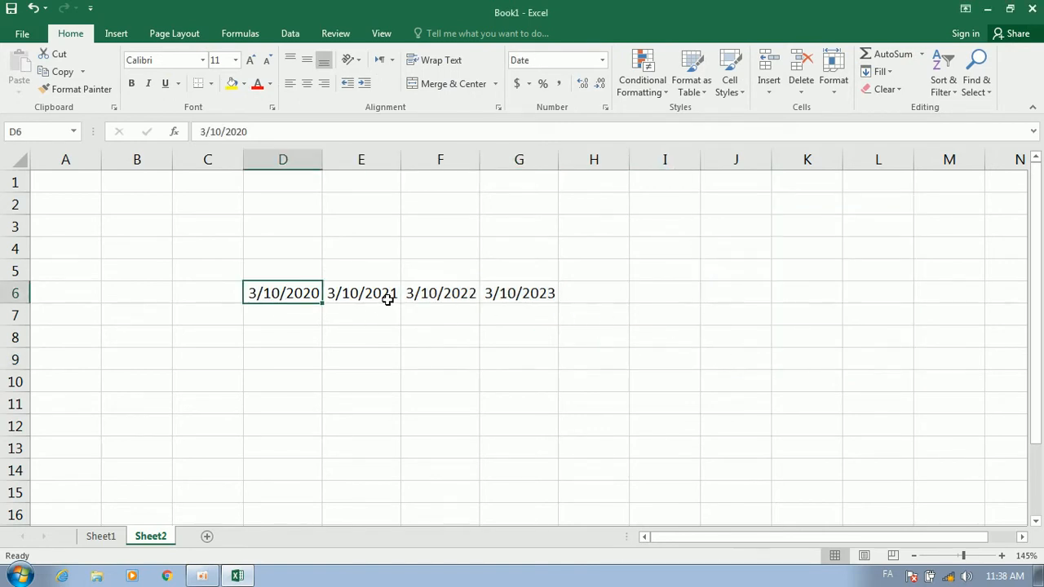
pyautogui.click(387, 302)
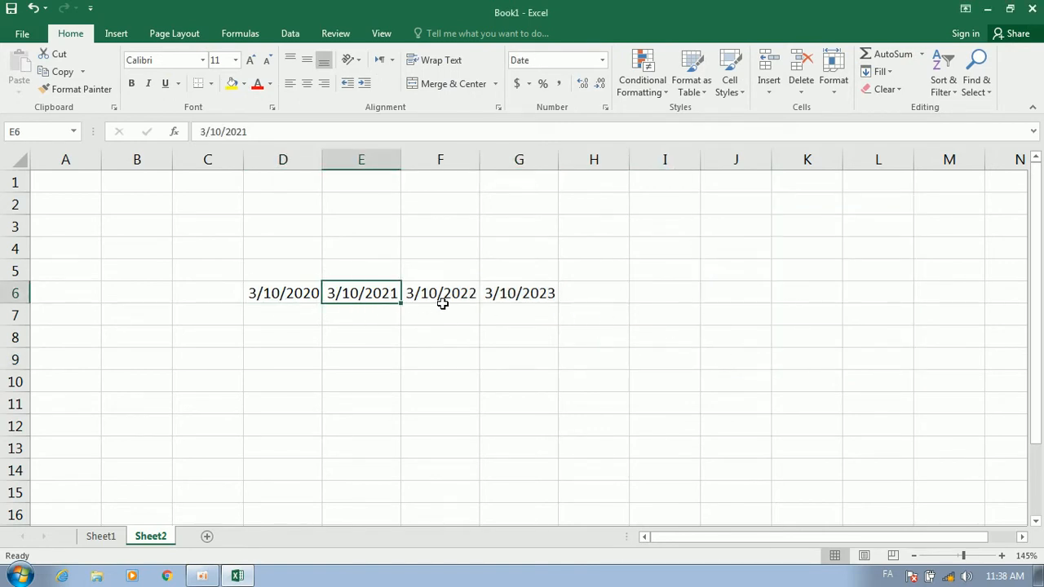
# Cancel a stray entry in D7 and select the dates across row 6
pyautogui.click(287, 316)
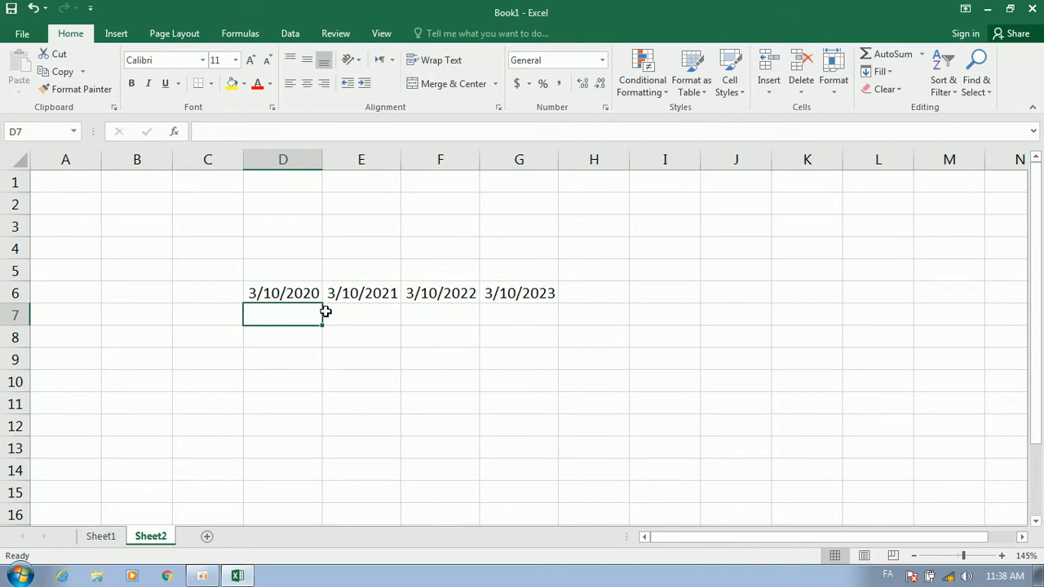
pyautogui.write('۳')
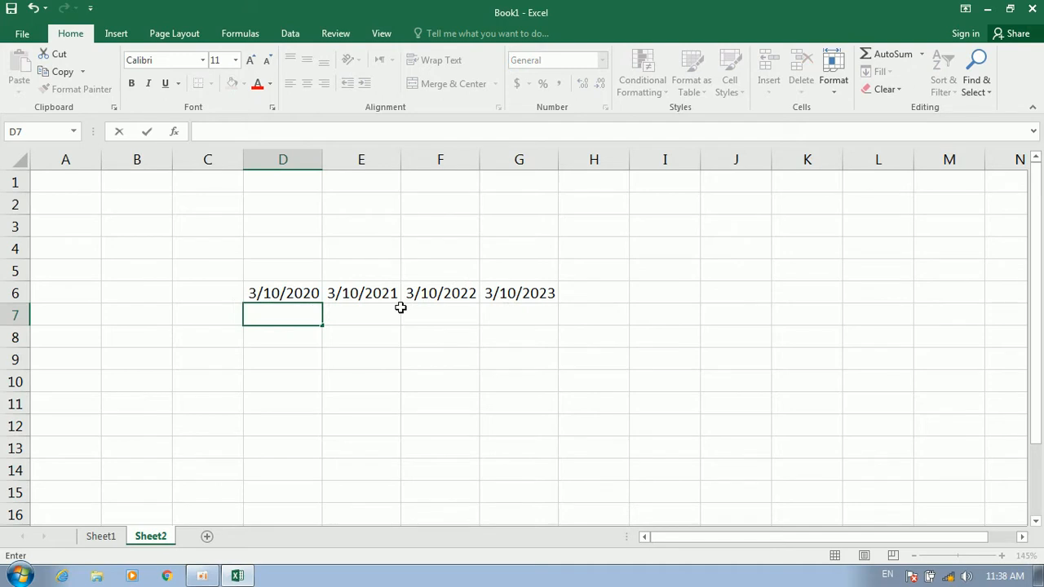
pyautogui.press('Escape')
pyautogui.press('Up')
pyautogui.press('Right')
pyautogui.press('Down')
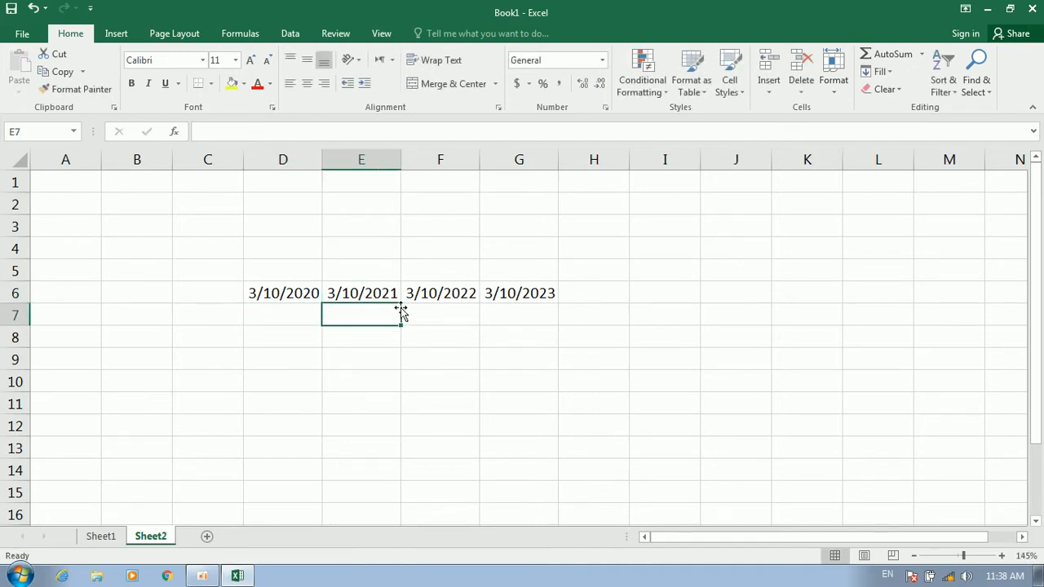
pyautogui.press('Left')
pyautogui.press('Up')
pyautogui.hotkey('shift', 'Right')
pyautogui.hotkey('shift', 'Right')
pyautogui.hotkey('shift', 'Right')
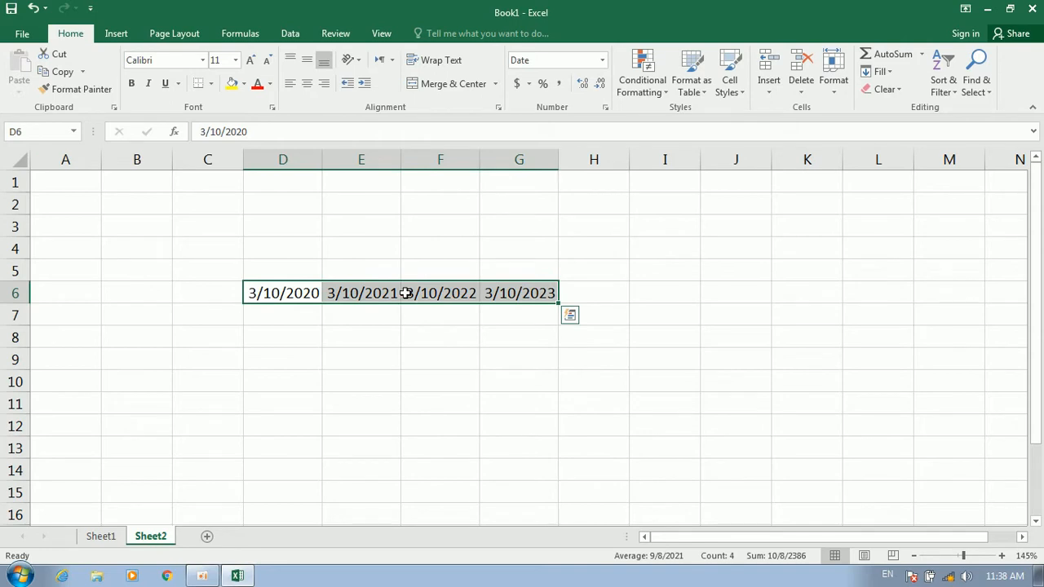
pyautogui.click(349, 309)
# Change the years in D6, E6 and F6 to 2018, 2019 and 2020
pyautogui.doubleClick(317, 291)
pyautogui.press('BackSpace')
pyautogui.press('BackSpace')
pyautogui.write('18')
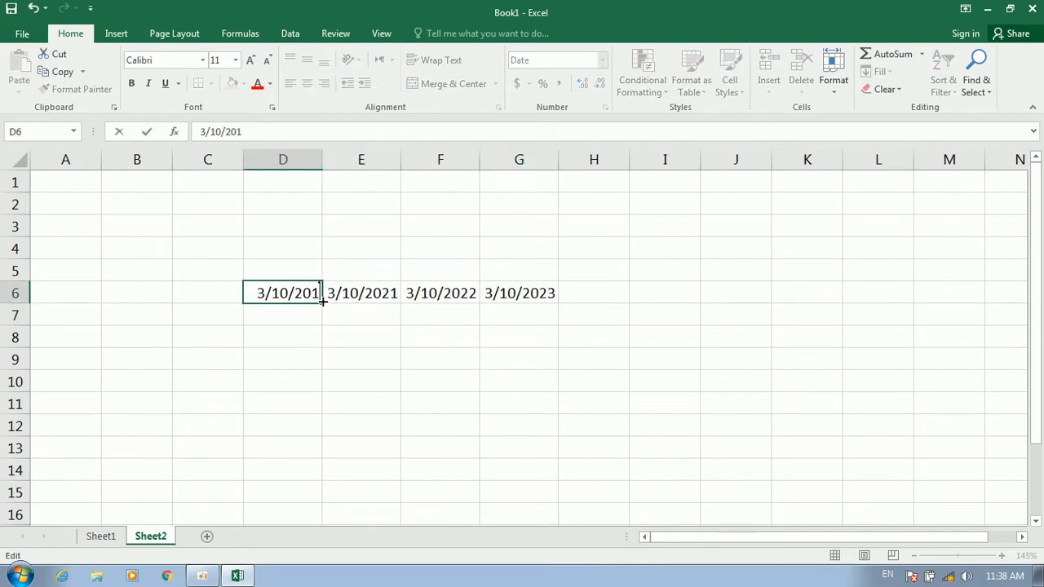
pyautogui.doubleClick(357, 295)
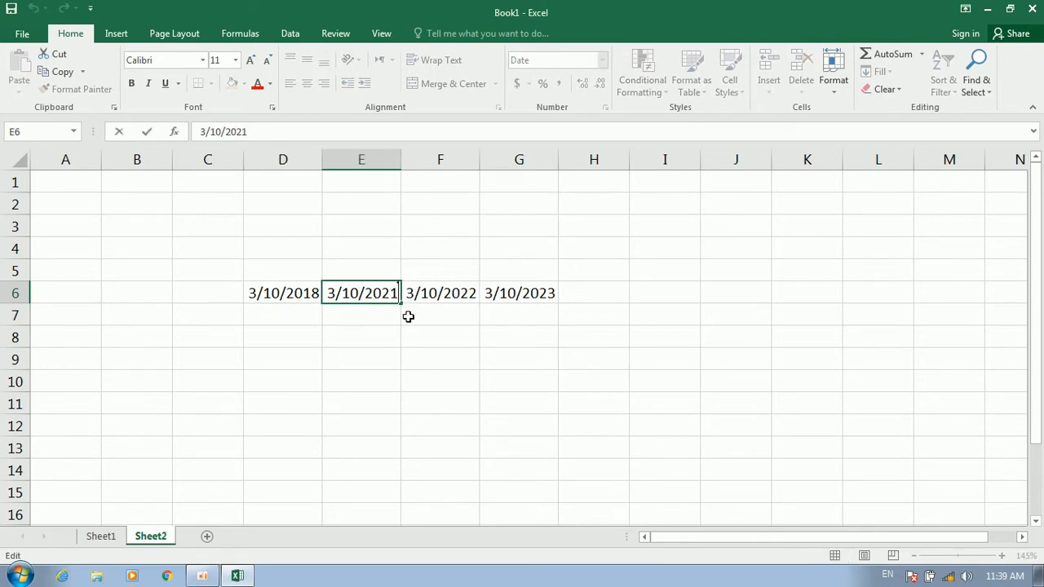
pyautogui.press('BackSpace')
pyautogui.press('BackSpace')
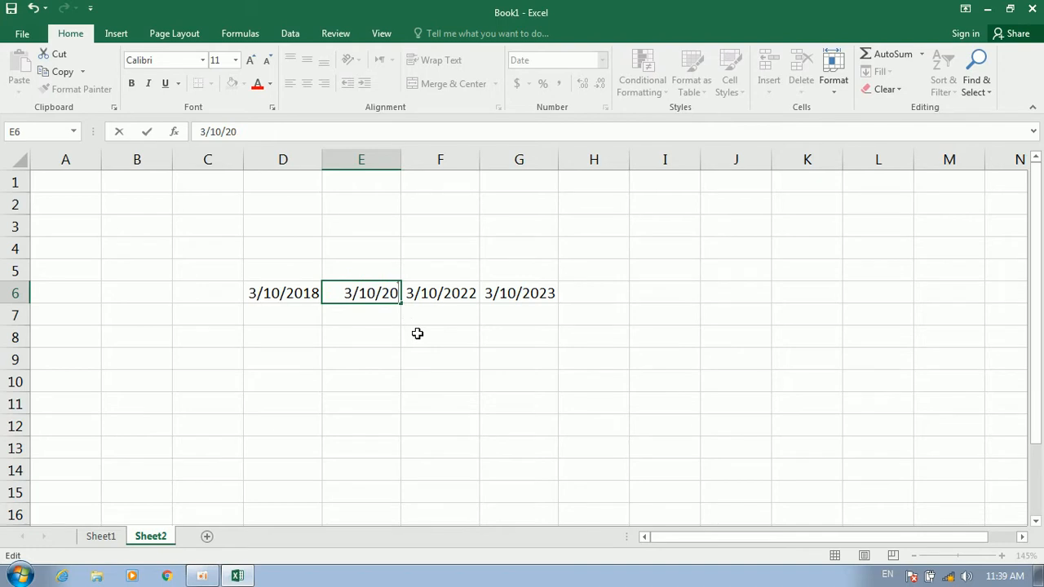
pyautogui.write('19')
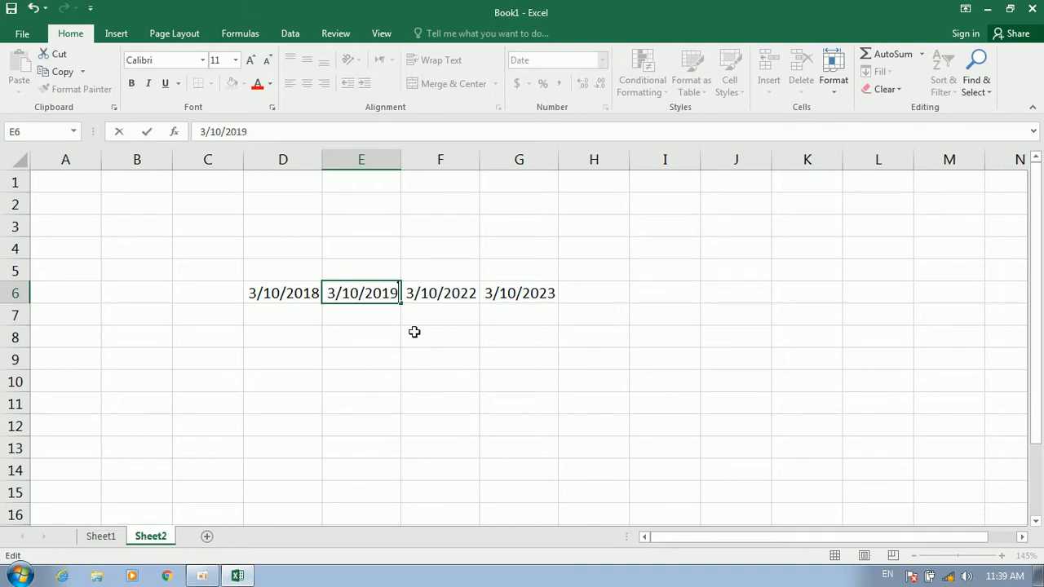
pyautogui.doubleClick(452, 295)
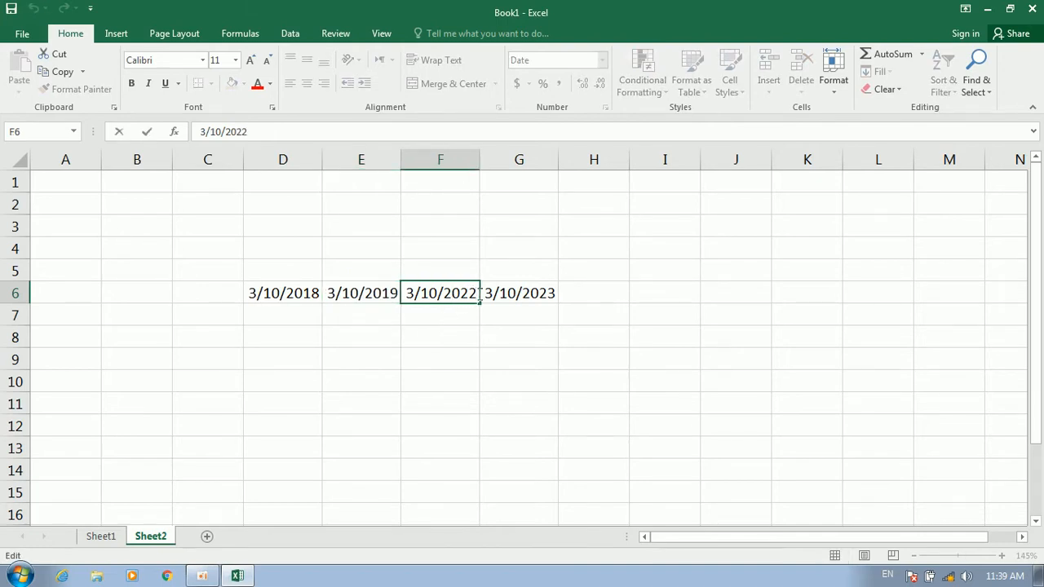
pyautogui.press('BackSpace')
pyautogui.press('BackSpace')
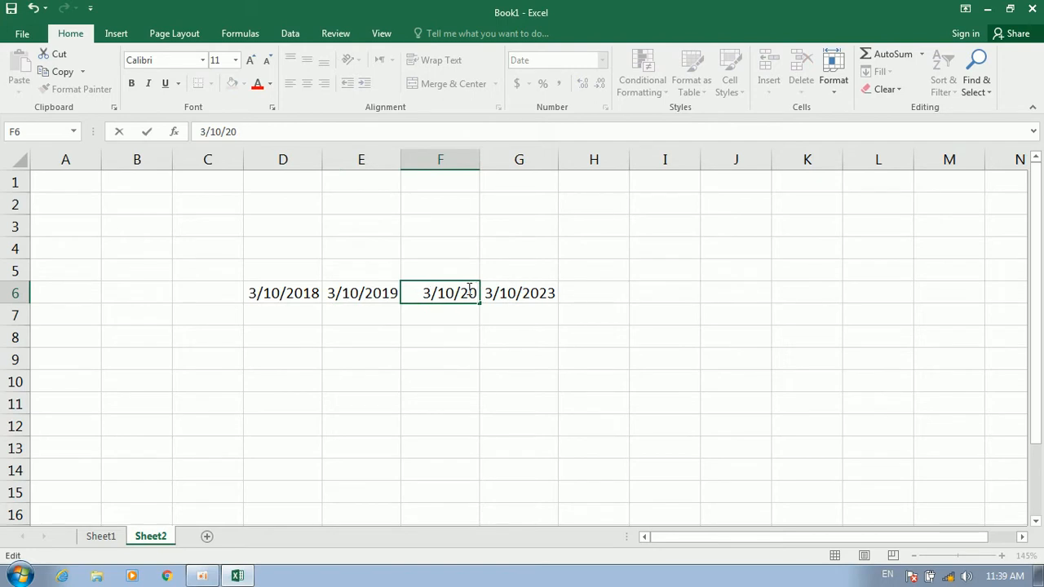
pyautogui.write('20')
# Clear the extra 3/10/2023 date from G6
pyautogui.doubleClick(515, 293)
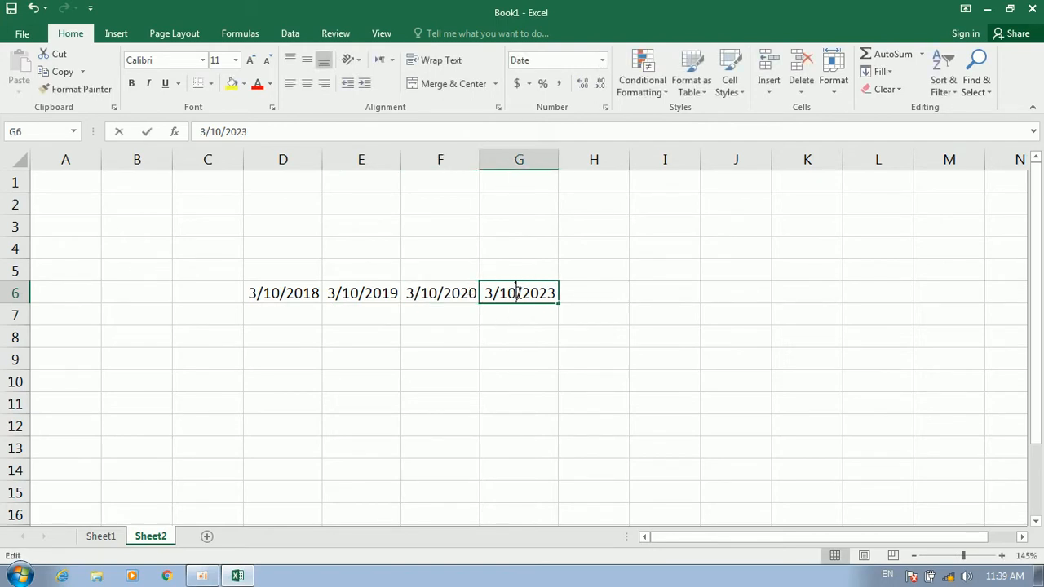
pyautogui.click(571, 292)
pyautogui.click(550, 292)
pyautogui.press('Delete')
pyautogui.click(540, 327)
pyautogui.click(266, 319)
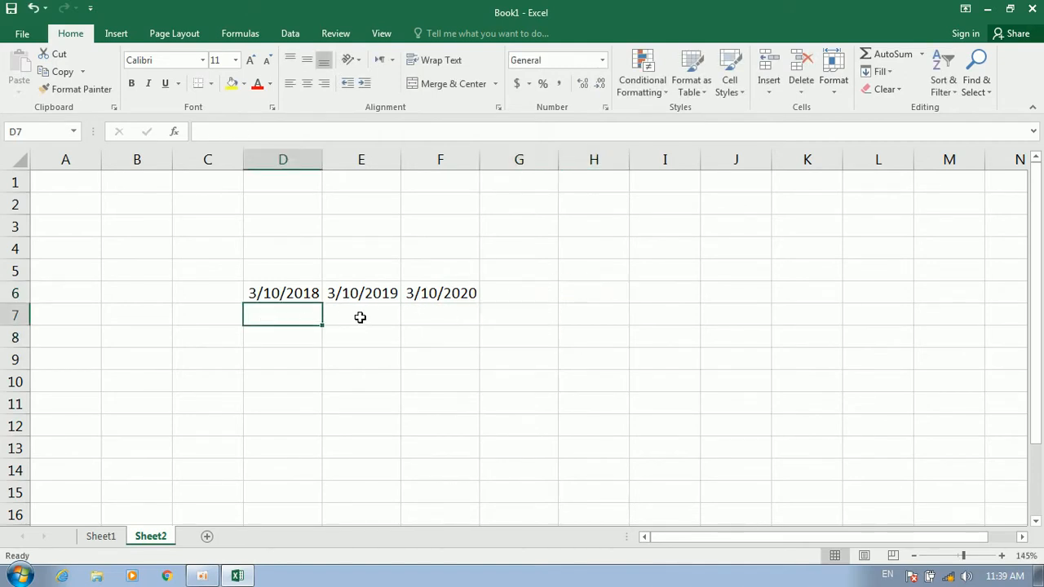
# Enter 30000, 20000 and 18000 in D7:F7, then select D6:F7
pyautogui.write('30000')
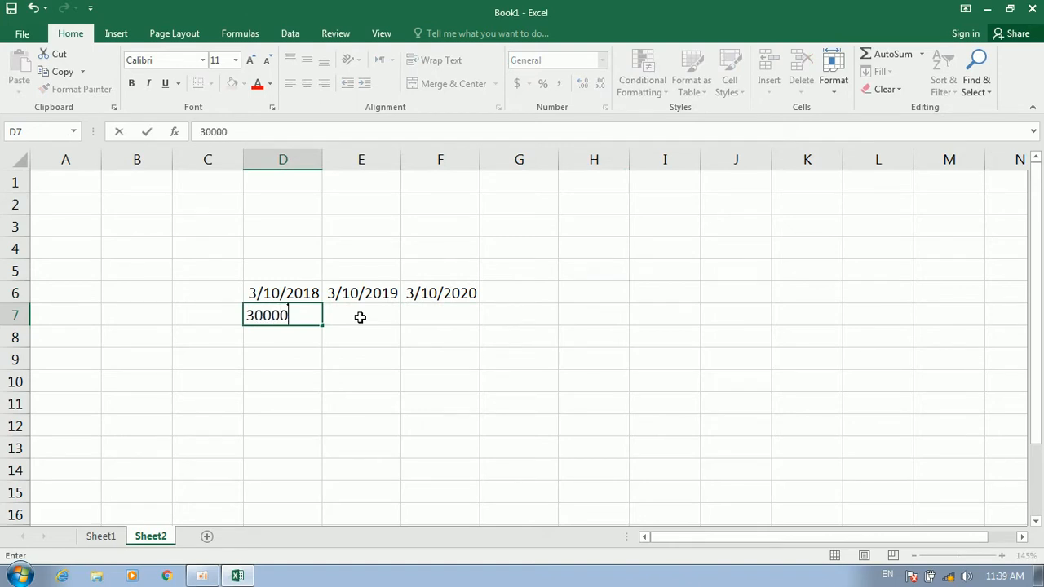
pyautogui.click(357, 323)
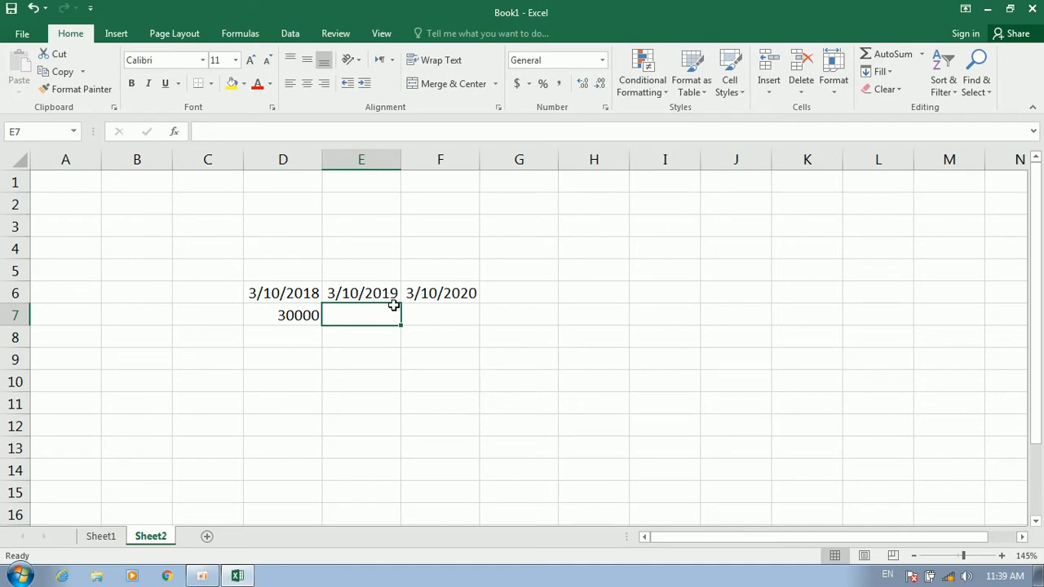
pyautogui.write('20000')
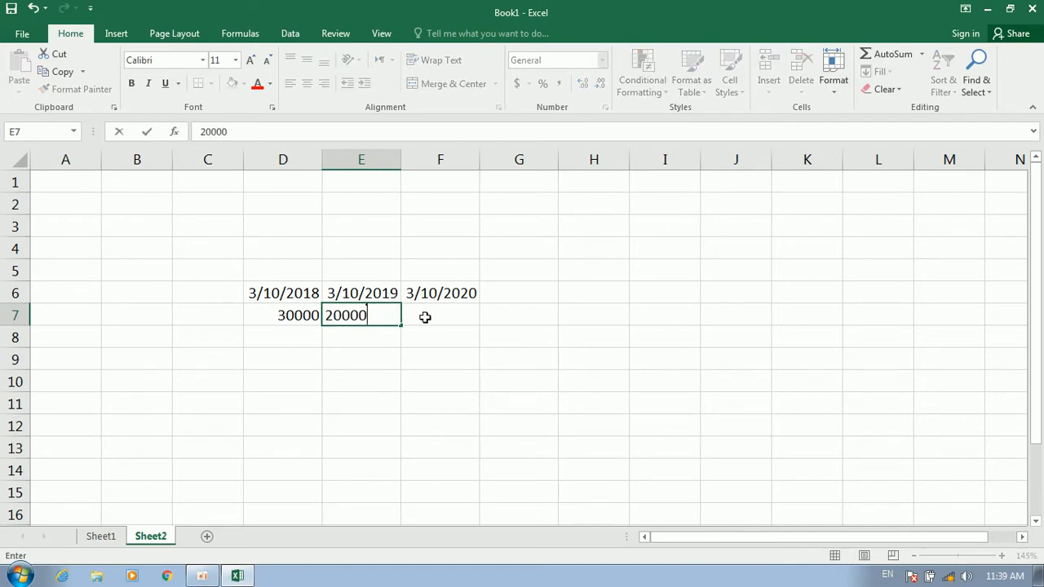
pyautogui.click(426, 317)
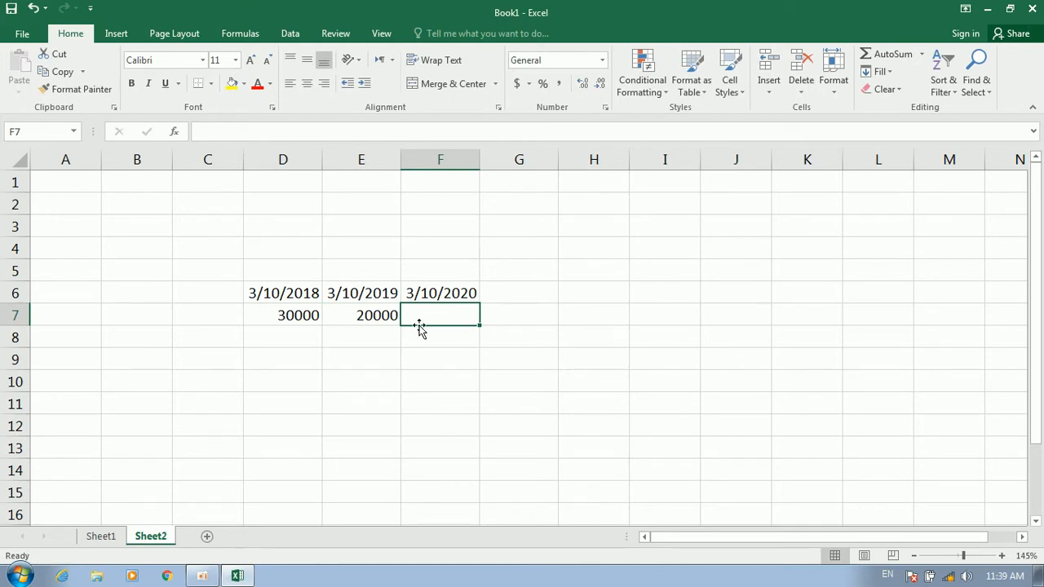
pyautogui.write('18000')
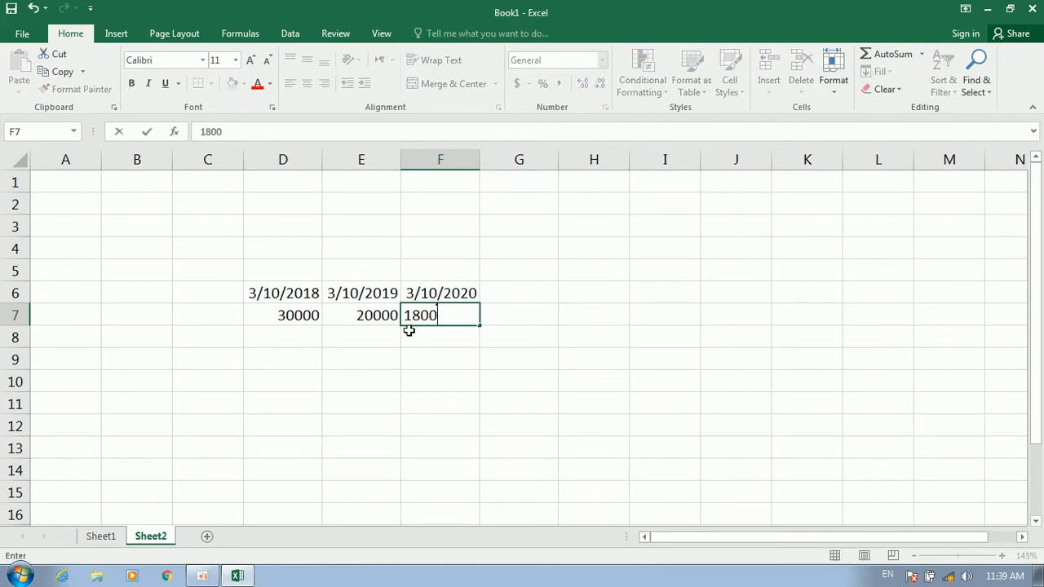
pyautogui.click(449, 354)
pyautogui.moveTo(438, 291); pyautogui.dragTo(318, 300)
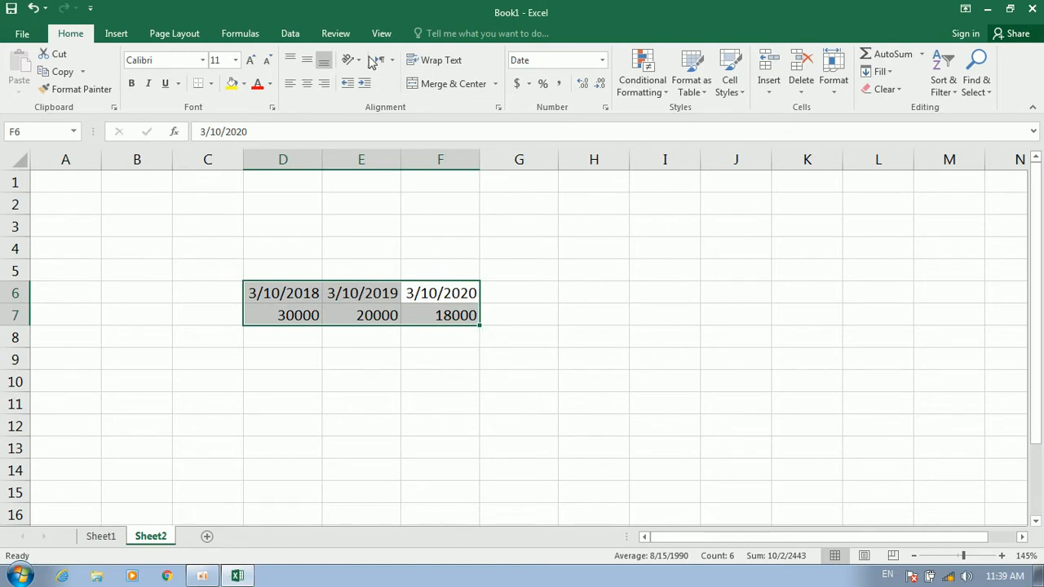
# Create a line-chart forecast sheet from D6:F7 after briefly previewing a column chart
pyautogui.click(336, 34)
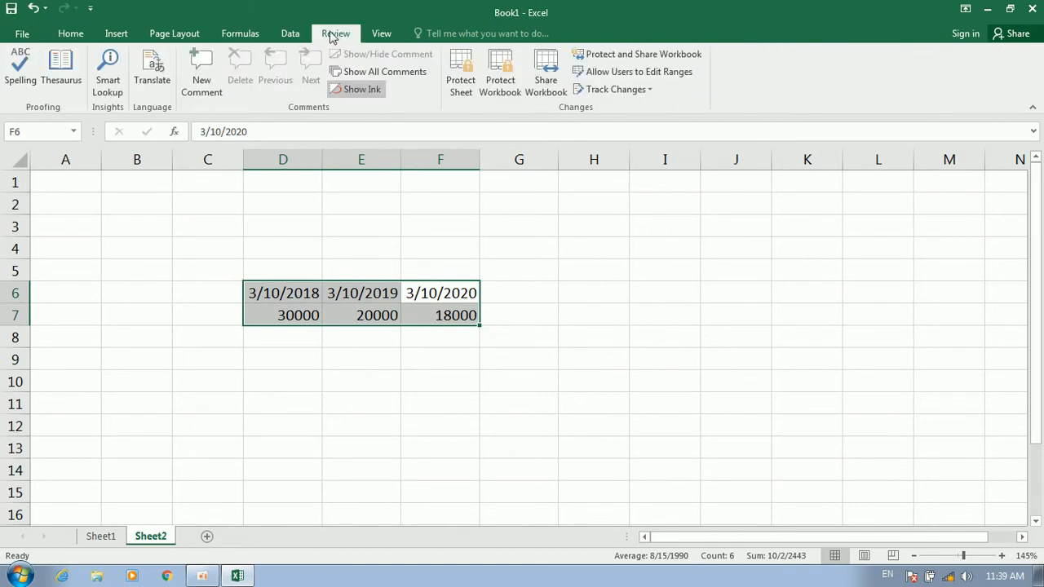
pyautogui.click(290, 34)
pyautogui.click(903, 75)
pyautogui.moveTo(693, 117); pyautogui.dragTo(708, 67)
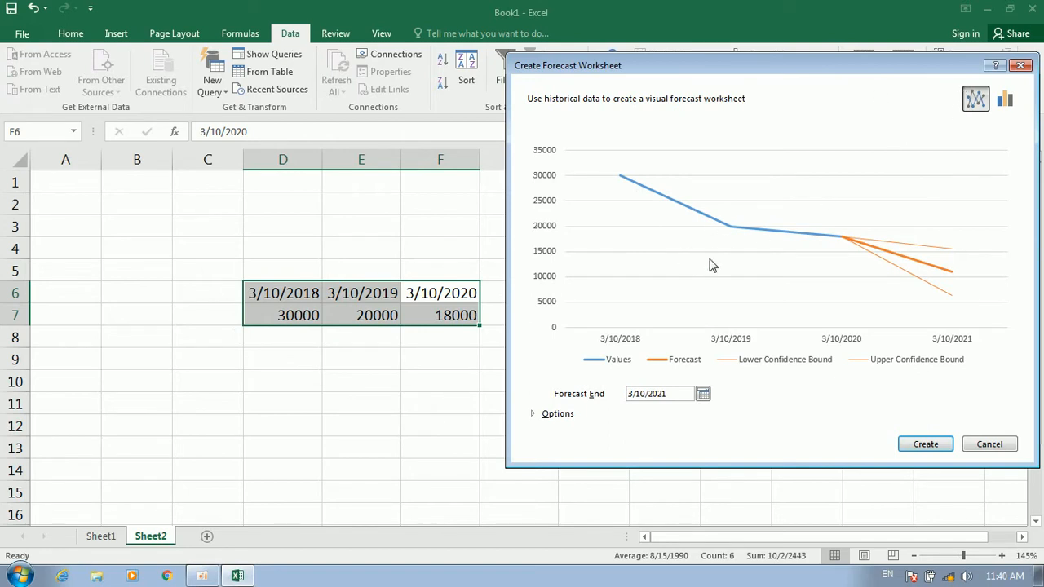
pyautogui.click(1005, 100)
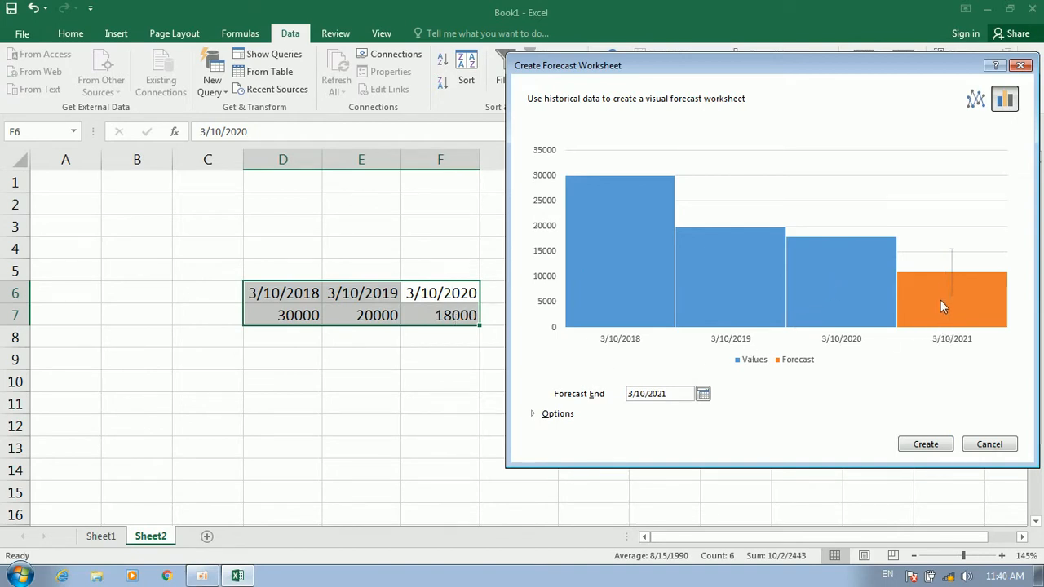
pyautogui.click(976, 101)
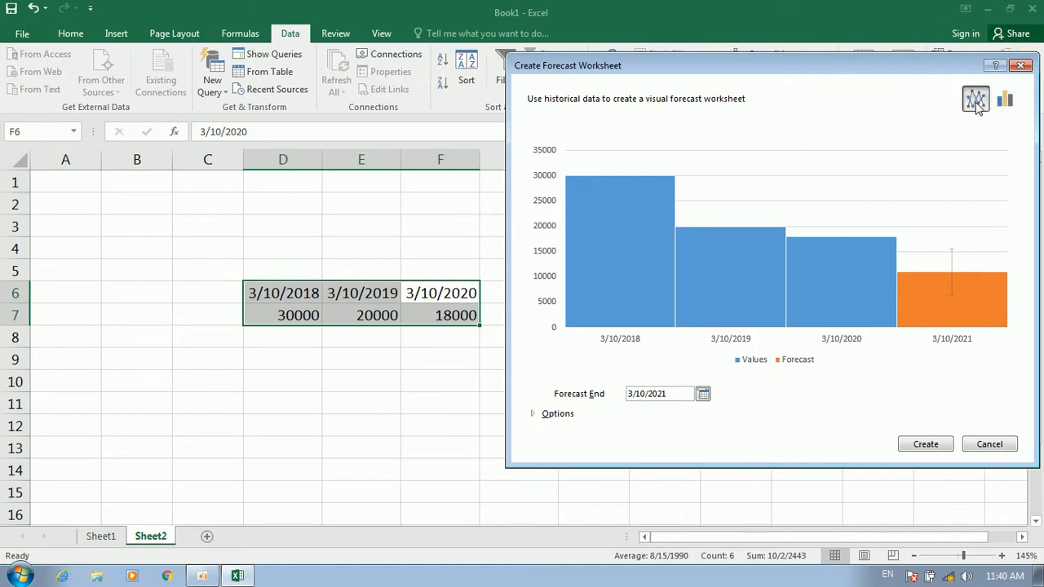
pyautogui.click(923, 444)
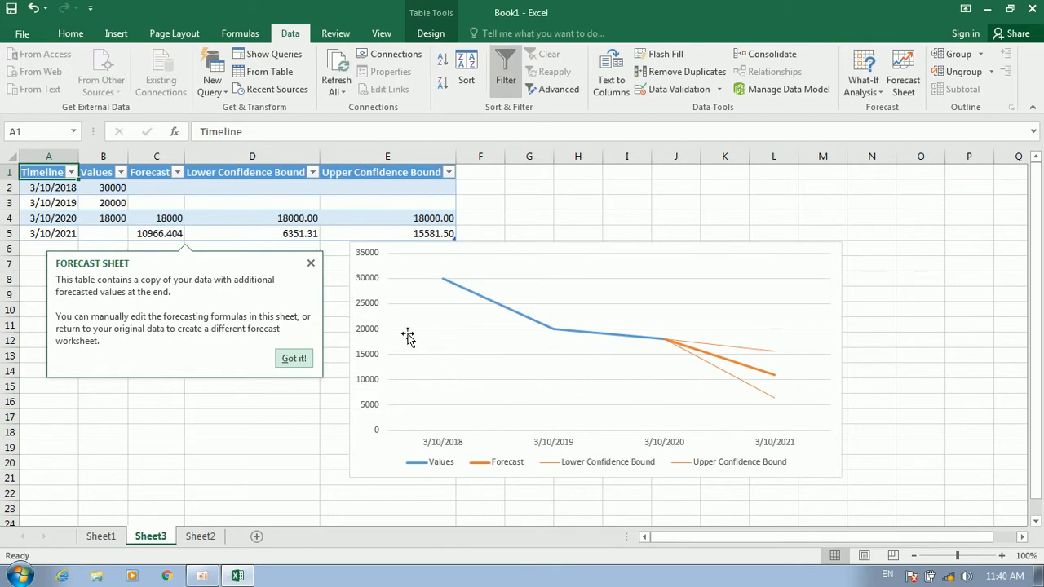
# Review the Sheet3 forecast table's dates, values, and its FORECAST.ETS and confidence-bound formulas
pyautogui.click(58, 189)
pyautogui.click(106, 187)
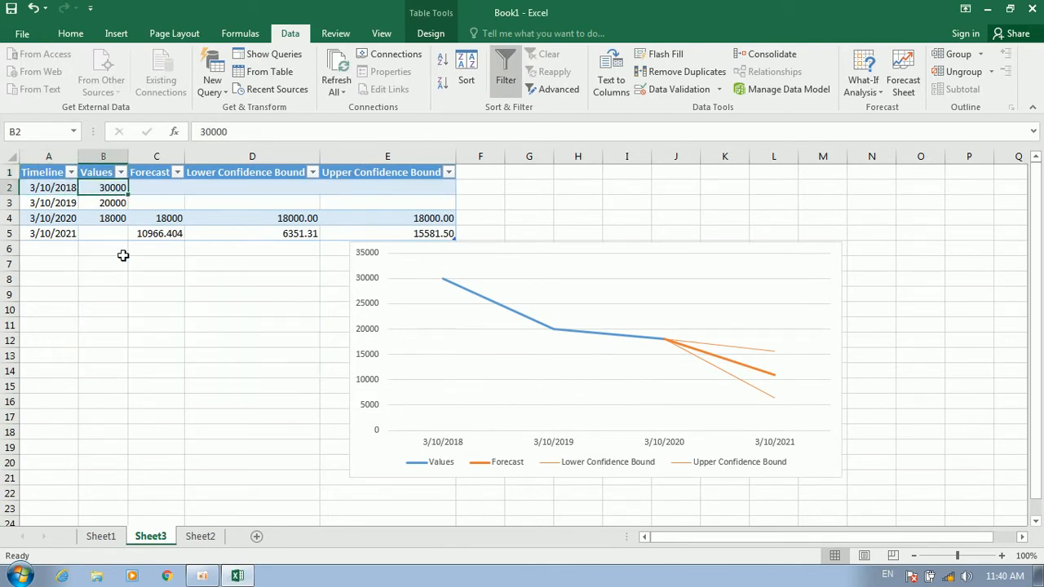
pyautogui.click(62, 203)
pyautogui.click(109, 204)
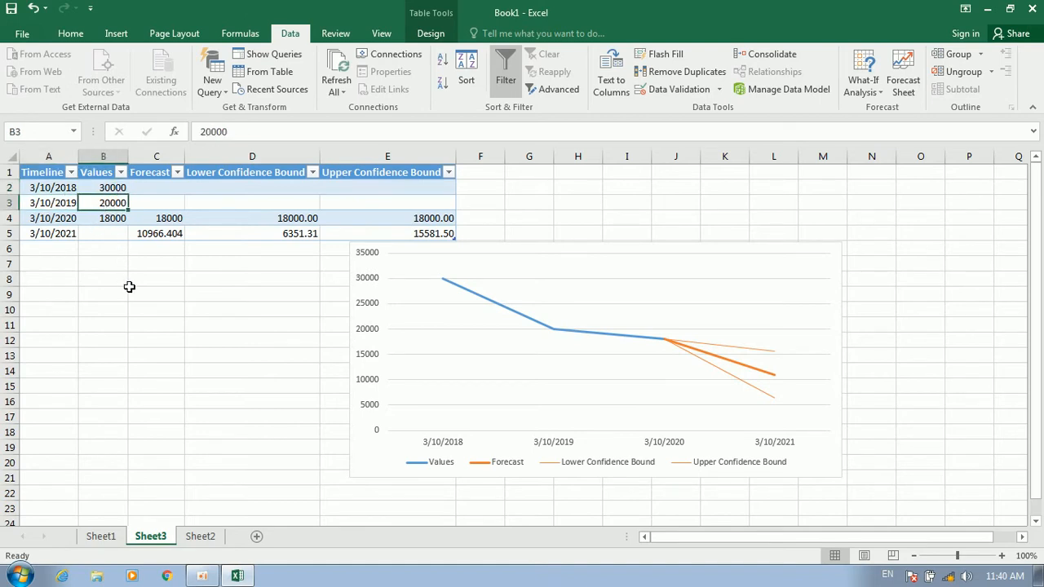
pyautogui.click(49, 217)
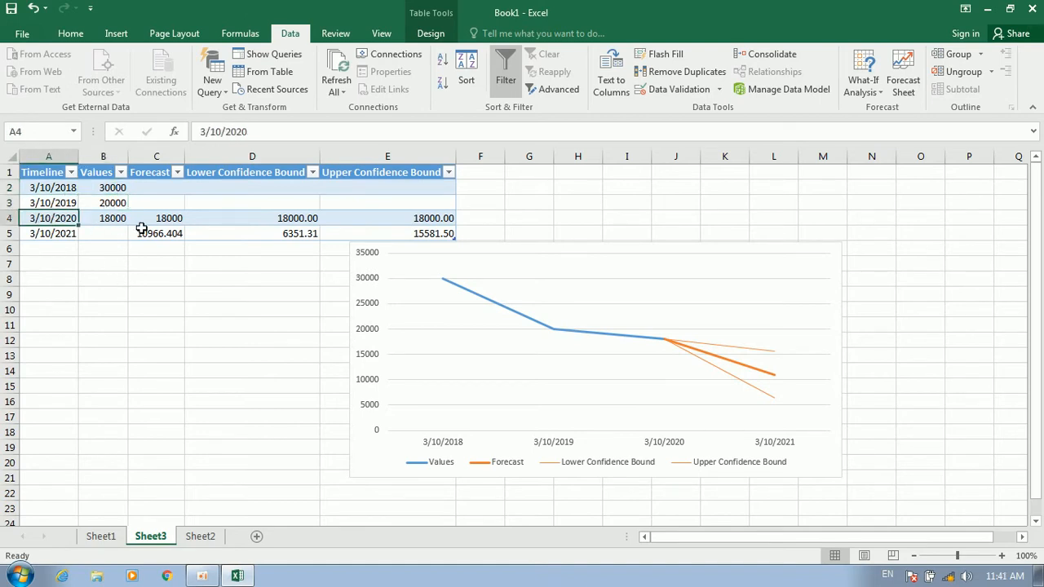
pyautogui.click(112, 216)
pyautogui.click(49, 235)
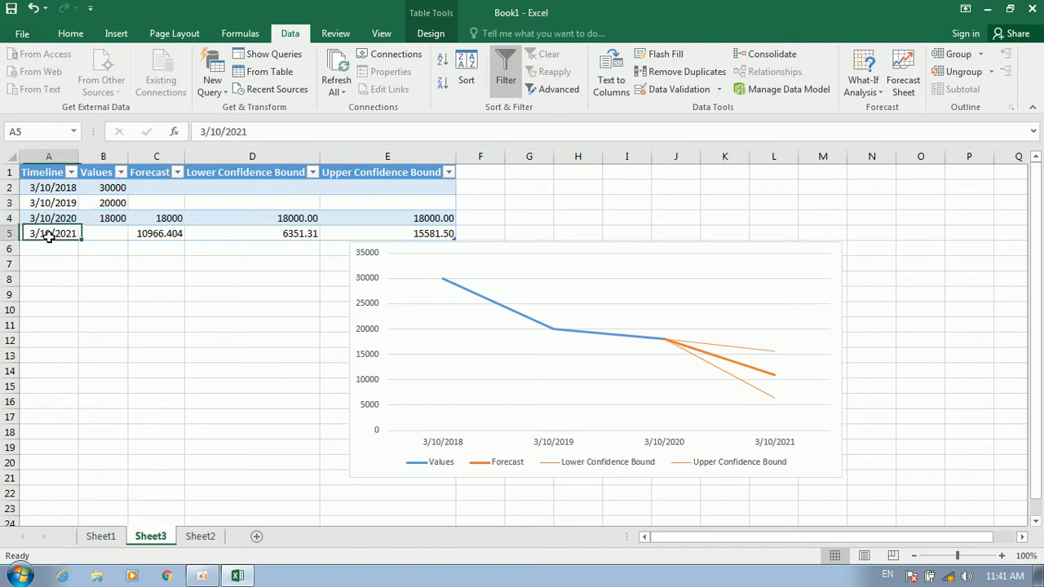
pyautogui.click(152, 236)
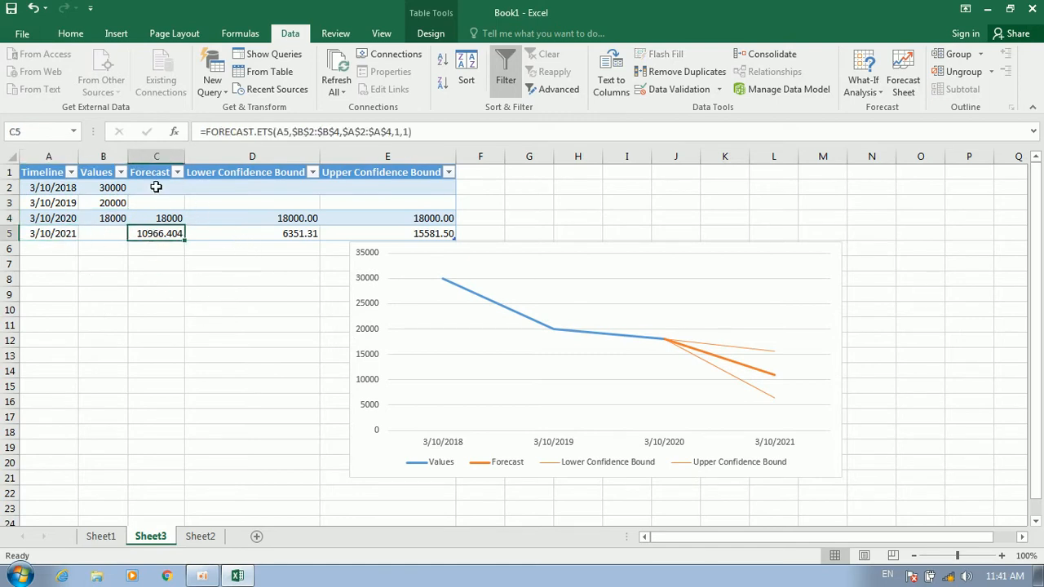
pyautogui.click(290, 233)
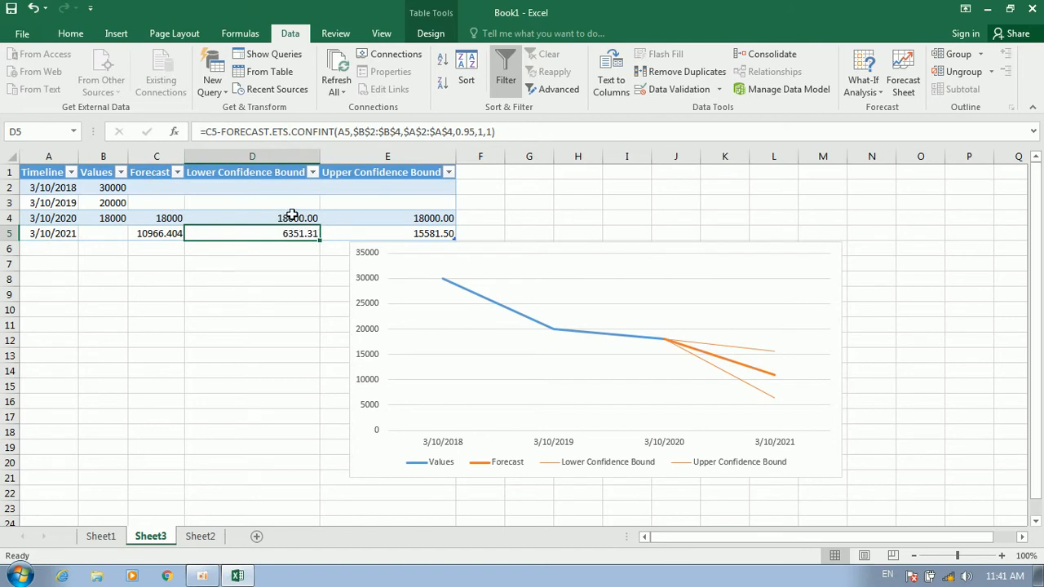
# Look over the forecast chart's Design and Format options, then return to Sheet2's Data tools
pyautogui.click(531, 276)
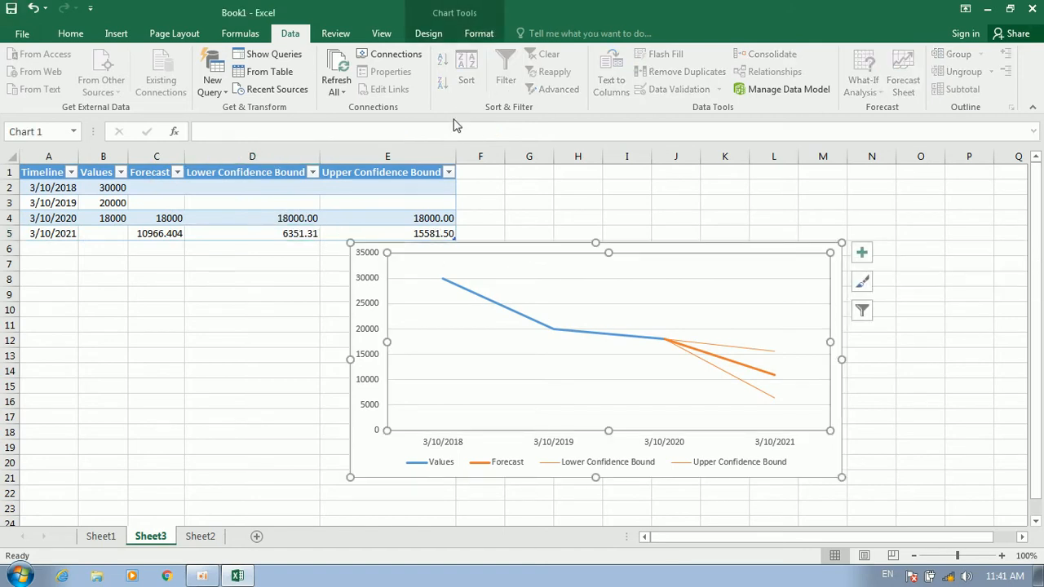
pyautogui.click(425, 33)
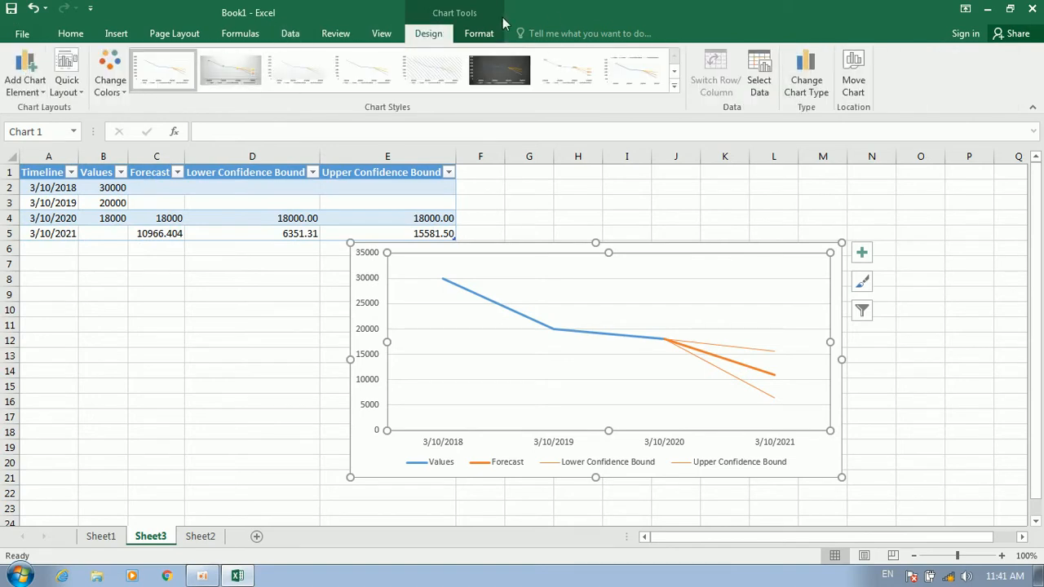
pyautogui.click(479, 34)
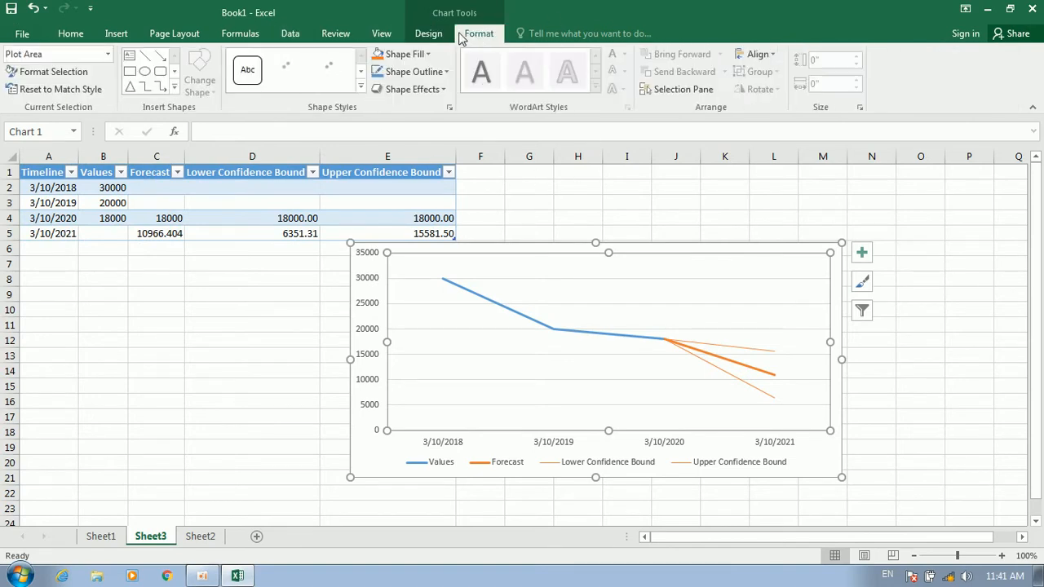
pyautogui.click(115, 34)
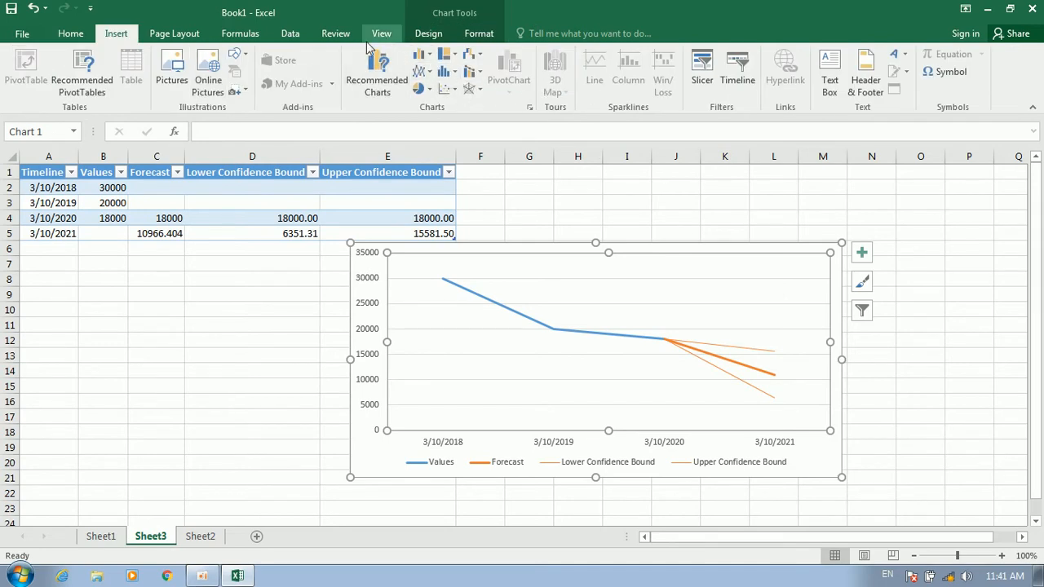
pyautogui.click(200, 537)
pyautogui.click(361, 336)
pyautogui.click(290, 34)
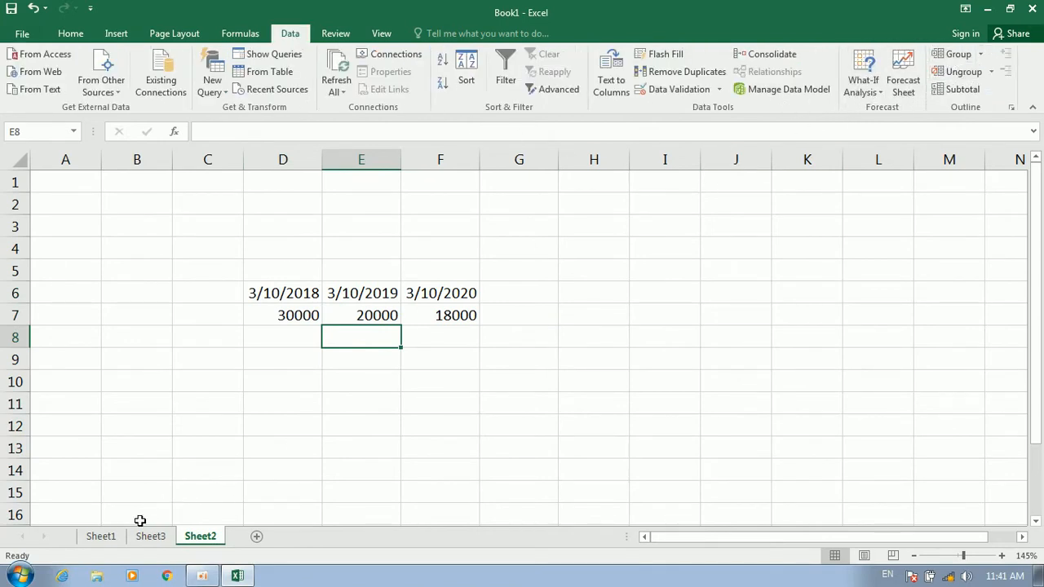
# Glance through Sheet1, Sheet3 and Sheet1's attendance table, settle back on Sheet2, and bring up the Start menu
pyautogui.click(101, 536)
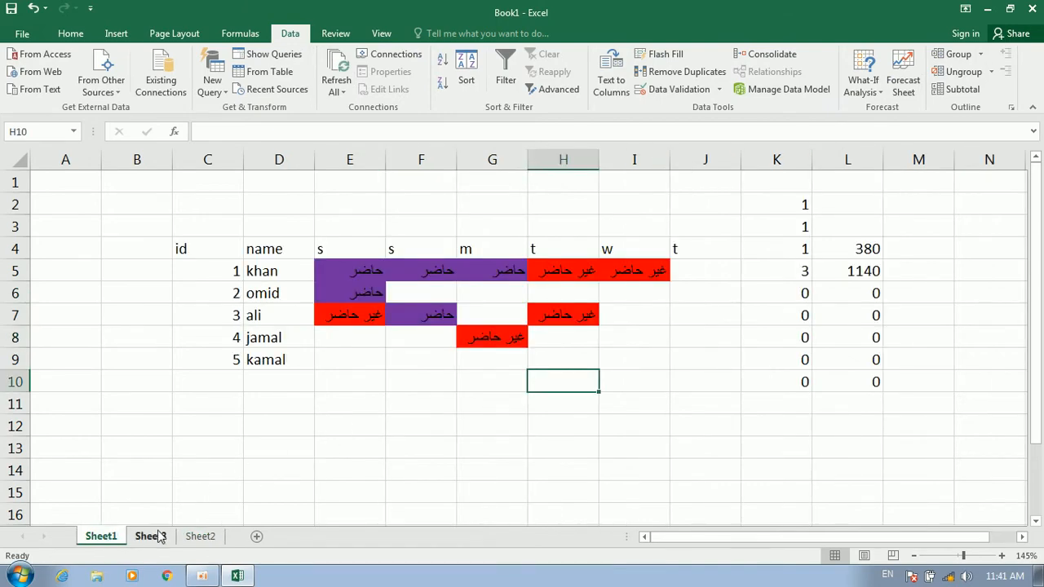
pyautogui.click(157, 538)
pyautogui.click(205, 538)
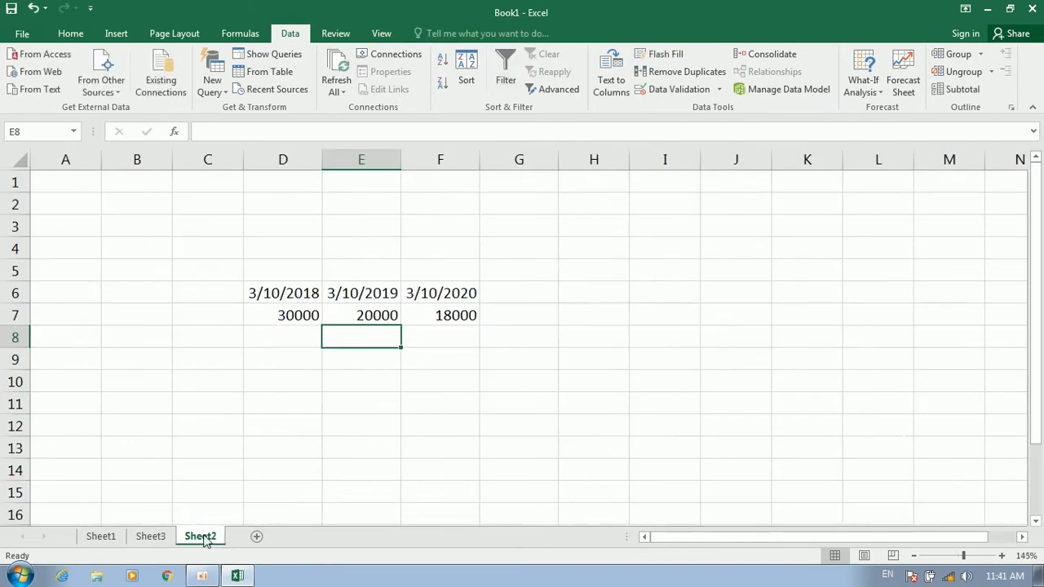
pyautogui.click(92, 538)
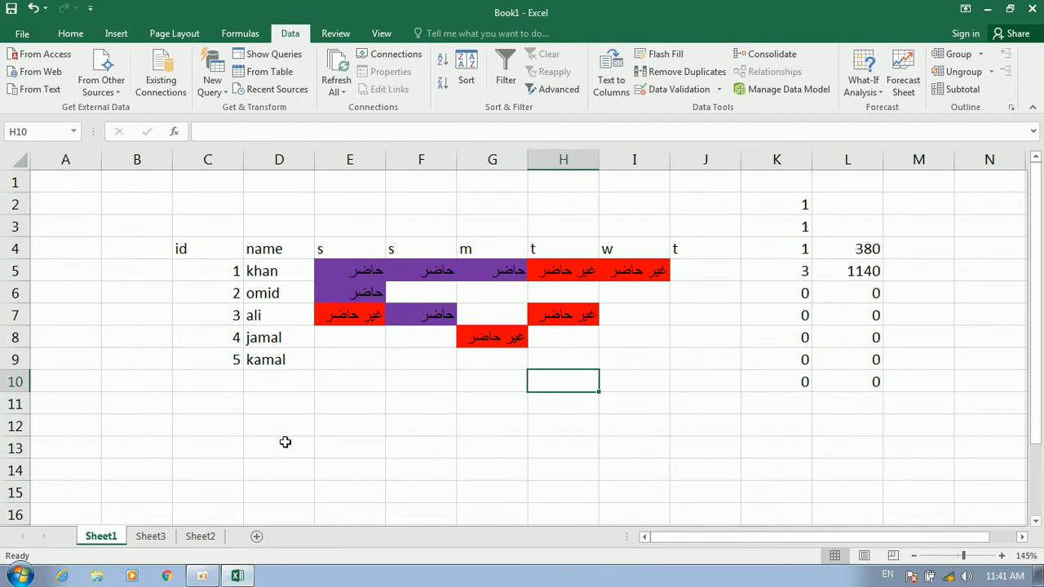
pyautogui.click(283, 443)
pyautogui.scroll(-8, 181, 318)
pyautogui.scroll(8, 181, 319)
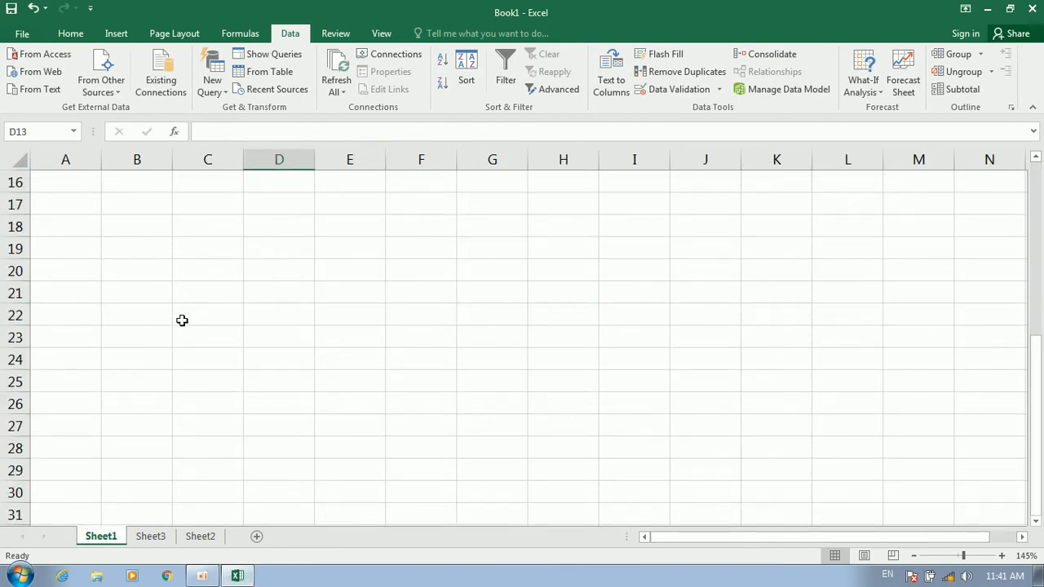
pyautogui.click(215, 537)
pyautogui.click(20, 575)
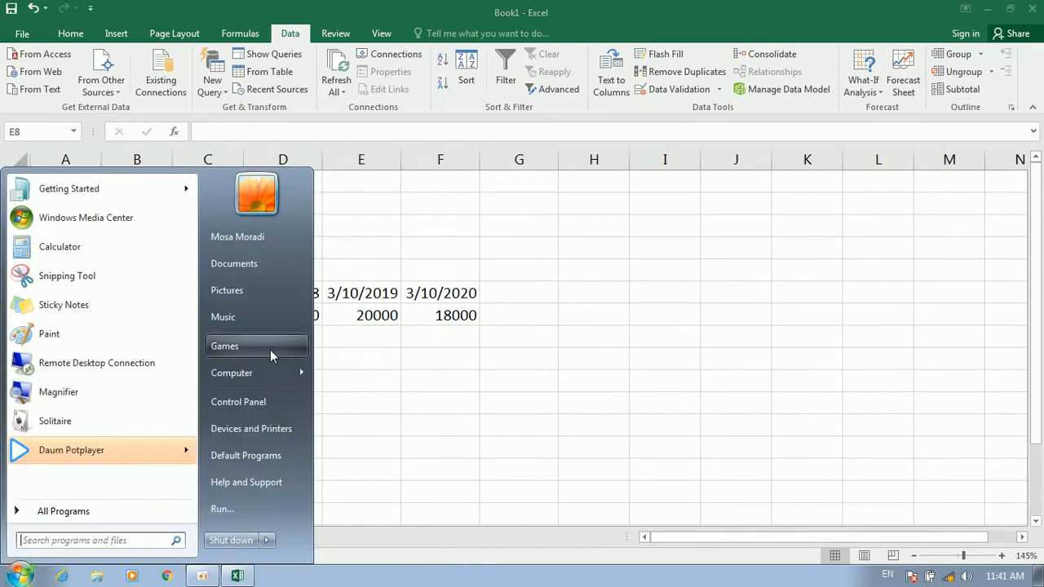
# Open database time 3-4.xlsx from New Volume (E:) and select its student table A1:F14
pyautogui.moveTo(261, 373)
pyautogui.click(355, 397)
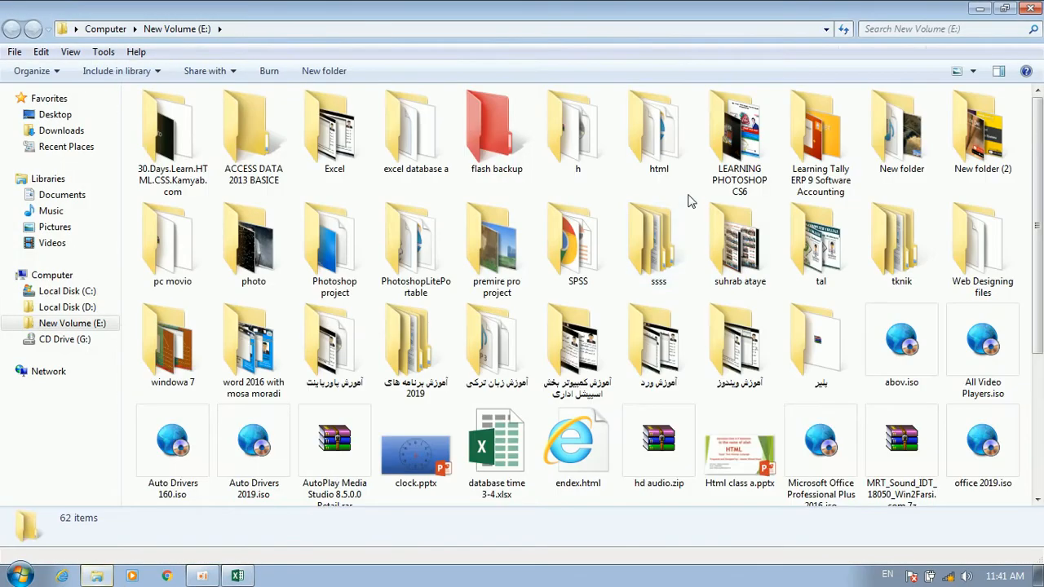
pyautogui.click(818, 346)
pyautogui.scroll(-3, 789, 331)
pyautogui.doubleClick(495, 269)
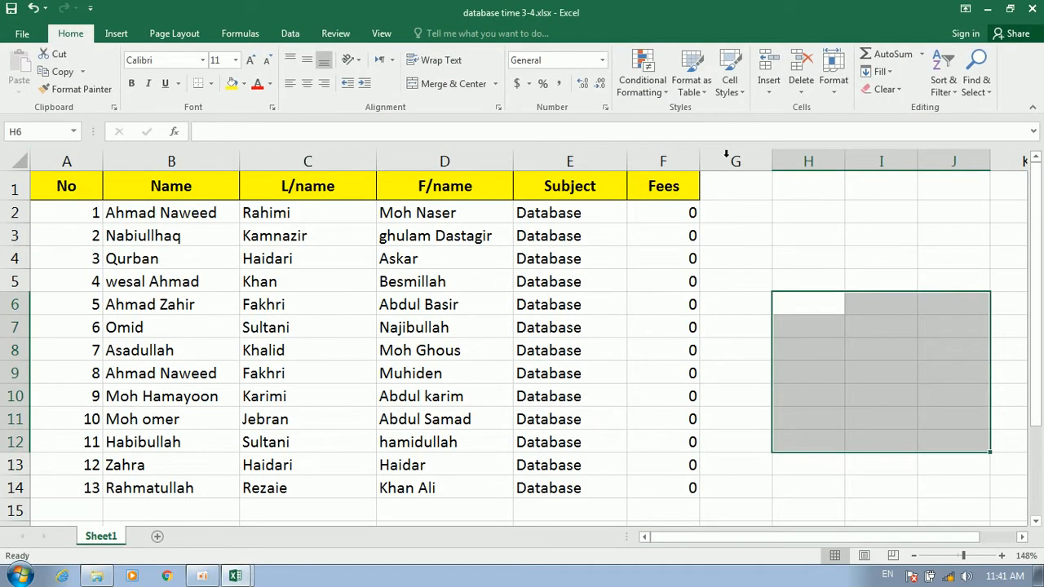
pyautogui.click(291, 34)
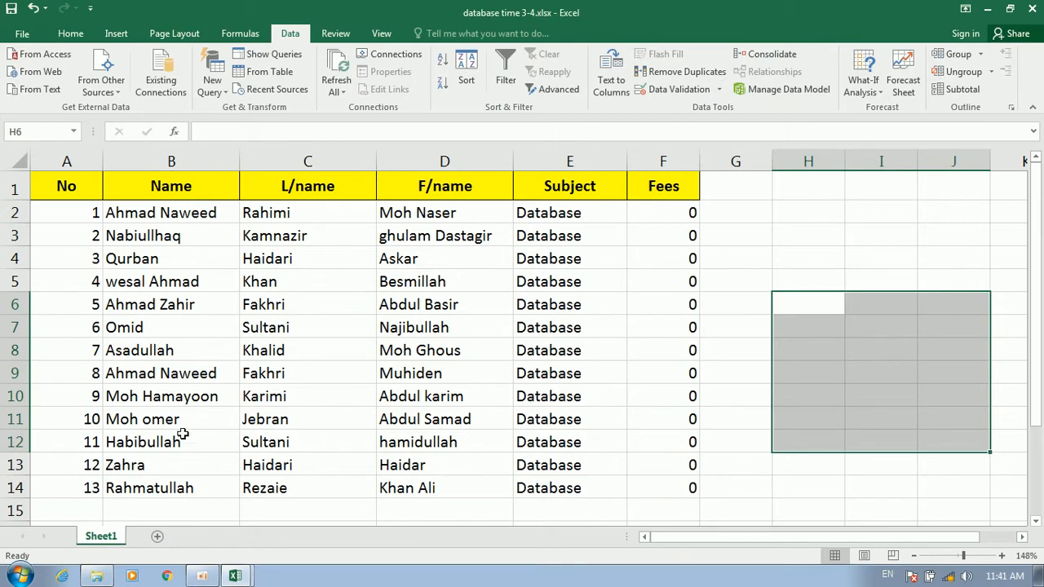
pyautogui.moveTo(449, 441); pyautogui.dragTo(56, 185)
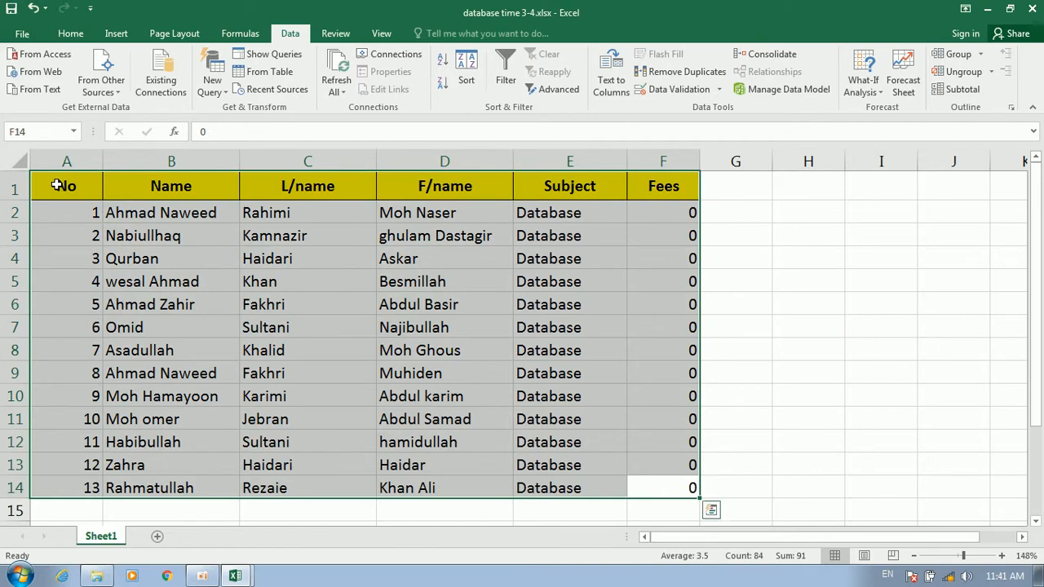
pyautogui.click(981, 55)
pyautogui.click(960, 72)
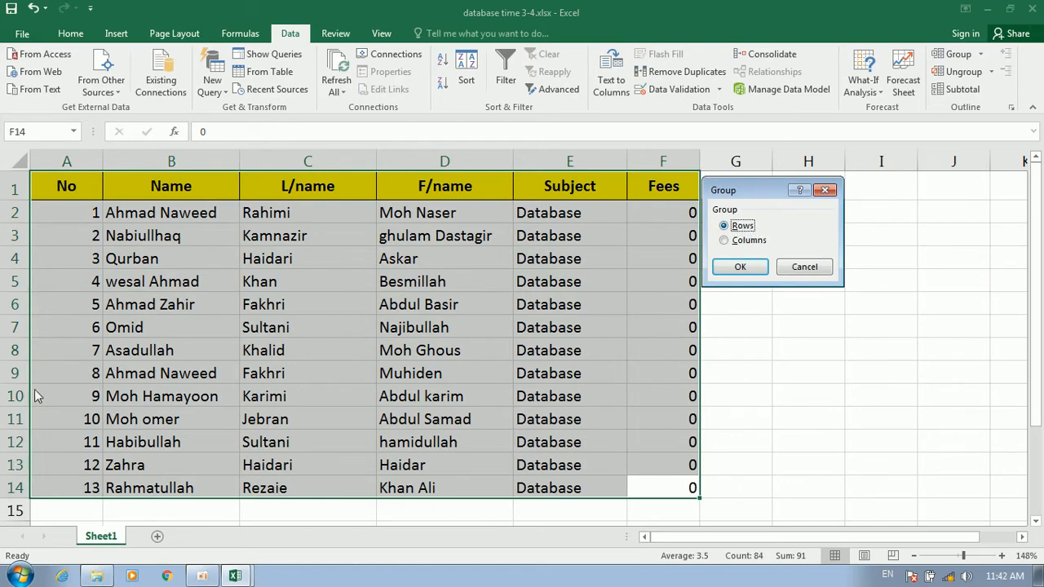
pyautogui.click(739, 267)
pyautogui.click(475, 301)
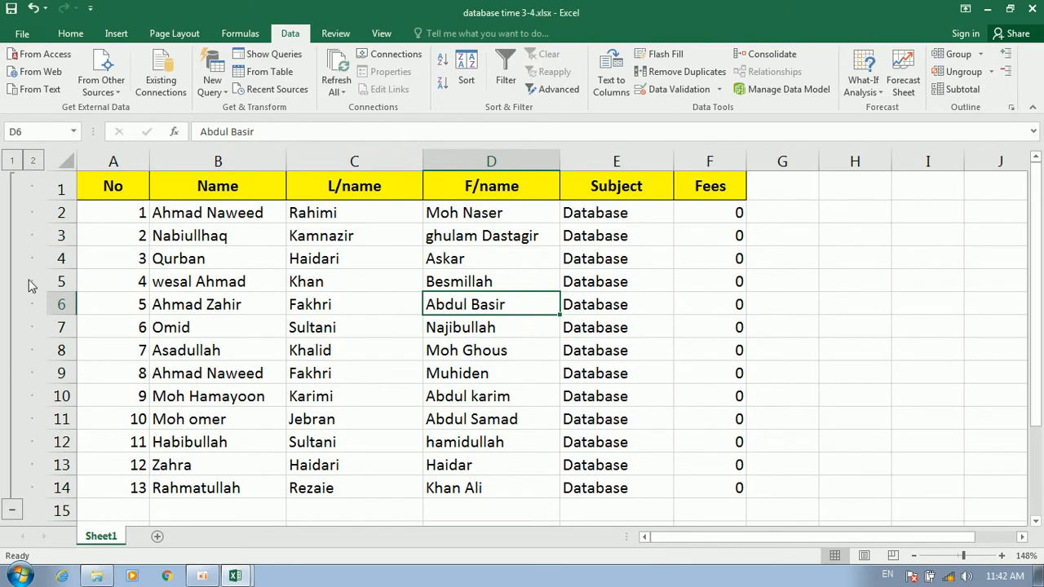
pyautogui.click(12, 510)
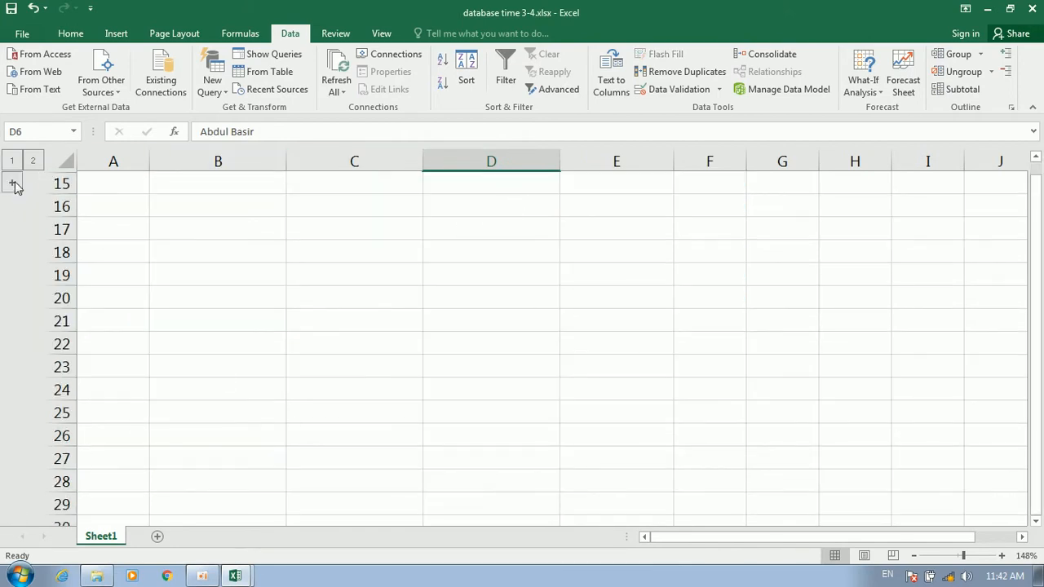
pyautogui.click(13, 184)
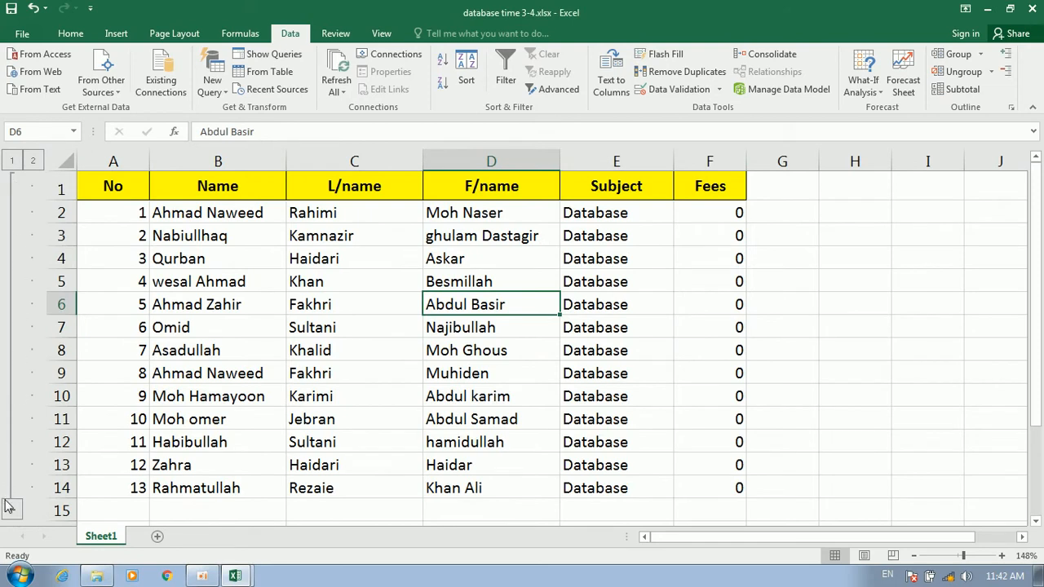
pyautogui.click(962, 72)
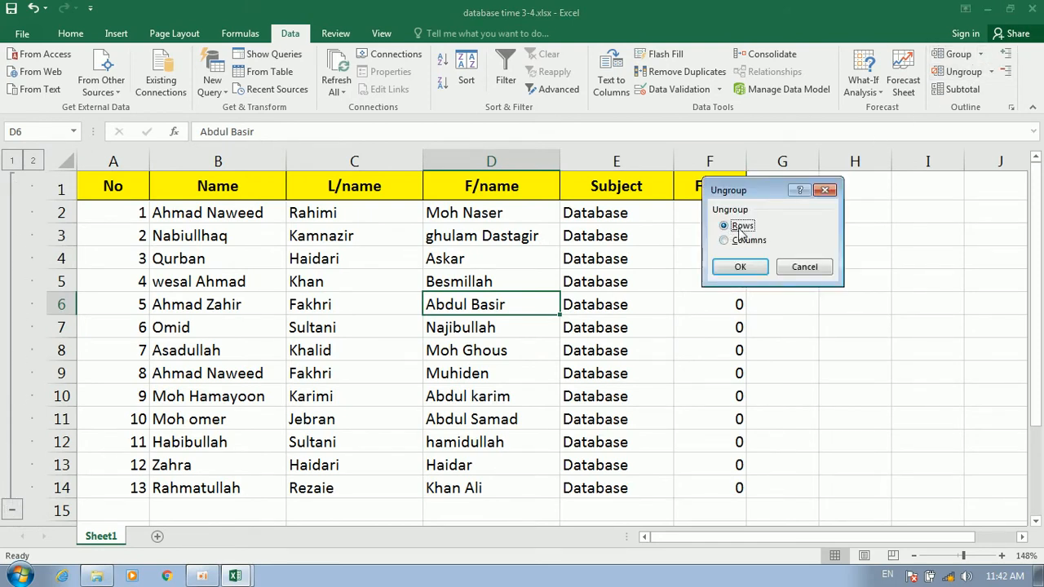
pyautogui.click(738, 264)
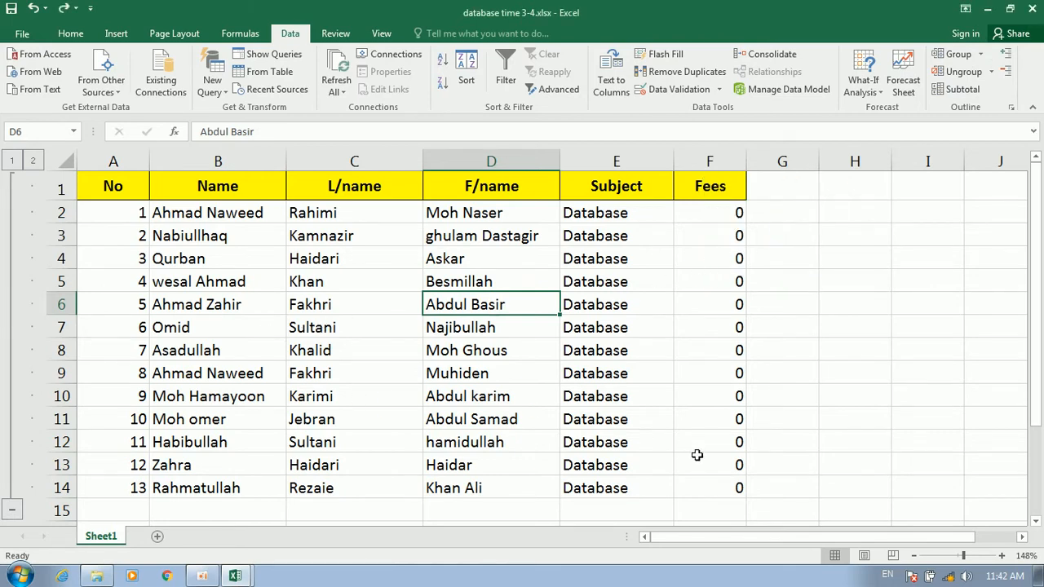
pyautogui.moveTo(724, 485); pyautogui.dragTo(68, 175)
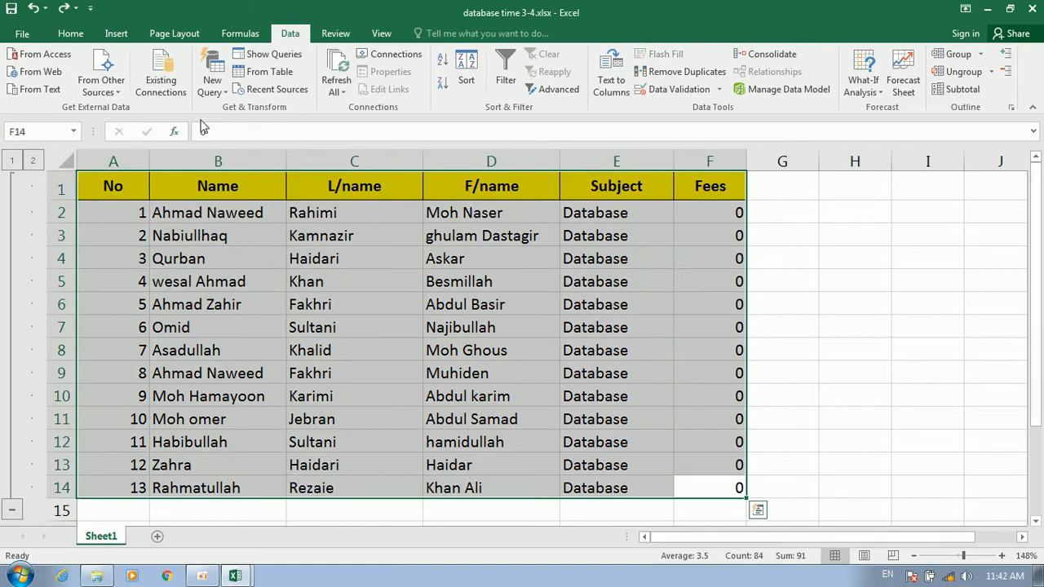
pyautogui.click(962, 72)
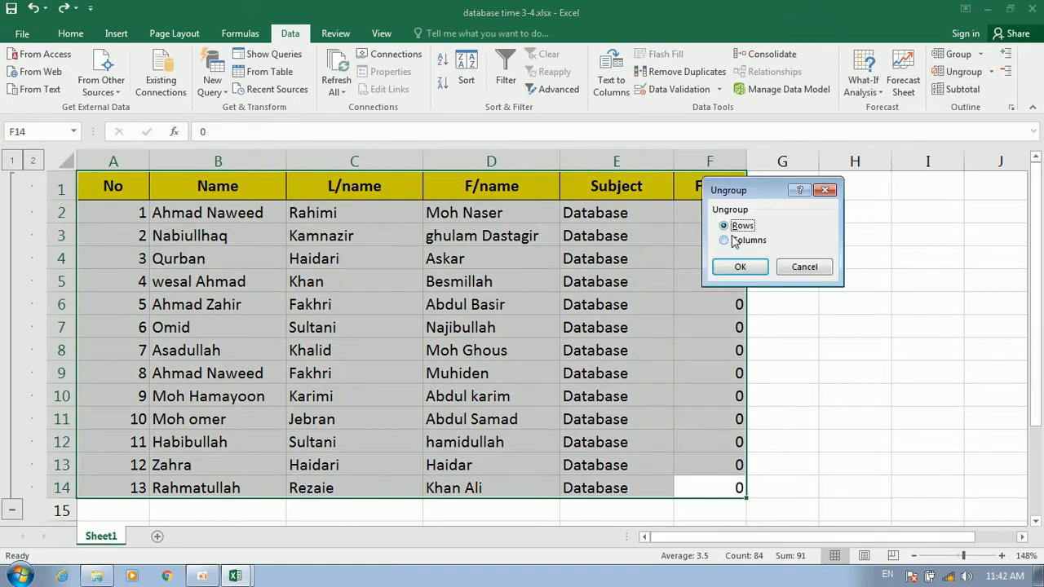
pyautogui.click(738, 267)
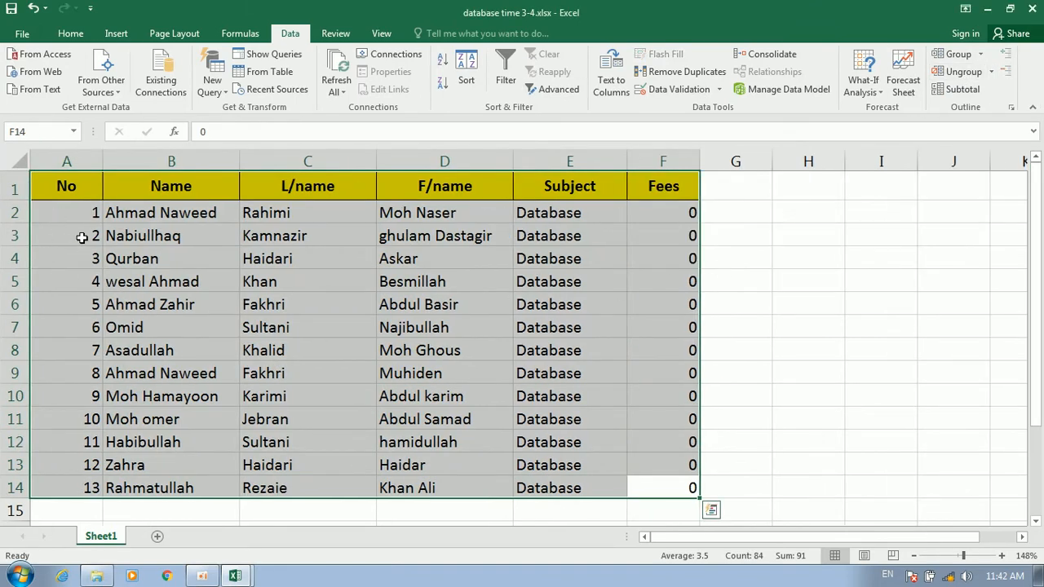
pyautogui.click(317, 277)
pyautogui.moveTo(333, 191); pyautogui.dragTo(28, 484)
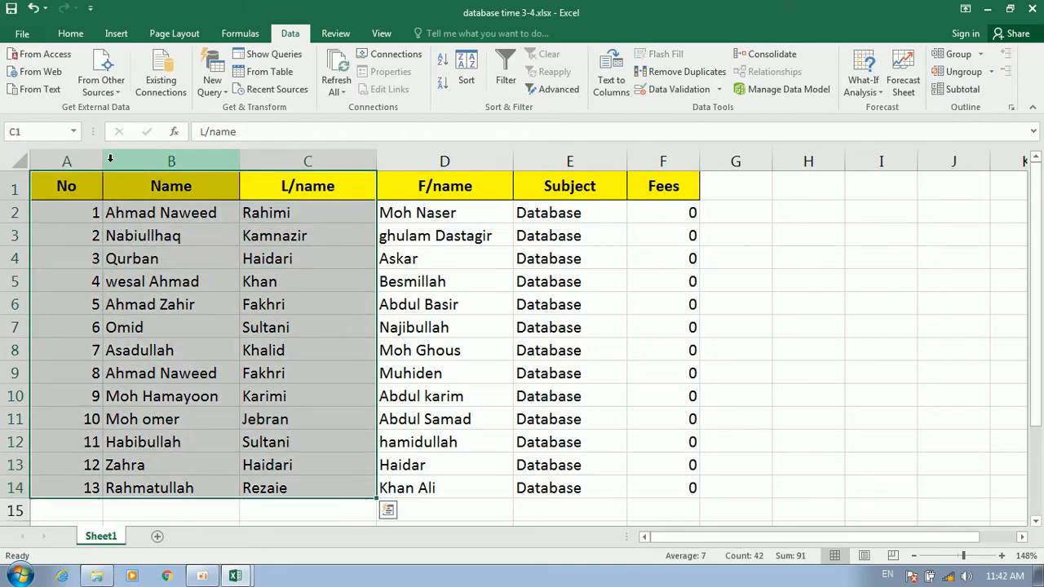
pyautogui.click(950, 54)
pyautogui.click(738, 244)
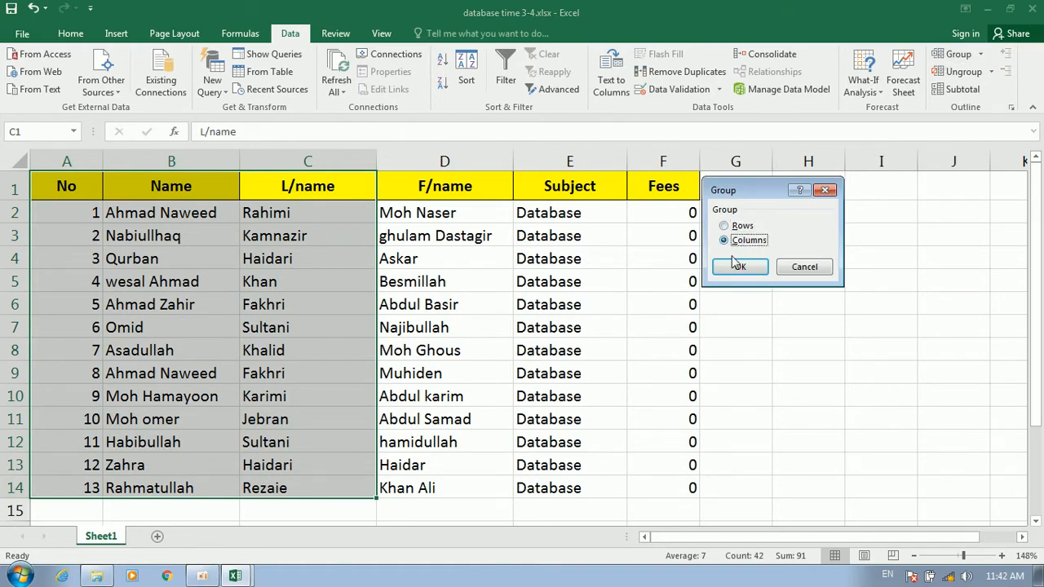
pyautogui.click(738, 267)
pyautogui.click(408, 304)
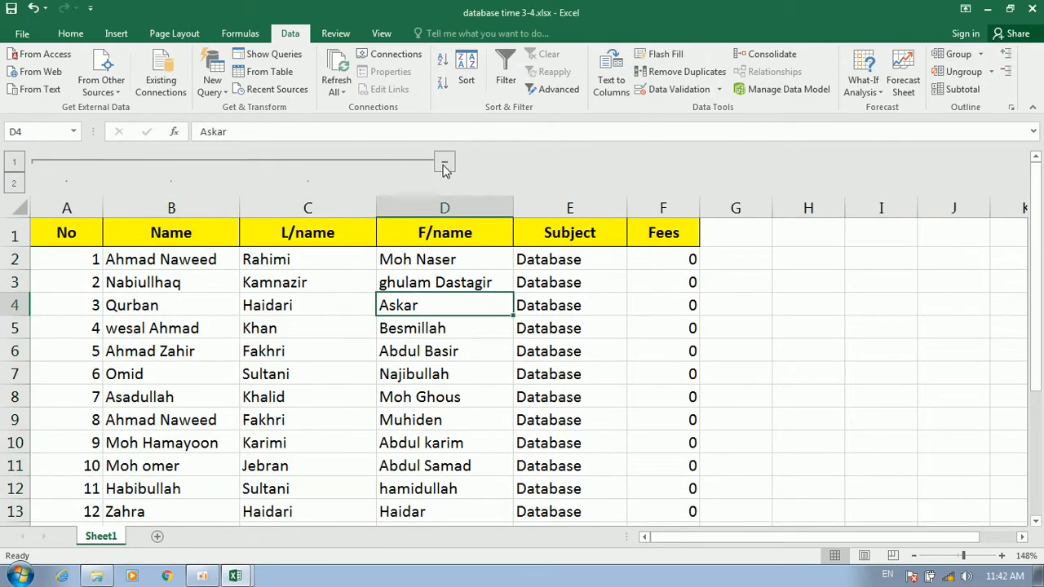
pyautogui.click(445, 166)
pyautogui.click(98, 162)
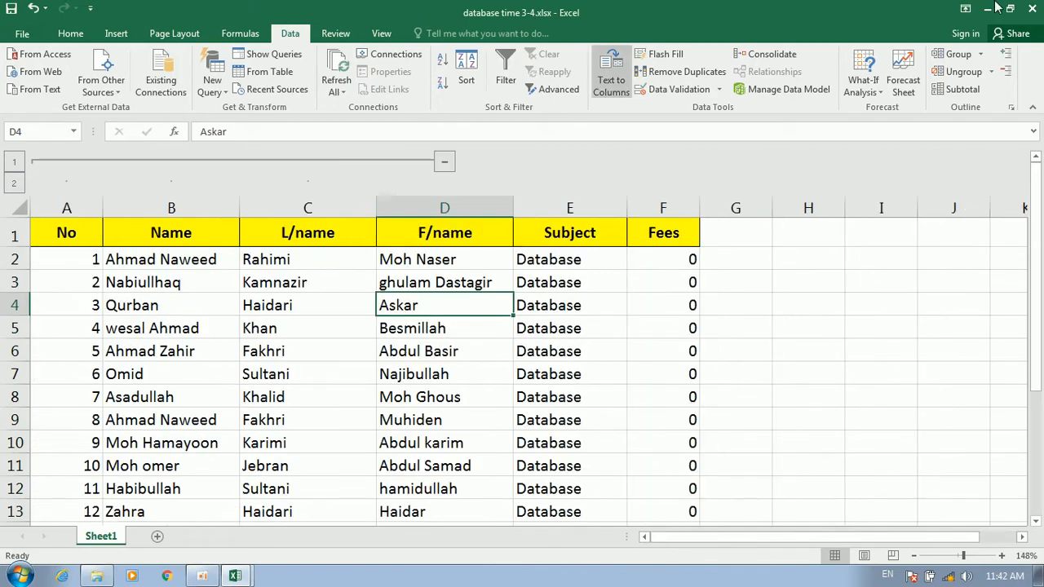
pyautogui.click(1008, 73)
pyautogui.click(1008, 53)
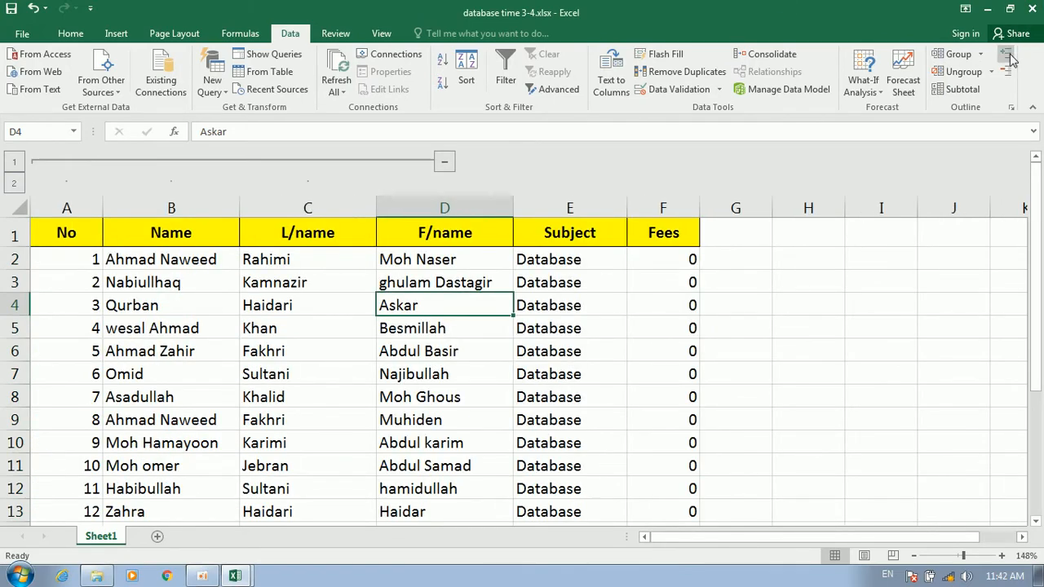
pyautogui.click(1009, 73)
pyautogui.click(1008, 53)
pyautogui.click(958, 73)
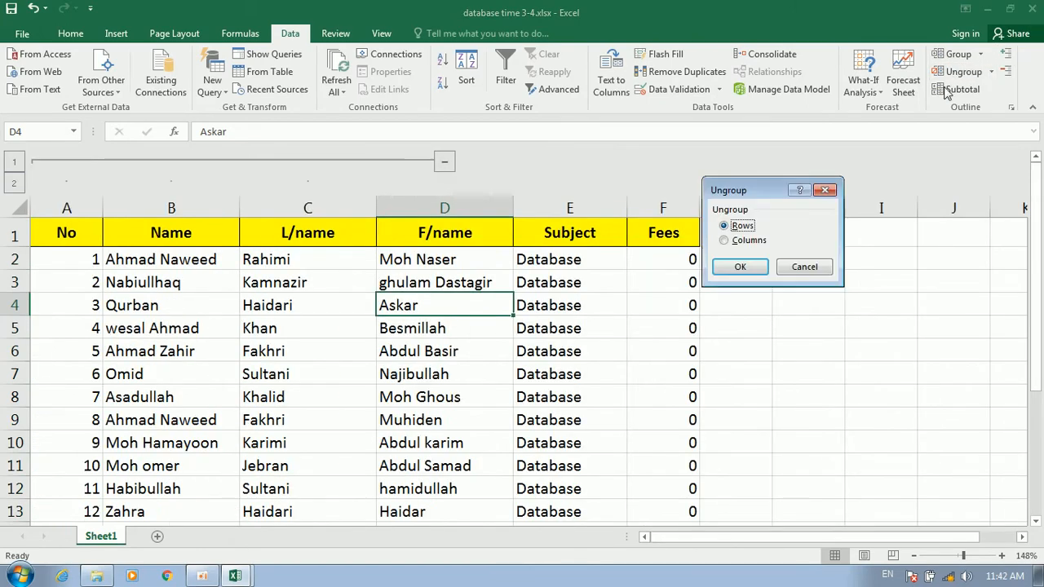
pyautogui.click(803, 266)
pyautogui.moveTo(433, 240); pyautogui.dragTo(49, 343)
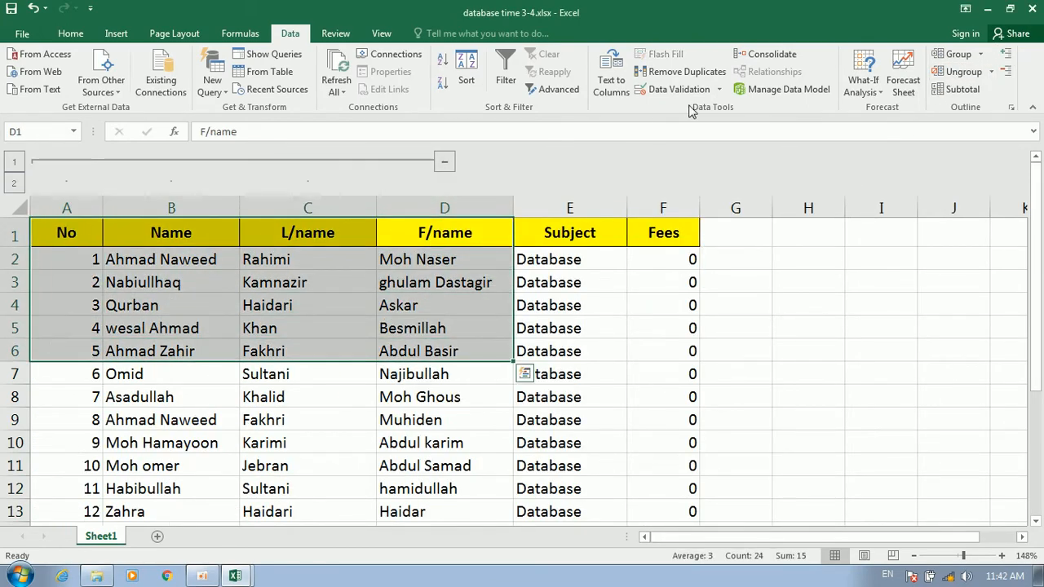
pyautogui.click(958, 72)
pyautogui.click(724, 240)
pyautogui.click(738, 268)
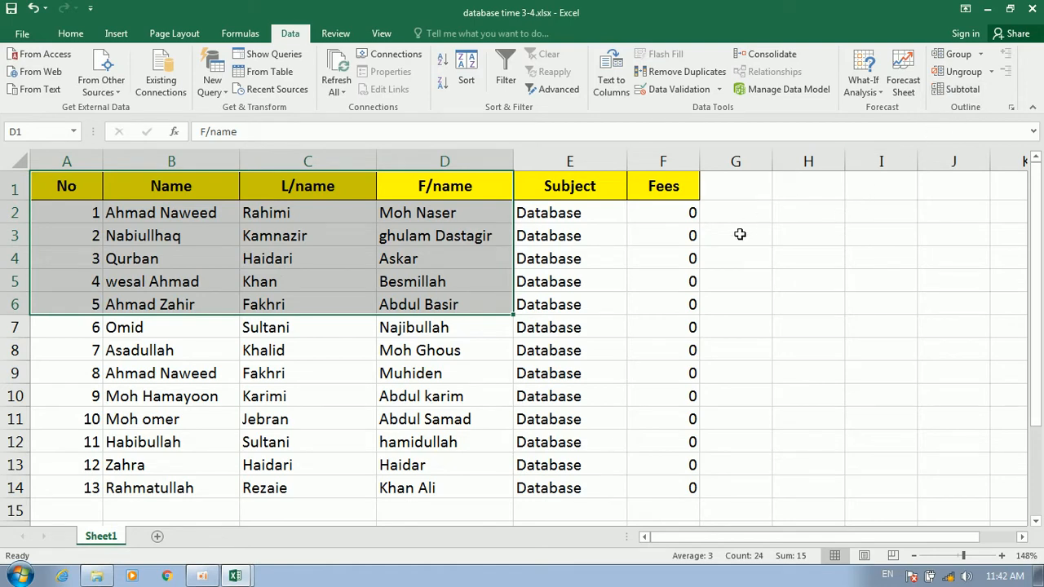
pyautogui.scroll(-4, 737, 245)
pyautogui.scroll(4, 736, 250)
pyautogui.scroll(-6, 733, 246)
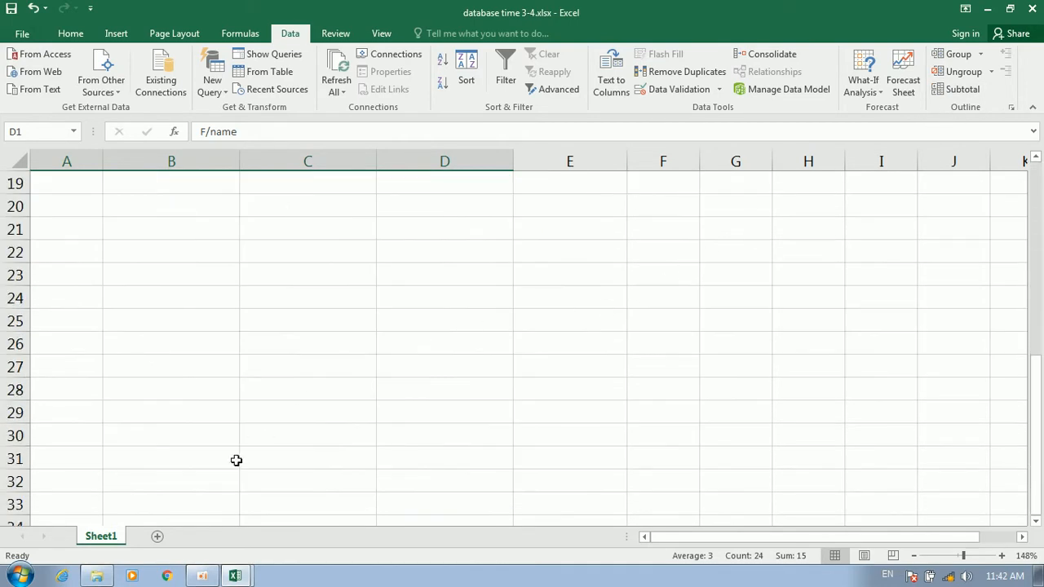
# Add a new sheet and enter the headings id, name and program in B2:D2
pyautogui.click(155, 536)
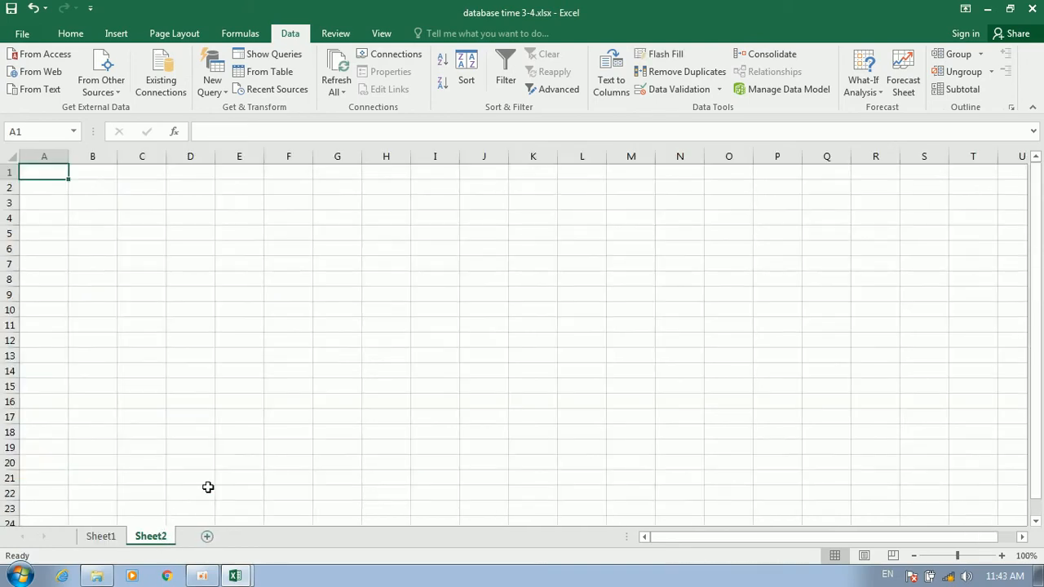
pyautogui.keyDown('ctrl'); pyautogui.scroll(9, 365, 334); pyautogui.keyUp('ctrl')
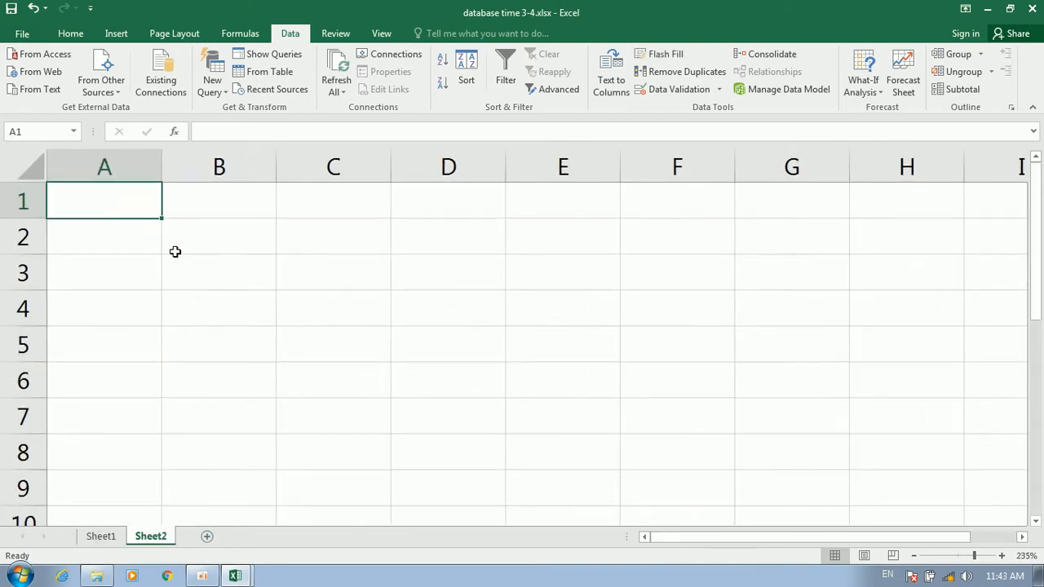
pyautogui.click(235, 249)
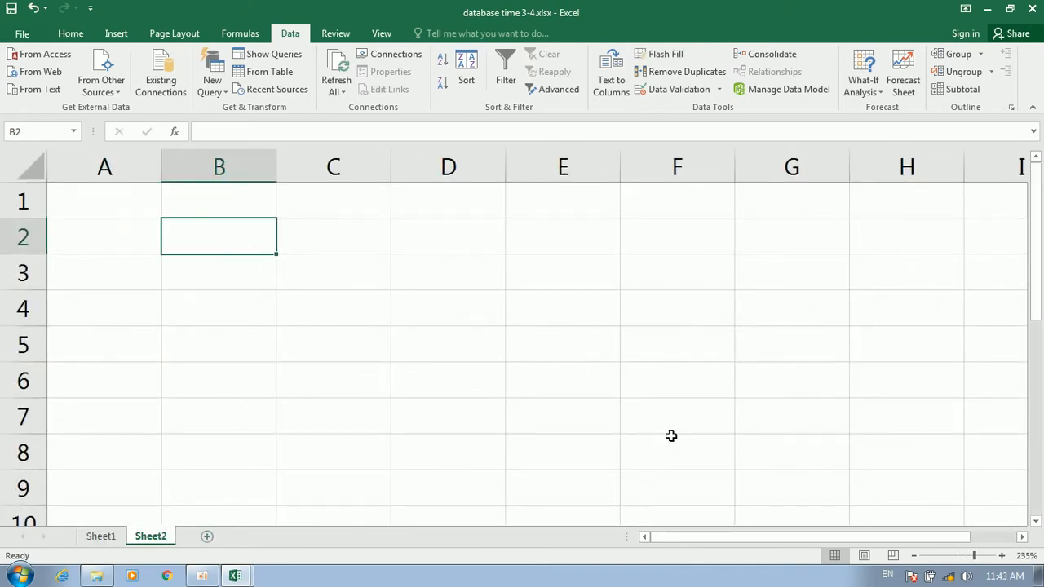
pyautogui.write('id')
pyautogui.press('Tab')
pyautogui.write('na')
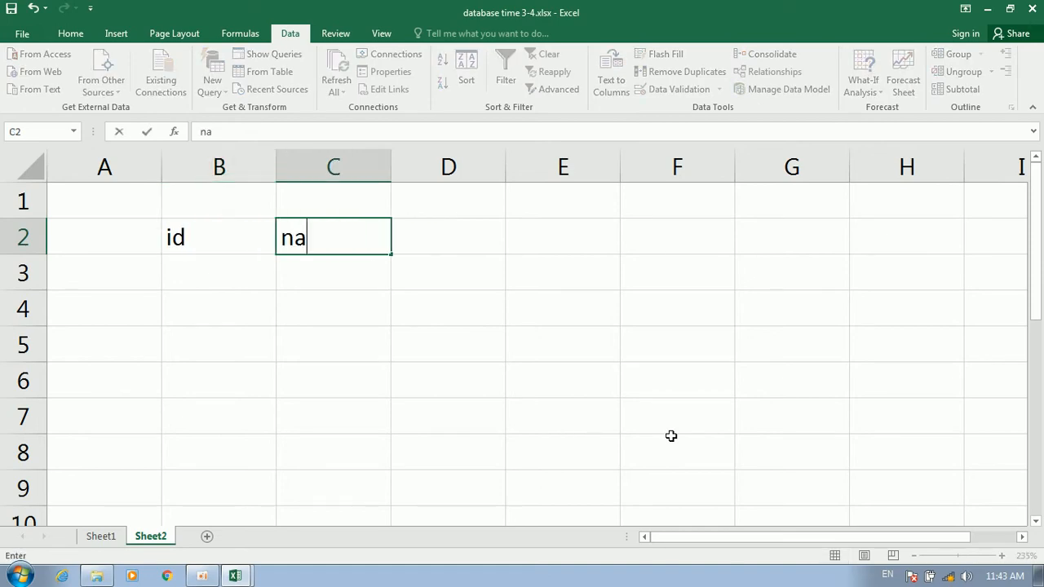
pyautogui.write('me')
pyautogui.press('Tab')
pyautogui.write('p')
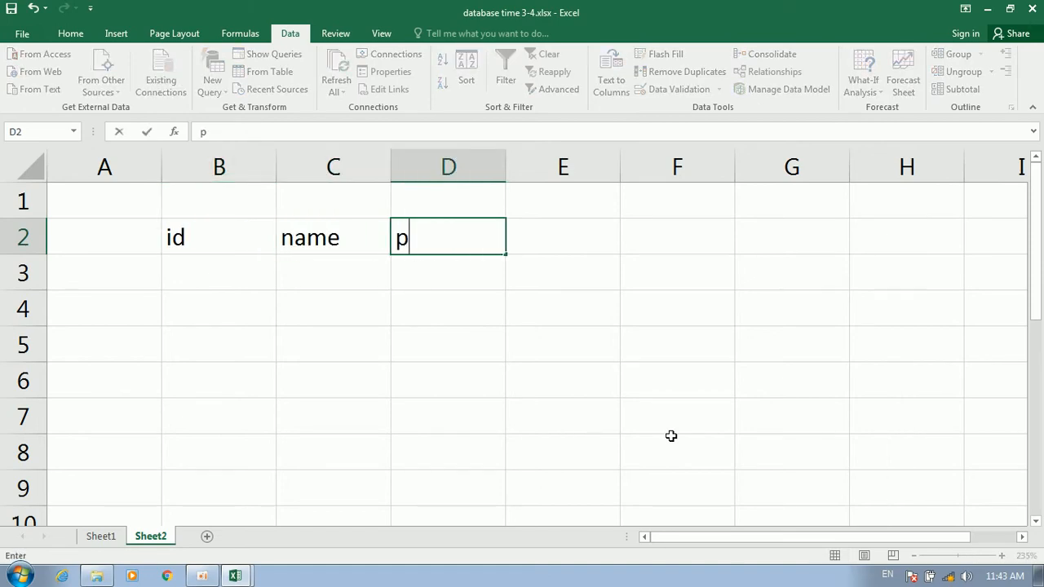
pyautogui.write('rogrm')
pyautogui.press('BackSpace')
pyautogui.write('am')
pyautogui.press('Return')
# Enter the ids 1, 1, 2, 3, 3, 4 down column B
pyautogui.write('1')
pyautogui.press('Return')
pyautogui.write('1')
pyautogui.press('Return')
pyautogui.write('2')
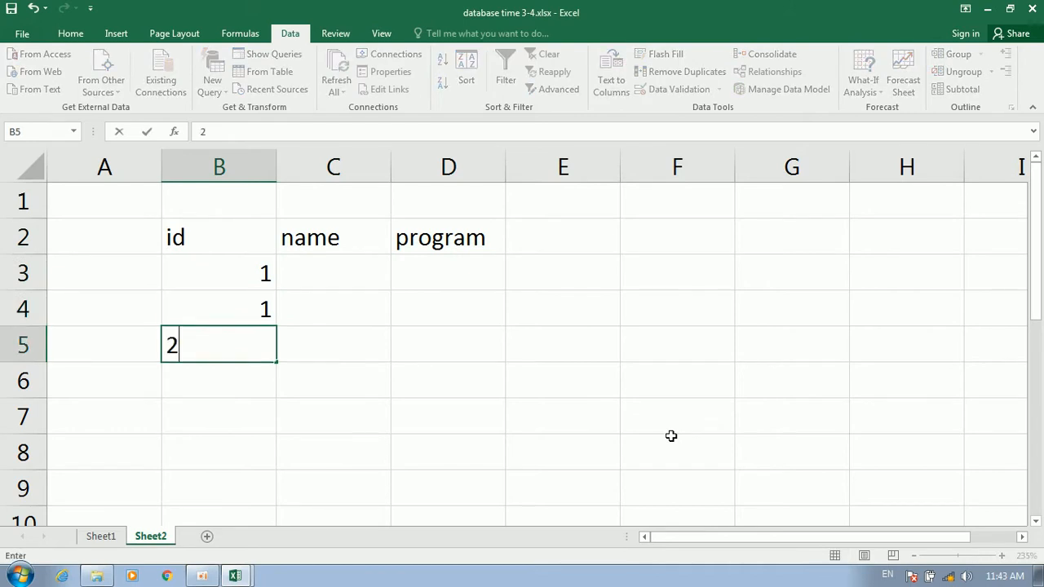
pyautogui.press('Return')
pyautogui.write('3')
pyautogui.press('Return')
pyautogui.write('3')
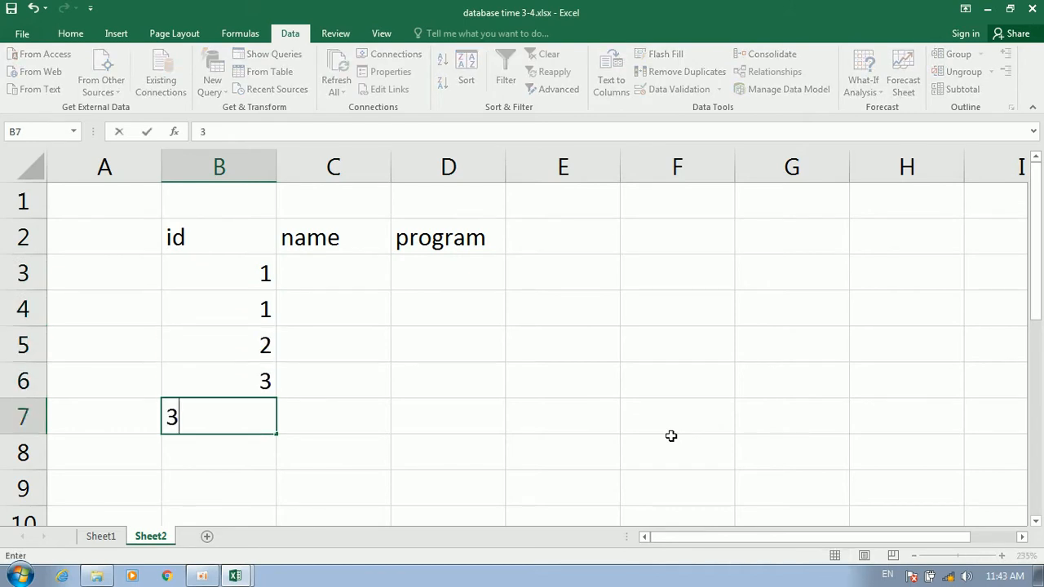
pyautogui.press('Return')
pyautogui.write('4')
pyautogui.press('Return')
# Fill rows 3–5 with student names and the programs windows, word and excel
pyautogui.press('Right')
pyautogui.press('Up')
pyautogui.press('Up')
pyautogui.press('Up')
pyautogui.press('Up')
pyautogui.press('Up')
pyautogui.press('Up')
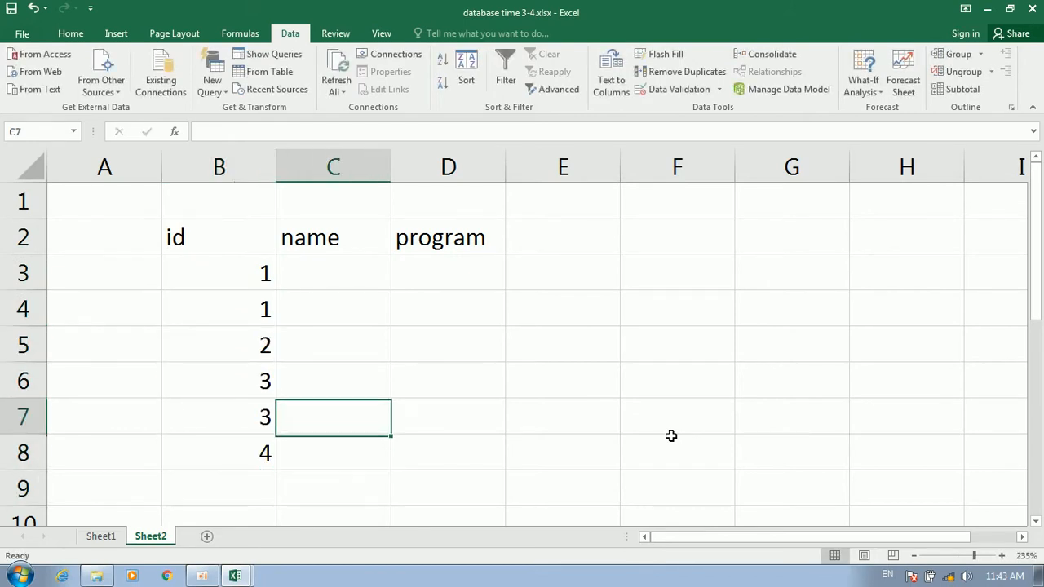
pyautogui.write('ali')
pyautogui.press('Return')
pyautogui.write('ali')
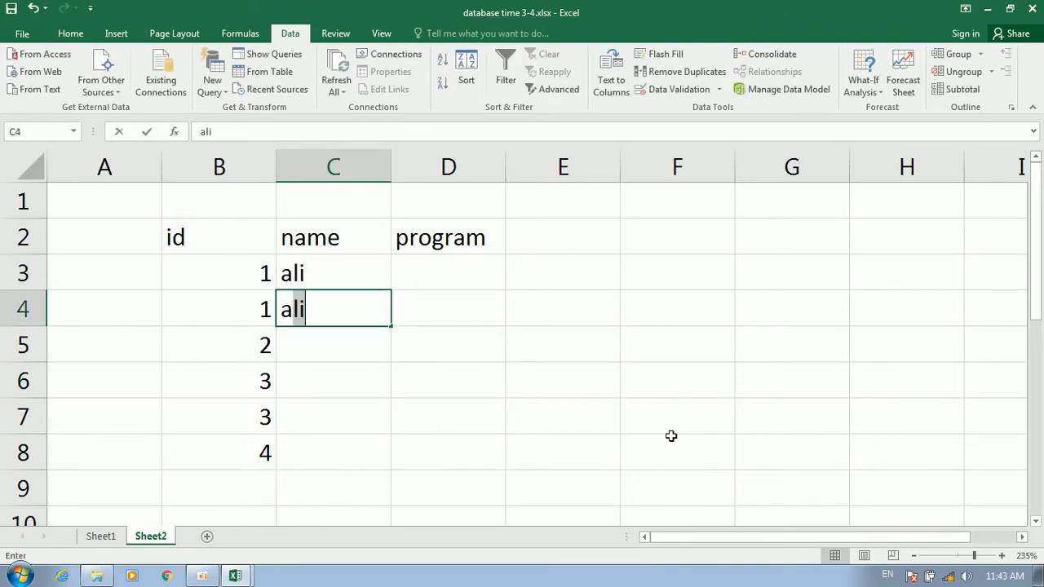
pyautogui.press('Right')
pyautogui.press('Up')
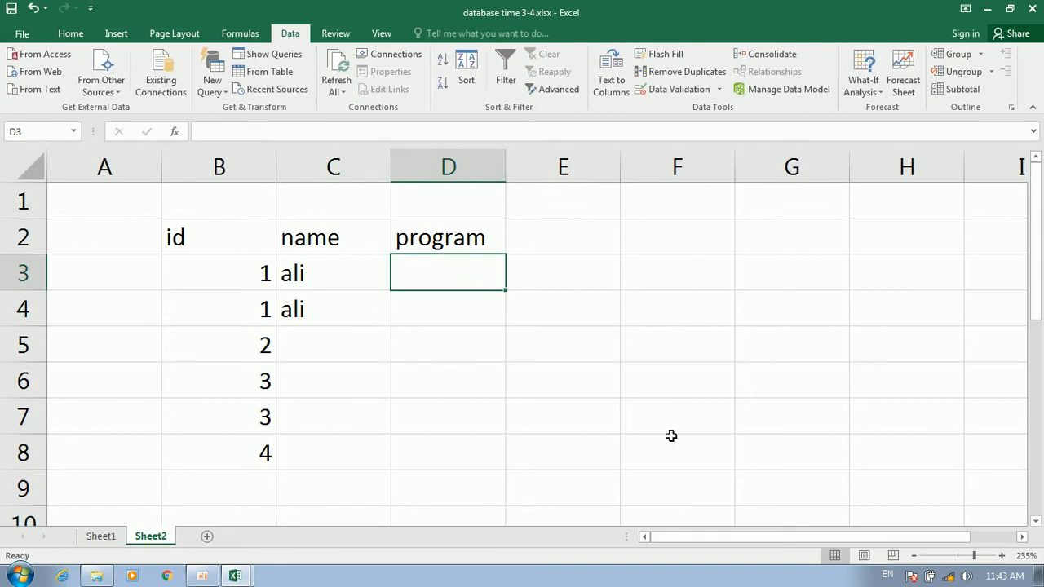
pyautogui.write('windoe')
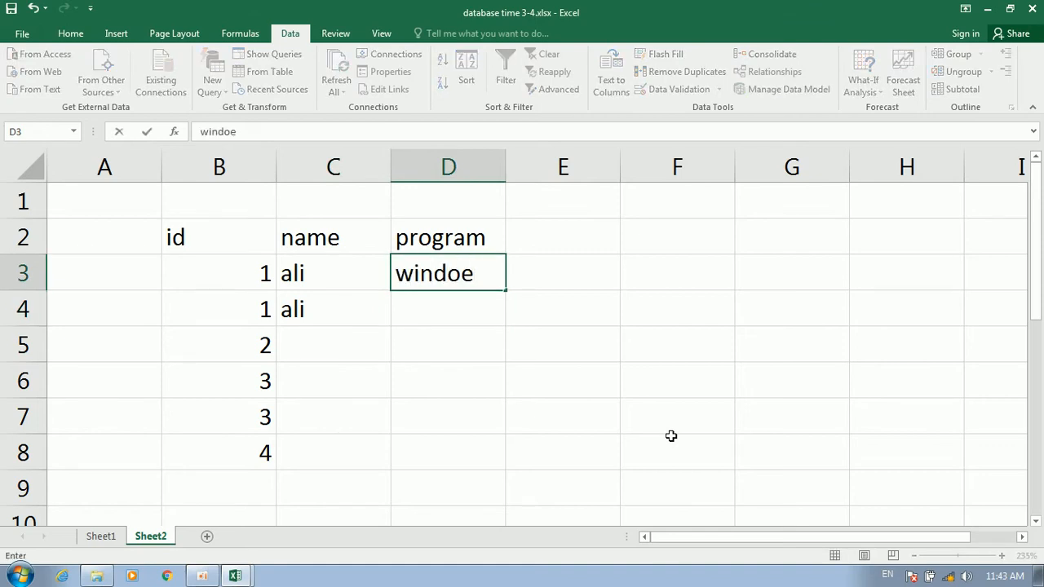
pyautogui.press('BackSpace')
pyautogui.write('ws')
pyautogui.press('Return')
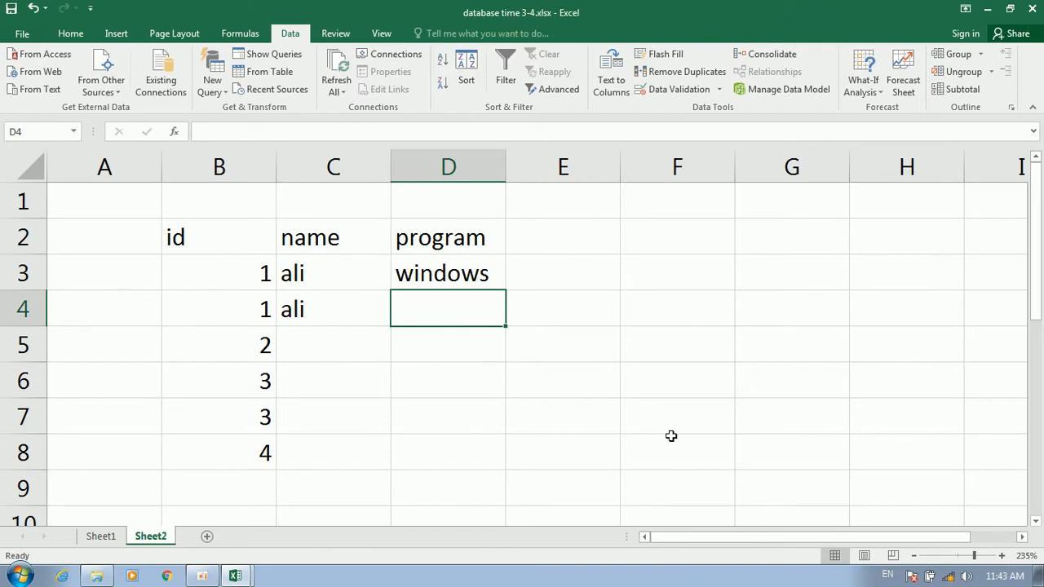
pyautogui.write('word')
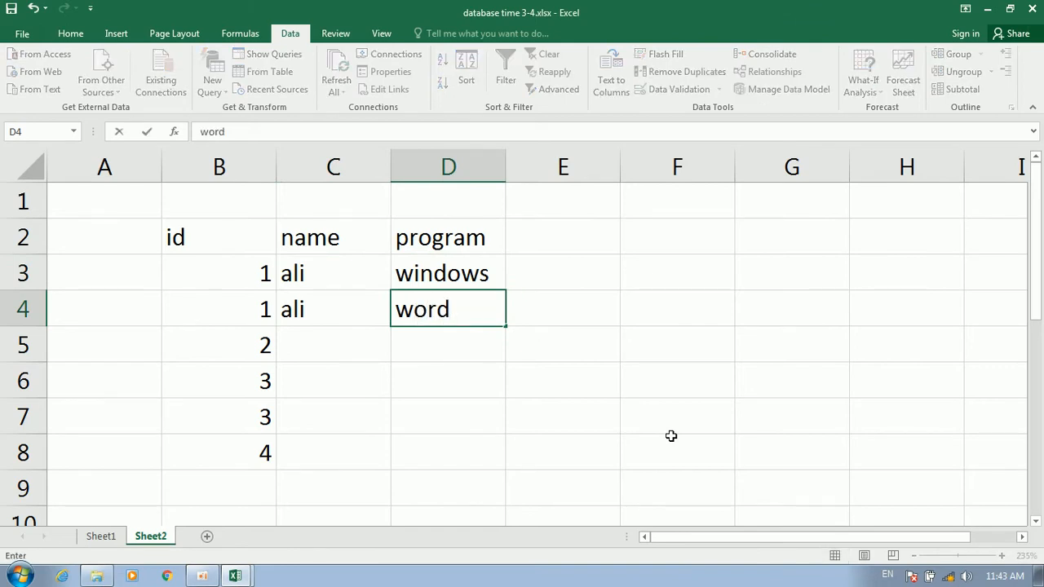
pyautogui.press('Return')
pyautogui.press('Left')
pyautogui.press('Up')
pyautogui.press('Down')
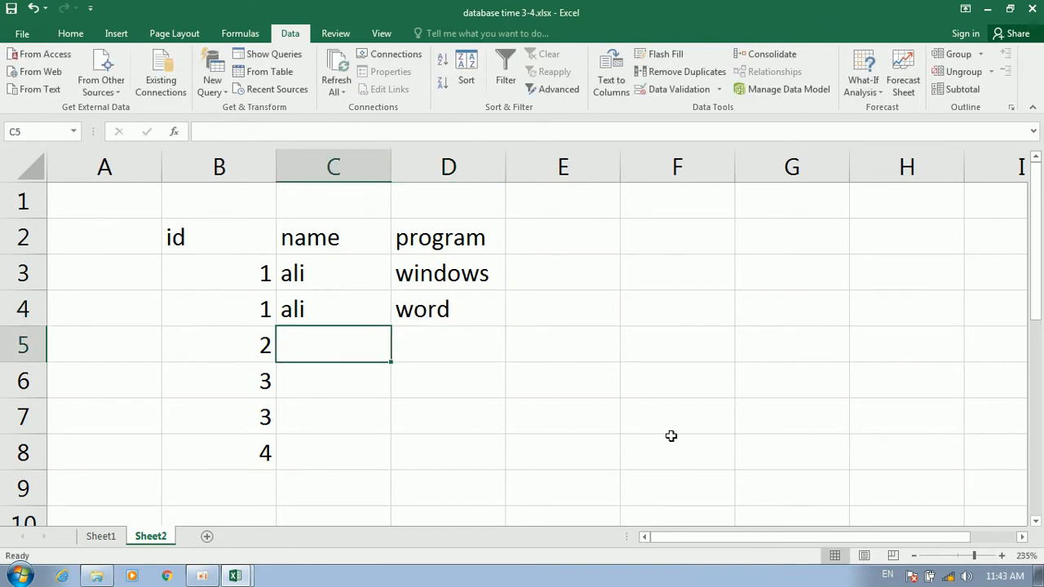
pyautogui.write('khan')
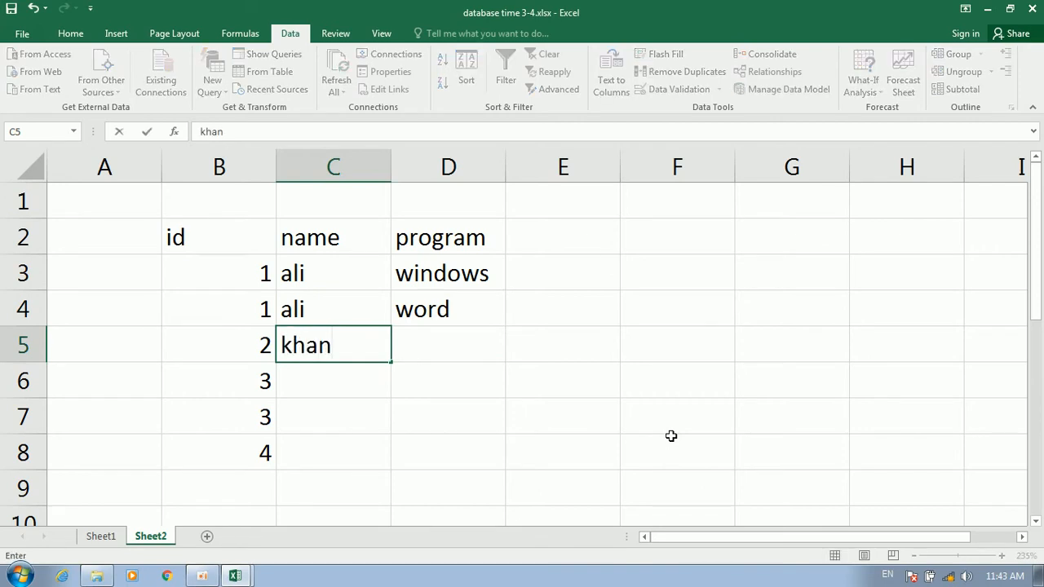
pyautogui.press('Tab')
pyautogui.write('e')
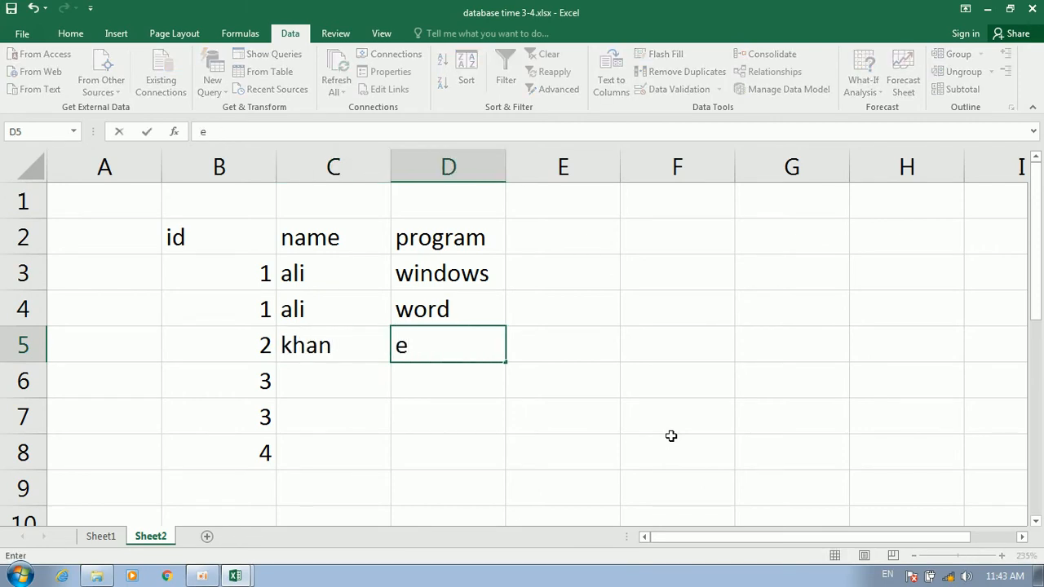
pyautogui.write('xcel')
pyautogui.press('Return')
# Fill rows 6–8 with student names and the programs word, windows and word
pyautogui.press('Left')
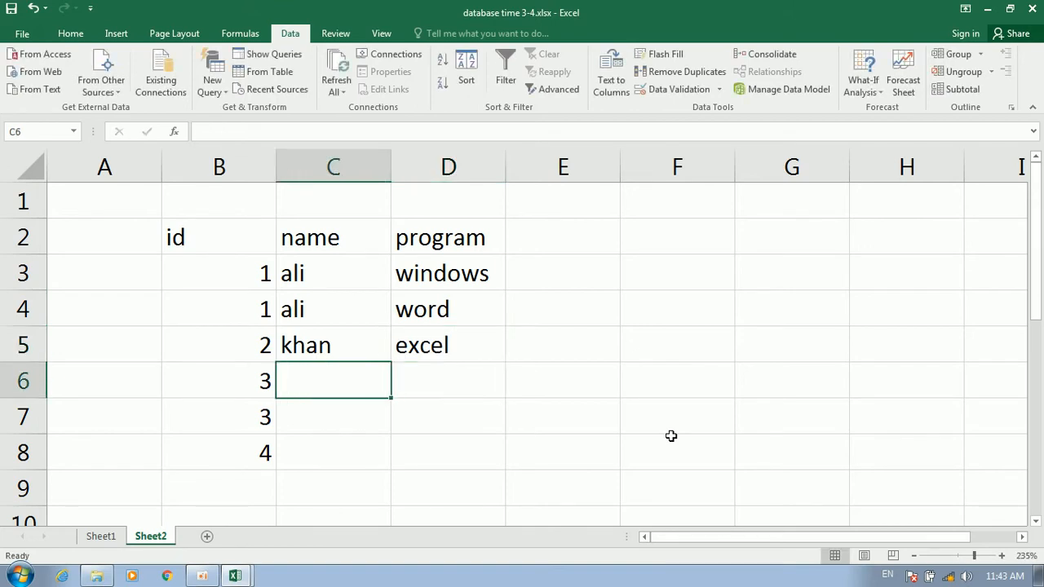
pyautogui.write('omi')
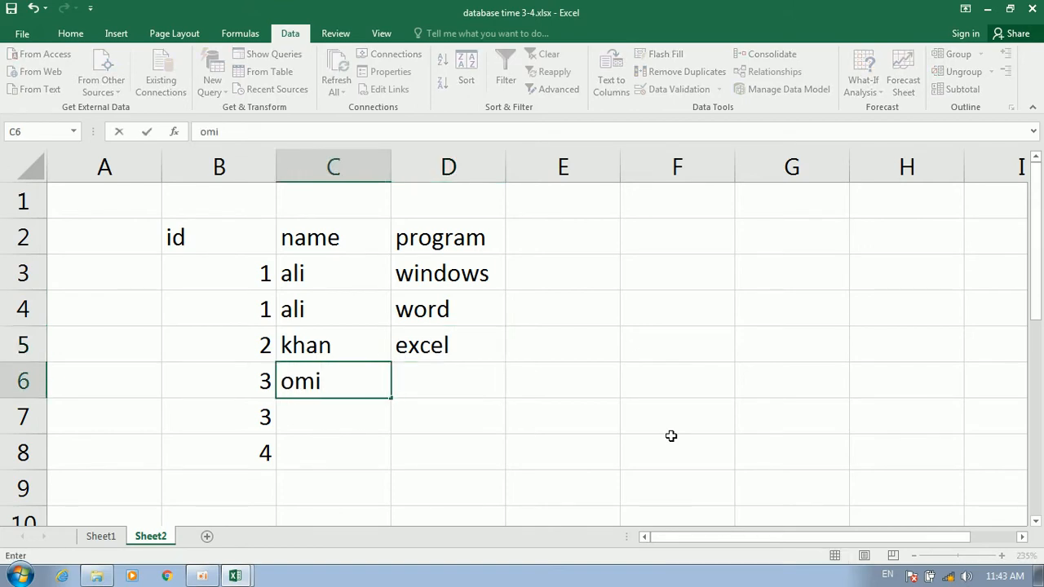
pyautogui.write('d')
pyautogui.press('Return')
pyautogui.press('Up')
pyautogui.press('Down')
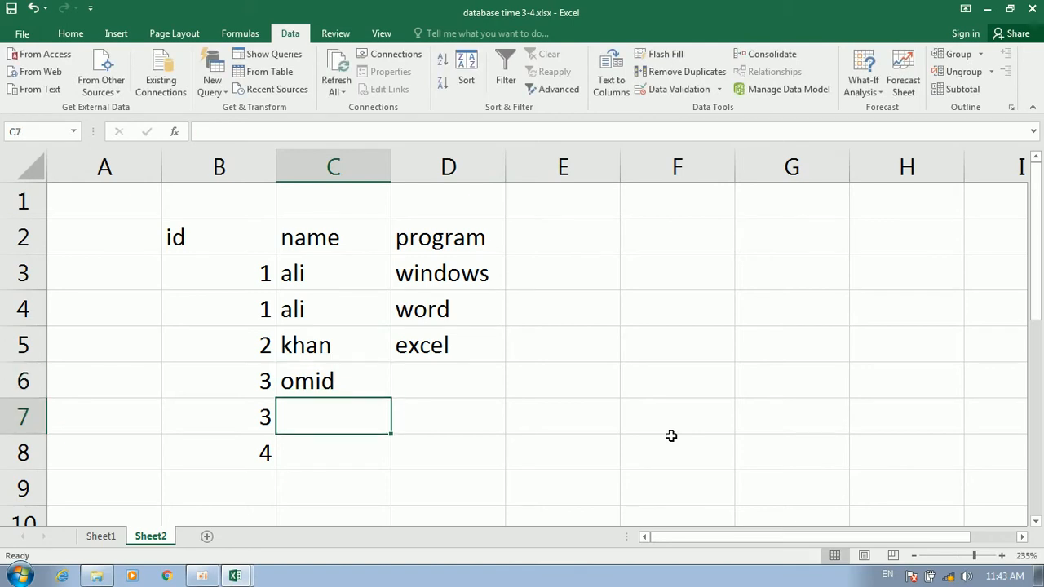
pyautogui.write('omid')
pyautogui.press('Right')
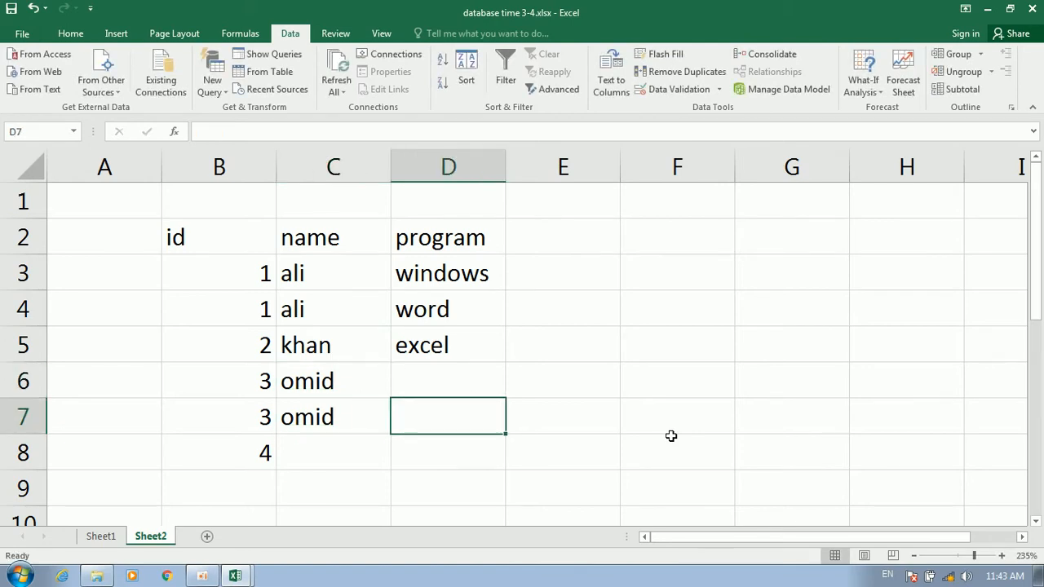
pyautogui.press('Up')
pyautogui.write('word')
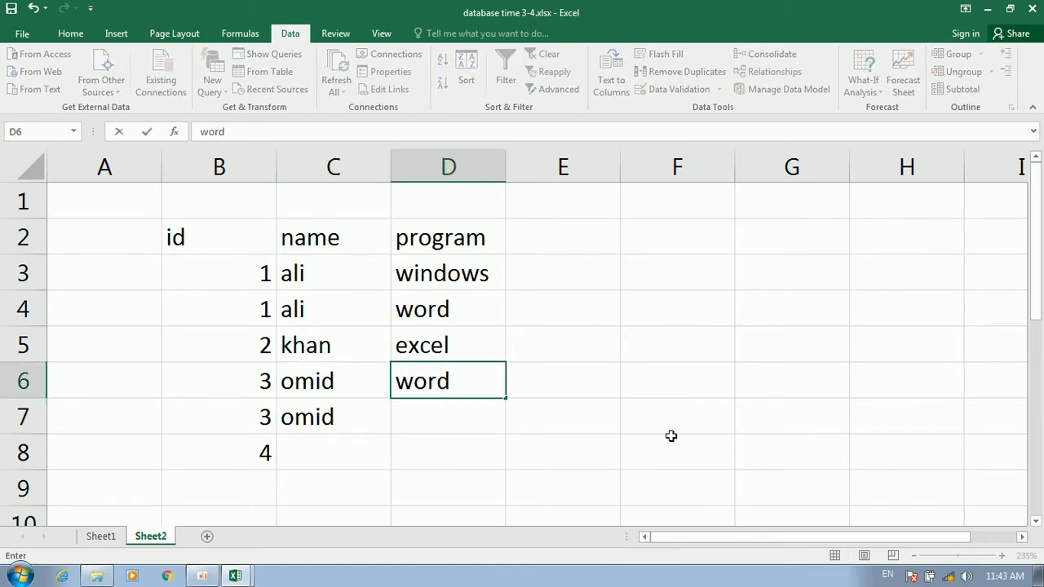
pyautogui.press('Return')
pyautogui.write('win')
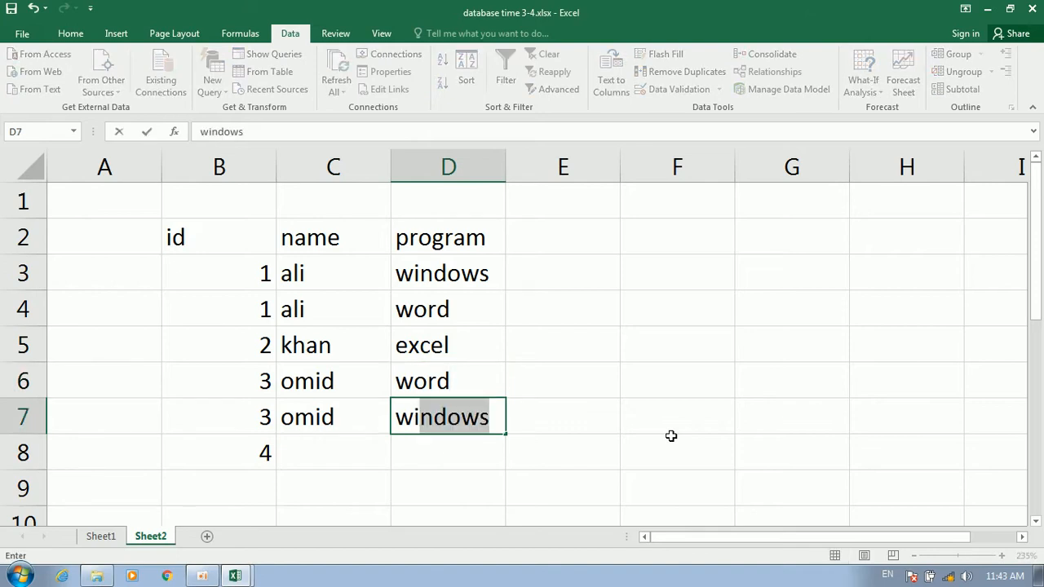
pyautogui.write('dows')
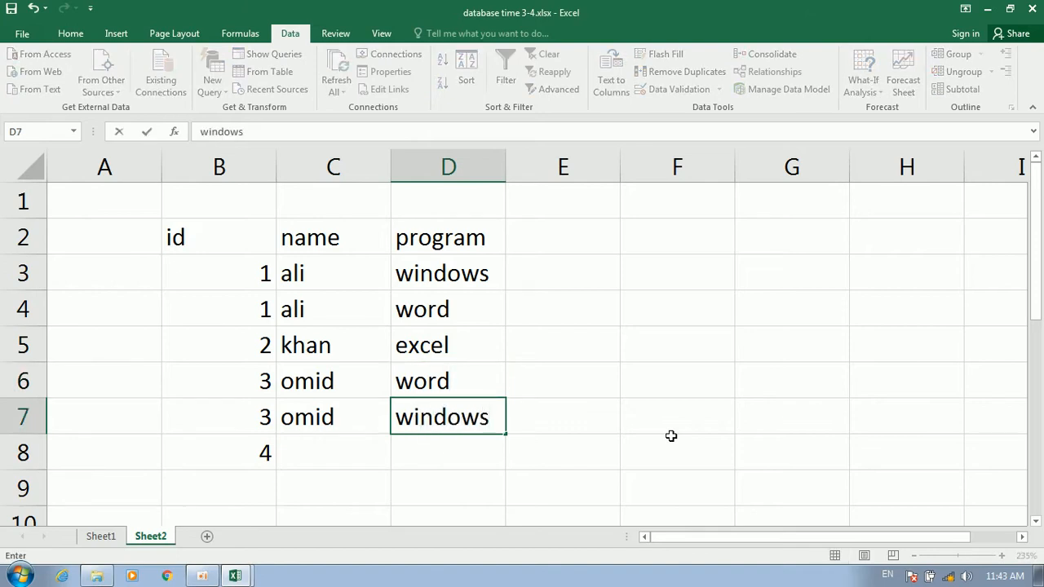
pyautogui.press('Return')
pyautogui.press('Left')
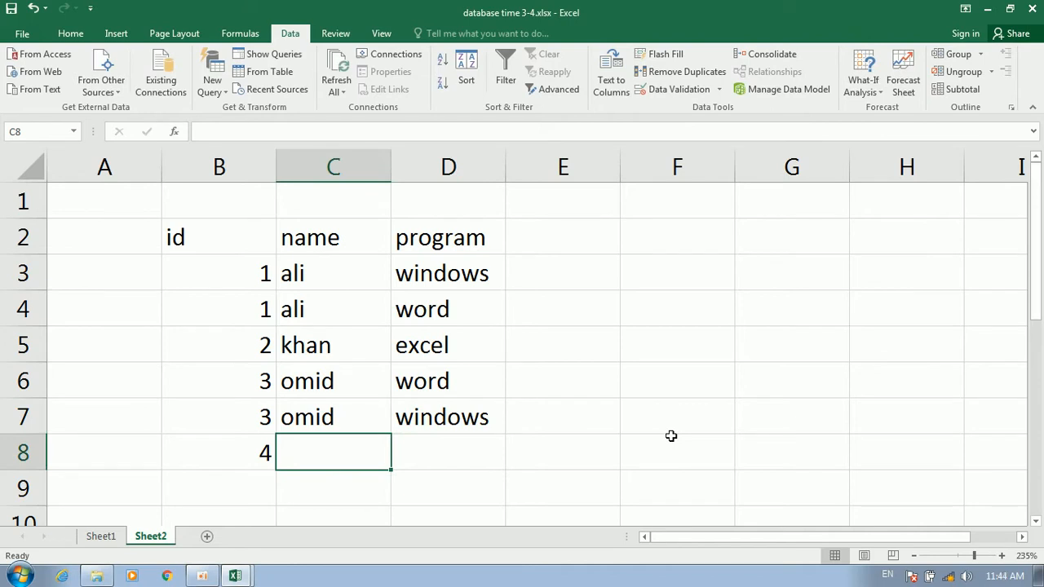
pyautogui.write('kamal')
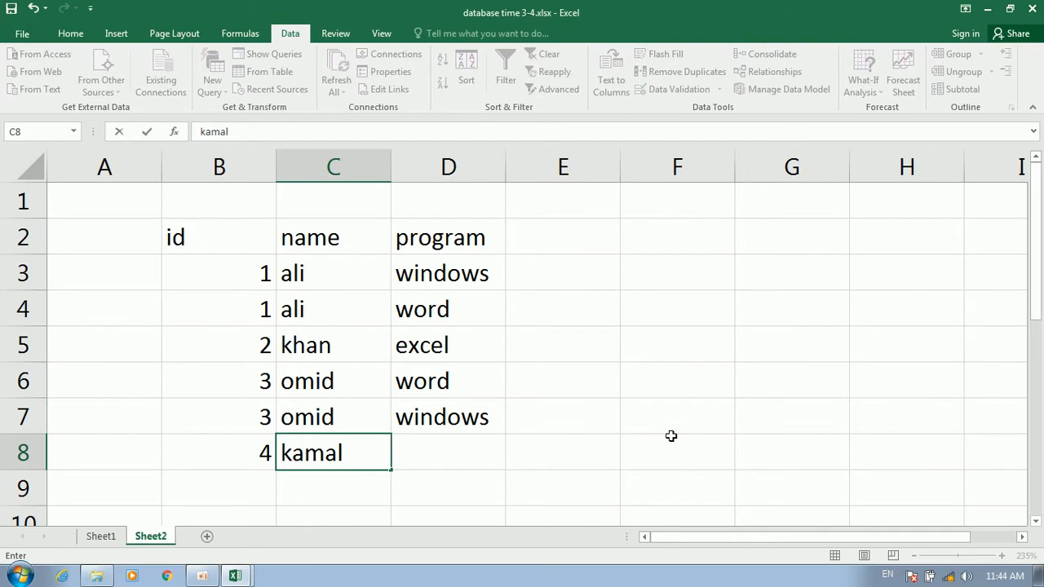
pyautogui.press('Tab')
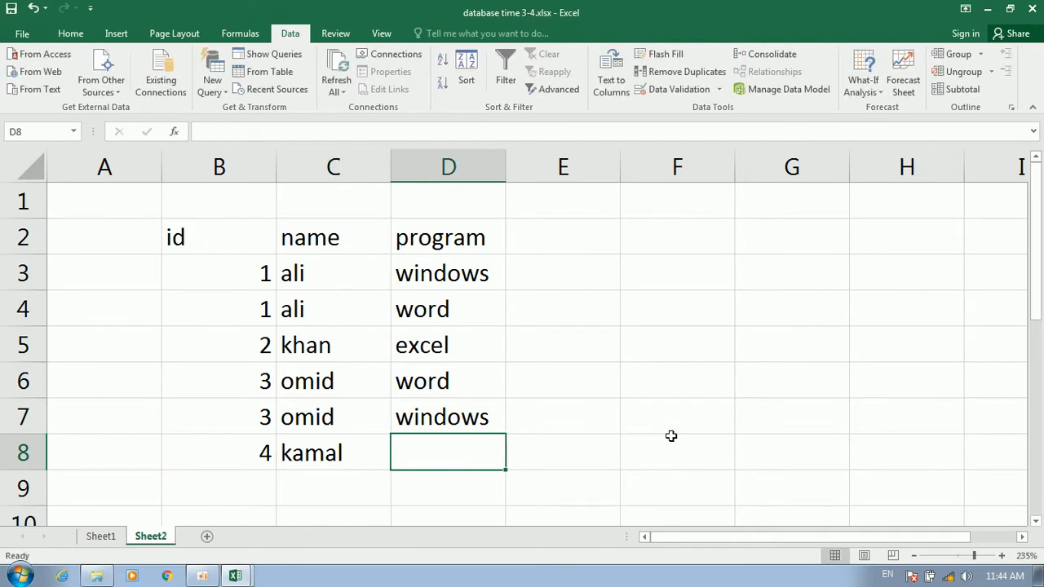
pyautogui.write('word')
pyautogui.press('Tab')
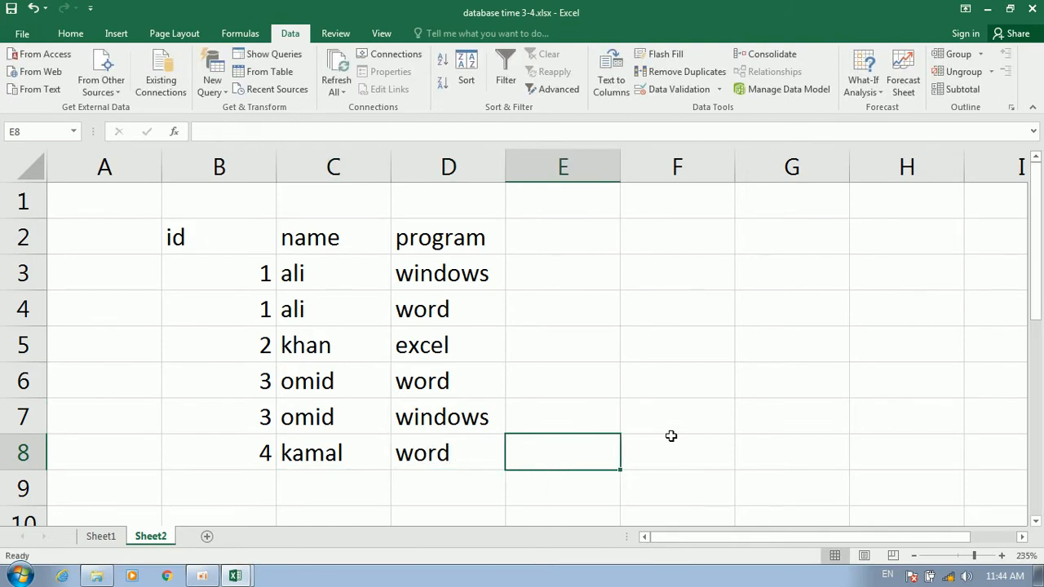
pyautogui.press('Up')
pyautogui.press('Up')
pyautogui.press('Up')
pyautogui.press('Up')
pyautogui.press('Up')
pyautogui.press('Up')
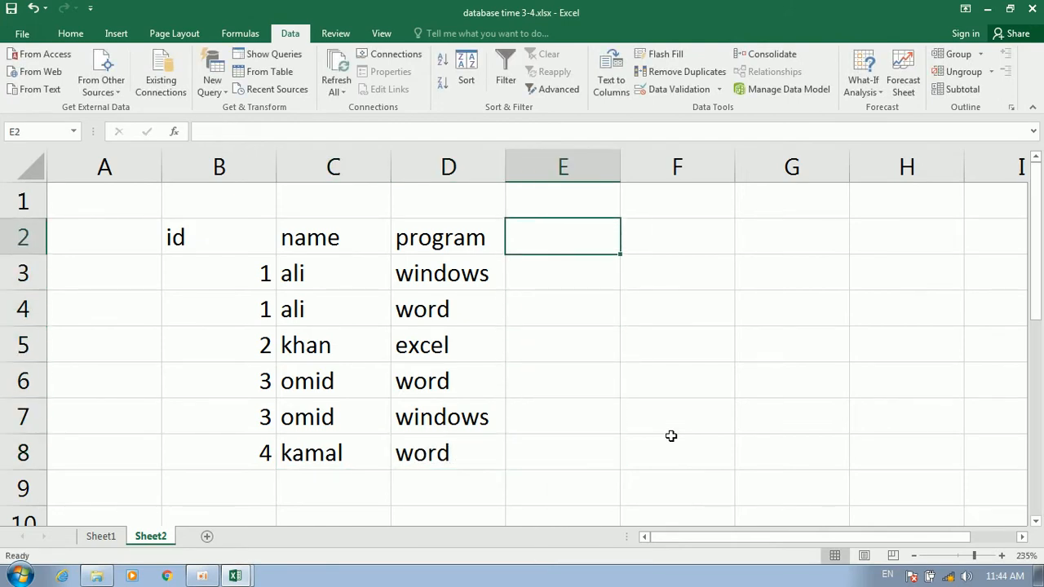
# Add a fees heading in E2 with fees 300, 500 and 800 for the first three rows
pyautogui.write('fees')
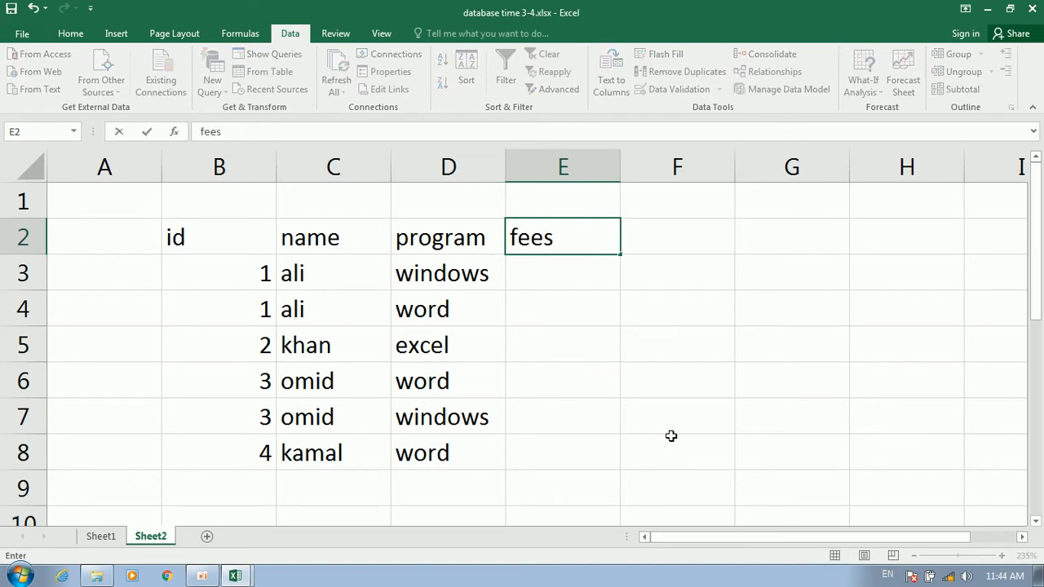
pyautogui.press('Return')
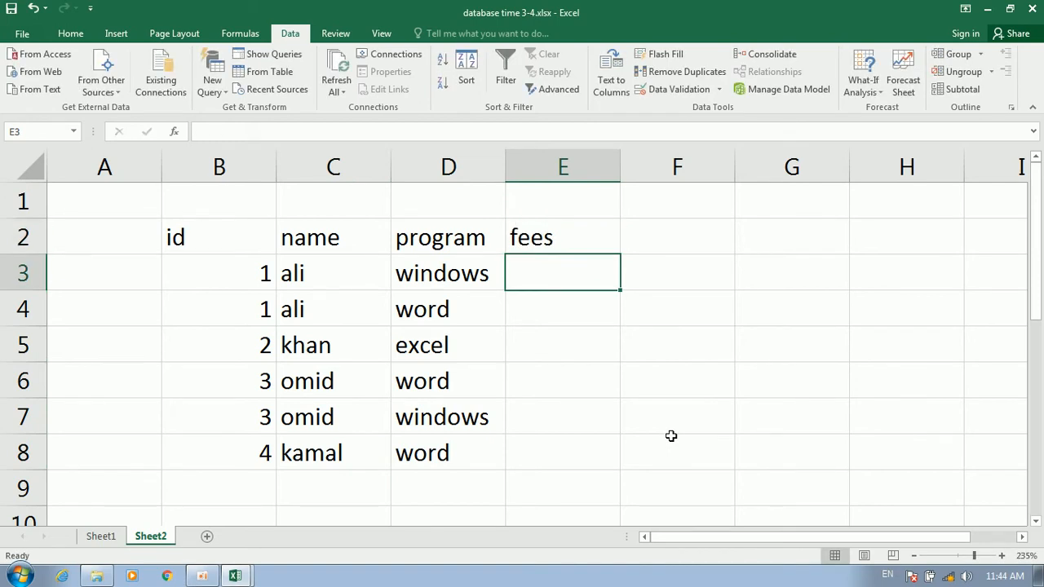
pyautogui.write('300')
pyautogui.press('Return')
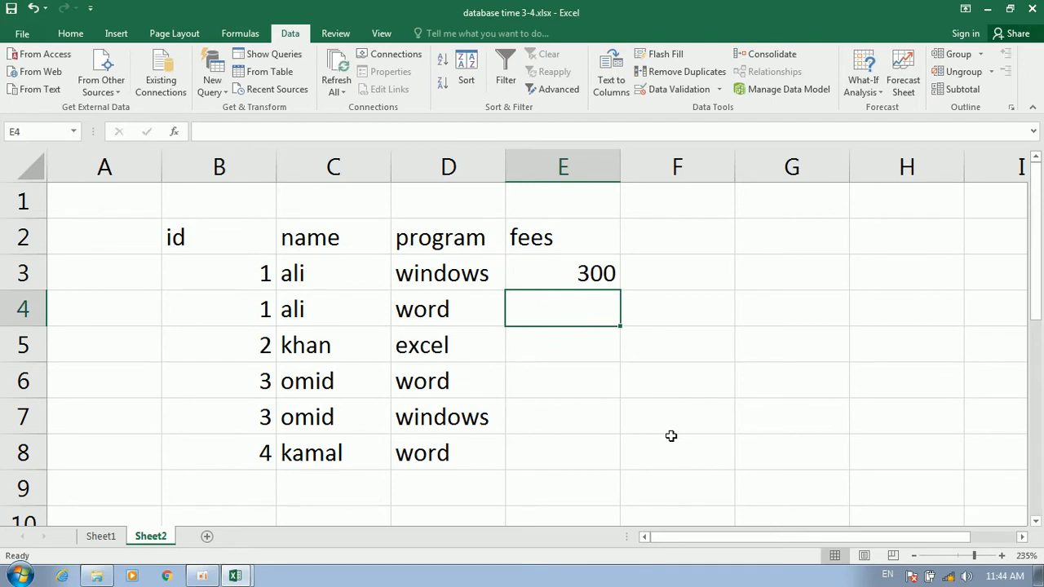
pyautogui.write('500')
pyautogui.press('Return')
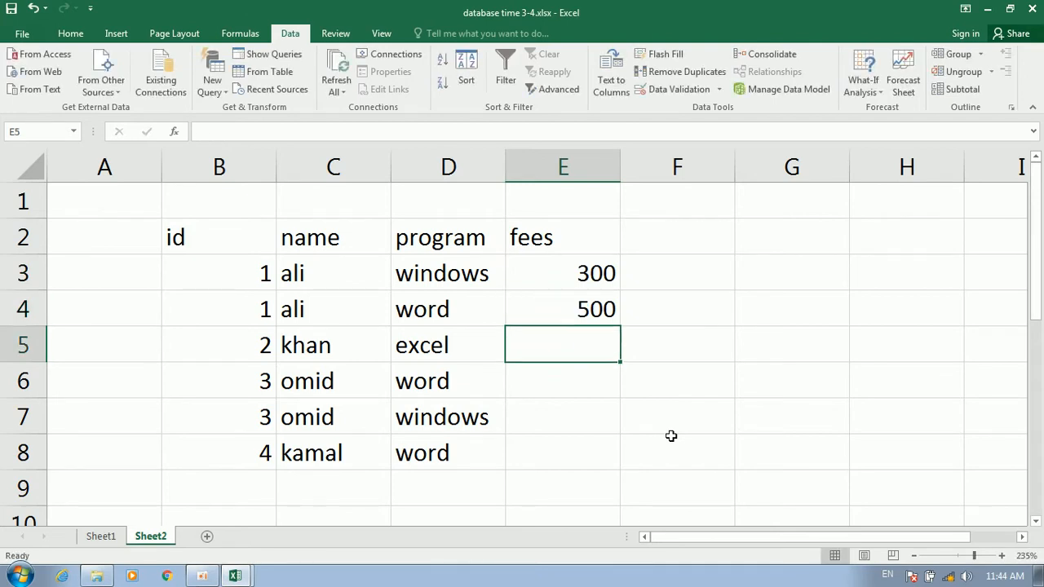
pyautogui.write('800')
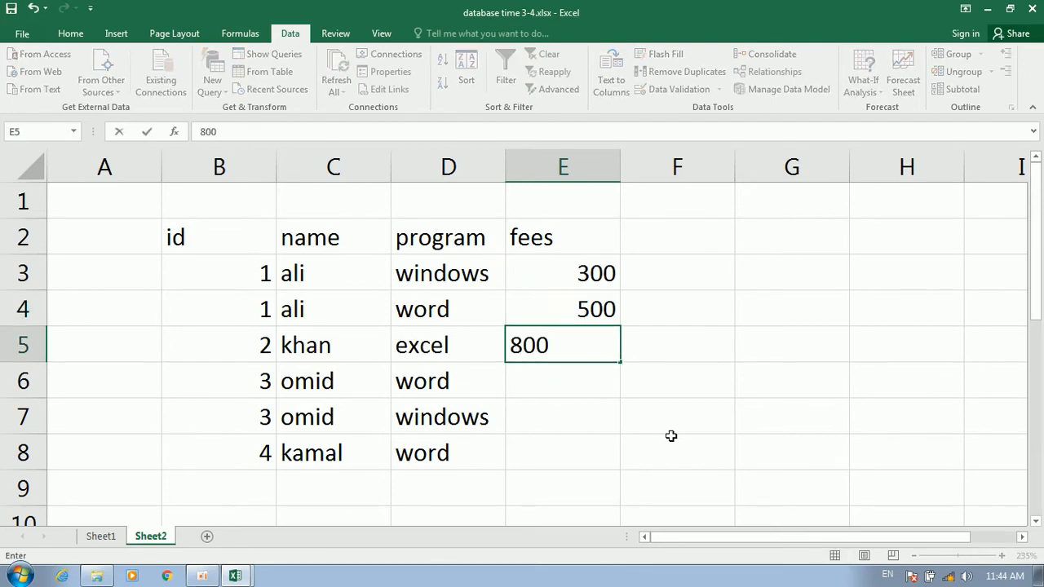
pyautogui.press('Return')
# Enter the remaining fees 500, 300 and 500, correcting the mistyped 700 to 300
pyautogui.write('50')
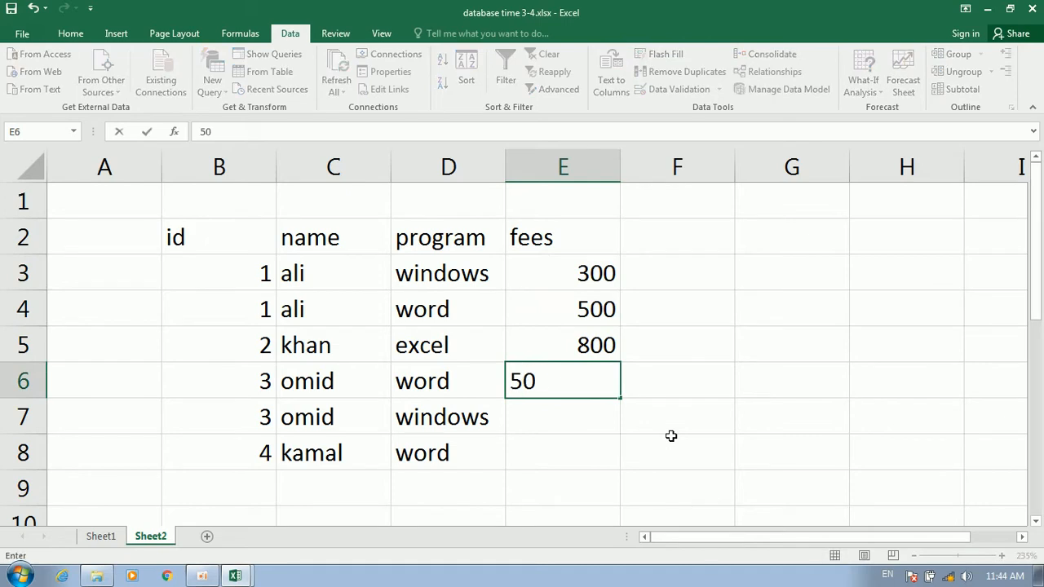
pyautogui.press('Return')
pyautogui.write('700')
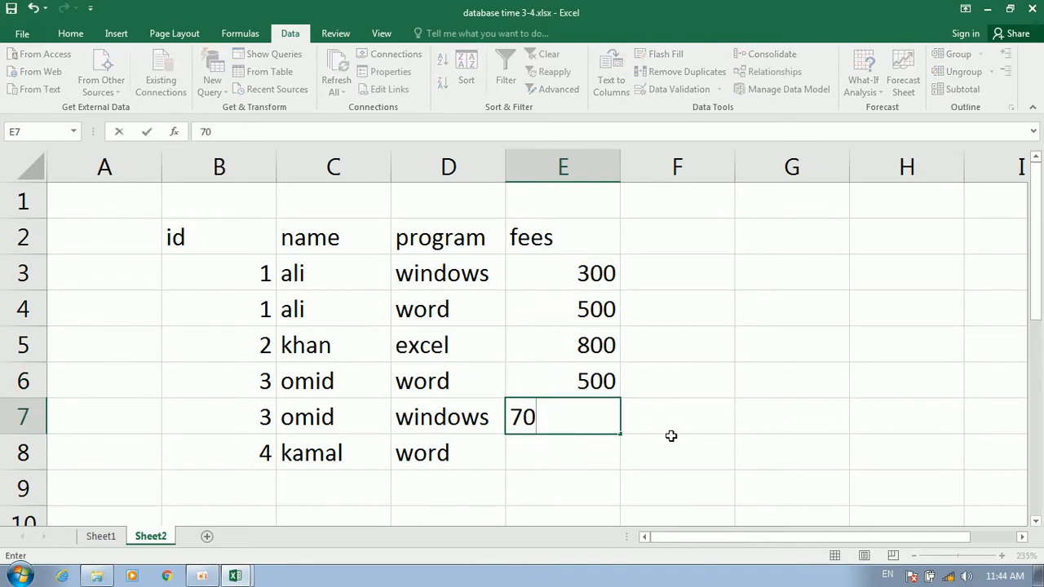
pyautogui.press('Return')
pyautogui.press('Up')
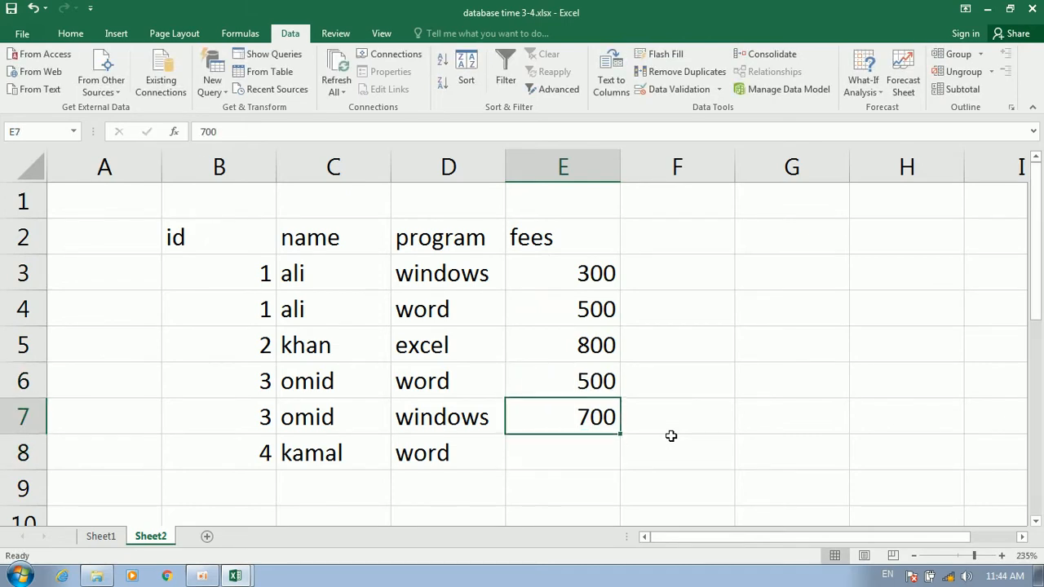
pyautogui.write('300')
pyautogui.press('Return')
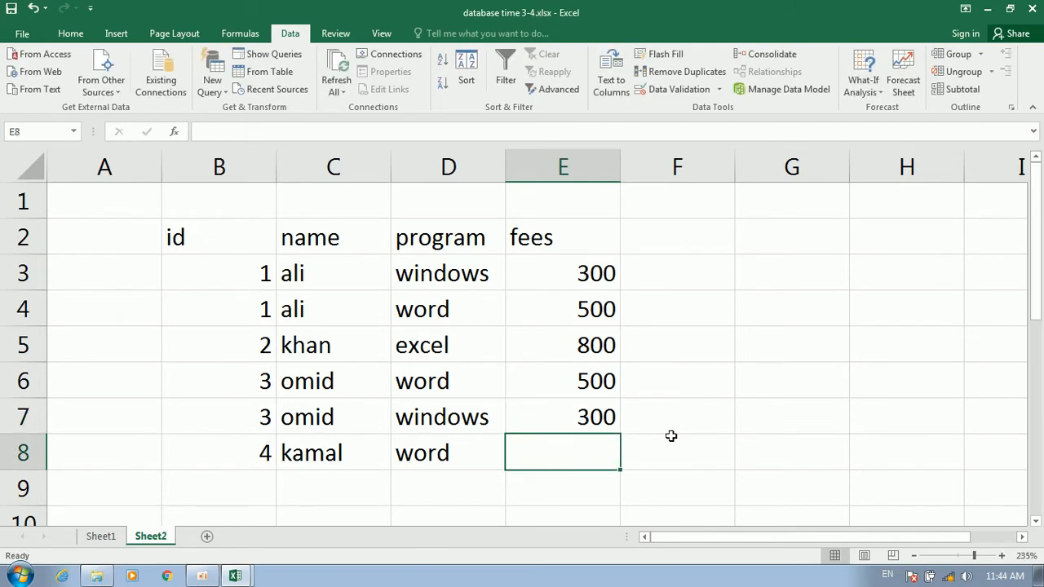
pyautogui.write('500')
pyautogui.press('Return')
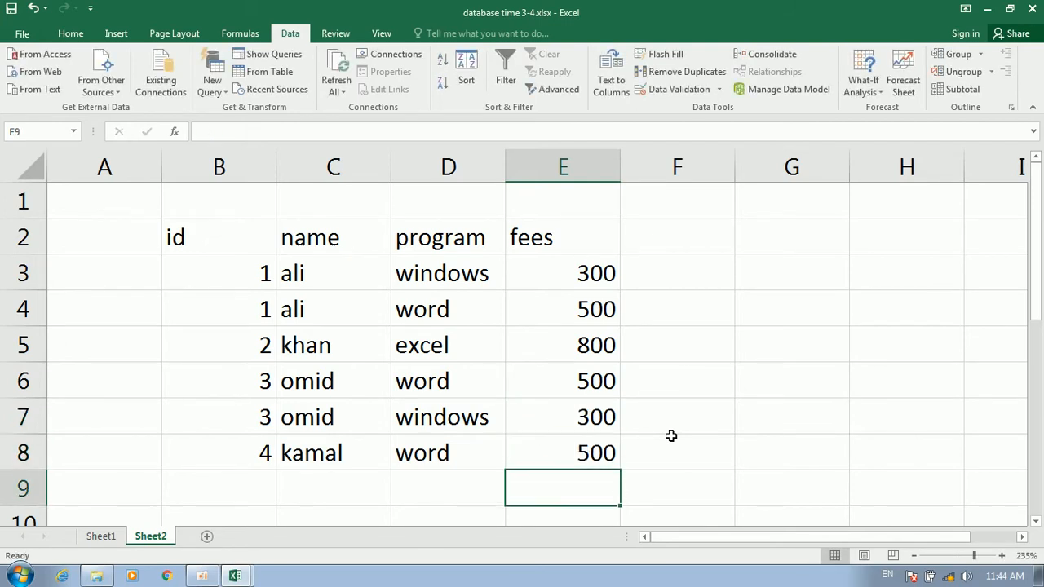
pyautogui.click(670, 437)
# Apply All Borders to the table B2:E8, then reselect it
pyautogui.moveTo(564, 245); pyautogui.dragTo(205, 454)
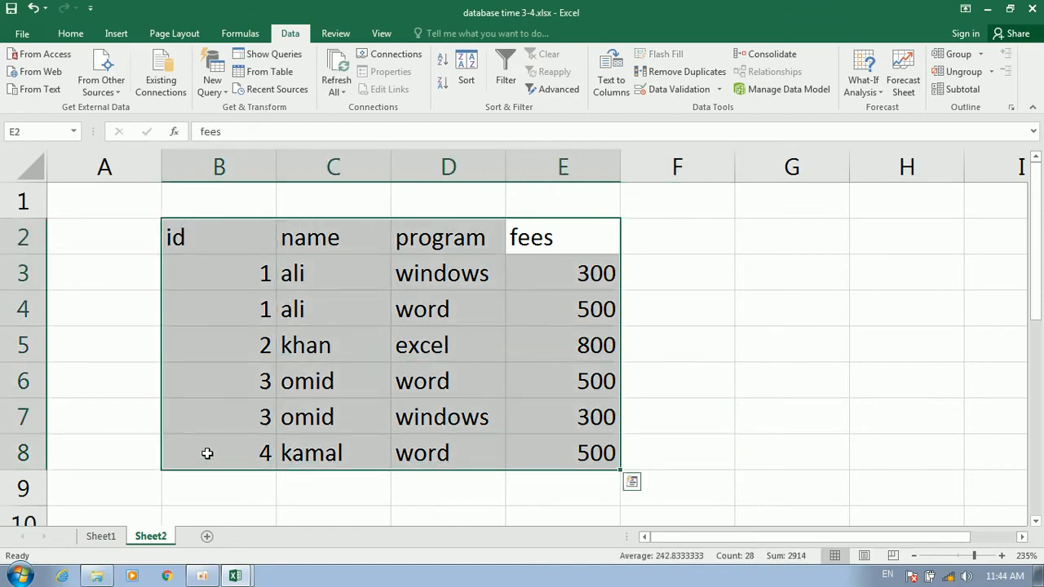
pyautogui.click(70, 33)
pyautogui.click(212, 84)
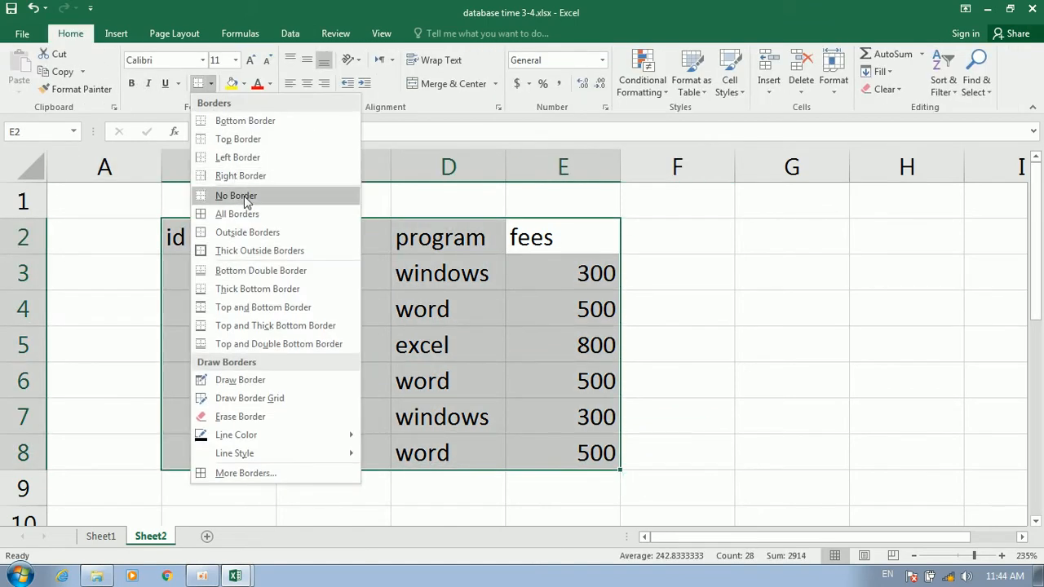
pyautogui.click(237, 213)
pyautogui.click(318, 272)
pyautogui.moveTo(534, 250); pyautogui.dragTo(235, 445)
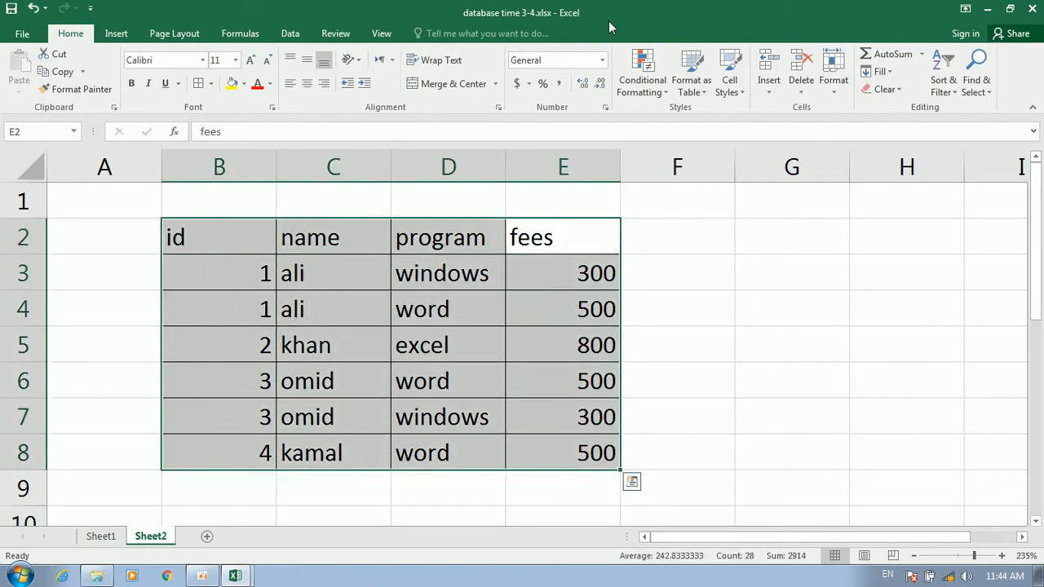
# Insert Subtotal rows summing fees at each change in id, giving totals like 1 Total 800
pyautogui.click(290, 33)
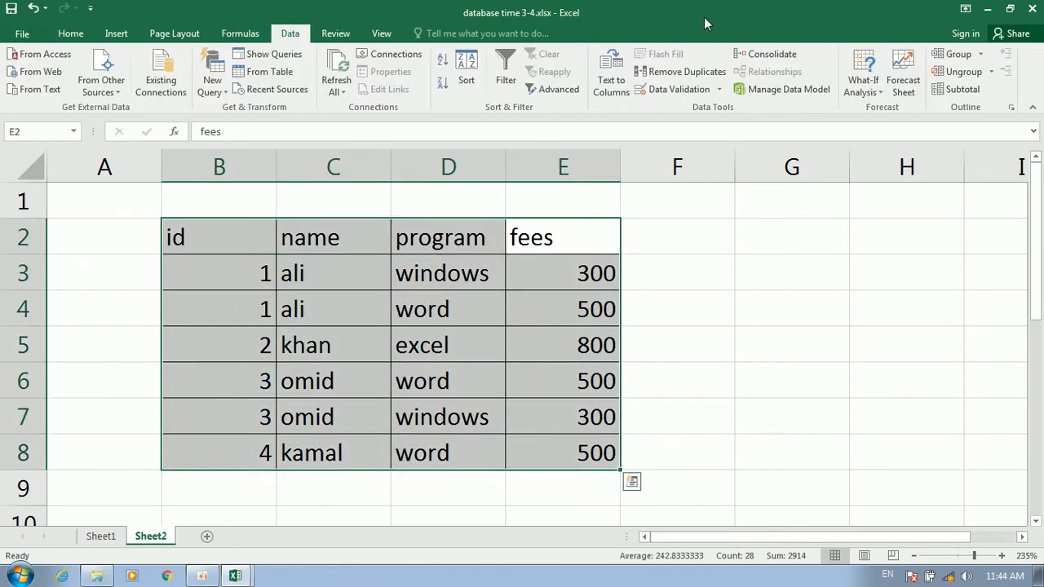
pyautogui.click(977, 89)
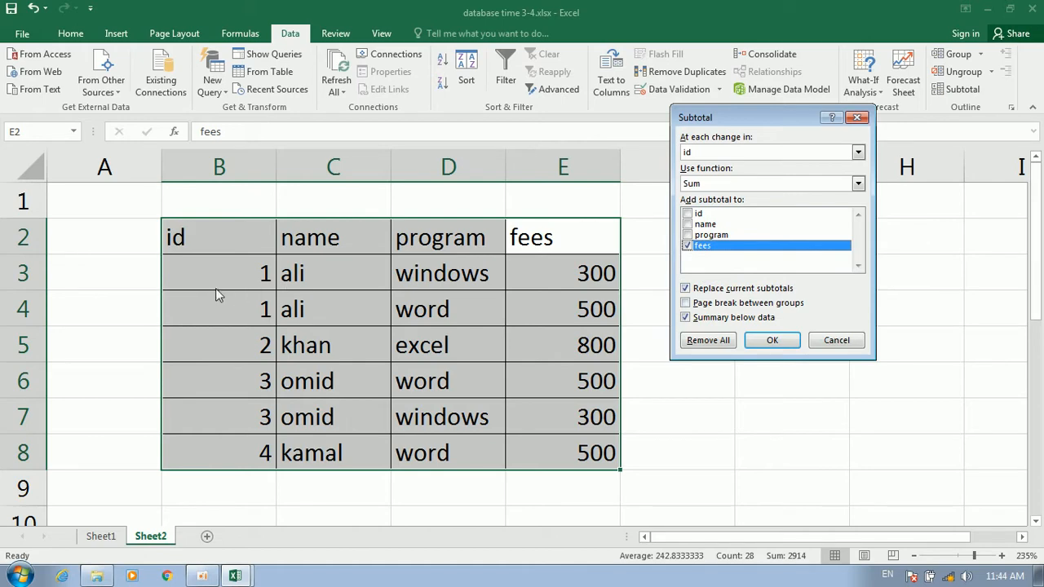
pyautogui.click(772, 340)
pyautogui.click(651, 340)
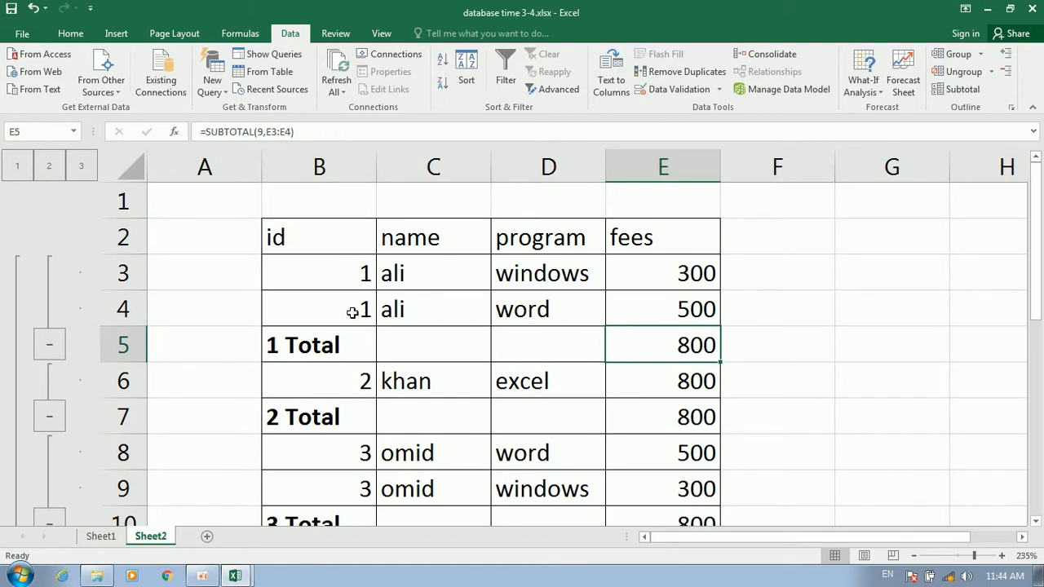
pyautogui.click(575, 279)
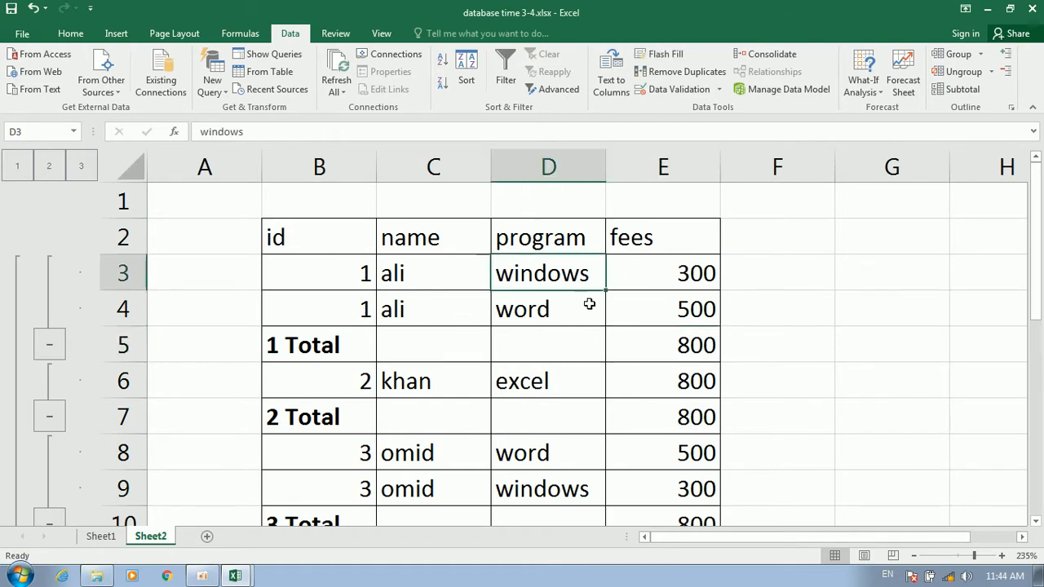
pyautogui.click(551, 316)
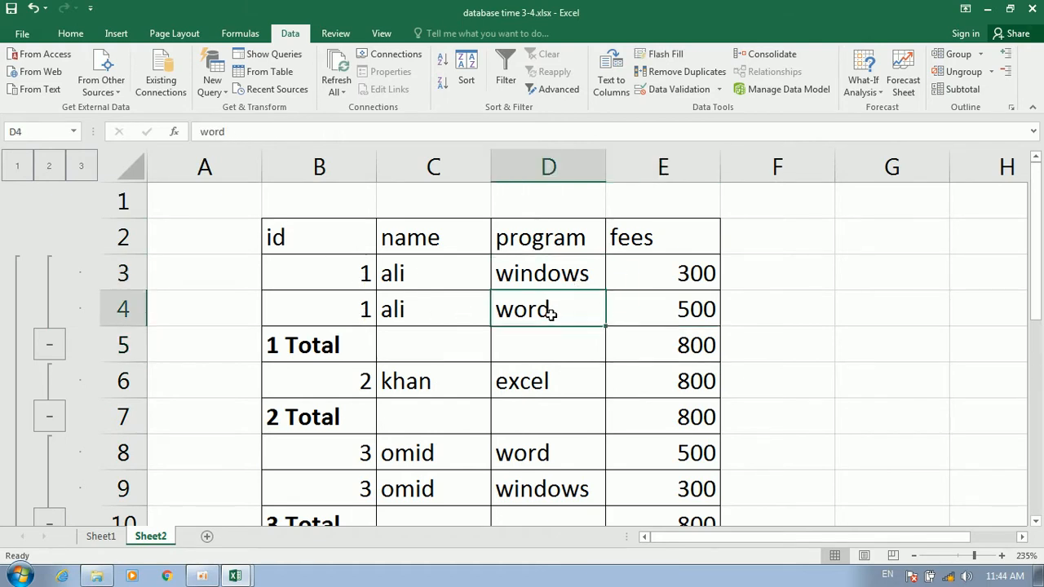
pyautogui.click(665, 275)
pyautogui.click(674, 315)
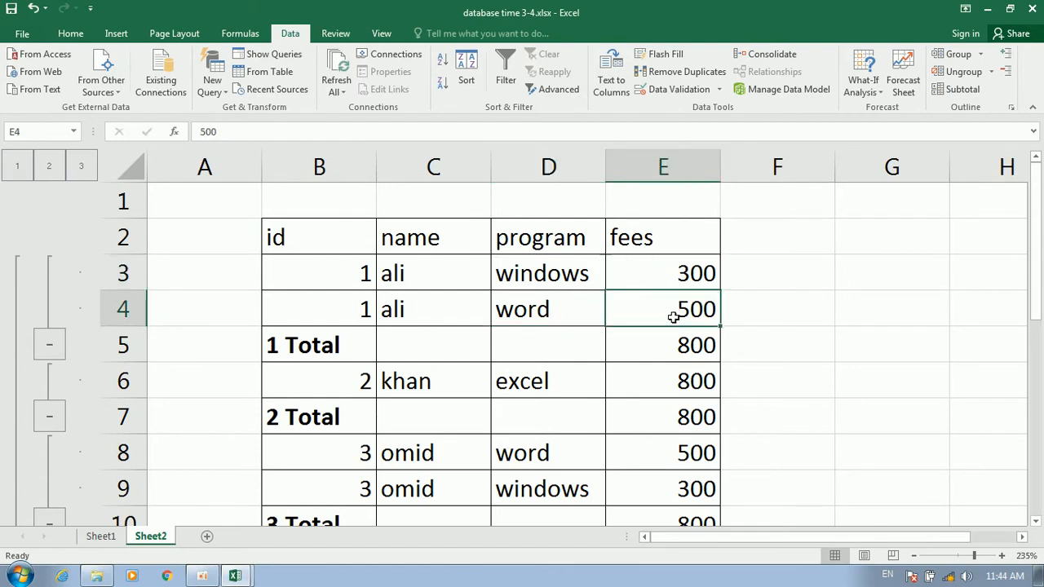
pyautogui.click(692, 355)
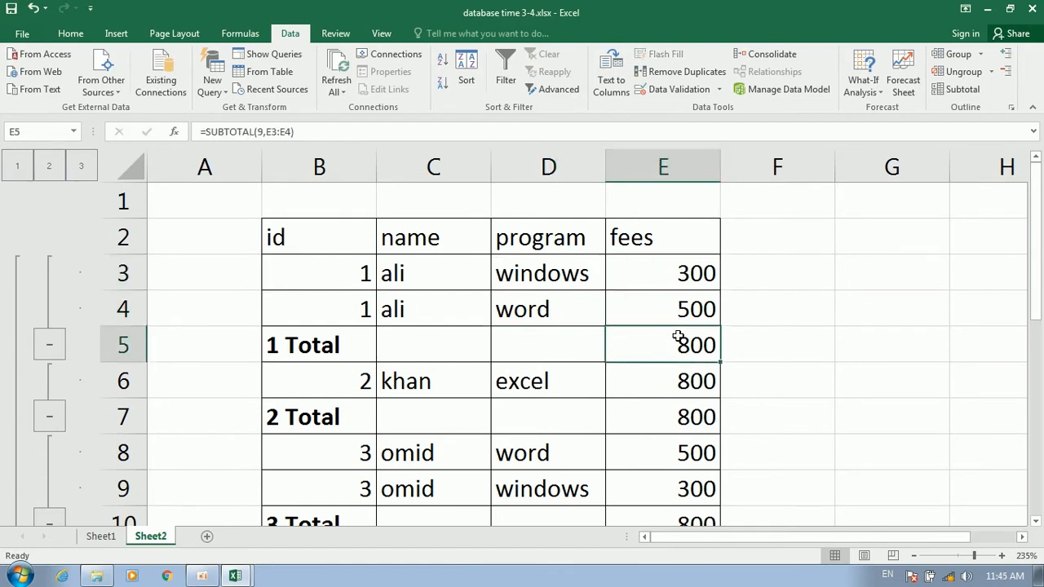
pyautogui.click(540, 379)
pyautogui.click(676, 384)
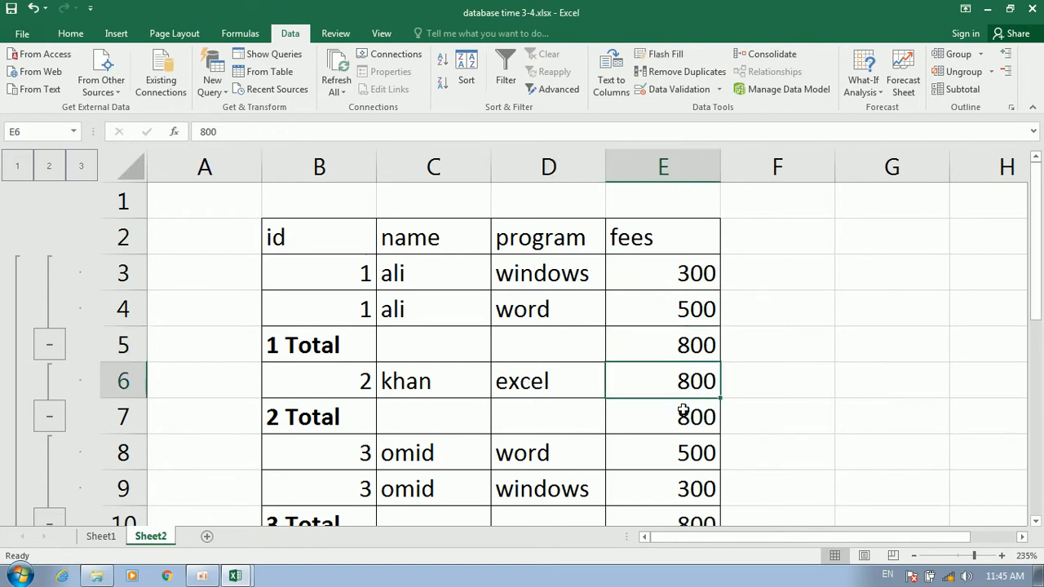
pyautogui.click(676, 419)
pyautogui.scroll(-2, 799, 413)
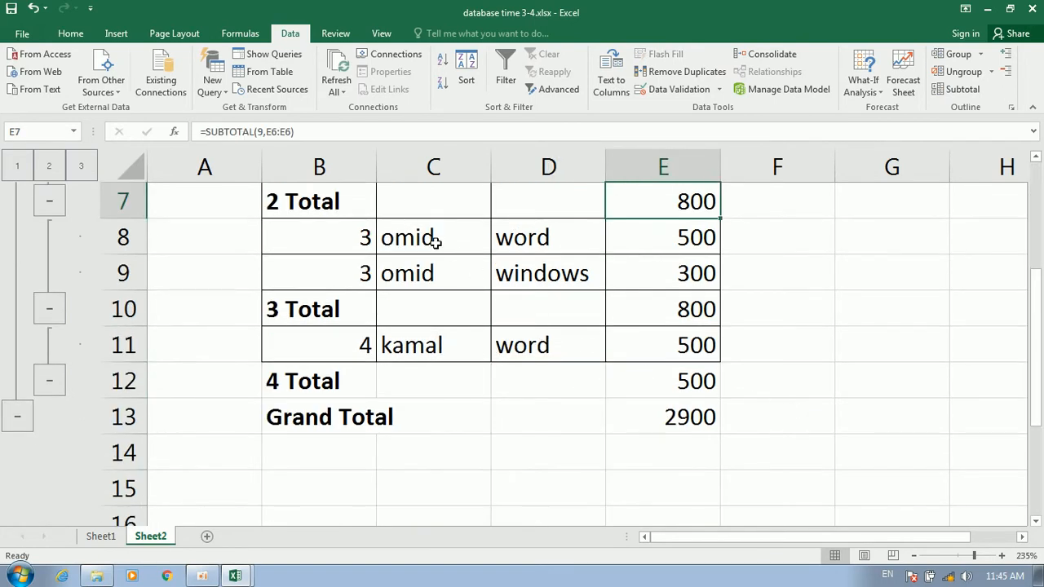
pyautogui.click(390, 238)
pyautogui.click(446, 272)
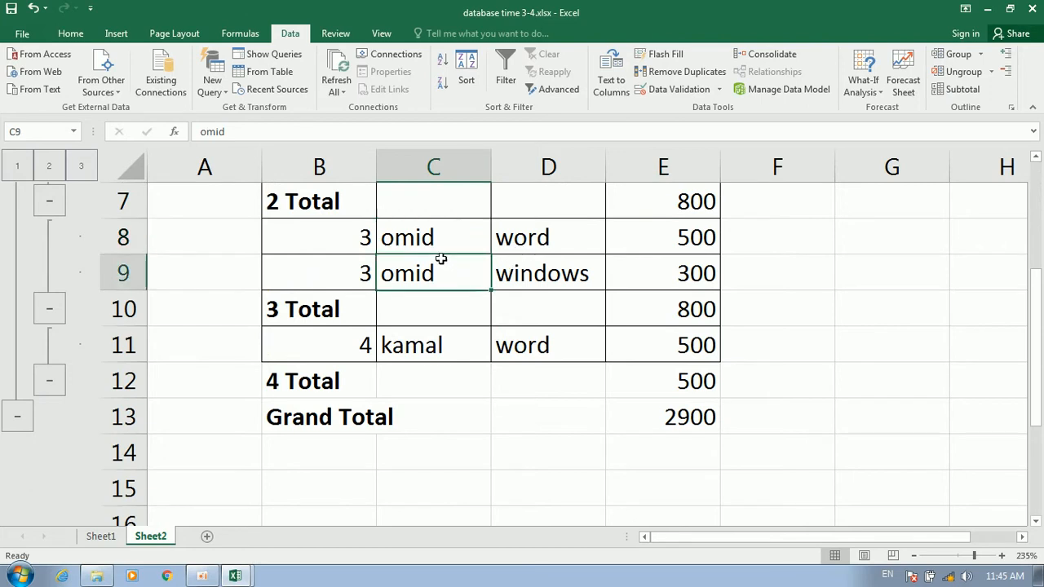
pyautogui.click(561, 237)
pyautogui.click(545, 270)
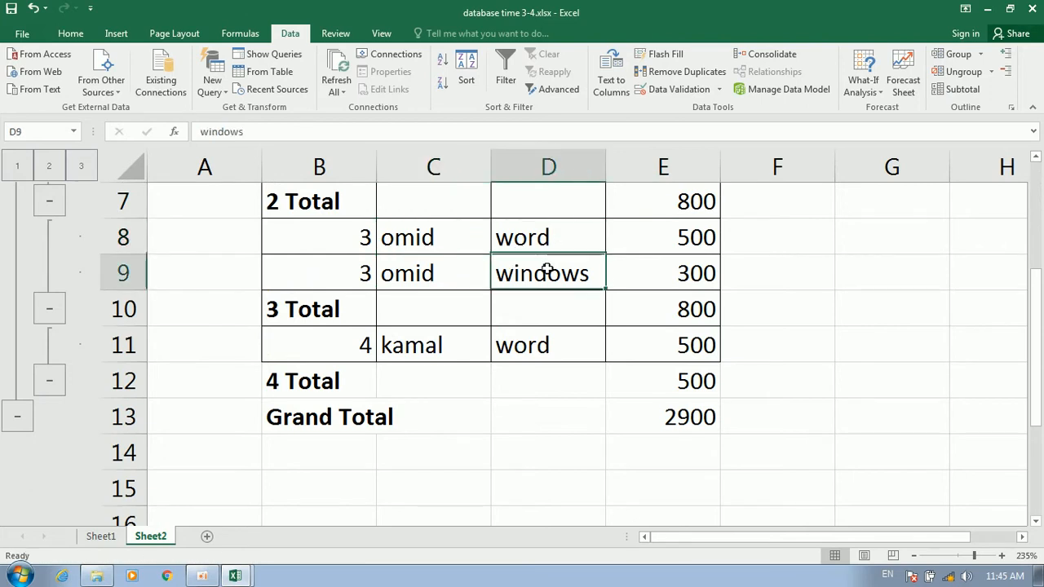
pyautogui.click(660, 247)
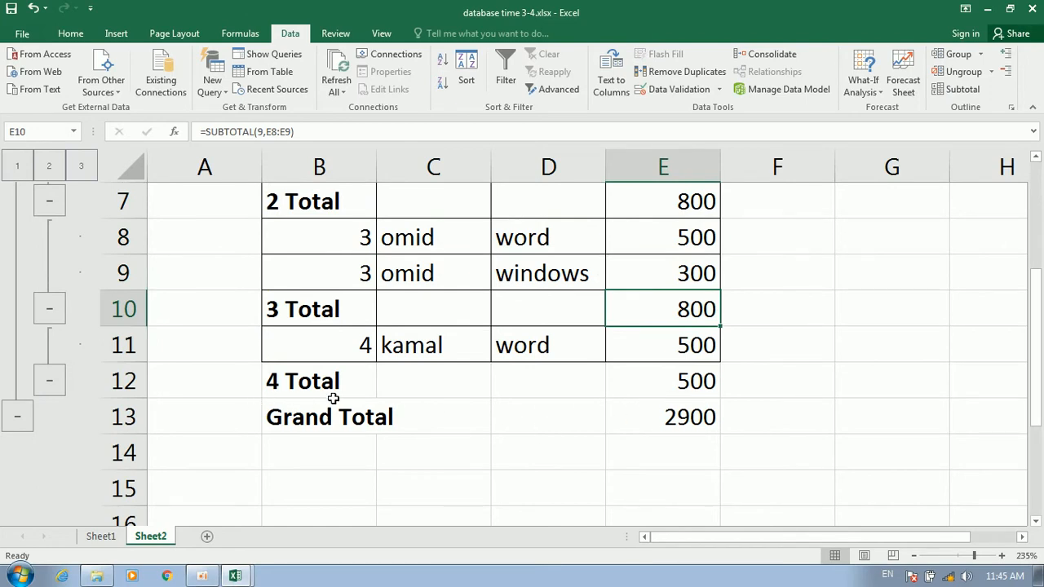
# Reopen Subtotal for the whole table and enable Page break between groups
pyautogui.moveTo(671, 424); pyautogui.dragTo(321, 249)
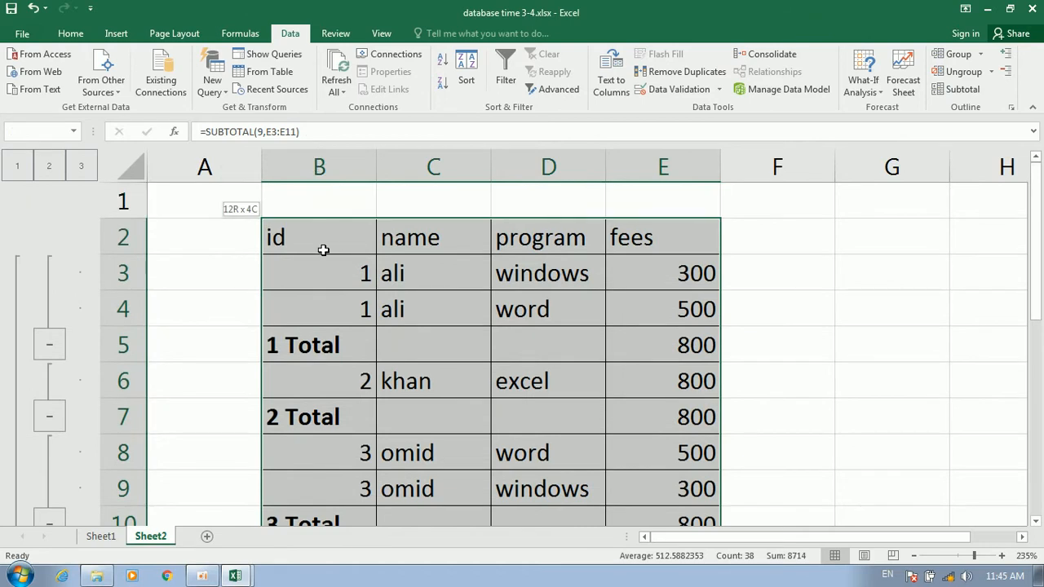
pyautogui.click(970, 92)
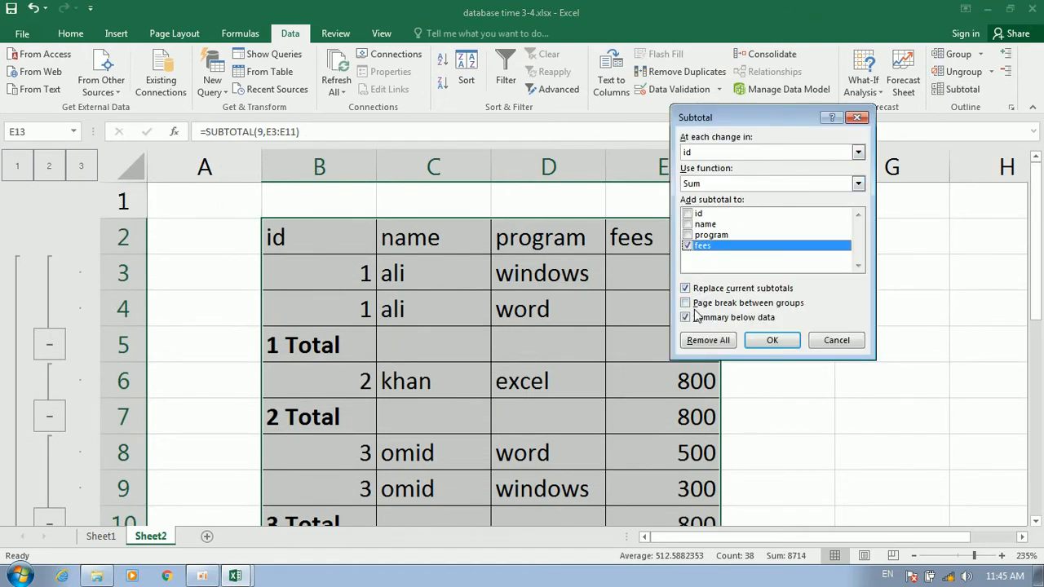
pyautogui.click(777, 307)
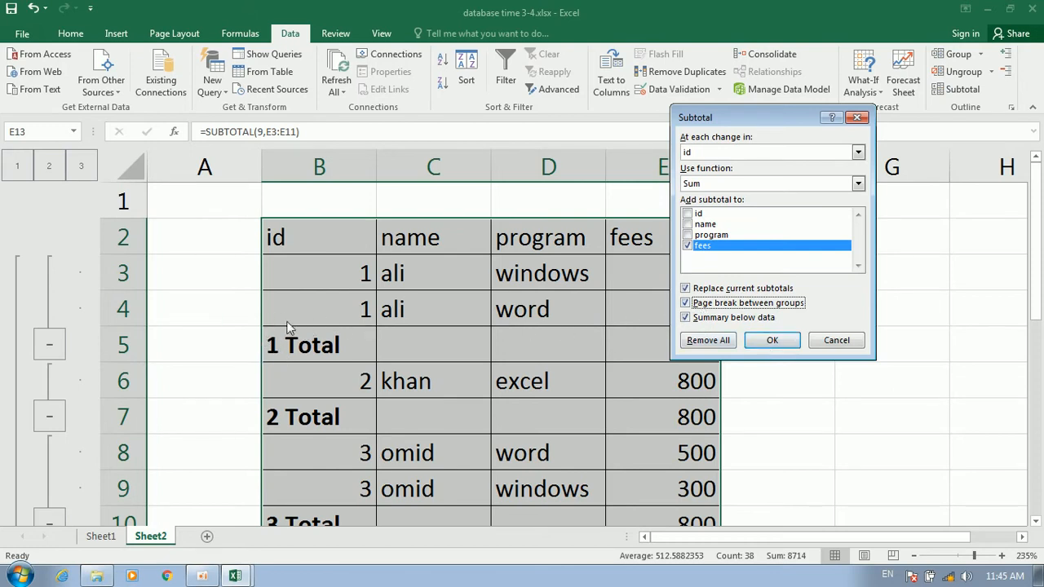
# Cancel Subtotal, preview the subtotalled sheet zoomed to page, then select header row B2:E2
pyautogui.click(855, 340)
pyautogui.hotkey('ctrl', 'p')
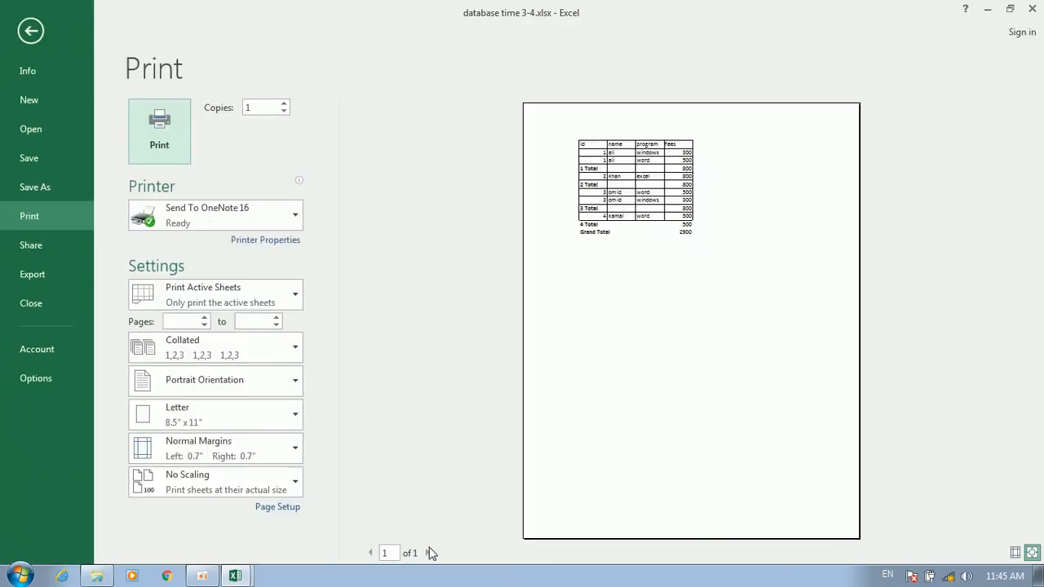
pyautogui.click(1031, 552)
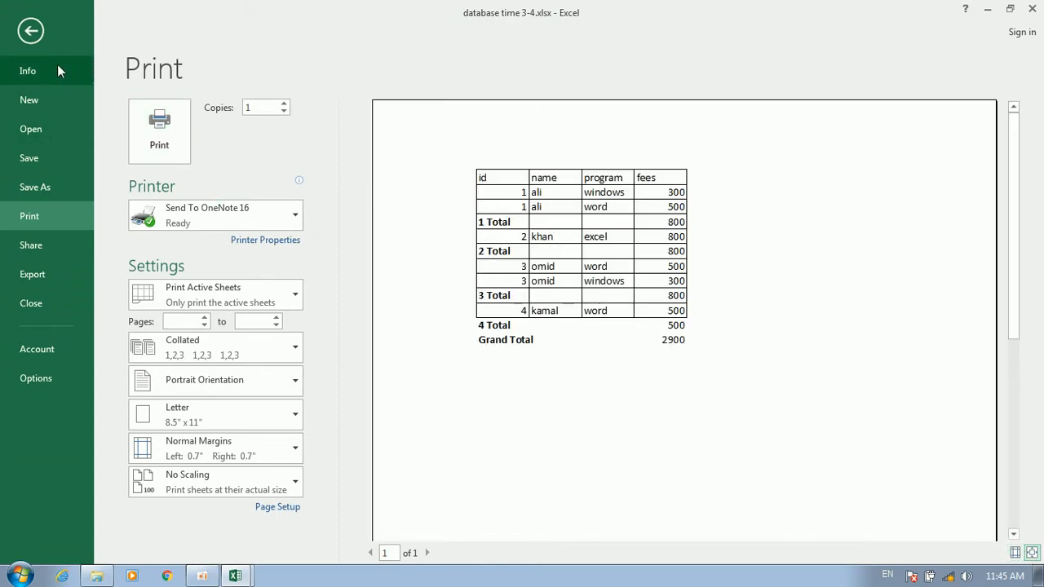
pyautogui.click(30, 31)
pyautogui.scroll(3, 431, 234)
pyautogui.moveTo(291, 245); pyautogui.dragTo(608, 213)
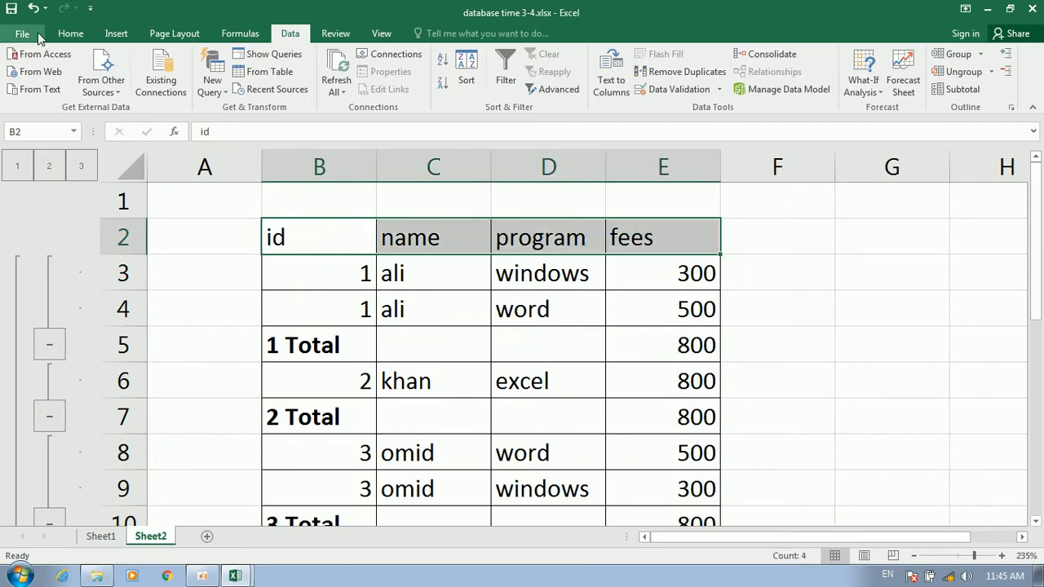
# Give header row B2:E2 a yellow fill and red font, then select the table B1:E13
pyautogui.click(70, 33)
pyautogui.click(244, 84)
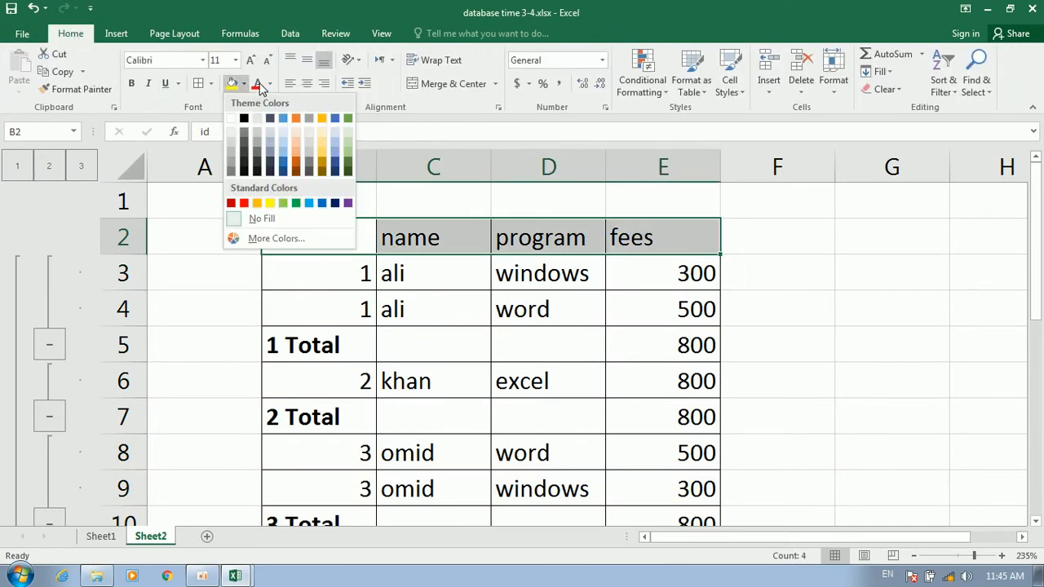
pyautogui.click(231, 85)
pyautogui.click(255, 84)
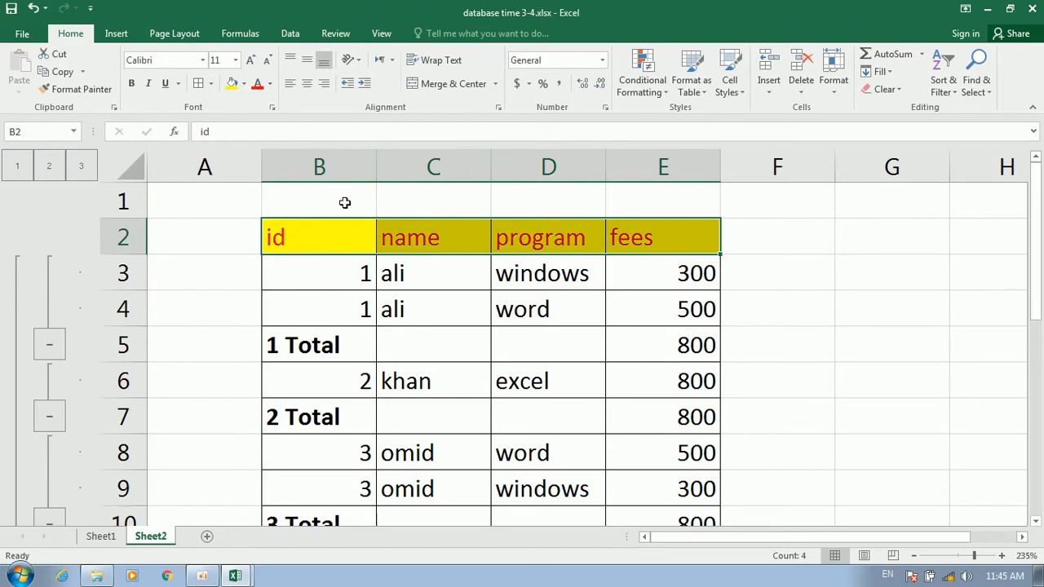
pyautogui.scroll(-5, 647, 378)
pyautogui.scroll(2, 659, 334)
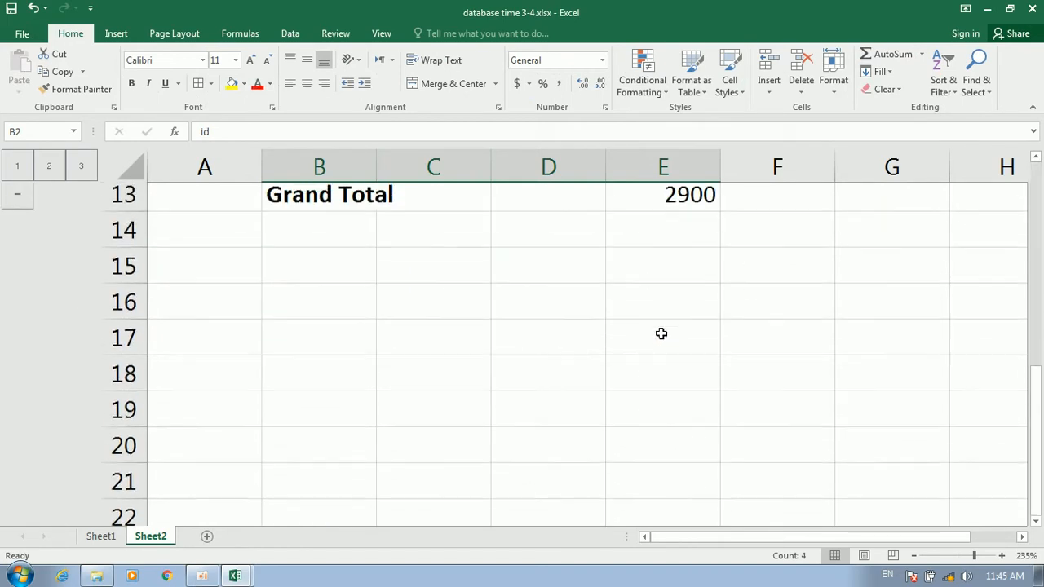
pyautogui.moveTo(697, 309)
pyautogui.mouseDown()
pyautogui.moveTo(372, 107)
pyautogui.moveTo(229, 111)
pyautogui.moveTo(344, 116)
pyautogui.moveTo(300, 211)
pyautogui.moveTo(300, 234)
pyautogui.mouseUp()
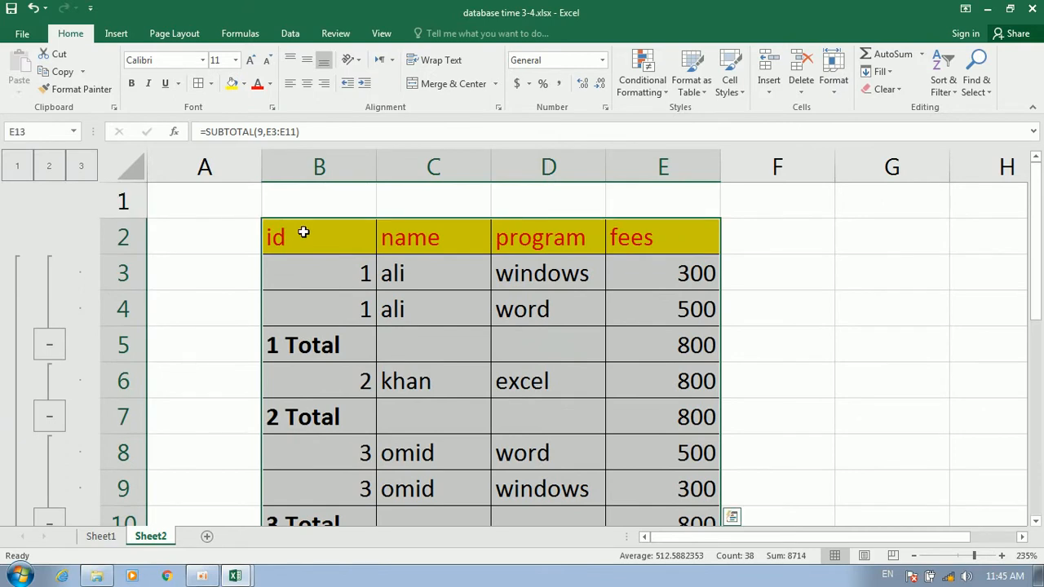
# Reapply Subtotal with 'Page break between groups' ticked, then click cell D5
pyautogui.click(290, 34)
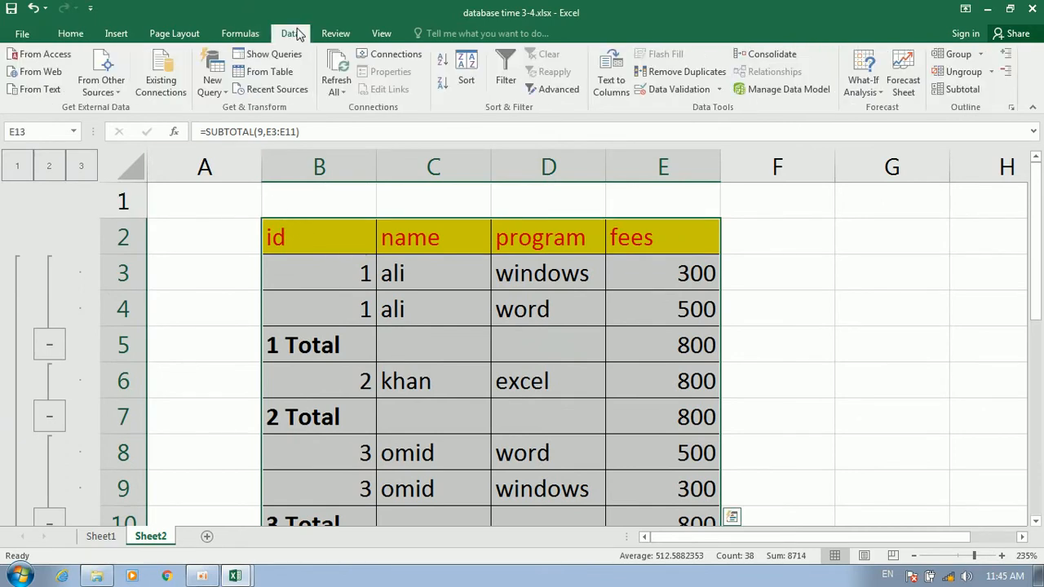
pyautogui.click(954, 90)
pyautogui.click(699, 303)
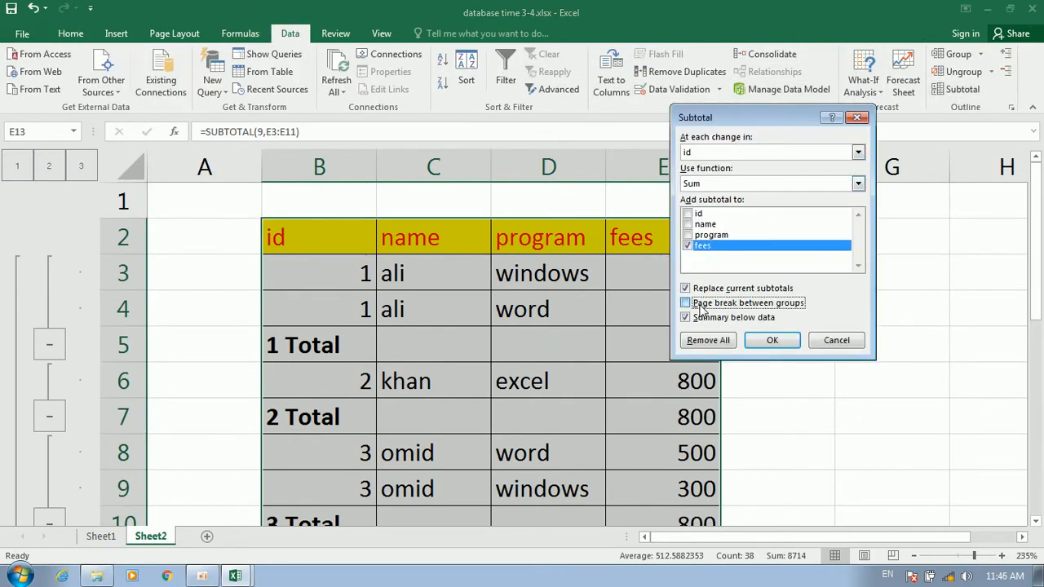
pyautogui.click(788, 340)
pyautogui.click(546, 353)
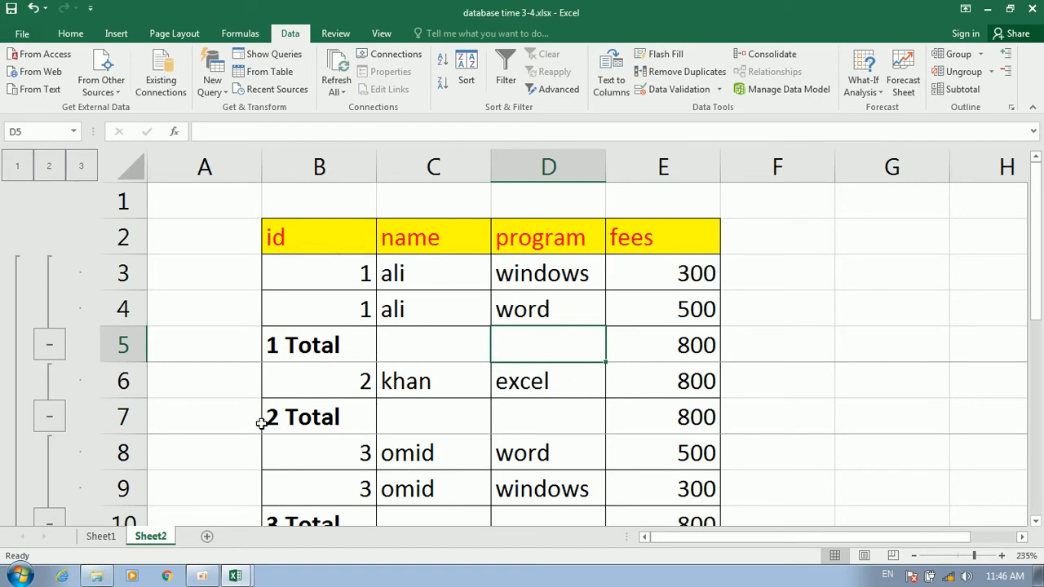
pyautogui.click(474, 446)
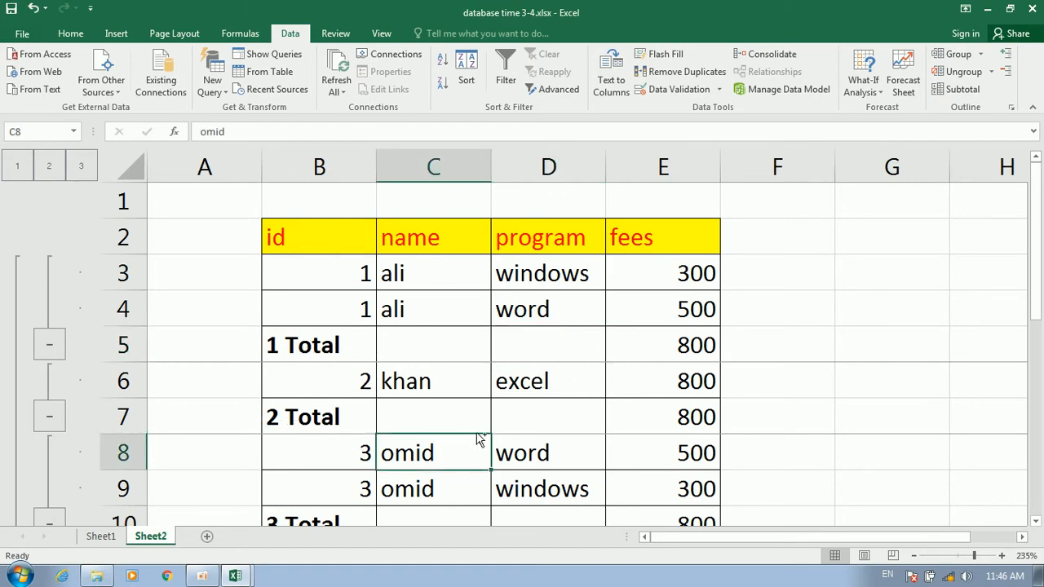
pyautogui.hotkey('ctrl', 'p')
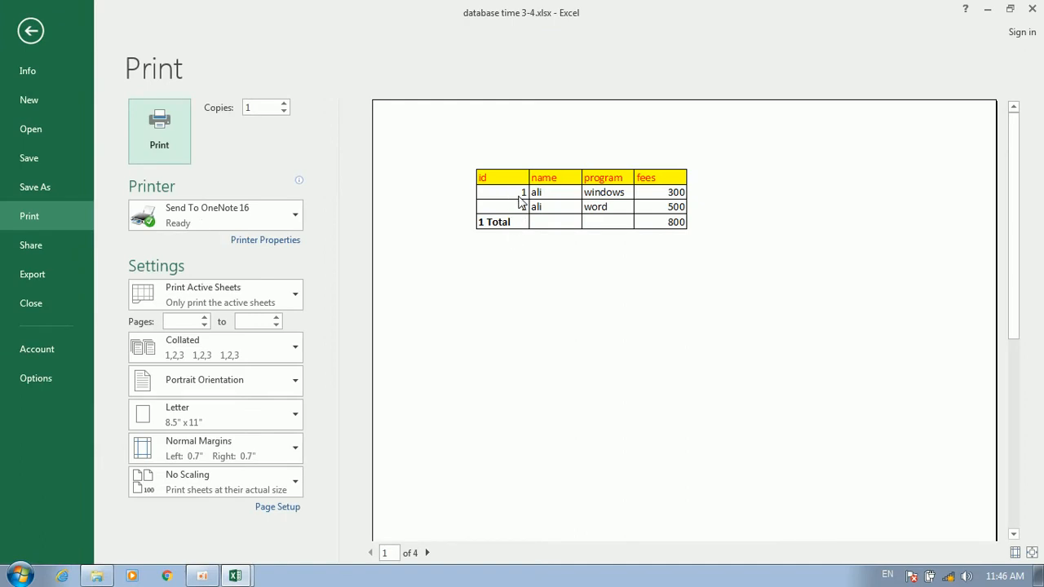
pyautogui.click(426, 553)
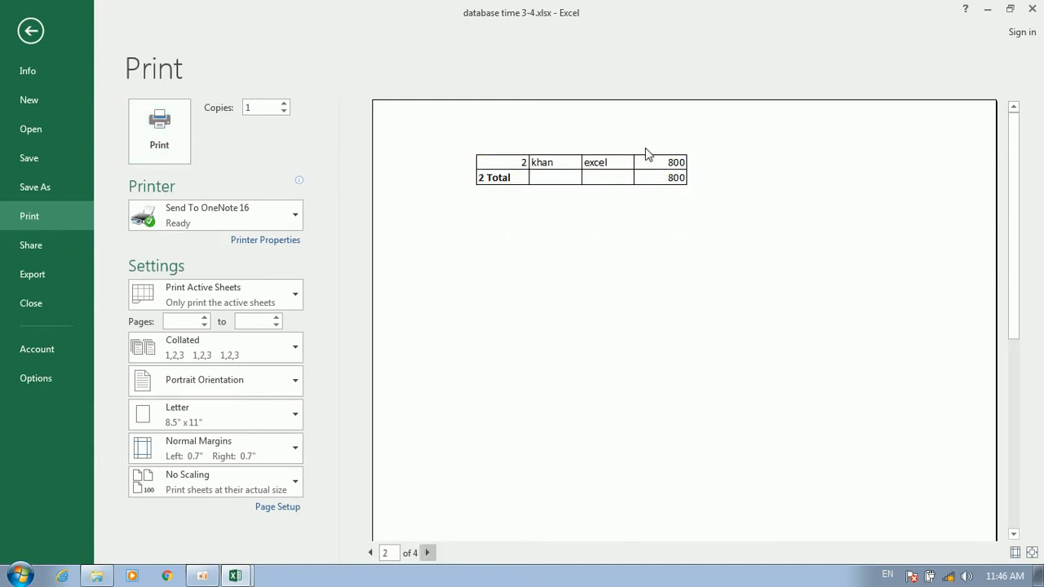
pyautogui.click(428, 552)
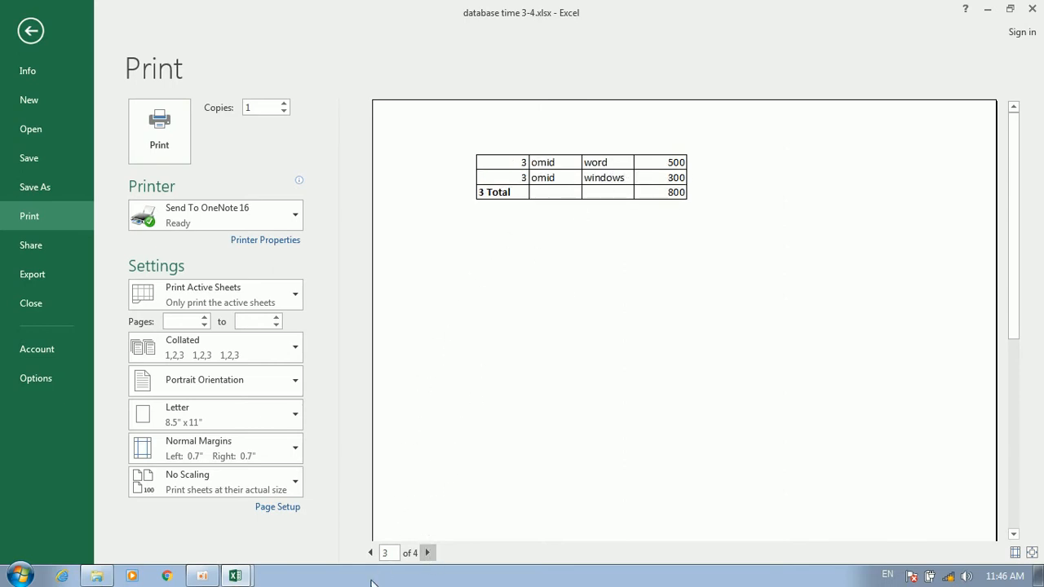
pyautogui.click(371, 553)
pyautogui.click(370, 552)
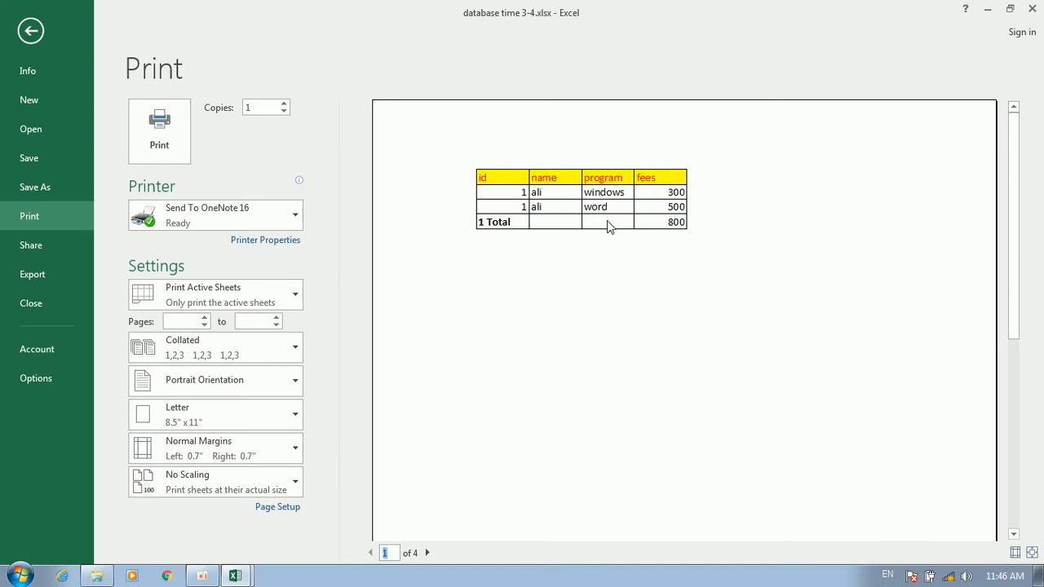
pyautogui.click(427, 552)
pyautogui.click(426, 553)
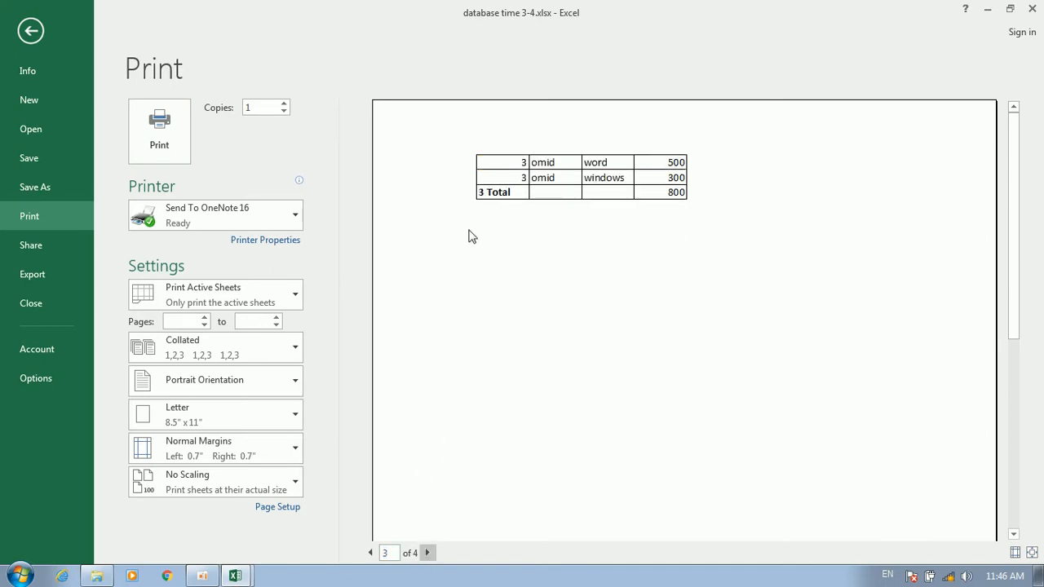
pyautogui.click(32, 31)
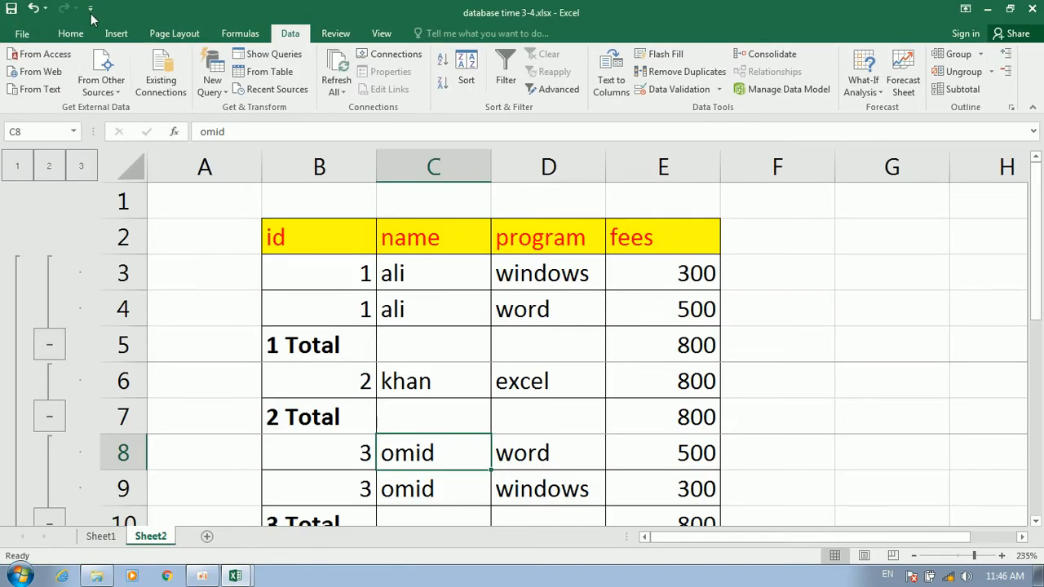
# In Page Setup, set row 2 as the rows to repeat at top of each page
pyautogui.click(171, 34)
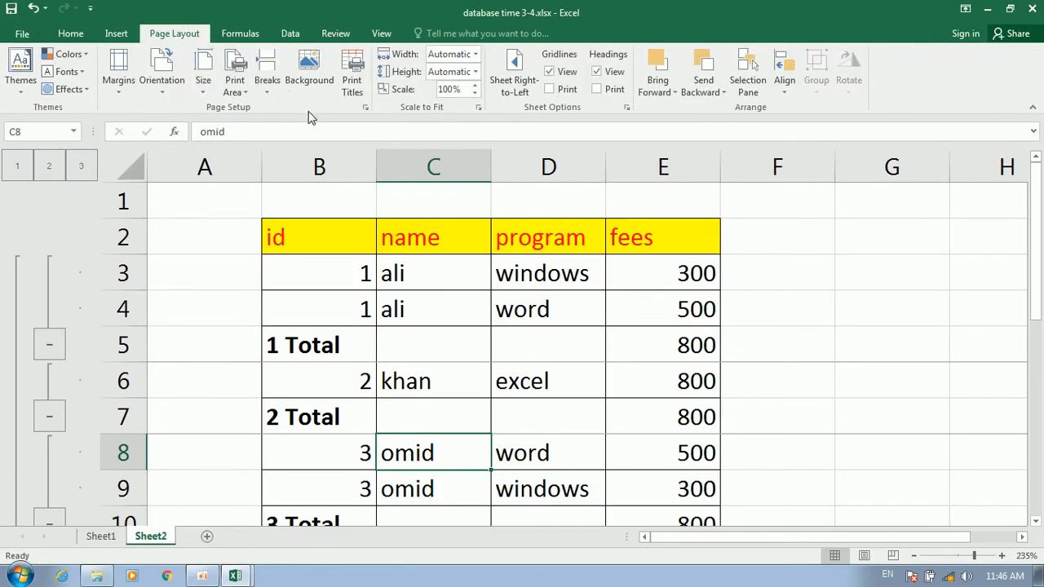
pyautogui.click(365, 107)
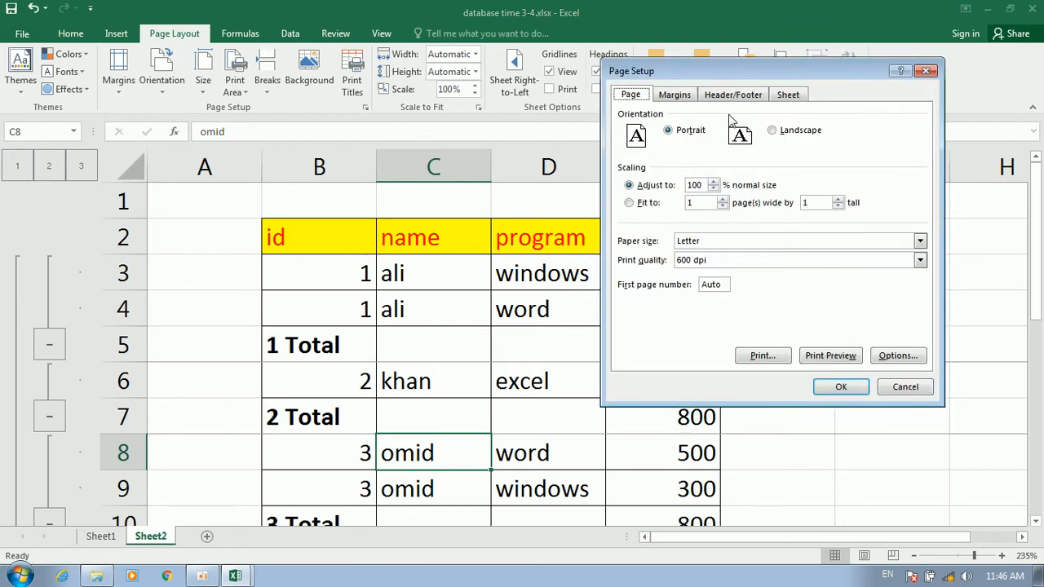
pyautogui.click(802, 96)
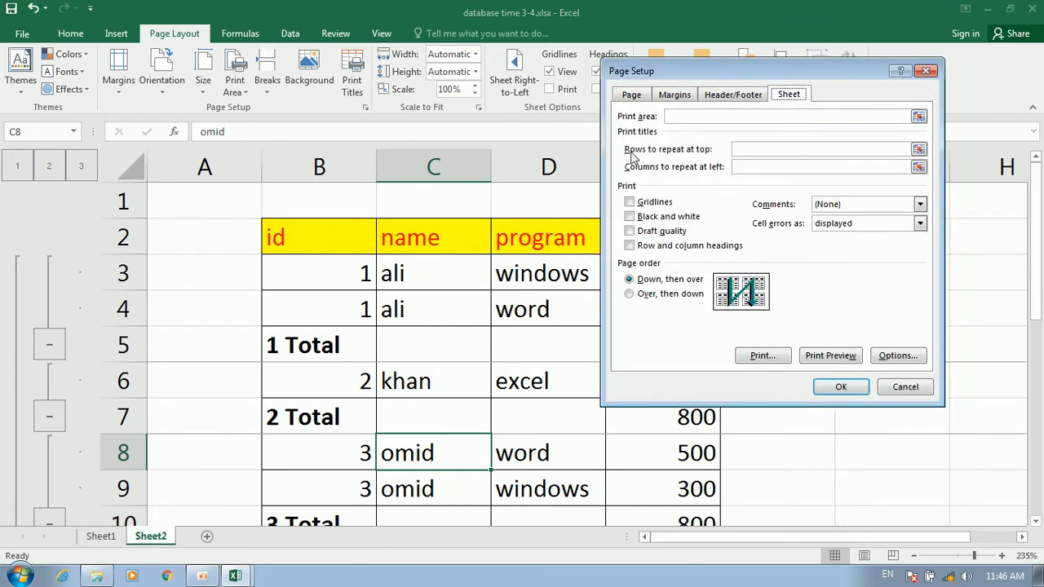
pyautogui.click(919, 150)
pyautogui.click(124, 236)
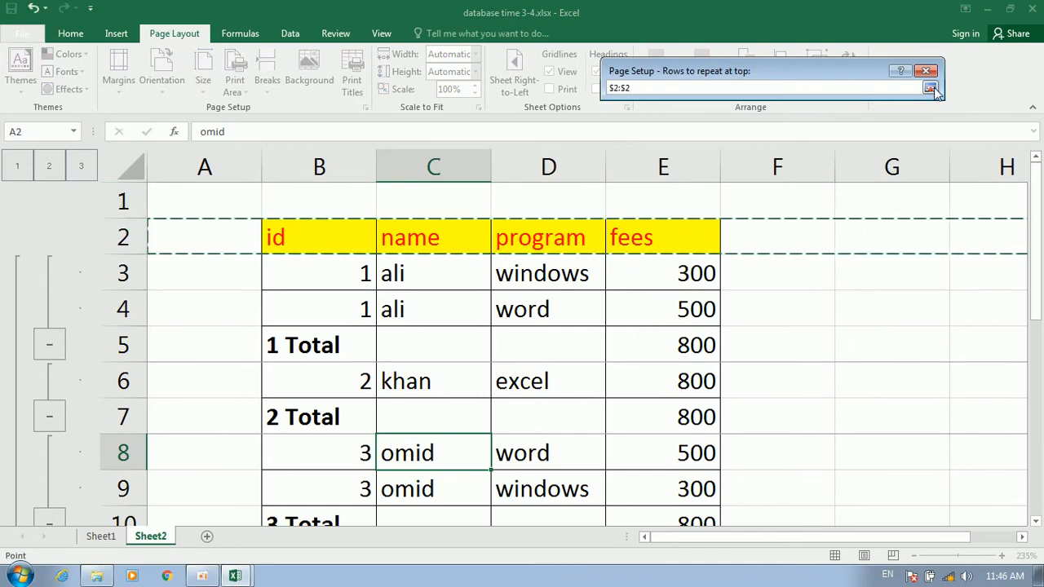
pyautogui.click(930, 87)
pyautogui.click(853, 389)
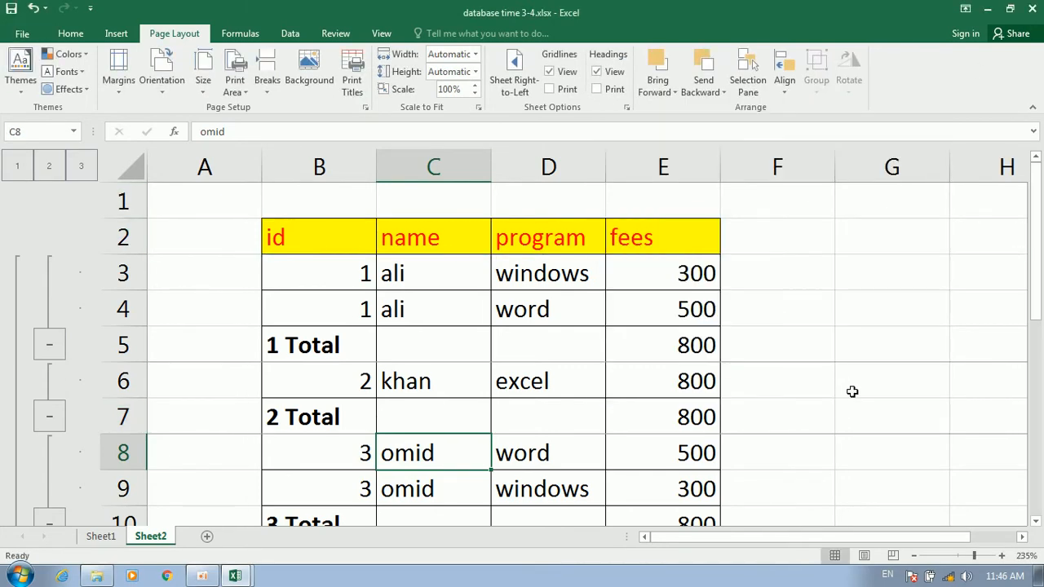
# Preview the printout, paging through to page 3, and return to the sheet
pyautogui.hotkey('ctrl', 'p')
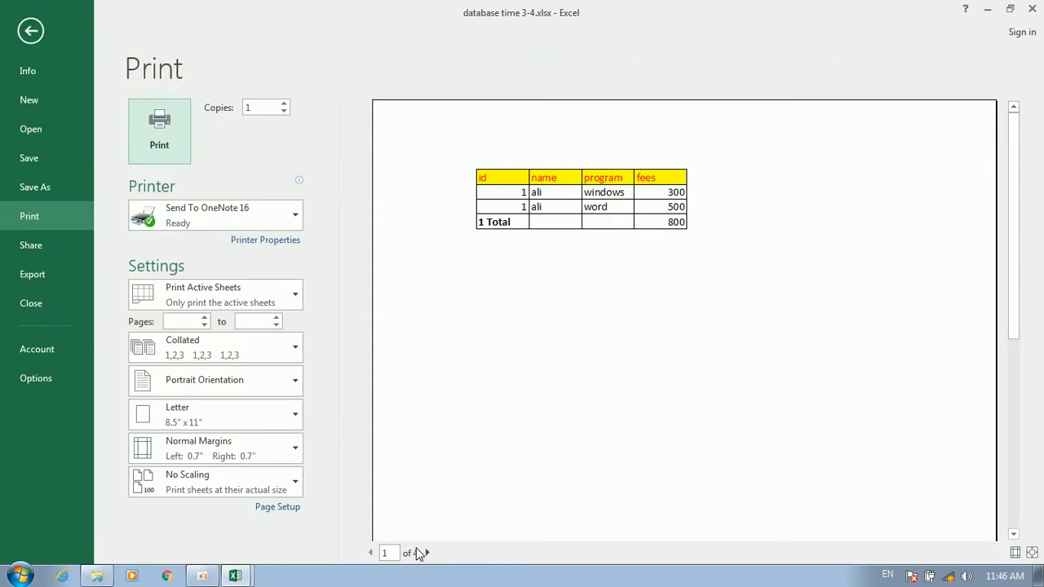
pyautogui.click(426, 553)
pyautogui.click(426, 553)
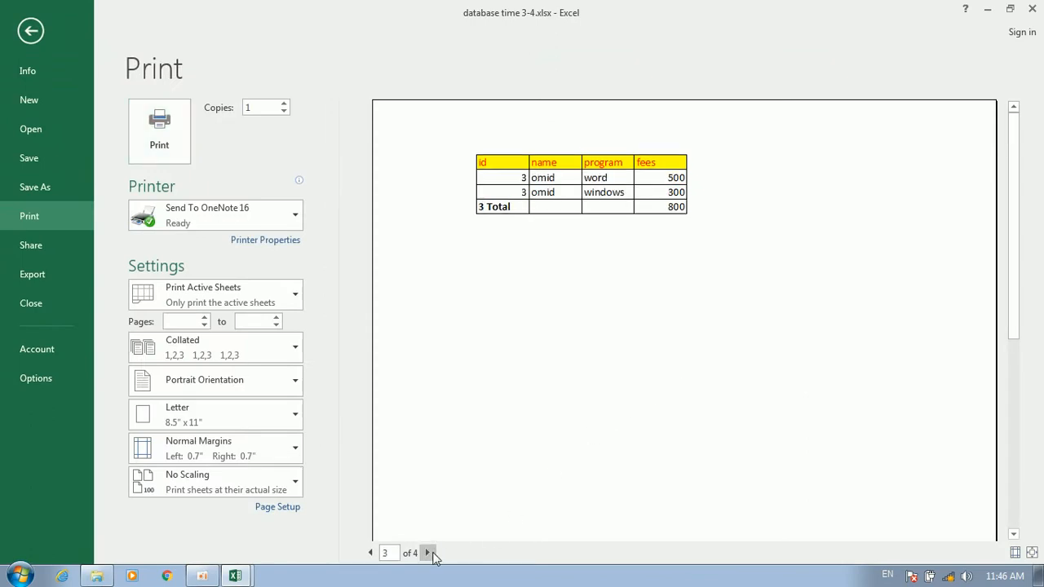
pyautogui.click(30, 30)
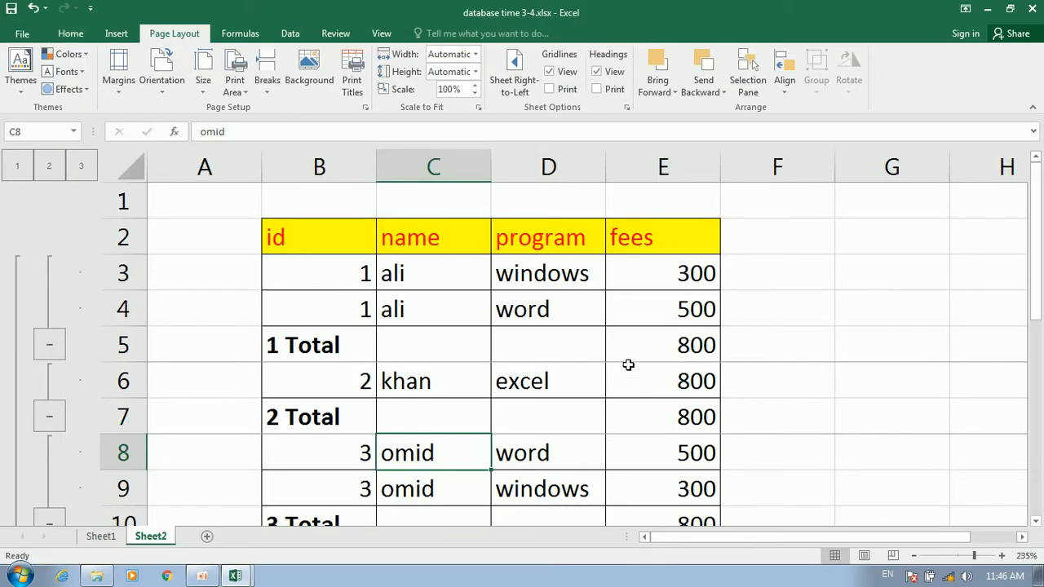
# Clear the rows-to-repeat-at-top print title in Page Setup
pyautogui.scroll(-5, 652, 389)
pyautogui.scroll(1, 653, 336)
pyautogui.scroll(2, 653, 337)
pyautogui.moveTo(661, 315); pyautogui.dragTo(325, 175)
pyautogui.click(432, 279)
pyautogui.click(329, 229)
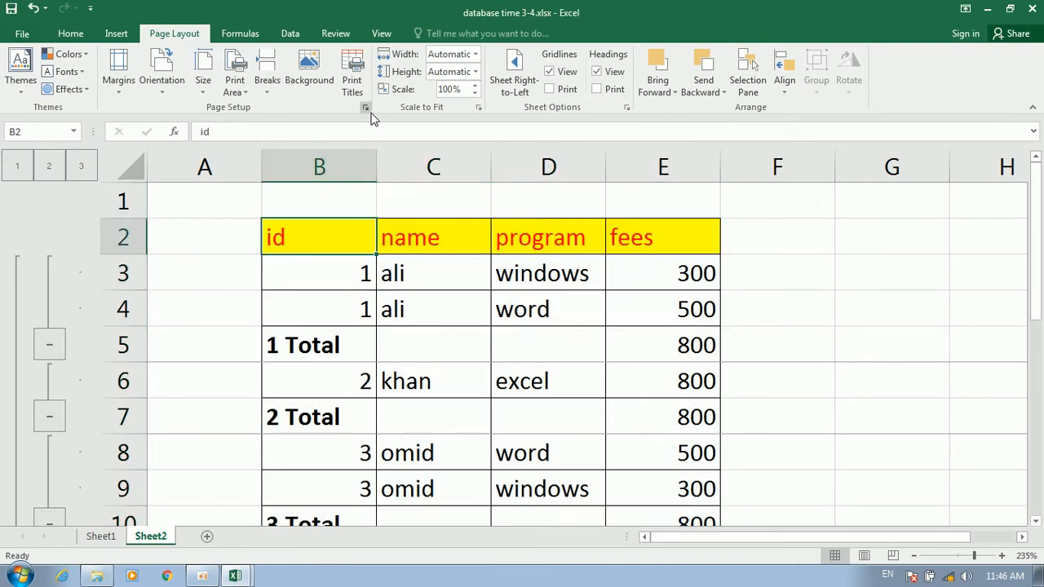
pyautogui.click(365, 107)
pyautogui.click(792, 97)
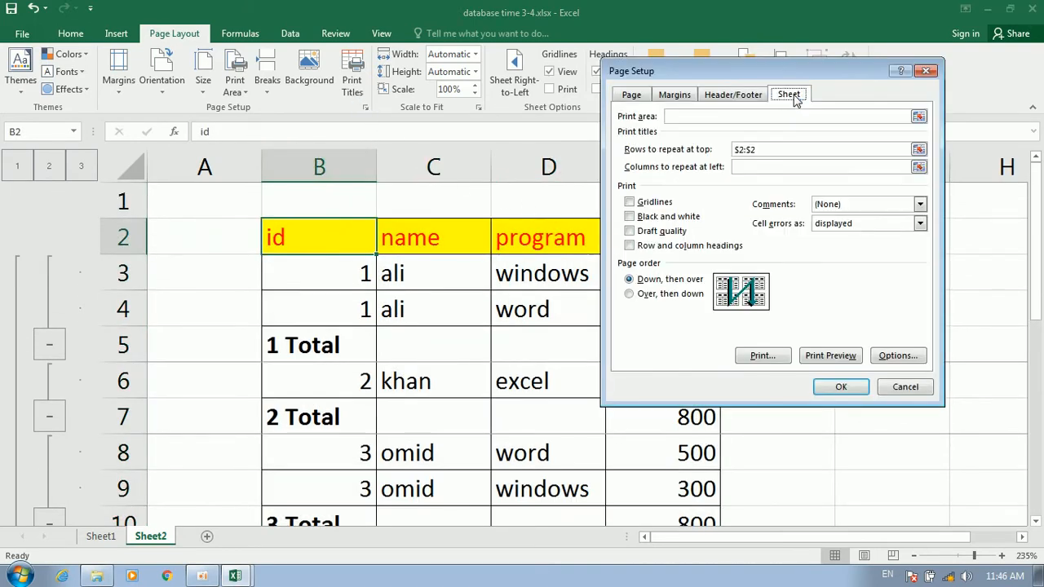
pyautogui.click(793, 151)
pyautogui.press('BackSpace')
pyautogui.press('BackSpace')
pyautogui.press('BackSpace')
pyautogui.press('BackSpace')
pyautogui.press('BackSpace')
pyautogui.click(842, 387)
# Select the subtotalled table from E13 up to the header row
pyautogui.click(759, 354)
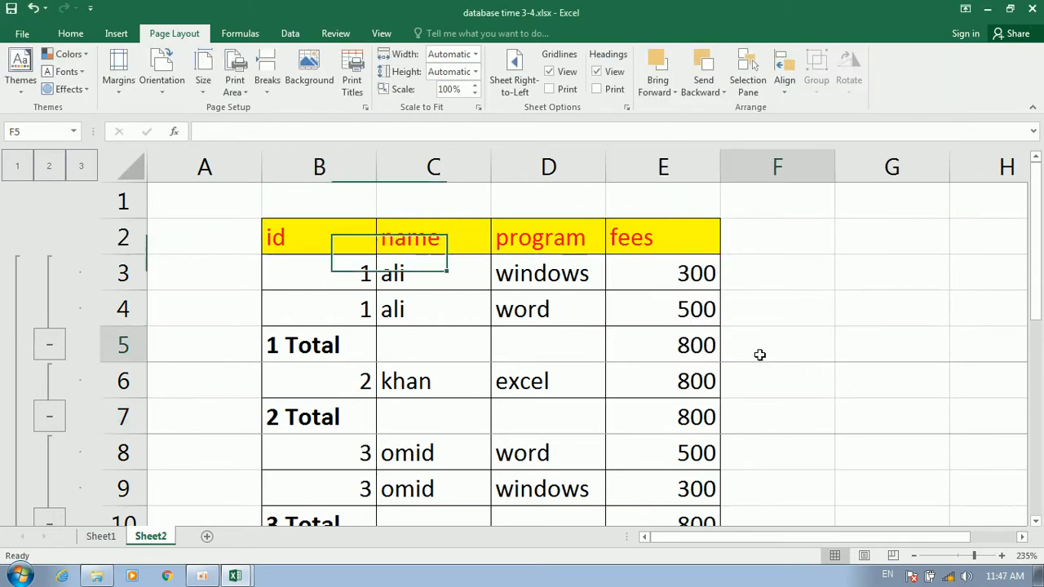
pyautogui.scroll(-5, 694, 370)
pyautogui.scroll(1, 706, 345)
pyautogui.scroll(1, 705, 344)
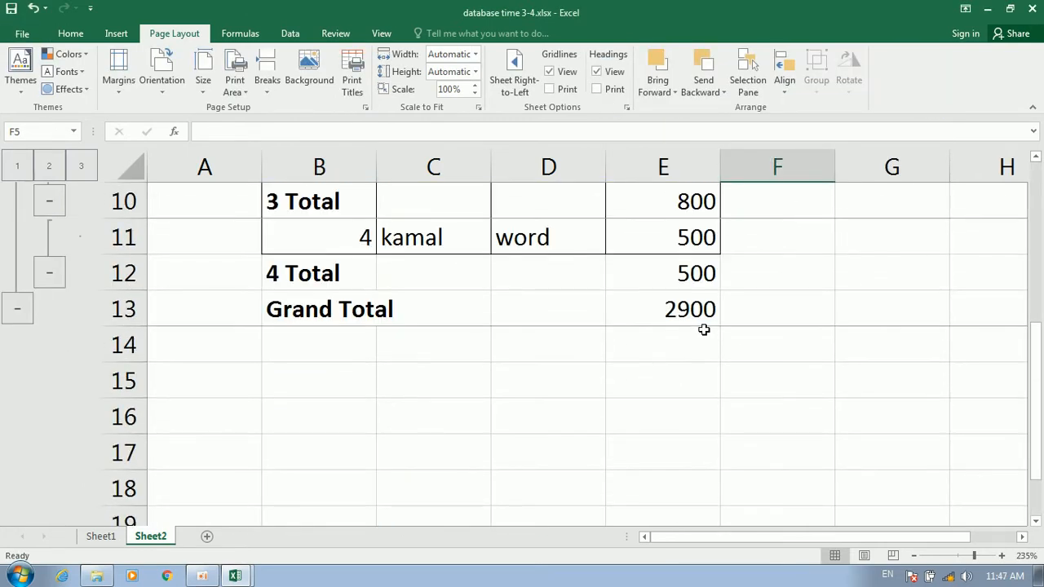
pyautogui.moveTo(703, 305); pyautogui.dragTo(267, 236)
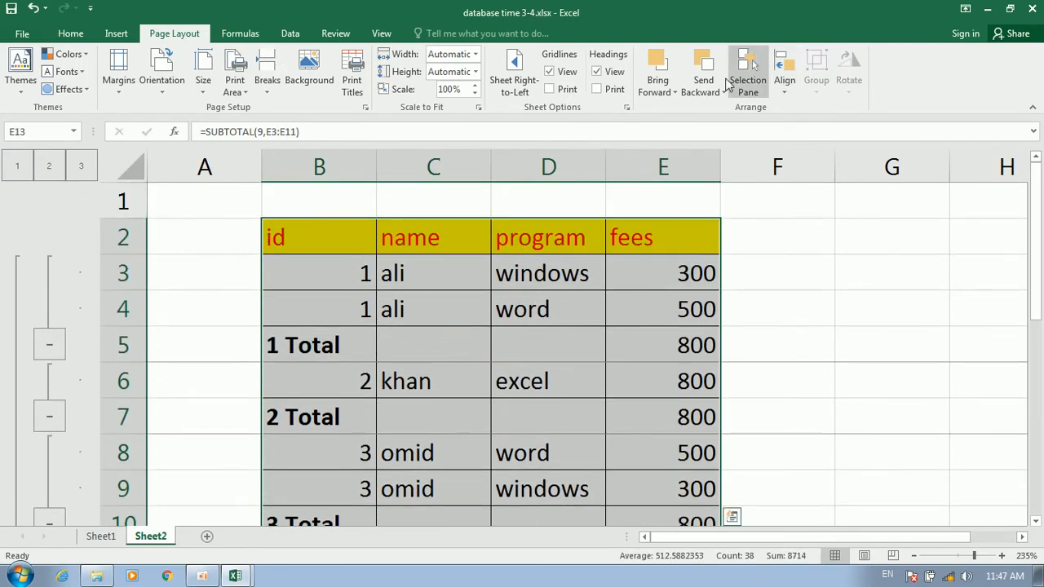
# Reapply Subtotal with 'Page break between groups' turned off
pyautogui.click(290, 33)
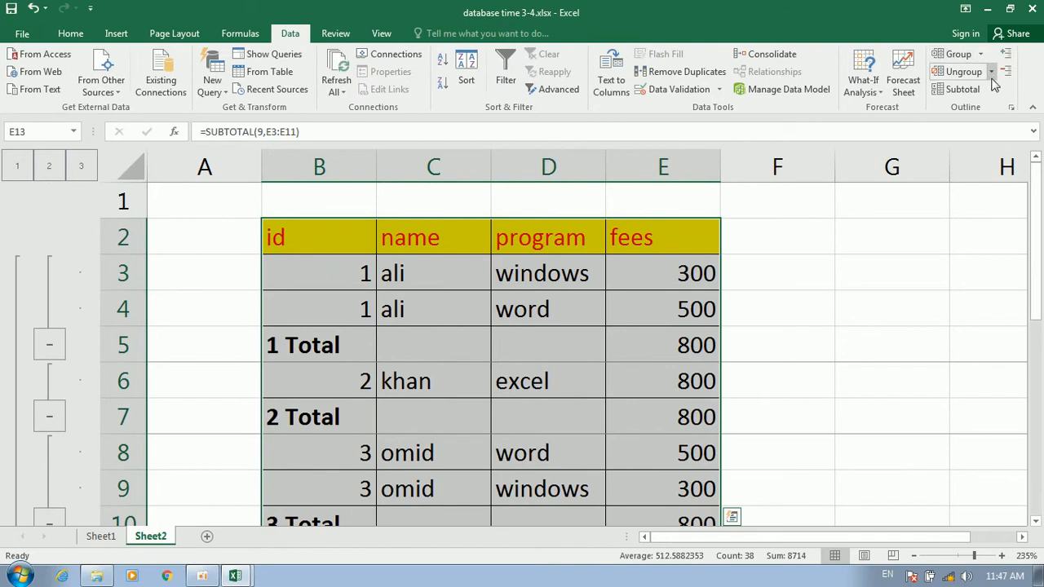
pyautogui.click(962, 90)
pyautogui.click(740, 303)
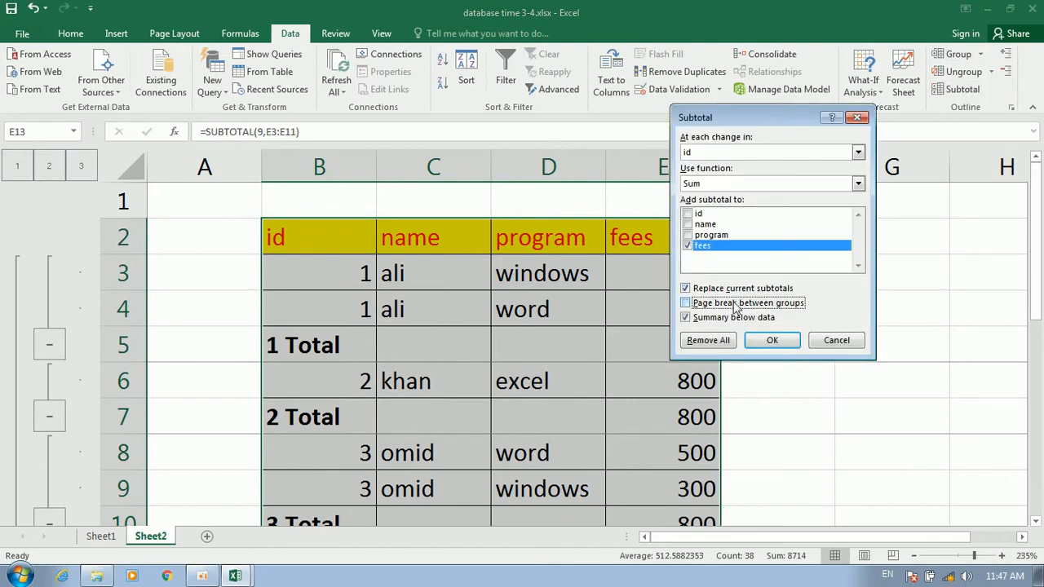
pyautogui.click(769, 340)
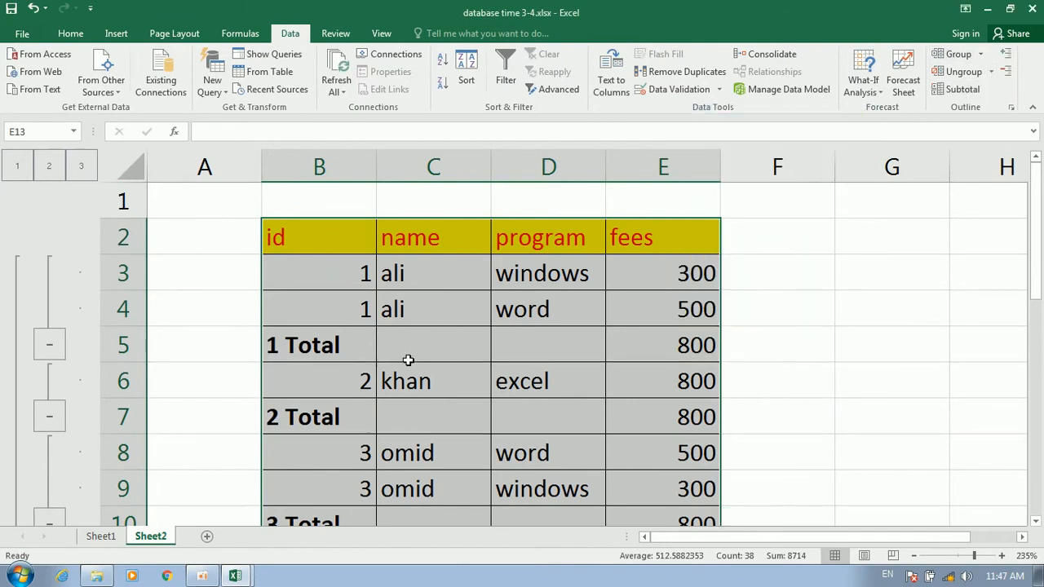
pyautogui.scroll(-4, 437, 311)
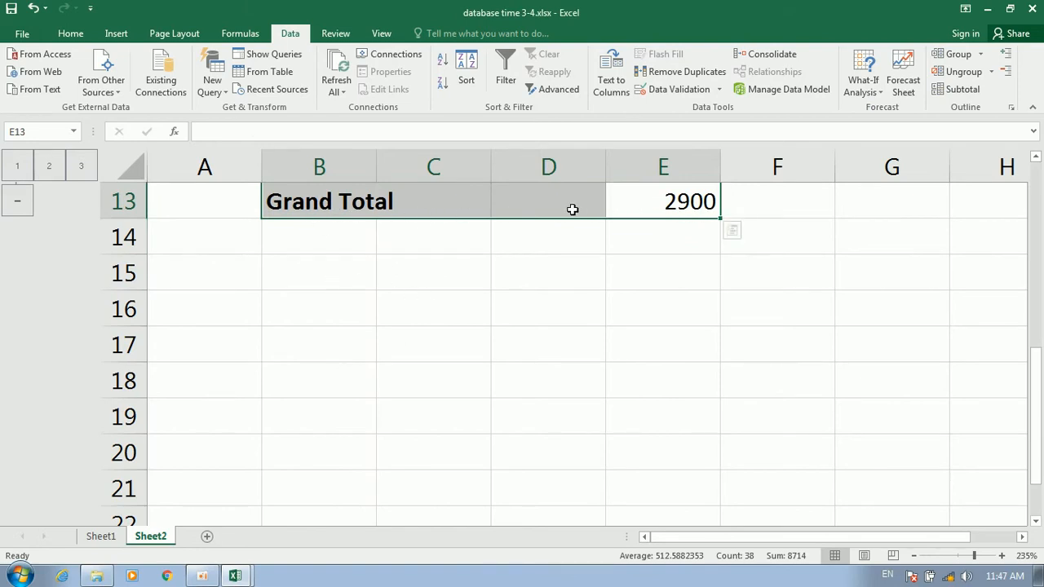
pyautogui.scroll(2, 521, 216)
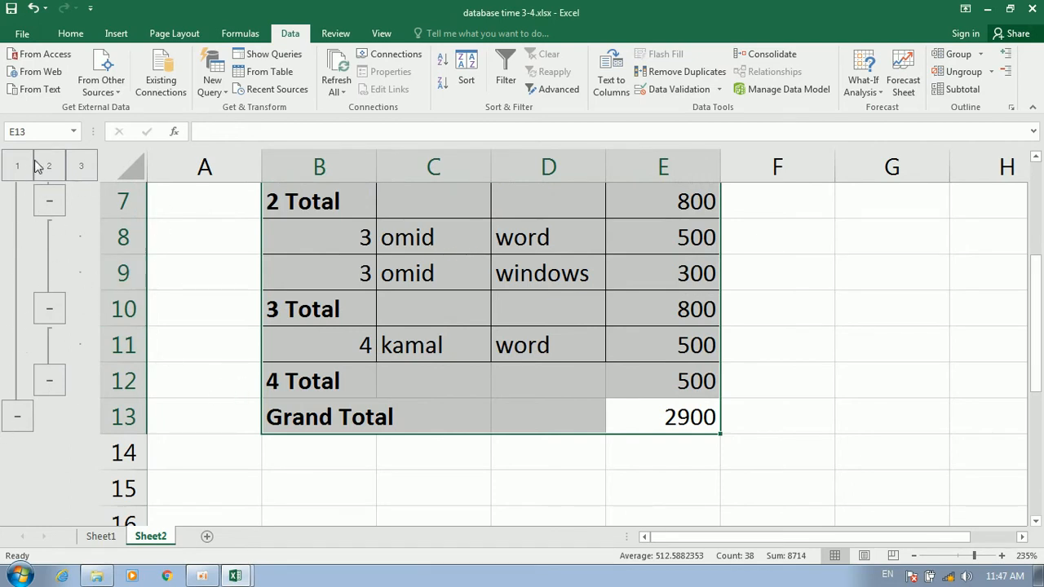
pyautogui.scroll(2, 411, 374)
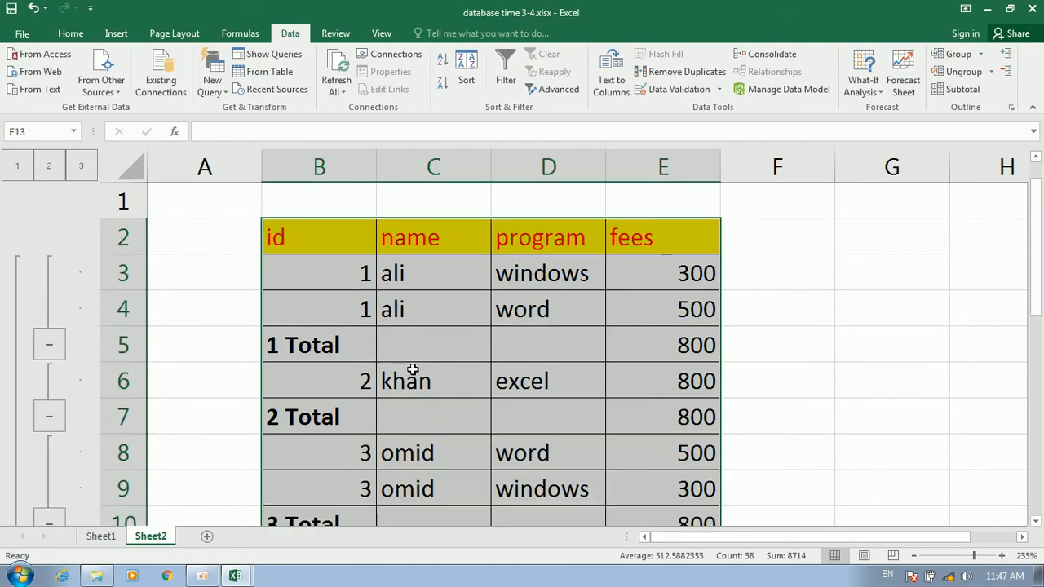
# Reapply Subtotal with 'Summary below data' unticked, putting totals above each group
pyautogui.click(962, 89)
pyautogui.click(728, 318)
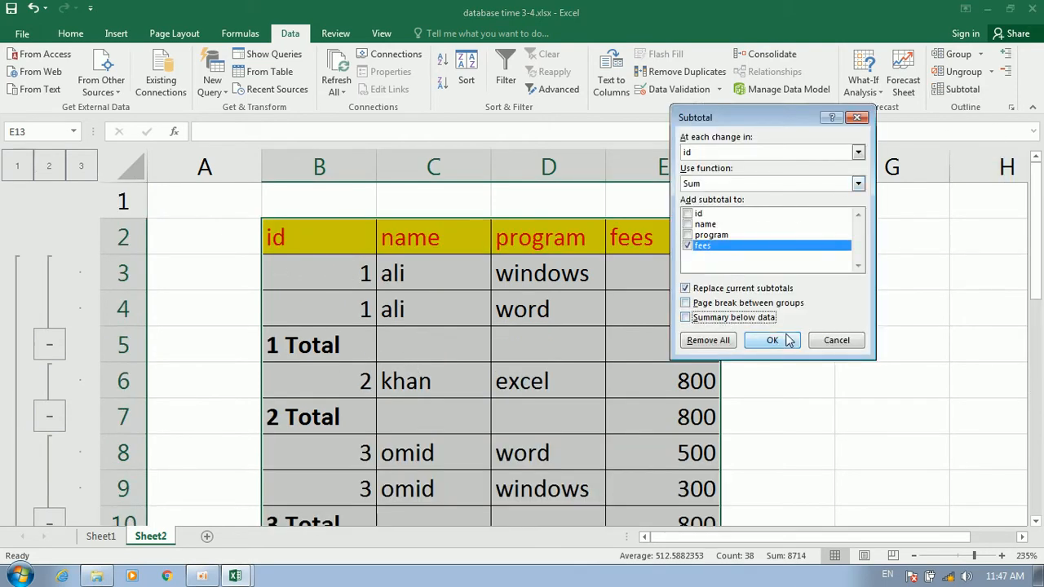
pyautogui.click(772, 341)
pyautogui.scroll(-2, 603, 345)
pyautogui.scroll(2, 576, 343)
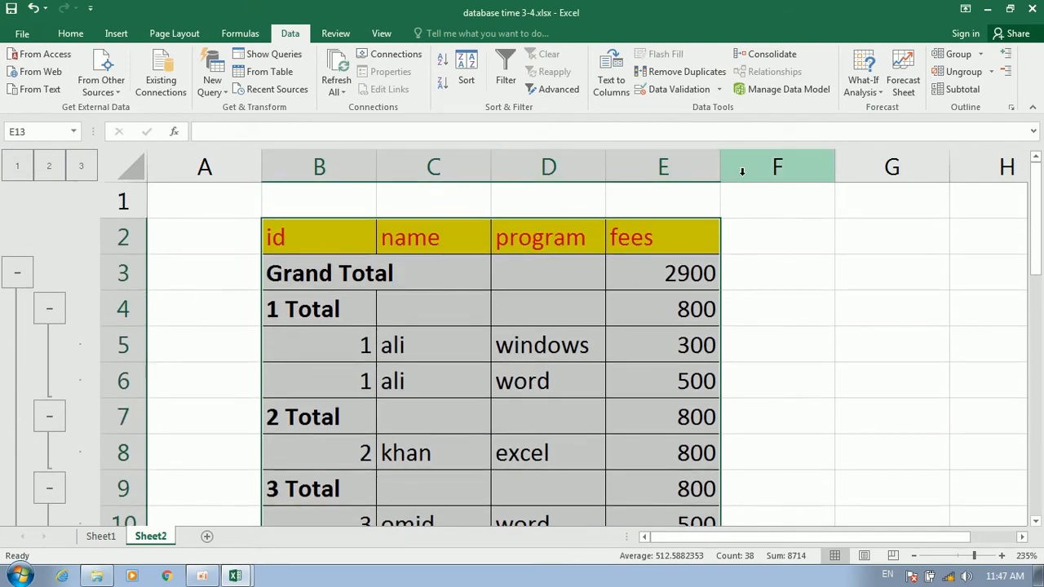
# Remove all subtotals, with 'Summary below data' ticked again, then click cell E5
pyautogui.click(955, 90)
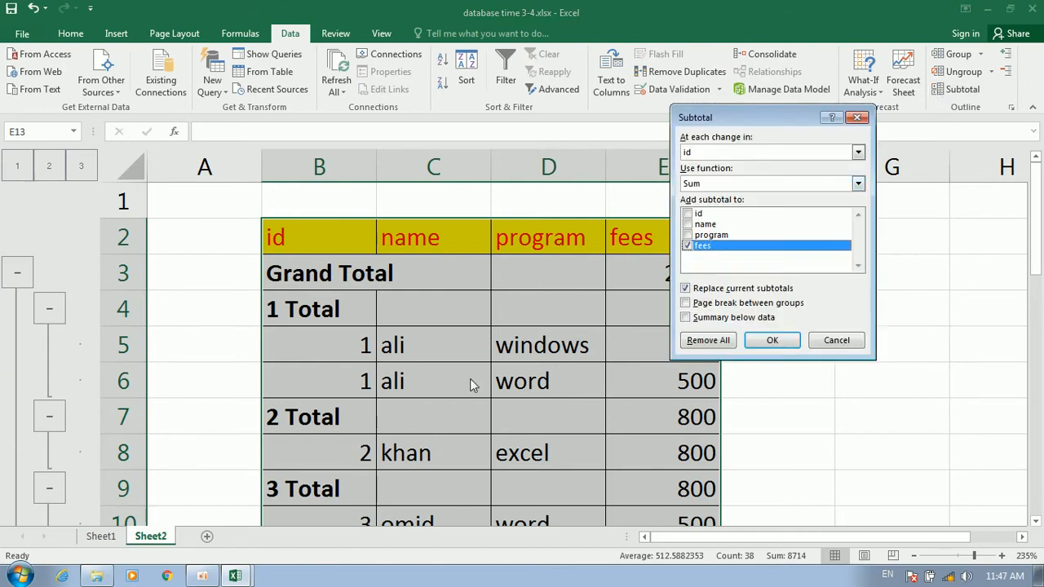
pyautogui.click(695, 322)
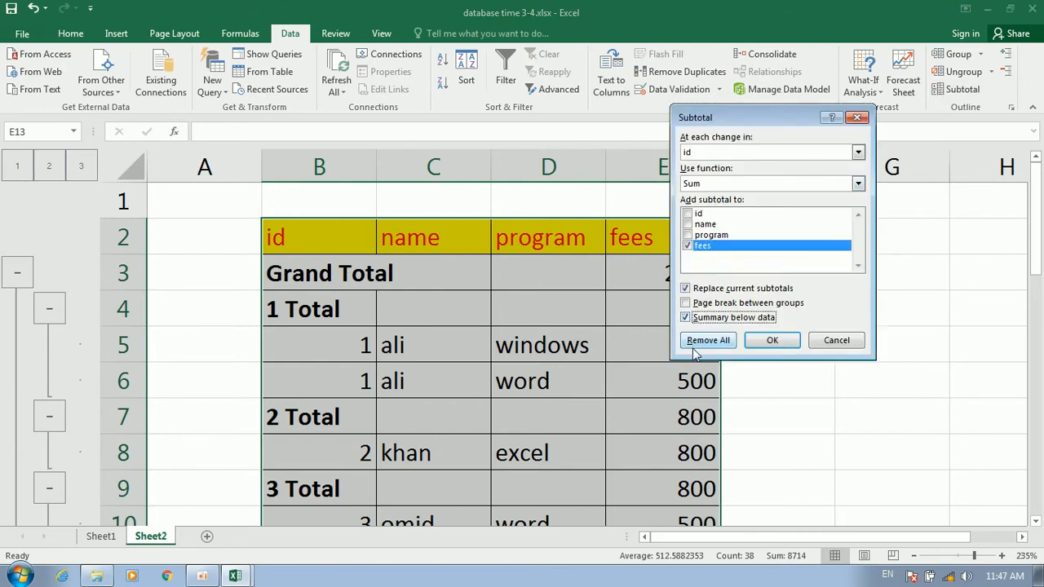
pyautogui.click(697, 341)
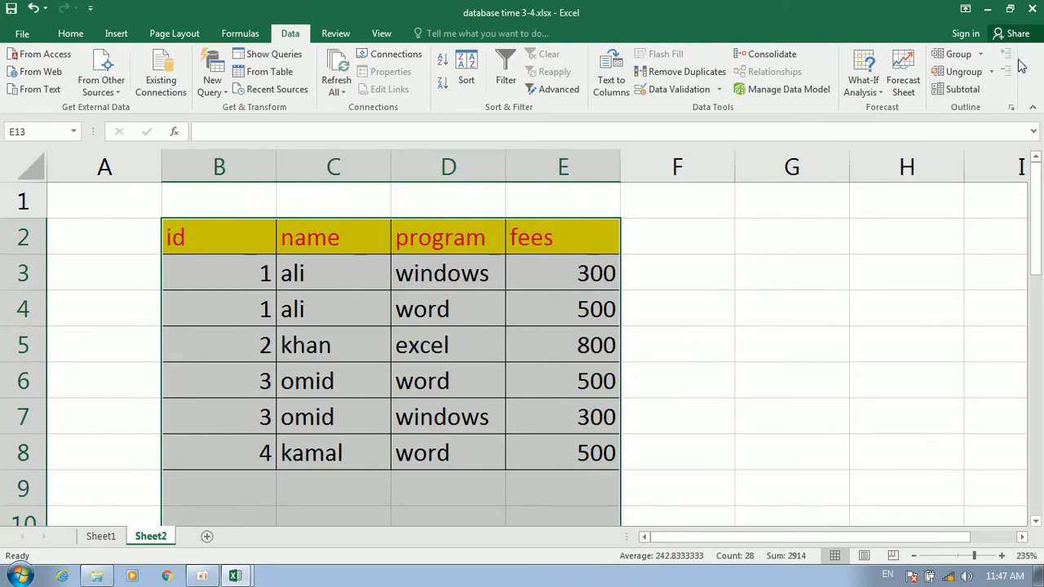
pyautogui.click(606, 338)
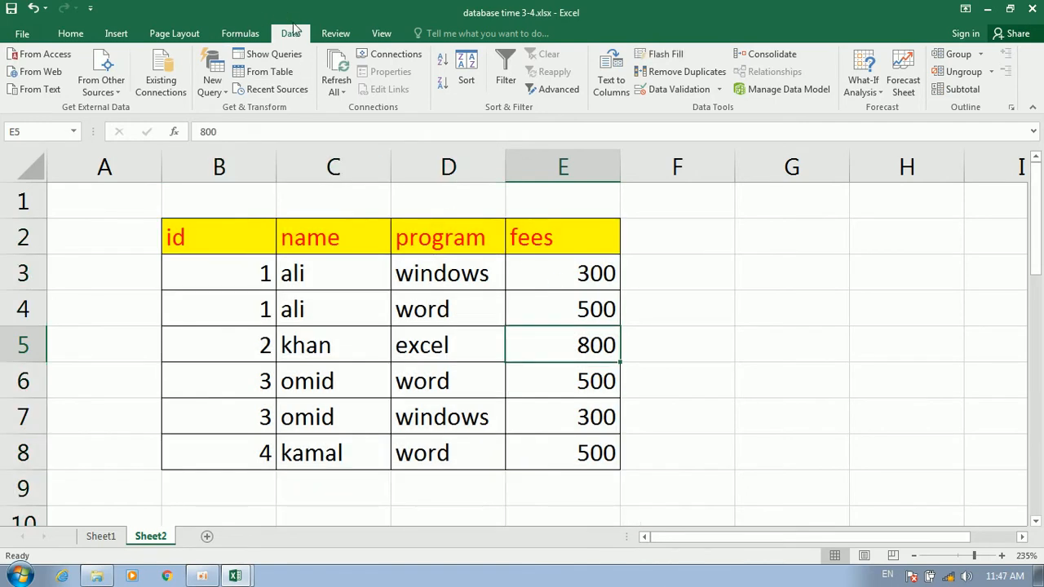
# Show the Review tab and start typing 'booo' into cell E11
pyautogui.click(338, 34)
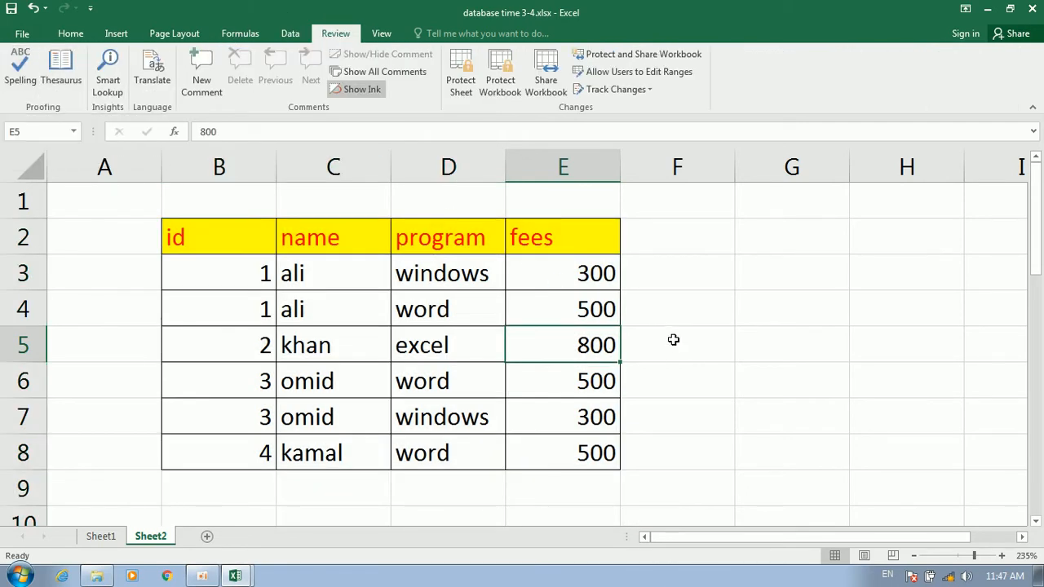
pyautogui.scroll(-2, 699, 383)
pyautogui.scroll(-3, 666, 375)
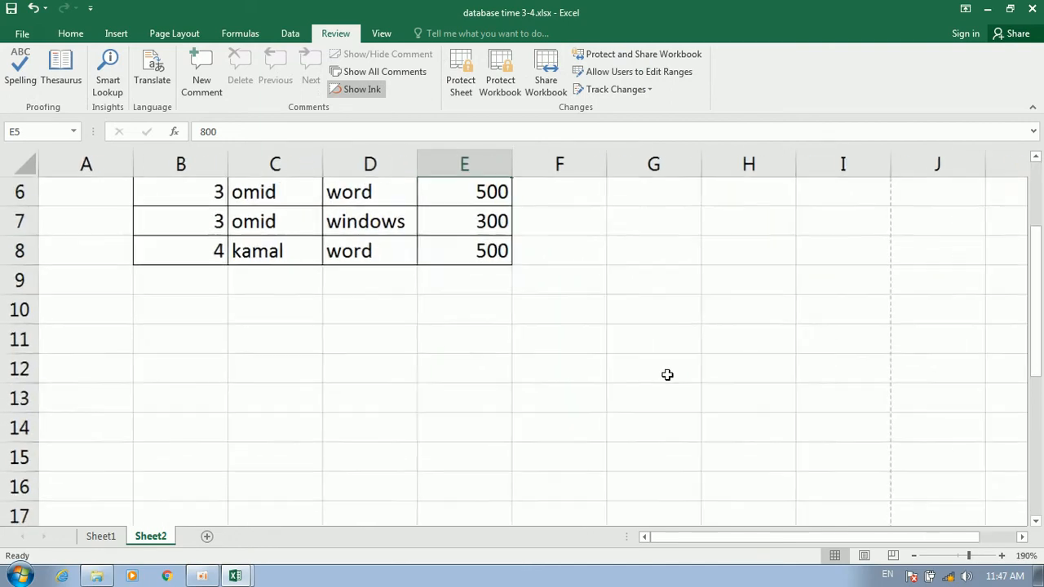
pyautogui.click(459, 320)
pyautogui.click(459, 336)
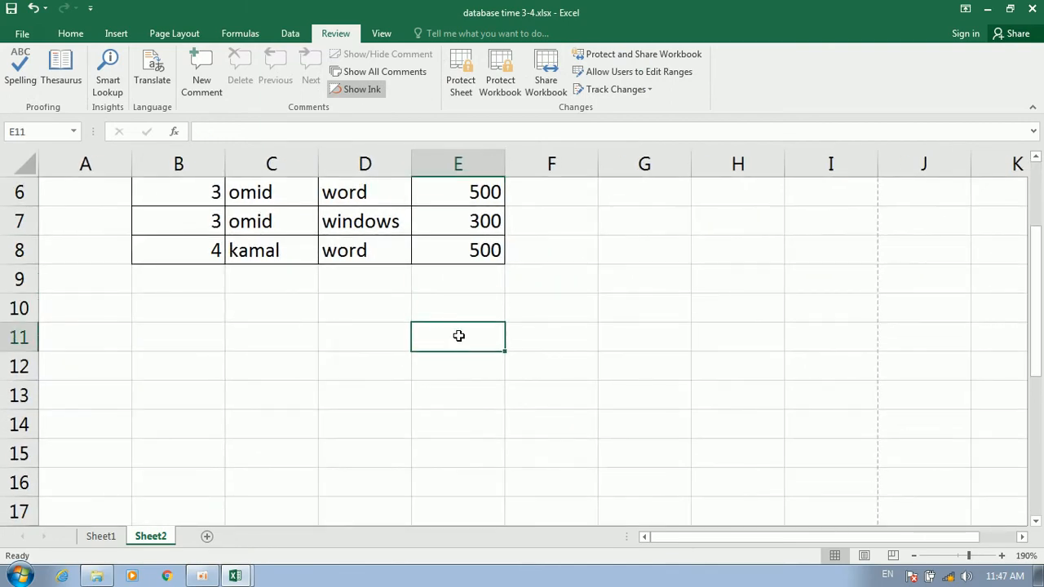
pyautogui.write('boook')
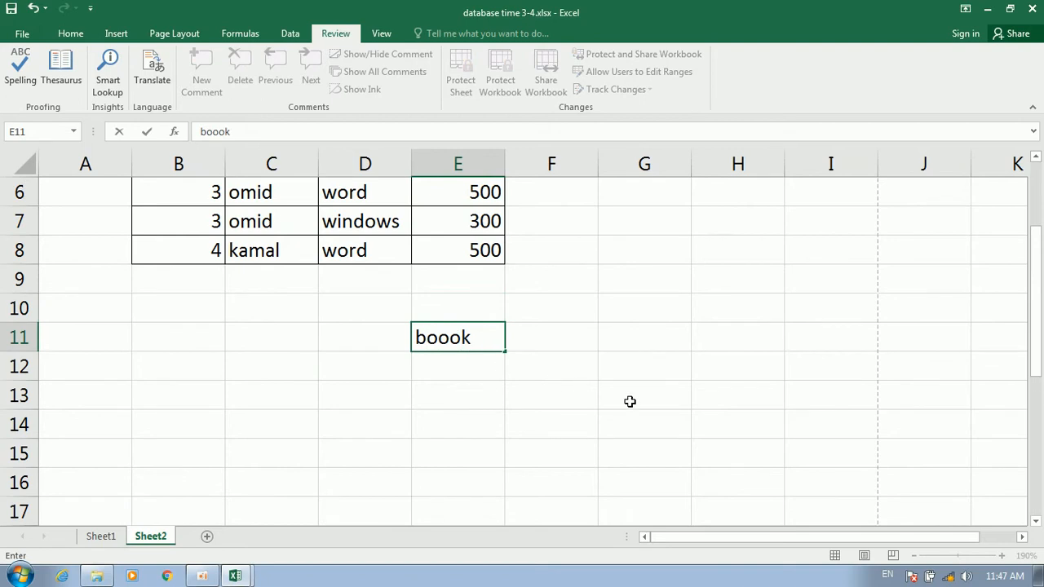
# Commit 'boook' in E11 and enter 'boook' in H13
pyautogui.click(683, 397)
pyautogui.write('bi')
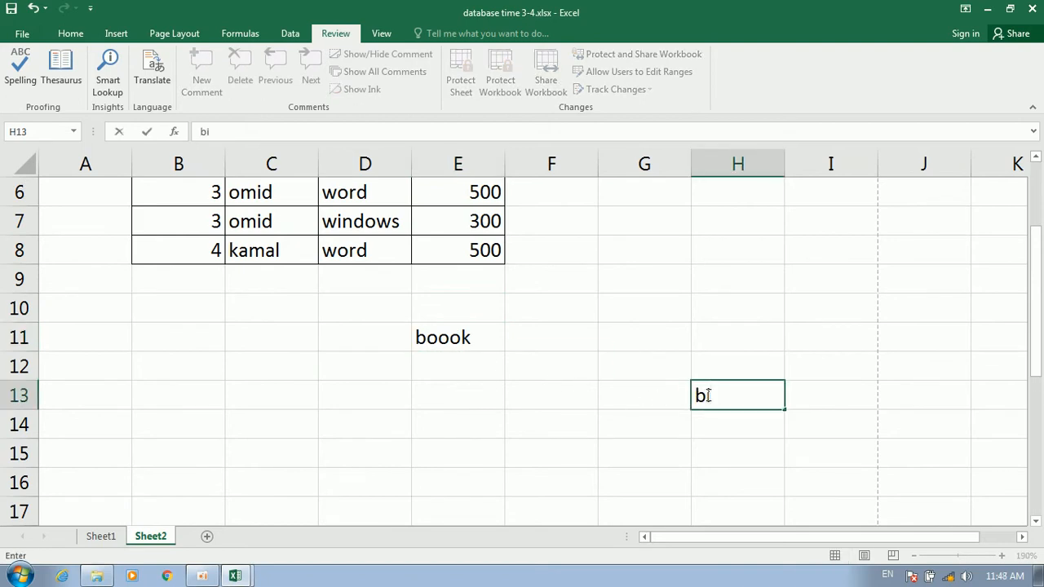
pyautogui.write('oook')
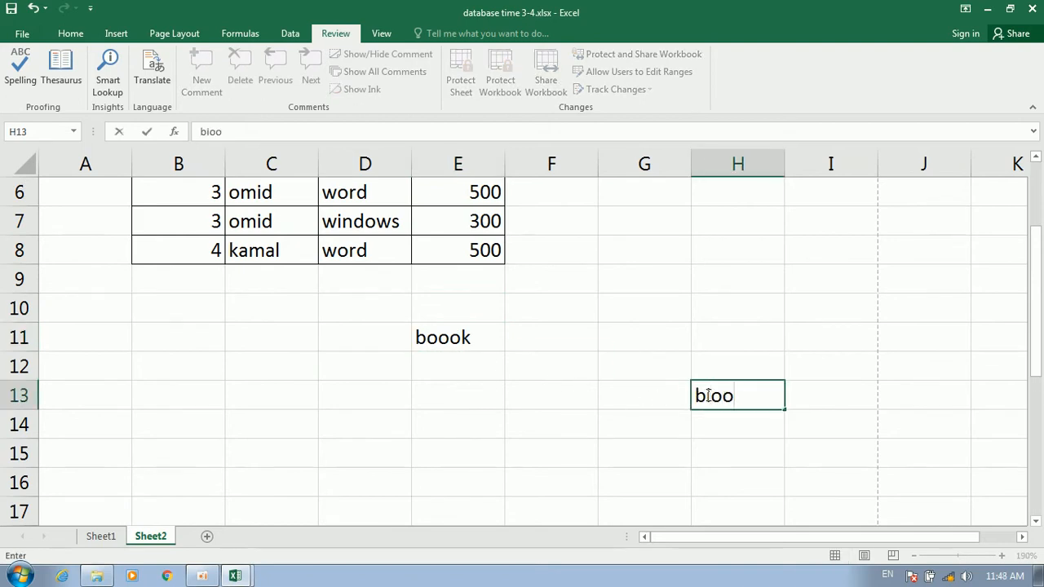
pyautogui.click(737, 368)
pyautogui.click(724, 396)
pyautogui.write('boook')
pyautogui.click(746, 352)
# Spell-check from H13, using Change All to replace 'boook' with 'book', then close the checker
pyautogui.click(736, 396)
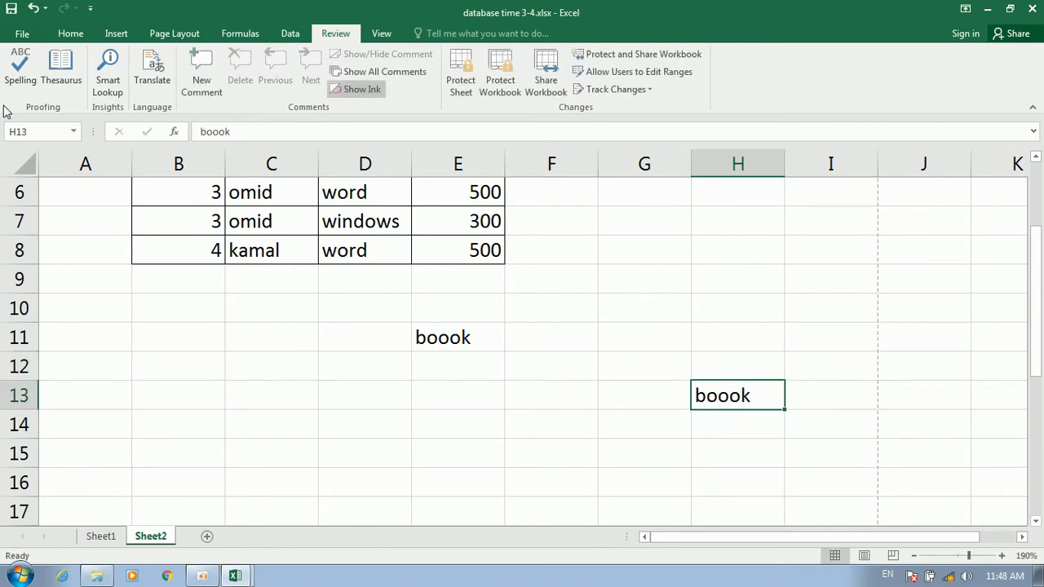
pyautogui.click(12, 62)
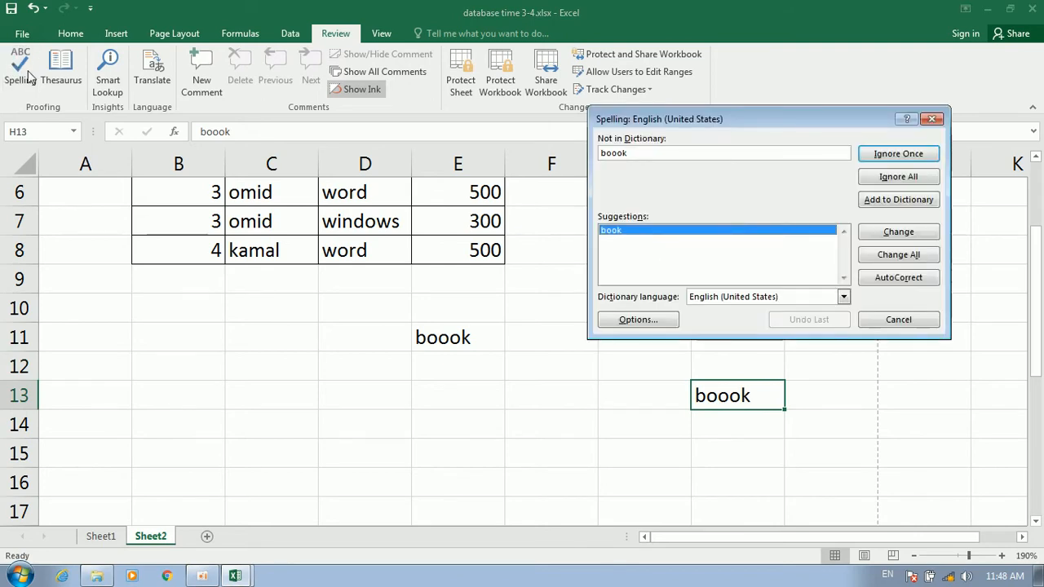
pyautogui.moveTo(638, 154); pyautogui.dragTo(573, 150)
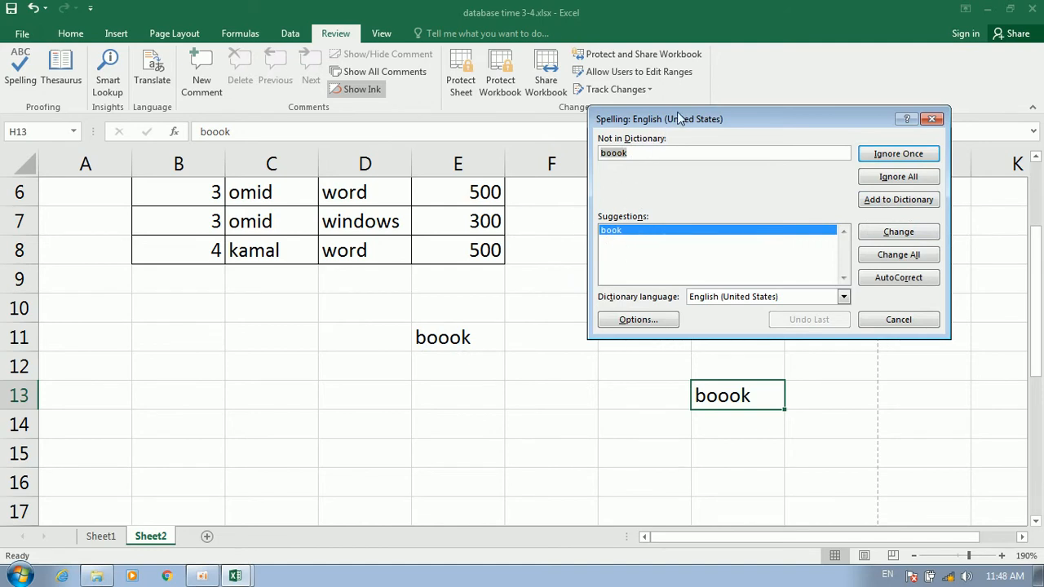
pyautogui.moveTo(679, 119); pyautogui.dragTo(644, 164)
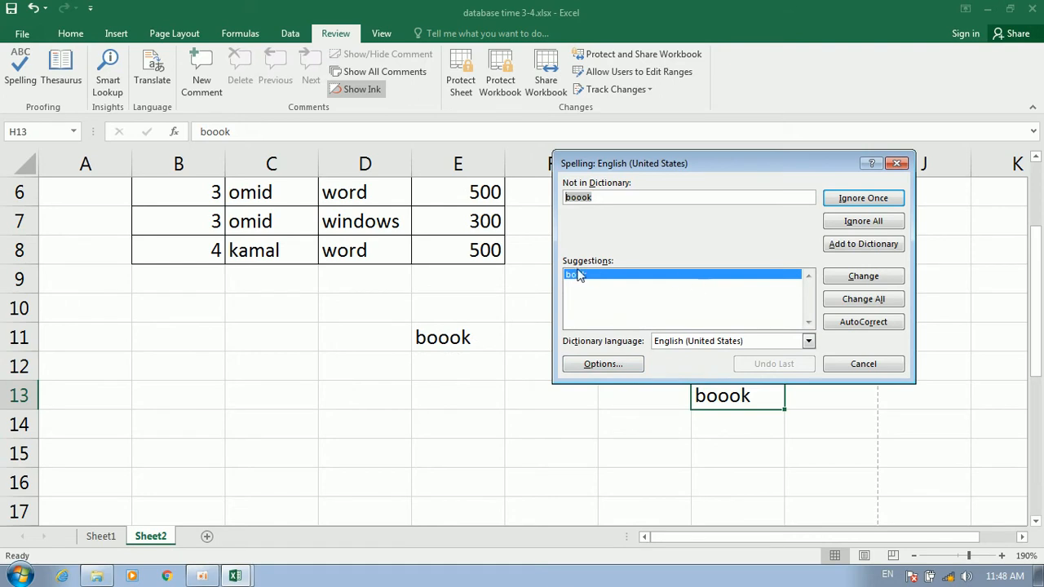
pyautogui.click(862, 298)
pyautogui.click(497, 331)
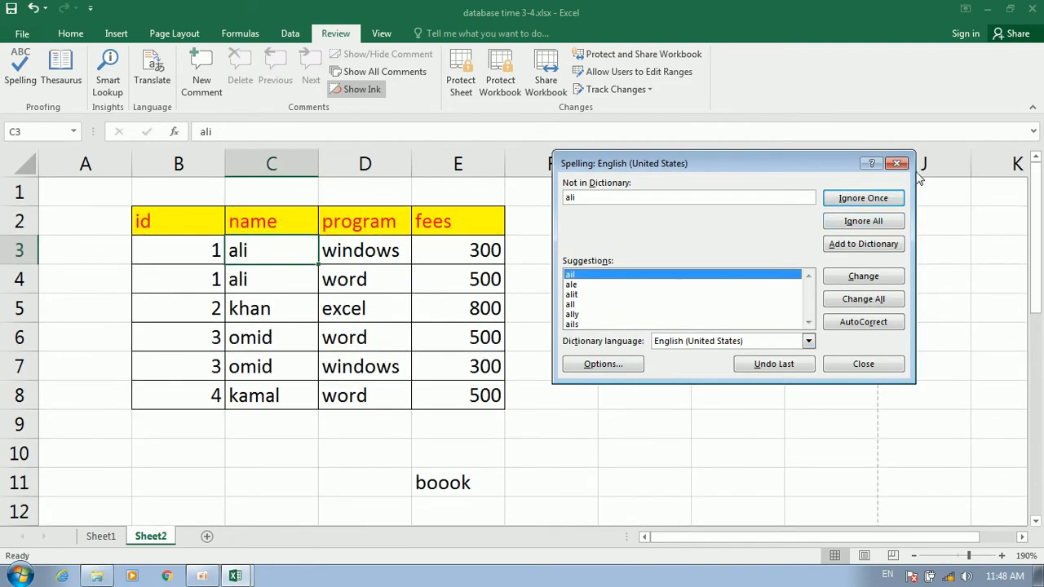
pyautogui.click(896, 163)
pyautogui.click(551, 335)
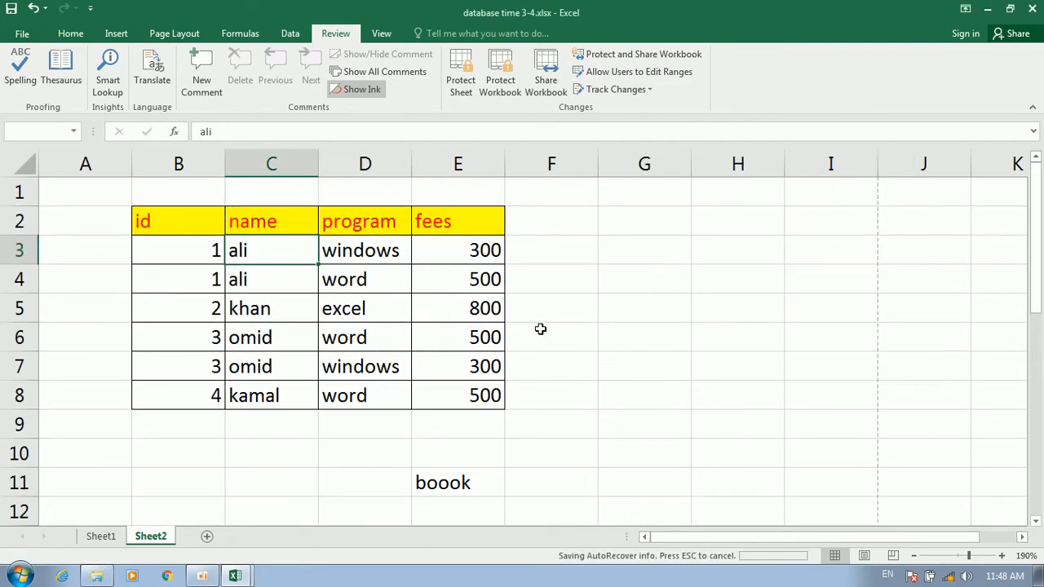
pyautogui.scroll(-4, 629, 366)
pyautogui.scroll(1, 691, 337)
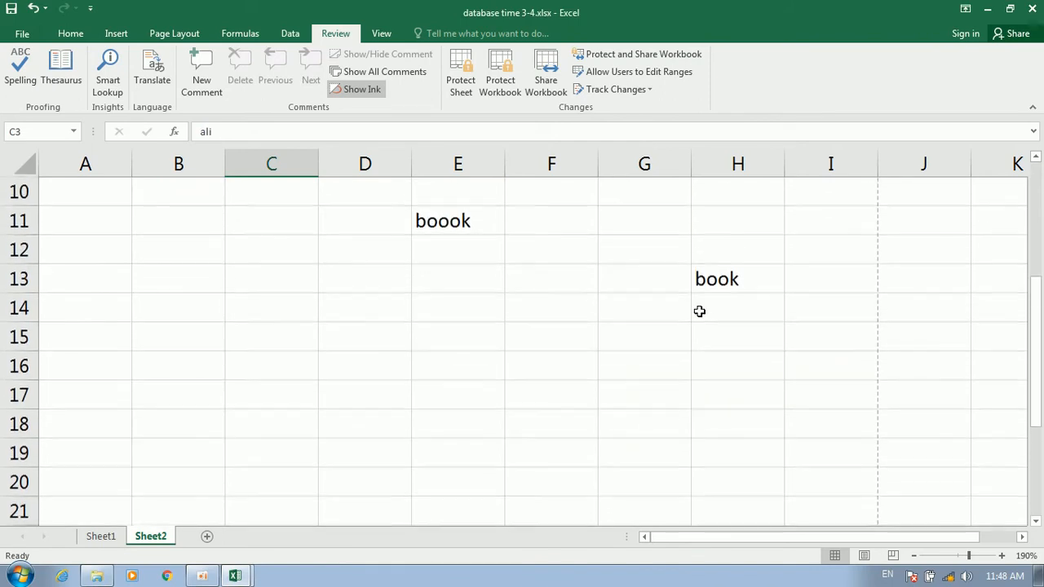
# Enter the misspelled word 'boook' in cell C13
pyautogui.click(728, 277)
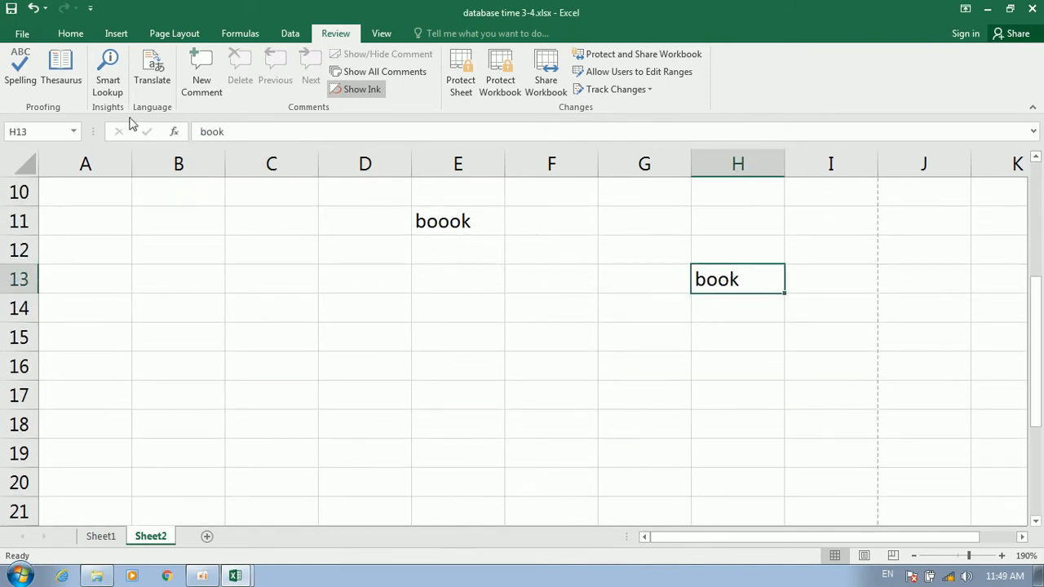
pyautogui.click(448, 220)
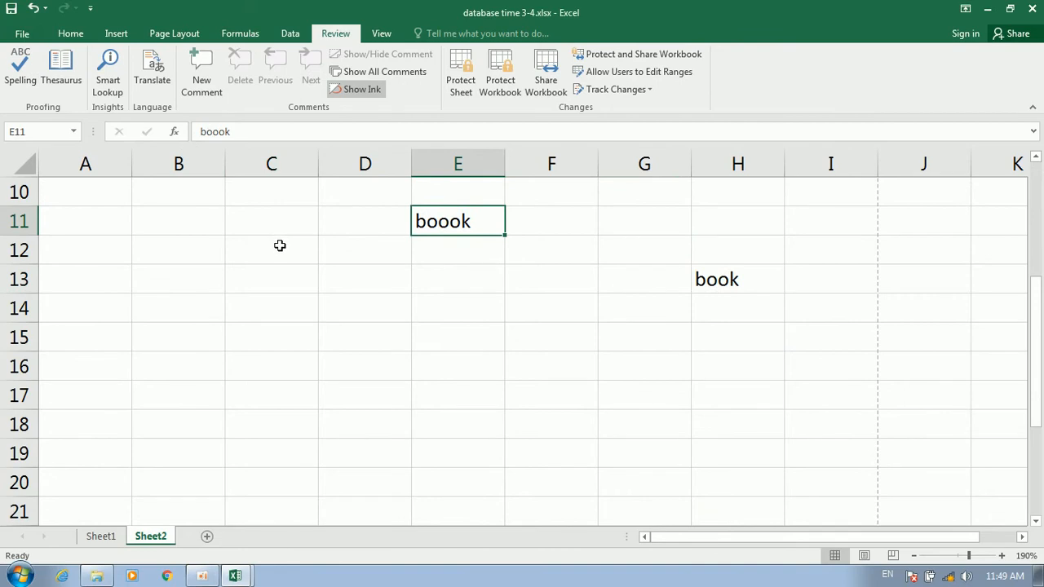
pyautogui.click(279, 286)
pyautogui.write('b')
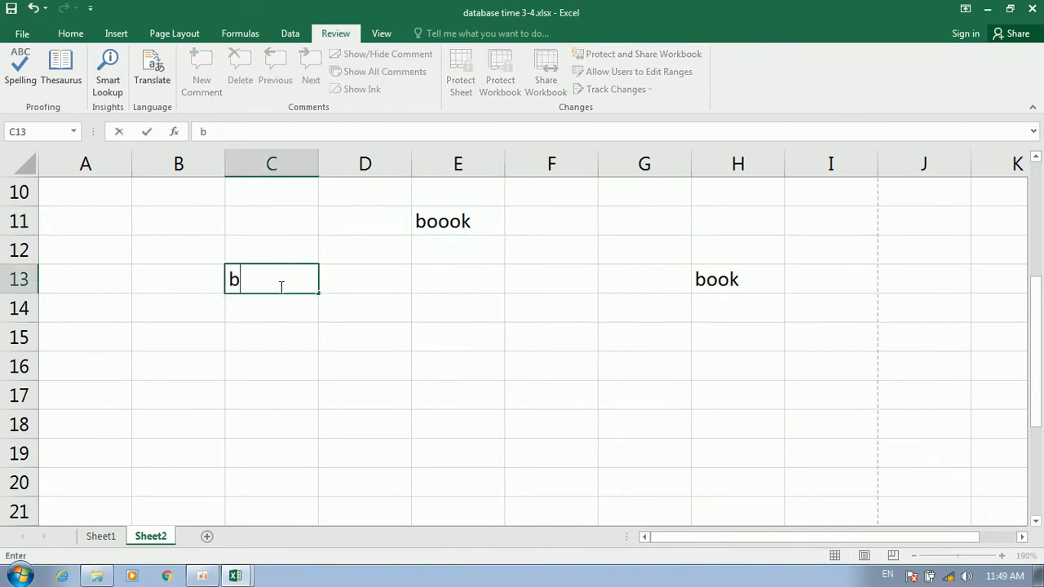
pyautogui.write('oook')
pyautogui.click(323, 302)
# Spell-check again from E11, using Change All so every 'boook' becomes 'book'
pyautogui.click(454, 214)
pyautogui.click(37, 66)
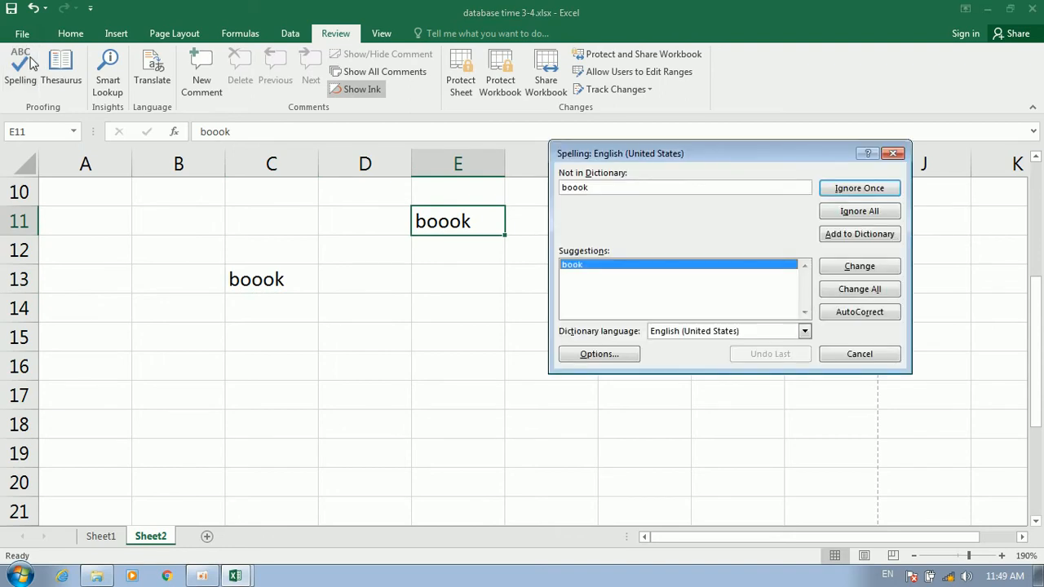
pyautogui.click(872, 290)
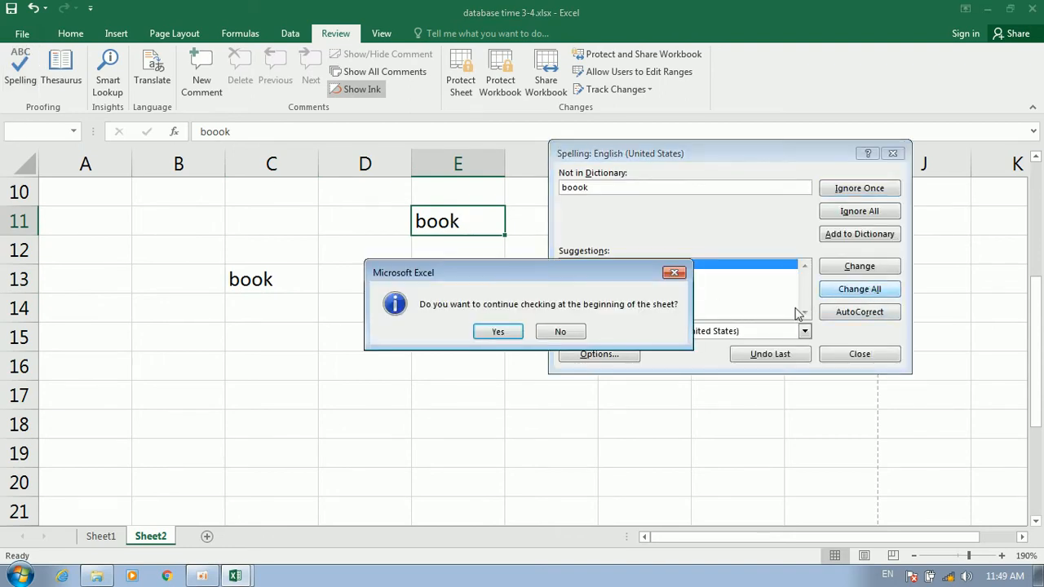
pyautogui.click(499, 330)
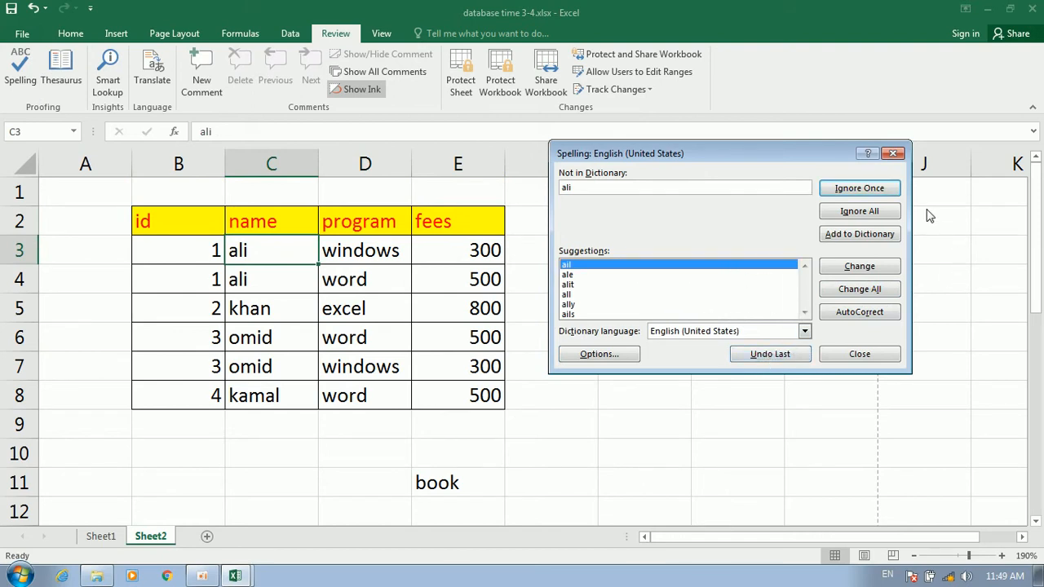
pyautogui.click(875, 190)
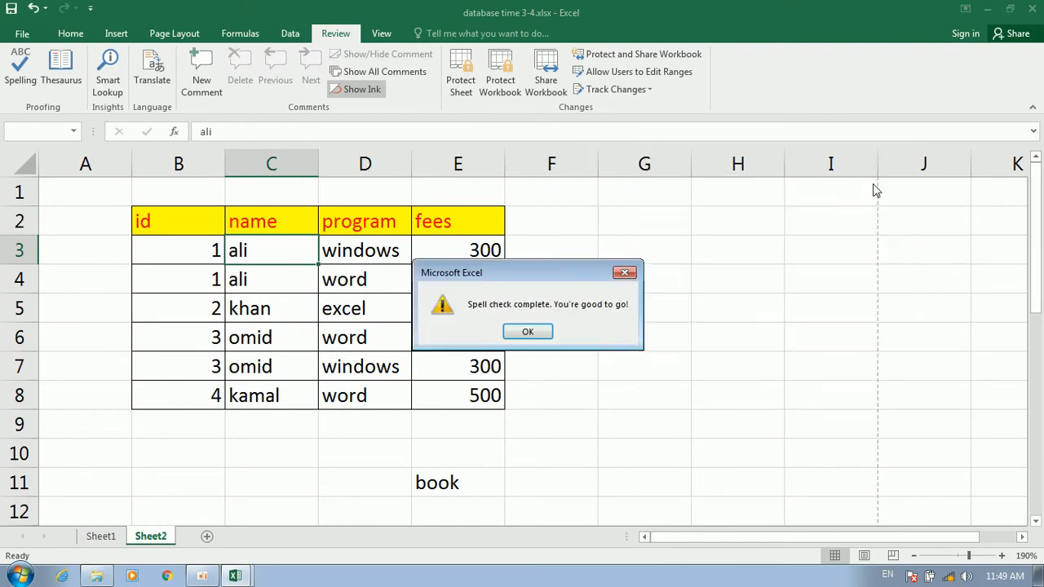
pyautogui.click(528, 331)
pyautogui.scroll(-2, 655, 321)
pyautogui.click(283, 343)
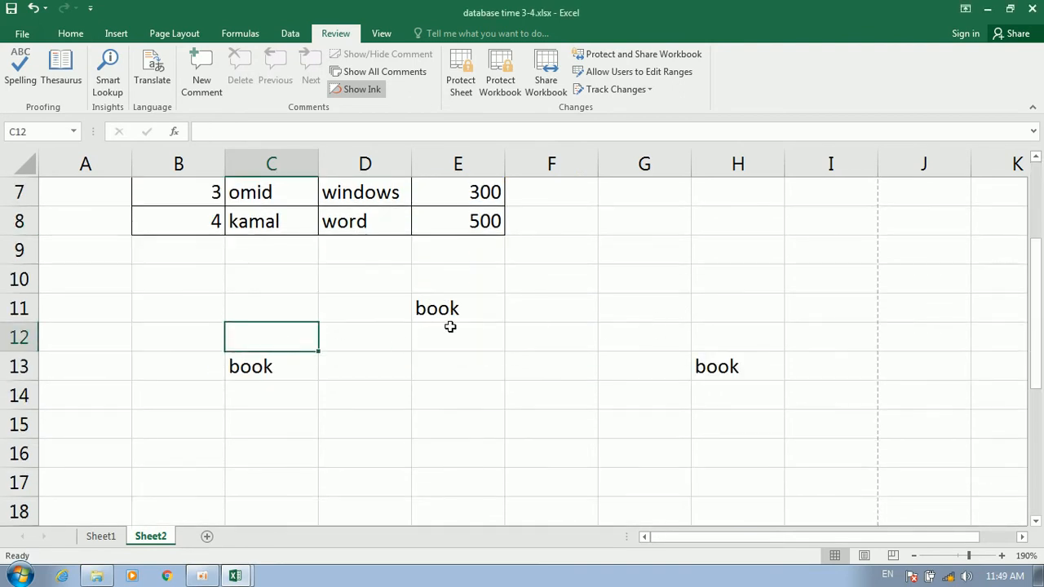
pyautogui.click(450, 328)
pyautogui.click(270, 367)
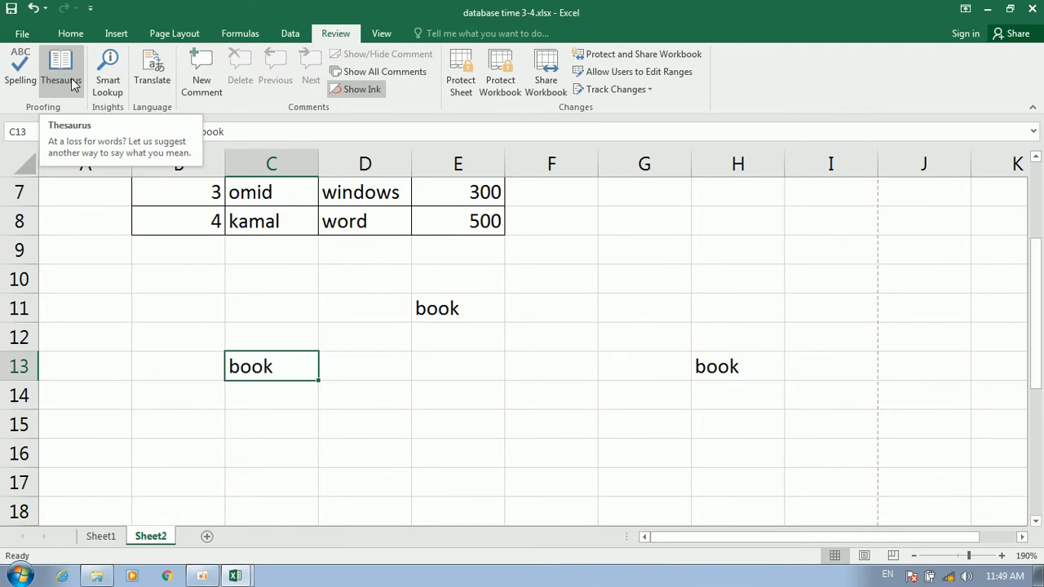
# Enter 'pc' in cell E14 and keep E14 active
pyautogui.click(406, 397)
pyautogui.click(441, 405)
pyautogui.write('pc')
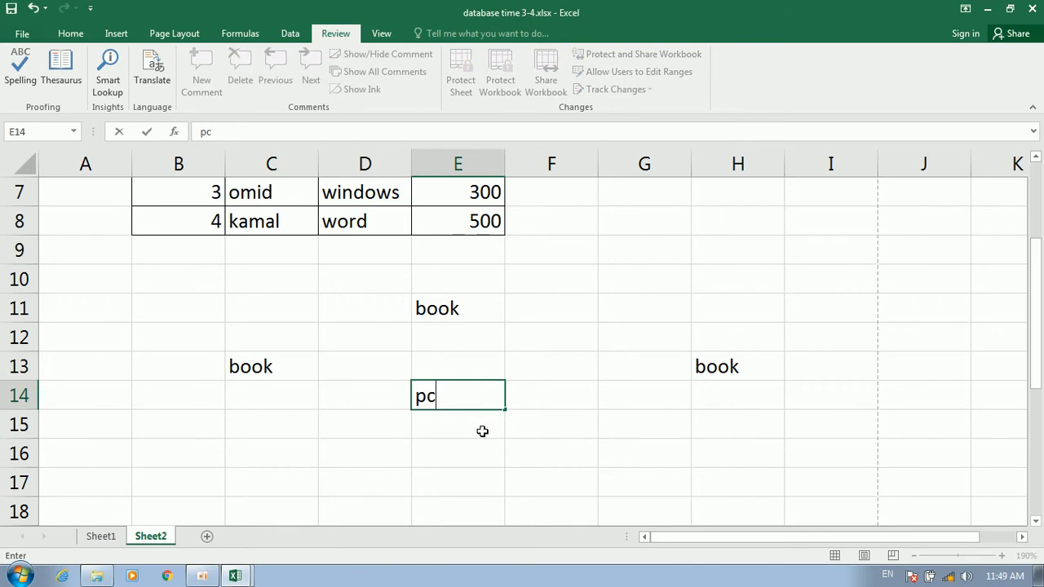
pyautogui.press('Return')
pyautogui.click(499, 401)
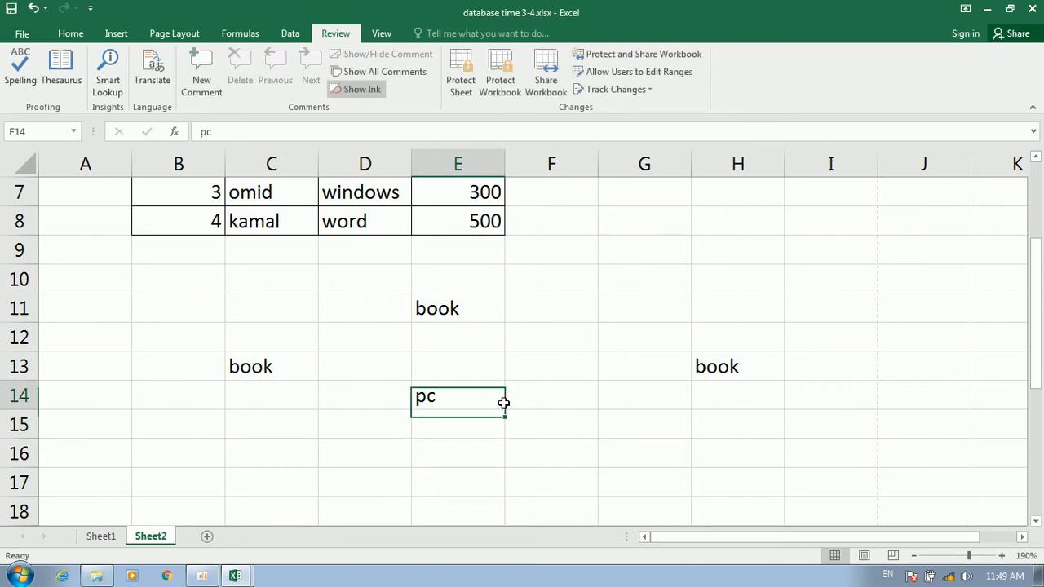
pyautogui.click(535, 397)
pyautogui.click(444, 393)
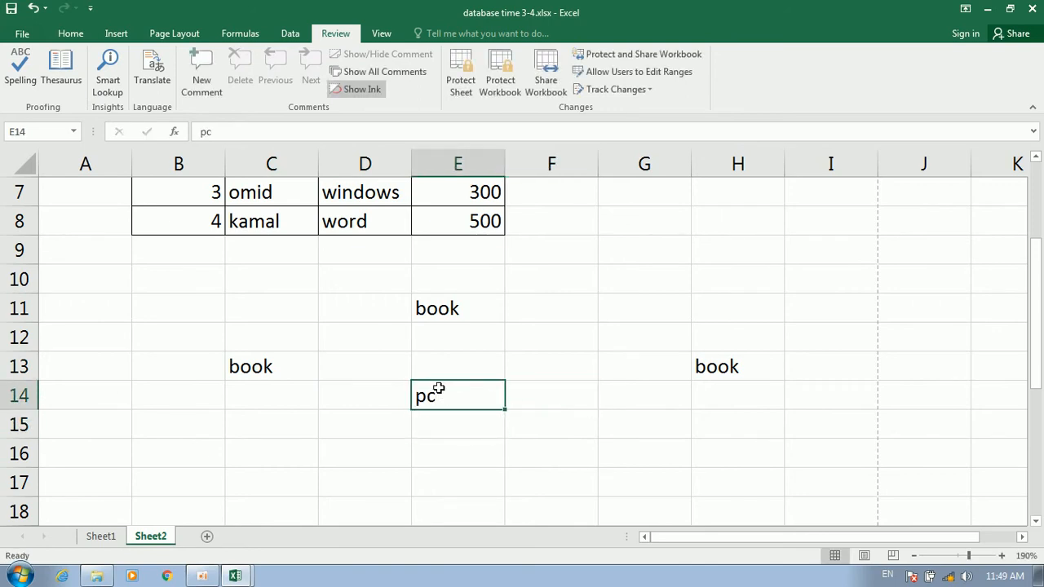
# Look up 'pc' in the Thesaurus and Smart Lookup, closing each pane afterwards
pyautogui.click(61, 72)
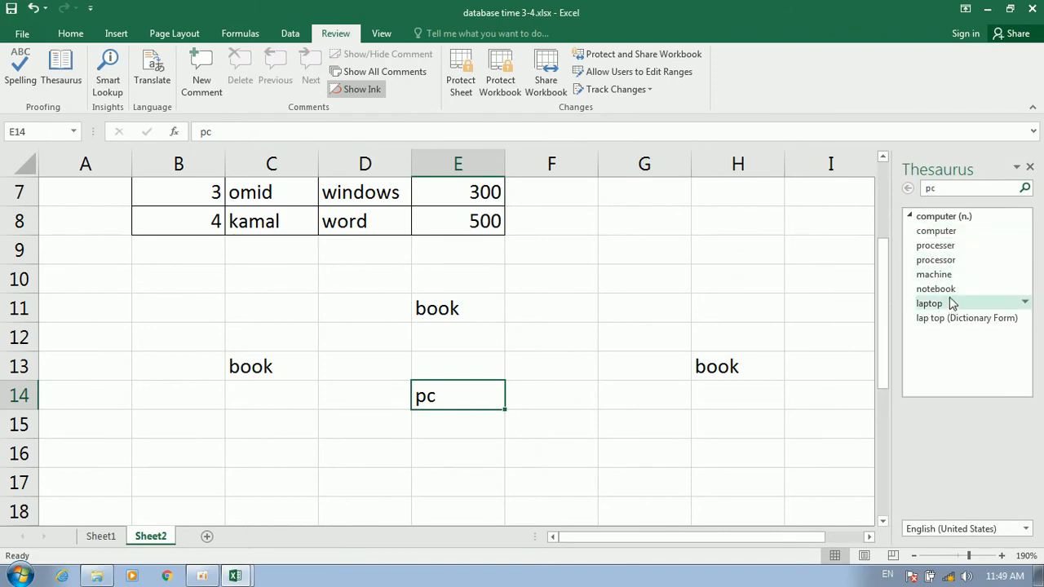
pyautogui.click(1030, 169)
pyautogui.click(681, 329)
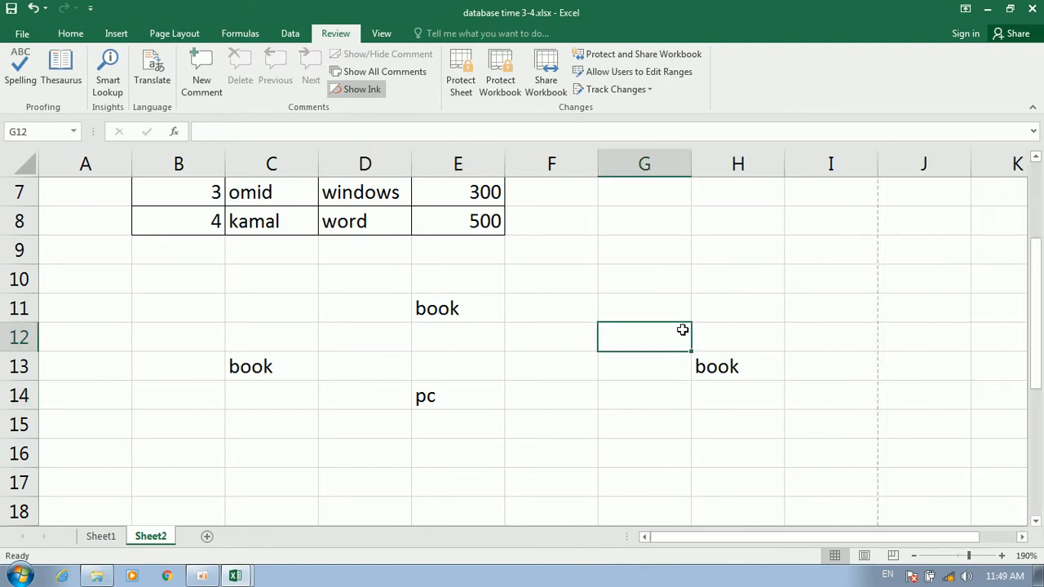
pyautogui.click(111, 82)
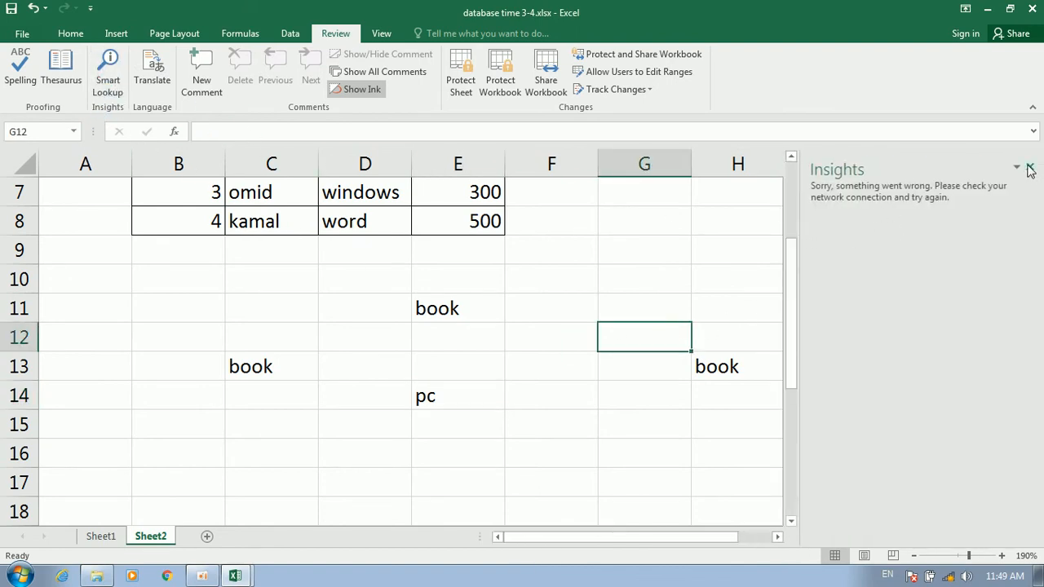
pyautogui.click(1029, 168)
pyautogui.click(561, 261)
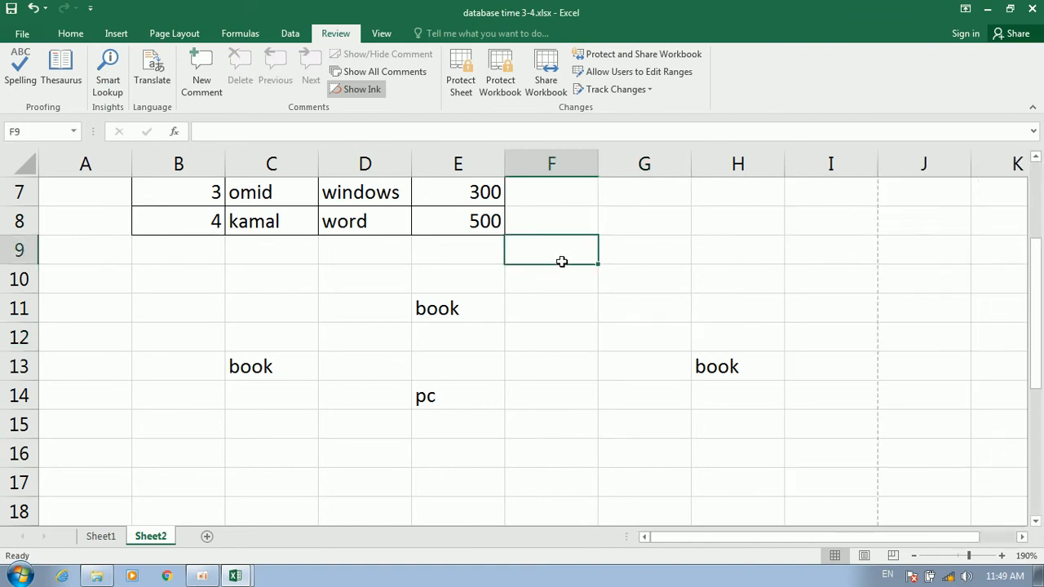
# Launch Access 2016 from the Start menu and create blank desktop database Database1.accdb
pyautogui.click(19, 576)
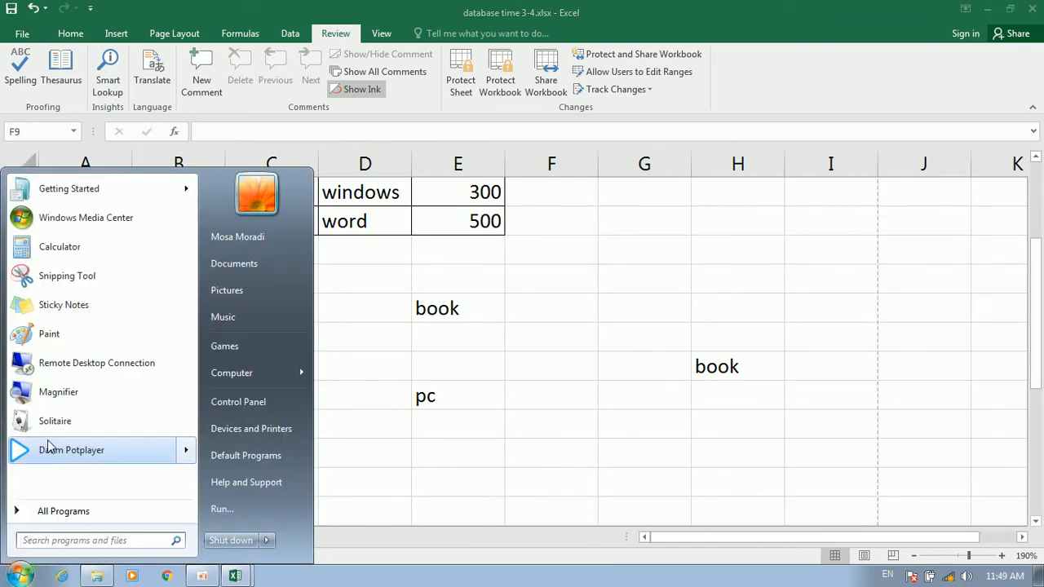
pyautogui.click(28, 512)
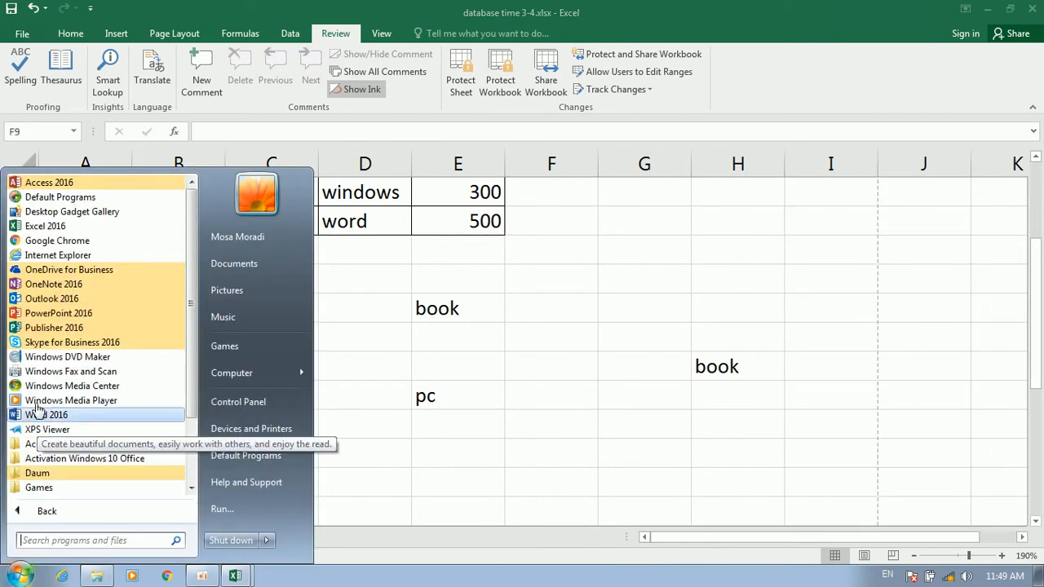
pyautogui.click(47, 186)
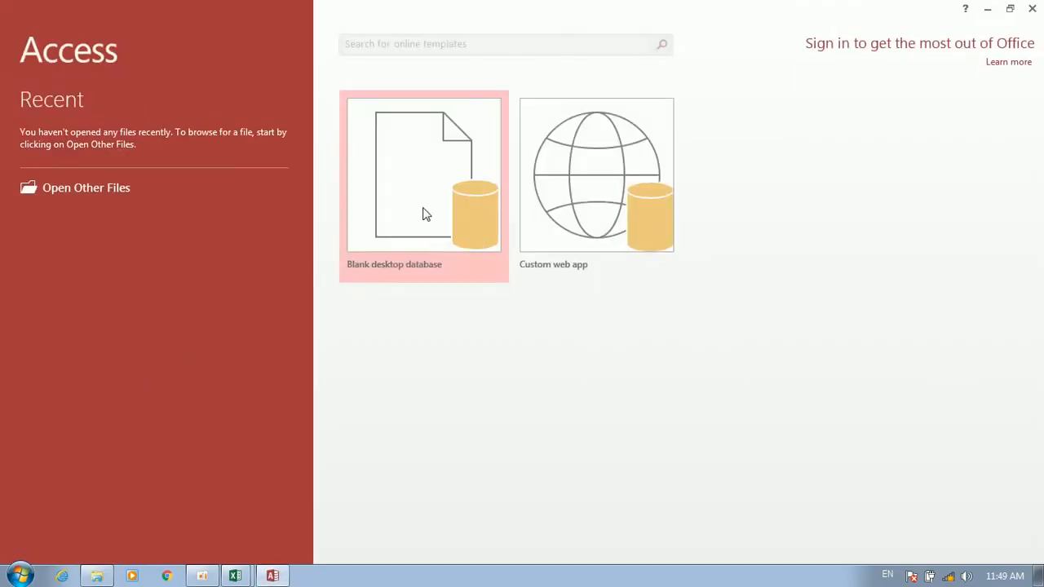
pyautogui.click(399, 215)
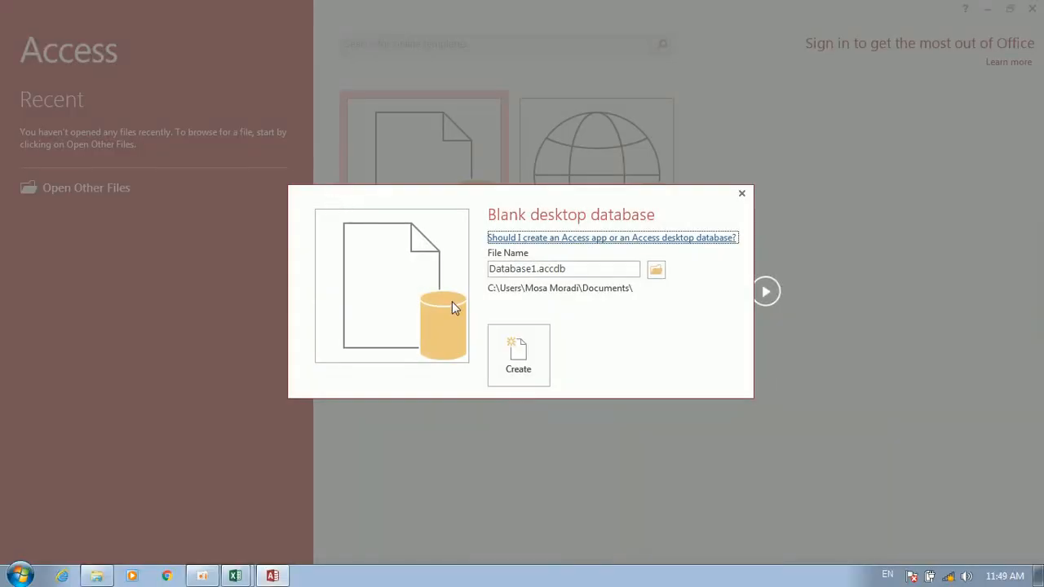
pyautogui.click(507, 349)
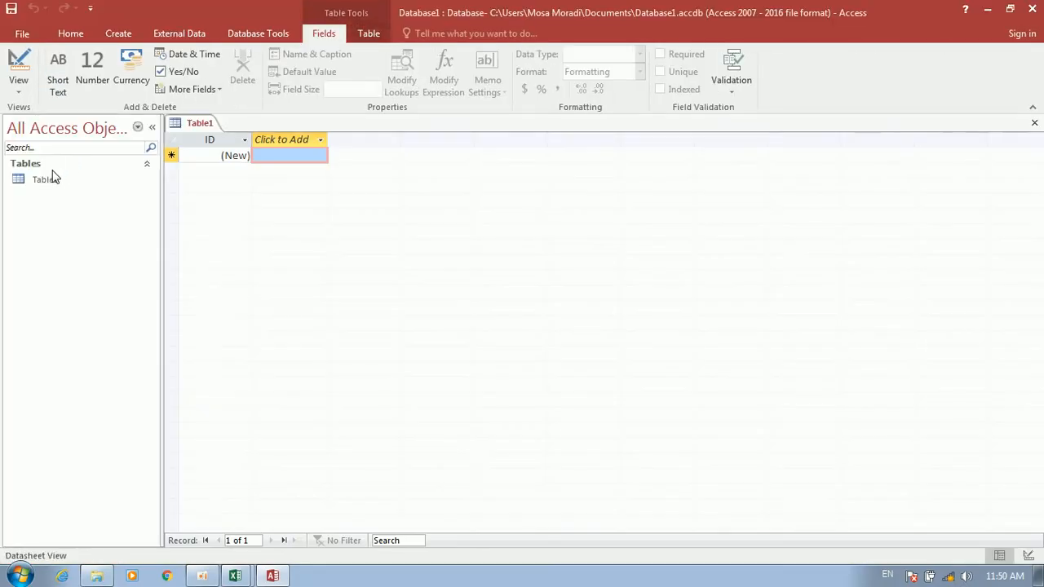
# Open Table1 in Design View, saving it, and start a typed-values lookup field on the second row
pyautogui.rightClick(36, 178)
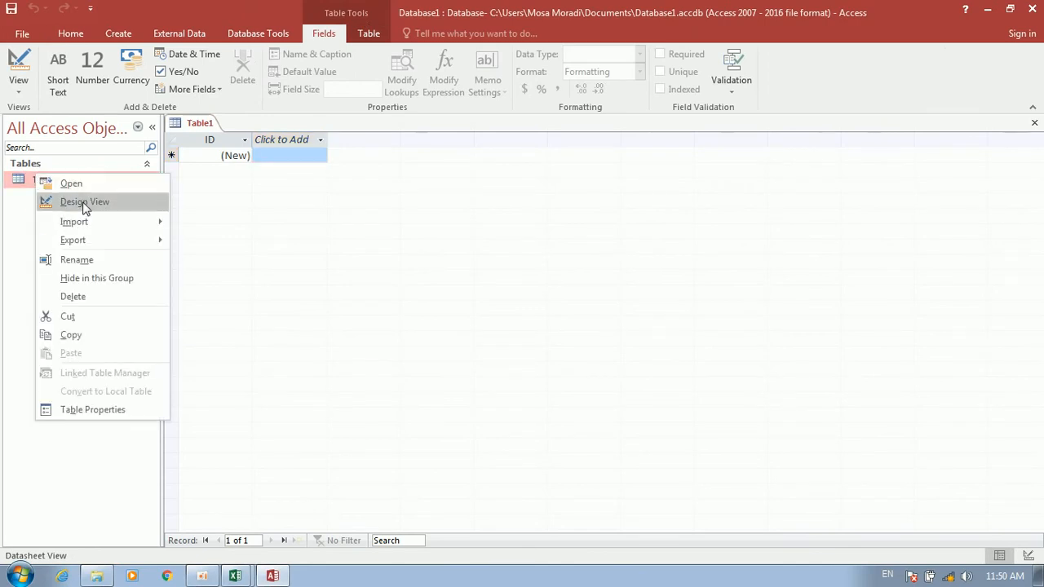
pyautogui.click(85, 197)
pyautogui.click(523, 231)
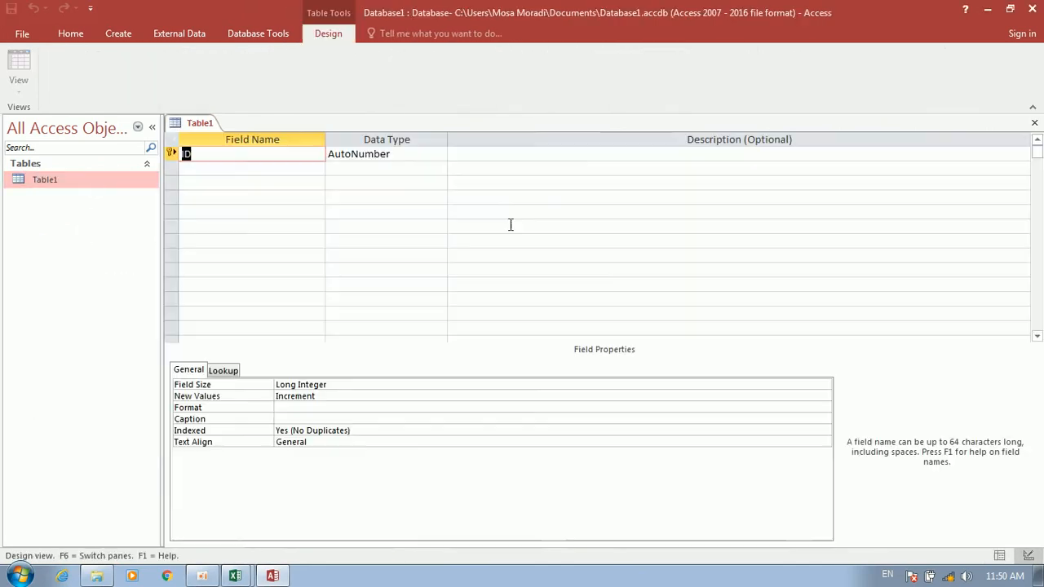
pyautogui.click(245, 169)
pyautogui.click(216, 89)
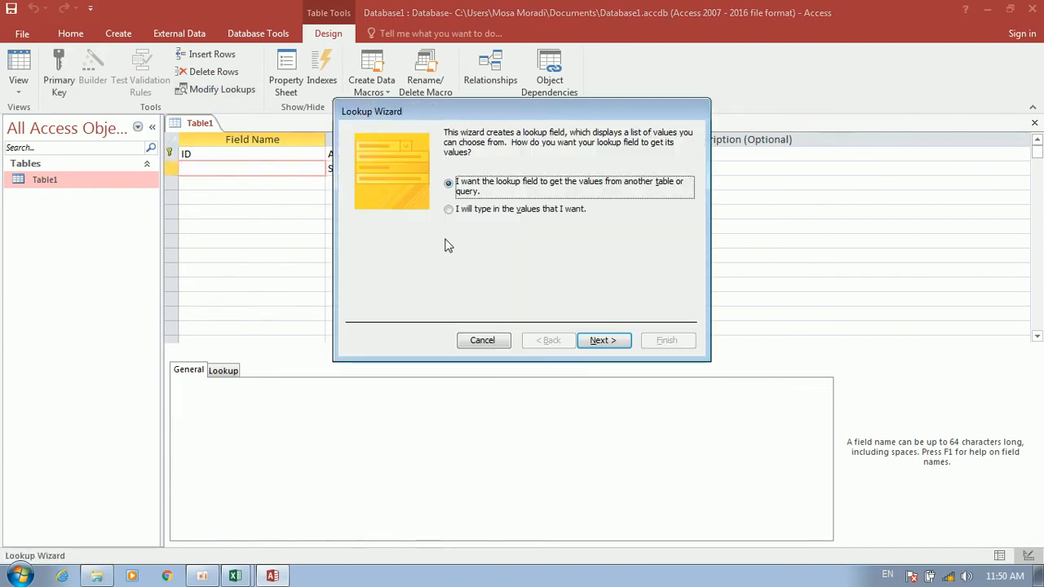
pyautogui.click(489, 210)
pyautogui.click(601, 340)
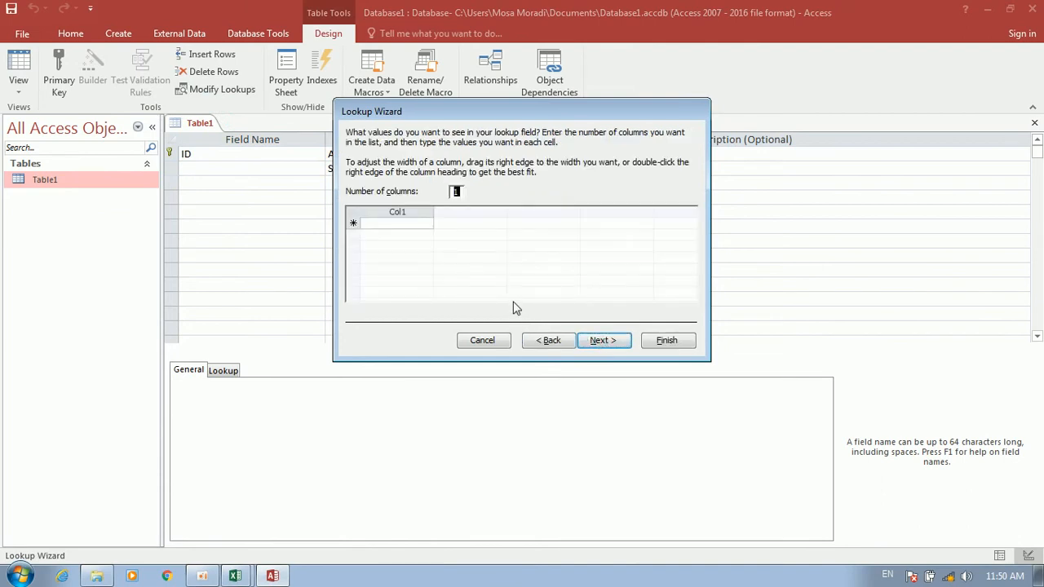
# Enter lookup values male and female, label the field gender, and switch to datasheet view
pyautogui.click(403, 223)
pyautogui.write('male')
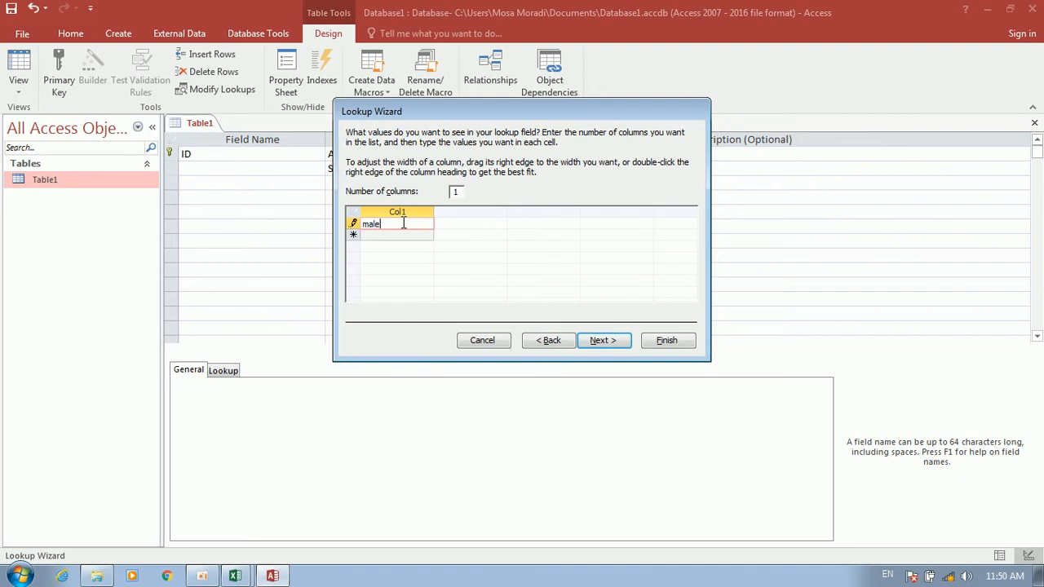
pyautogui.press('Down')
pyautogui.write('f')
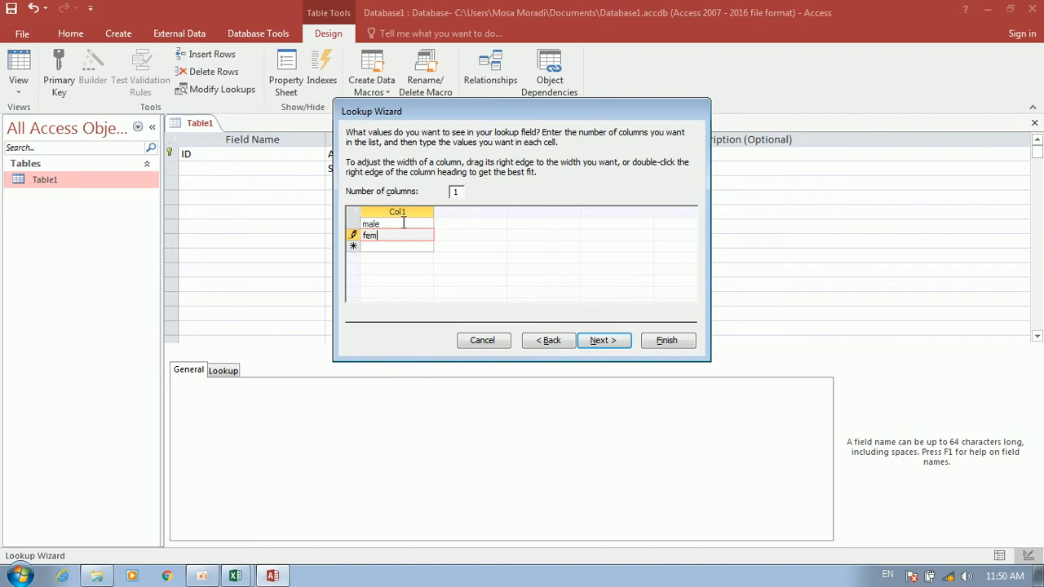
pyautogui.hotkey('alt', 'n')
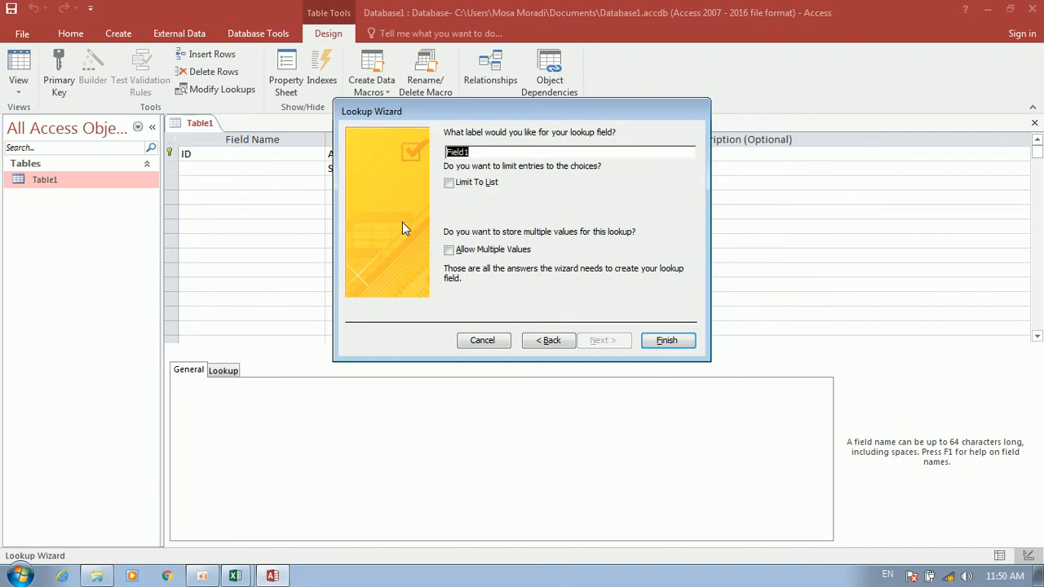
pyautogui.click(491, 149)
pyautogui.press('BackSpace')
pyautogui.press('BackSpace')
pyautogui.press('BackSpace')
pyautogui.press('BackSpace')
pyautogui.press('BackSpace')
pyautogui.press('BackSpace')
pyautogui.write('gender')
pyautogui.press('Return')
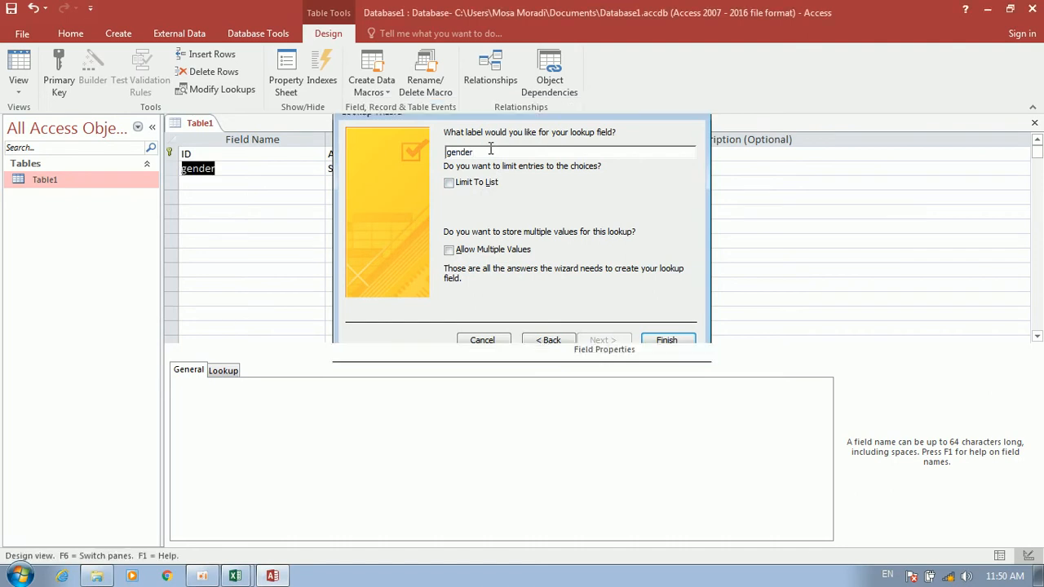
pyautogui.click(30, 57)
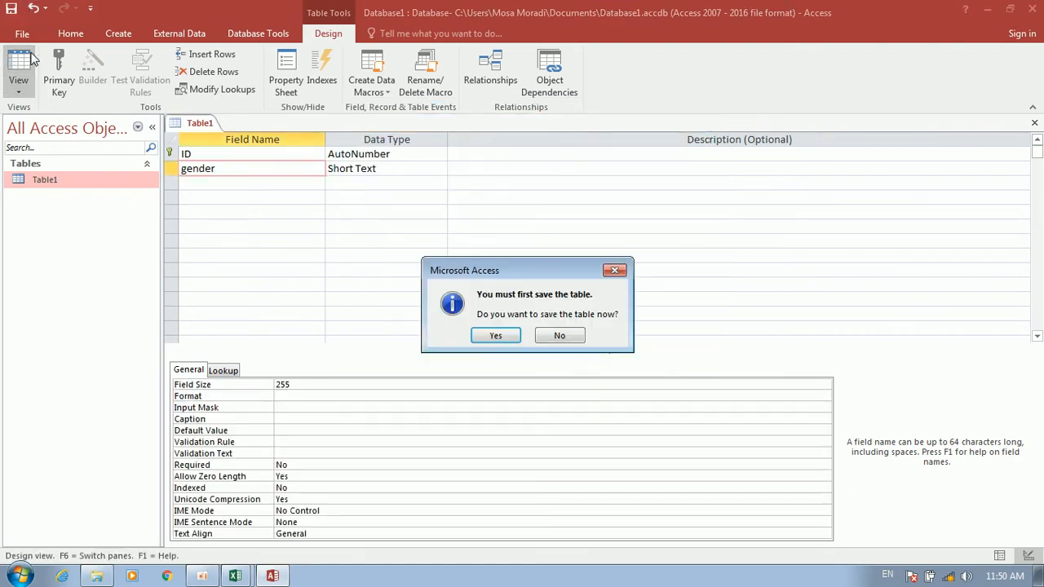
# Save Table1, set record 1's gender to male, then close Access
pyautogui.press('Return')
pyautogui.click(302, 155)
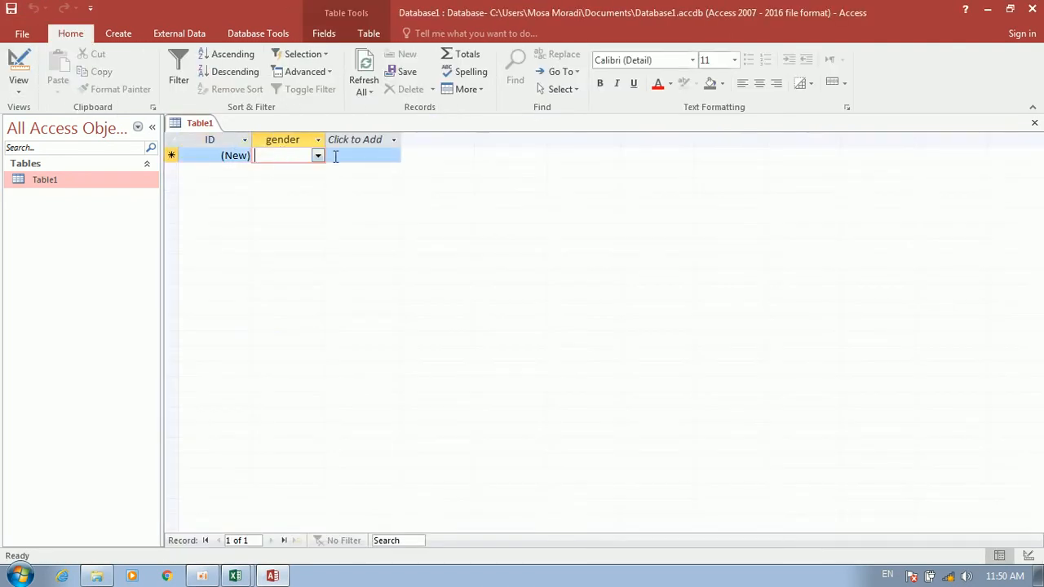
pyautogui.click(318, 156)
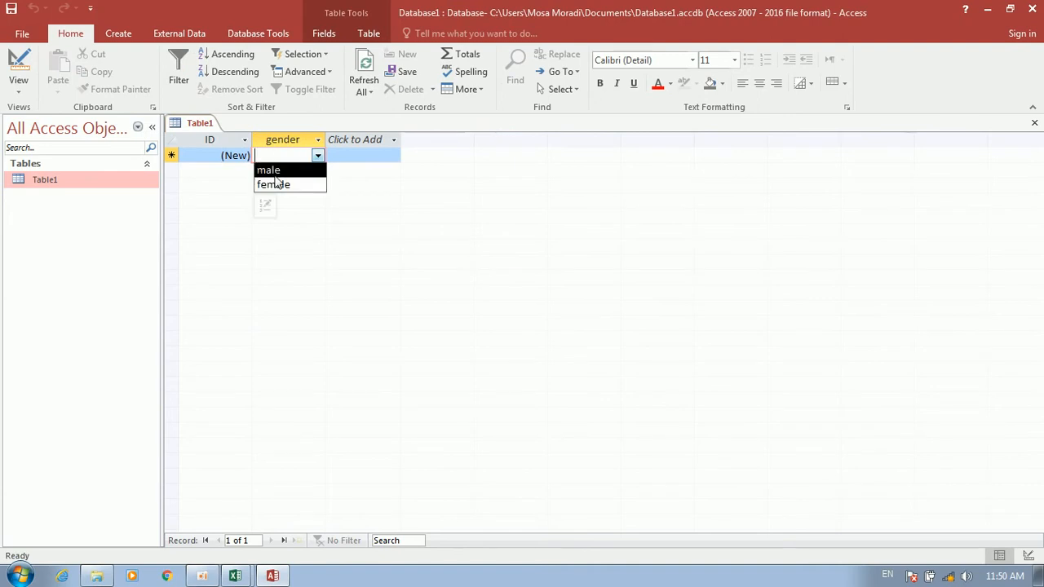
pyautogui.click(275, 171)
pyautogui.click(300, 171)
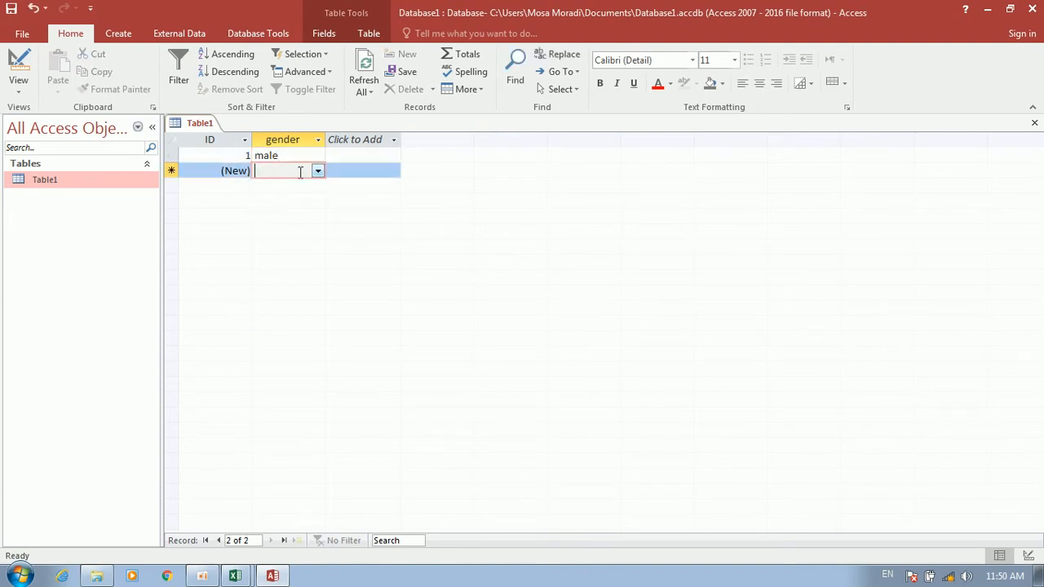
pyautogui.click(317, 171)
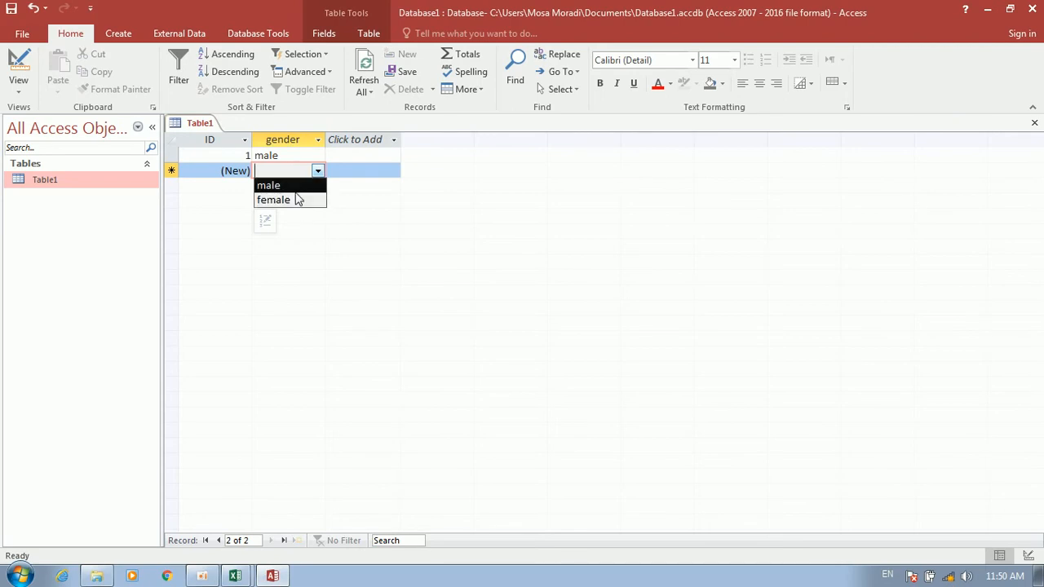
pyautogui.click(1031, 8)
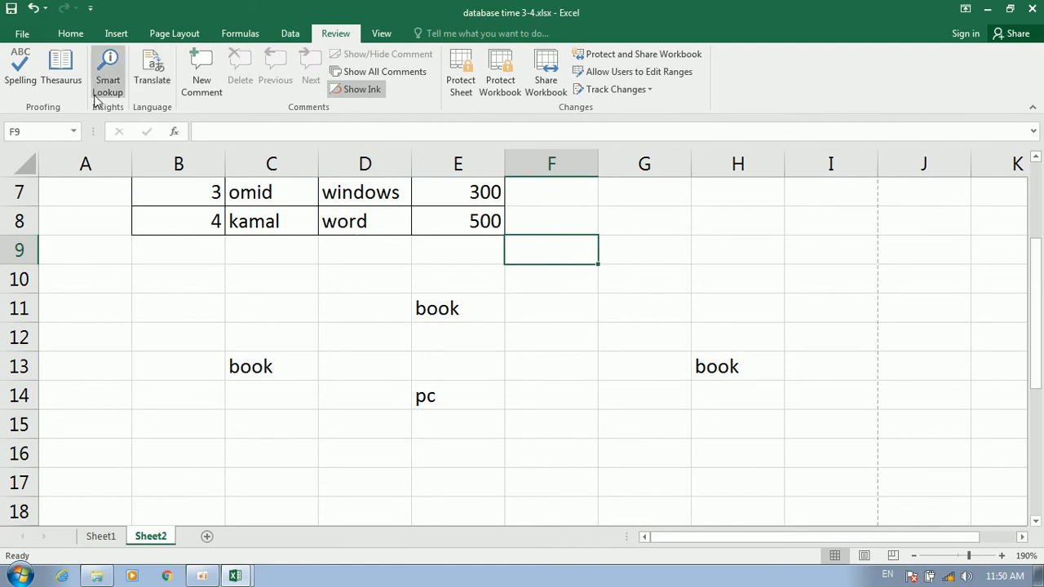
# Give F10:F12 a List data validation with source male,female
pyautogui.moveTo(644, 256); pyautogui.dragTo(622, 303)
pyautogui.click(551, 337)
pyautogui.moveTo(553, 284); pyautogui.dragTo(557, 334)
pyautogui.click(287, 36)
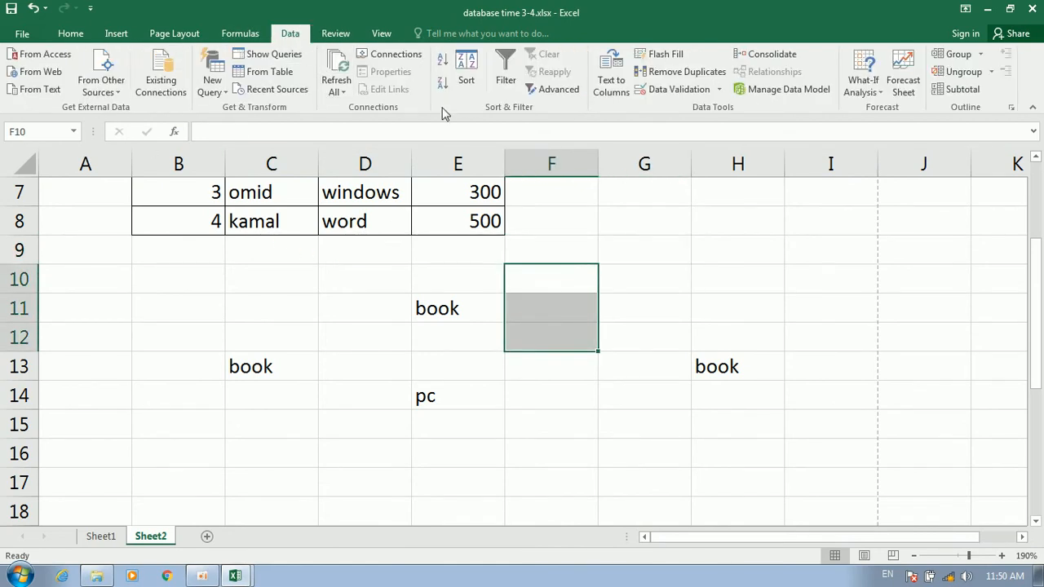
pyautogui.click(717, 90)
pyautogui.click(678, 110)
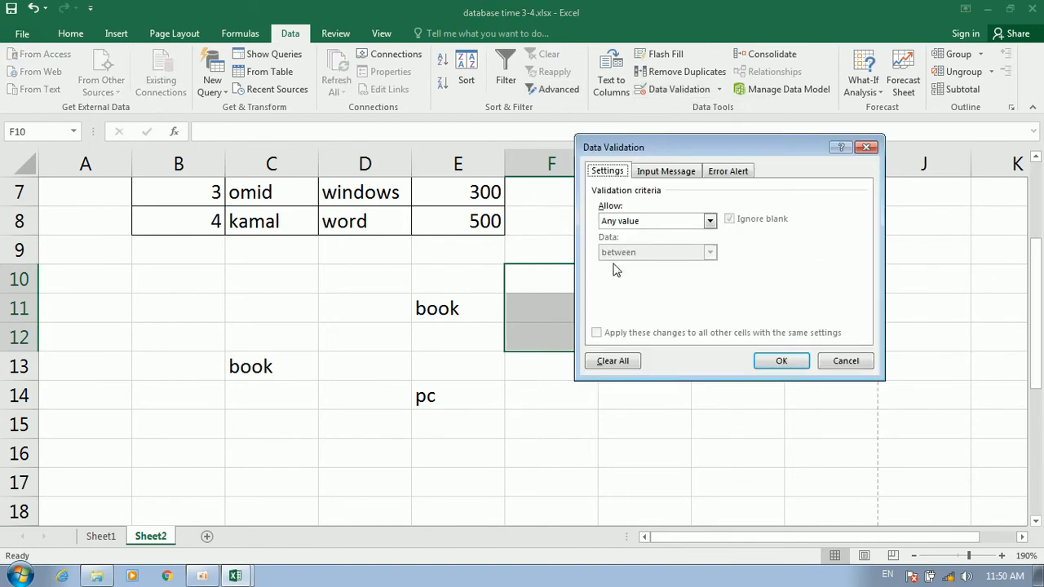
pyautogui.click(662, 222)
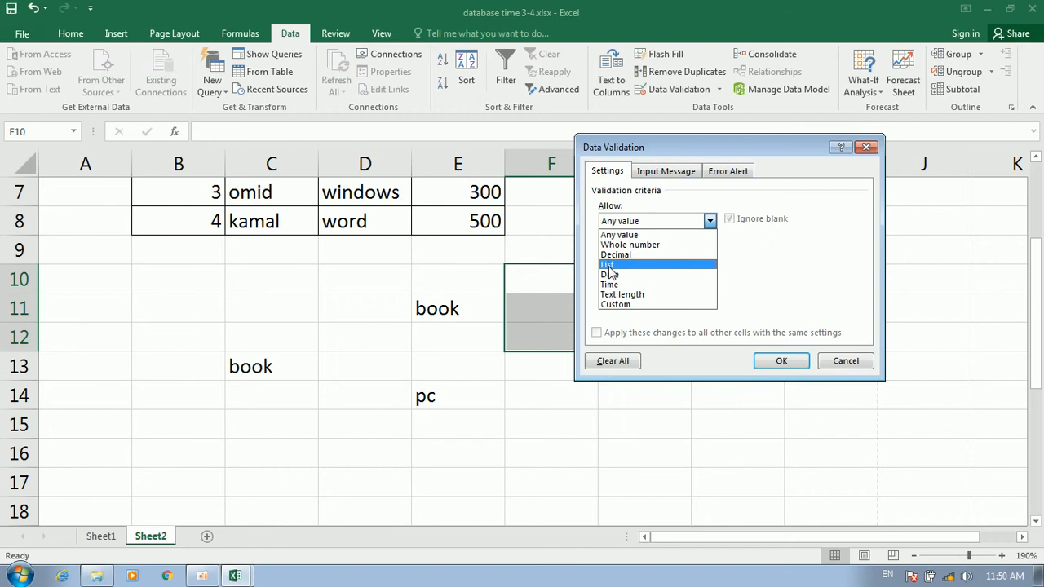
pyautogui.click(609, 265)
pyautogui.click(626, 282)
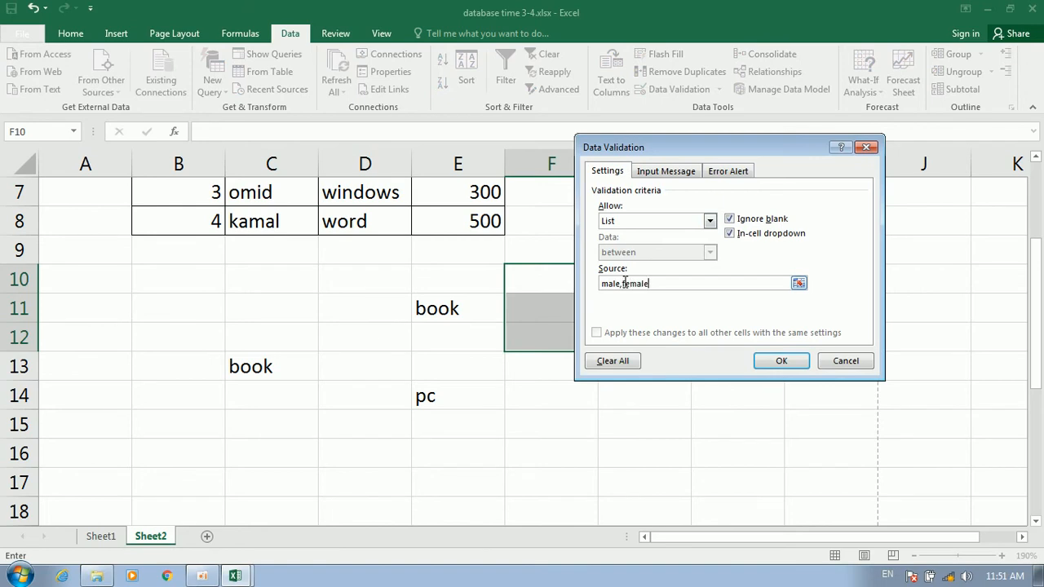
pyautogui.press('Return')
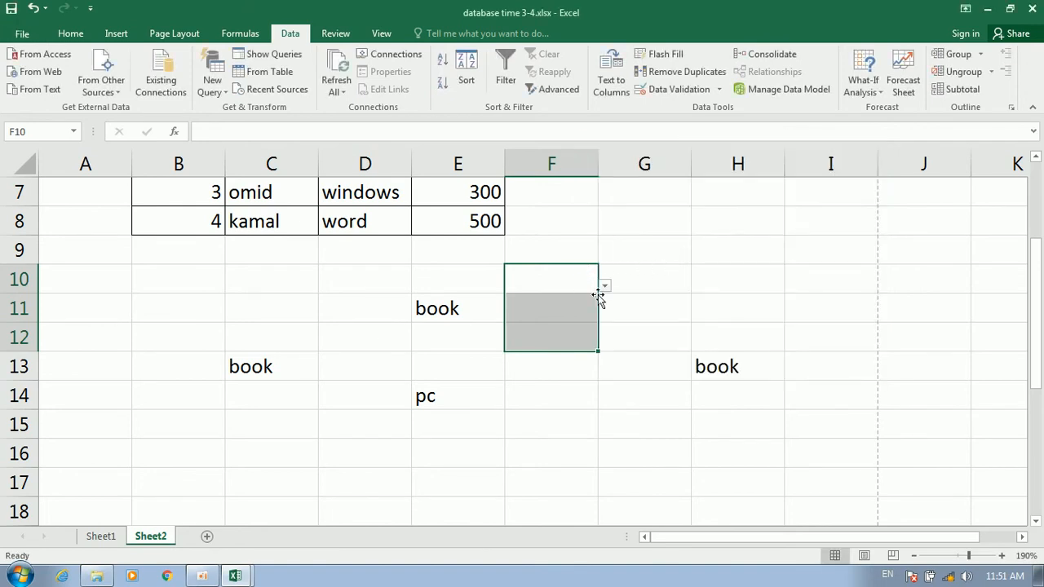
# Test F10's male/female dropdown and close it without choosing a value
pyautogui.click(605, 286)
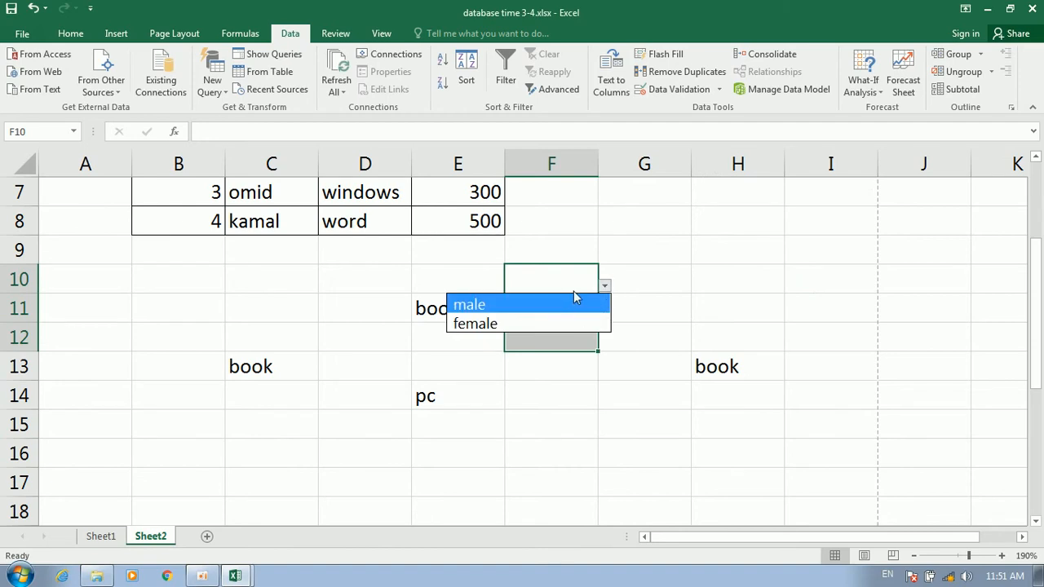
pyautogui.click(710, 256)
pyautogui.click(713, 256)
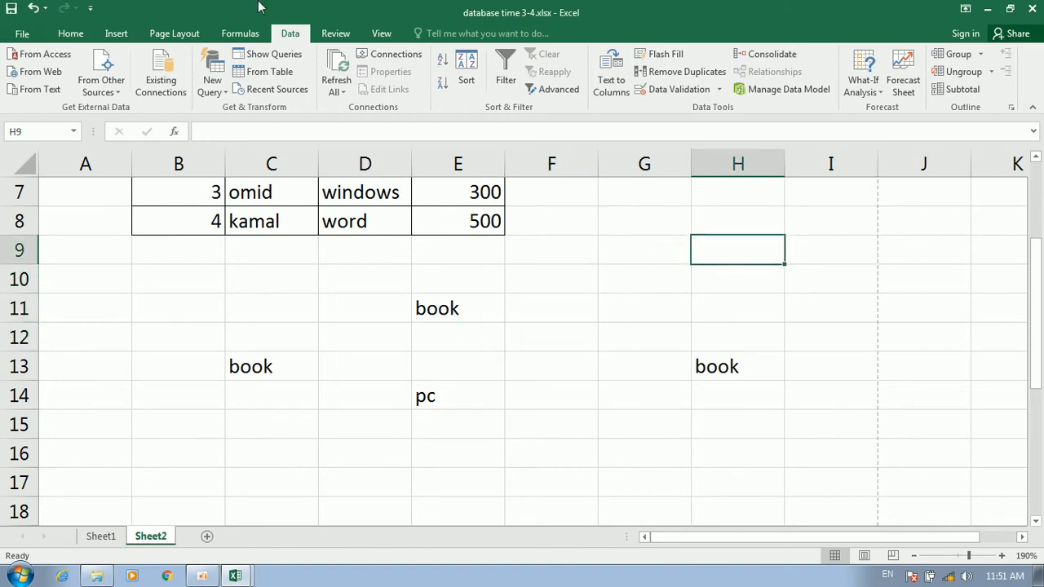
pyautogui.click(324, 34)
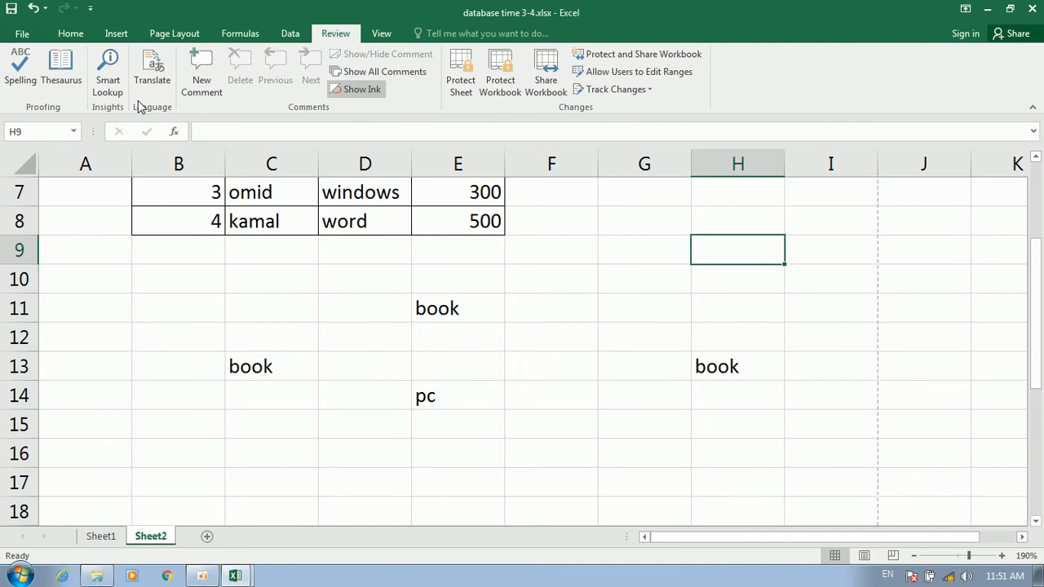
pyautogui.scroll(2, 316, 242)
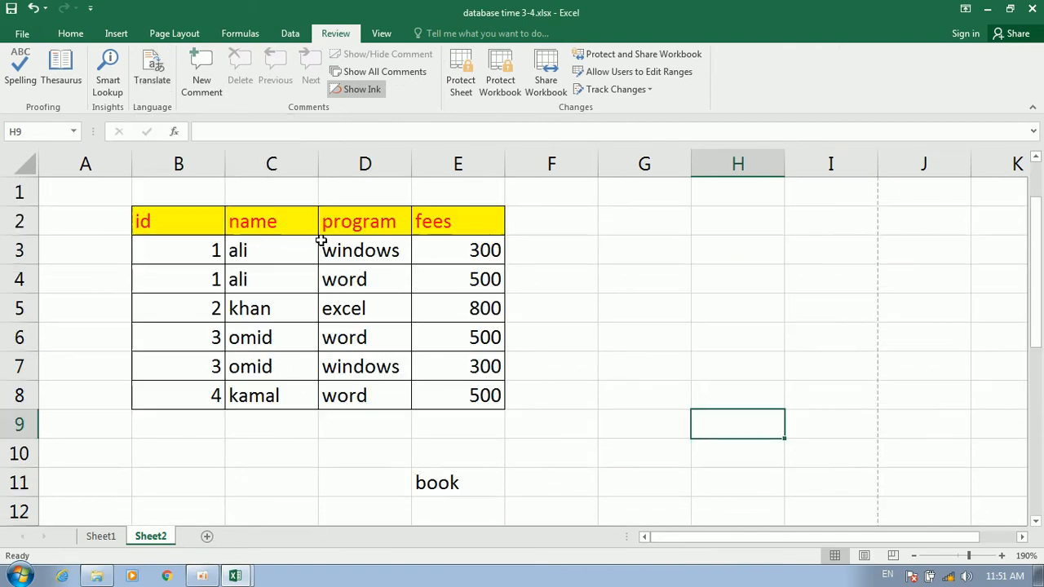
pyautogui.moveTo(266, 253); pyautogui.dragTo(439, 380)
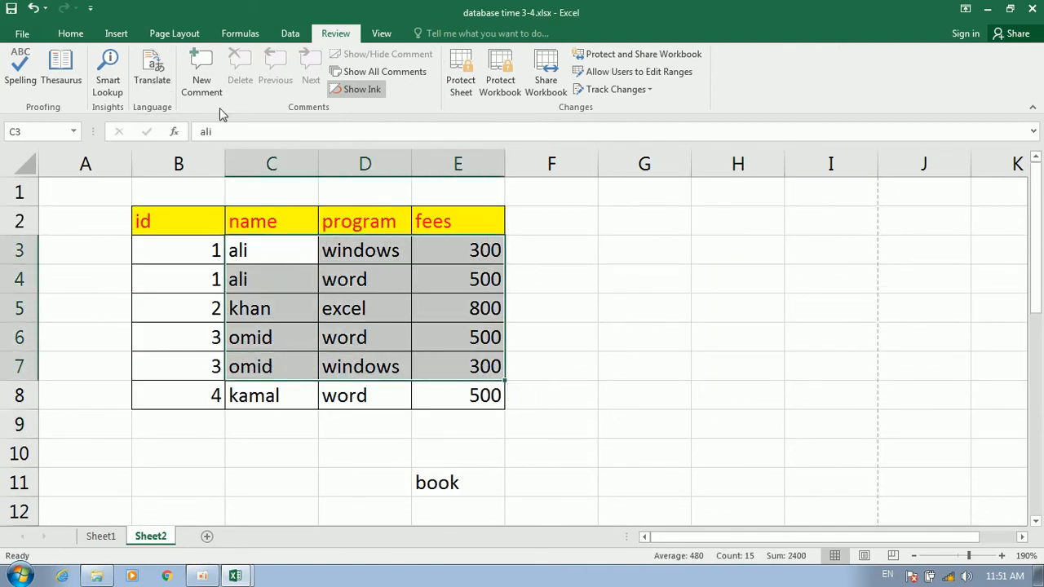
pyautogui.click(155, 81)
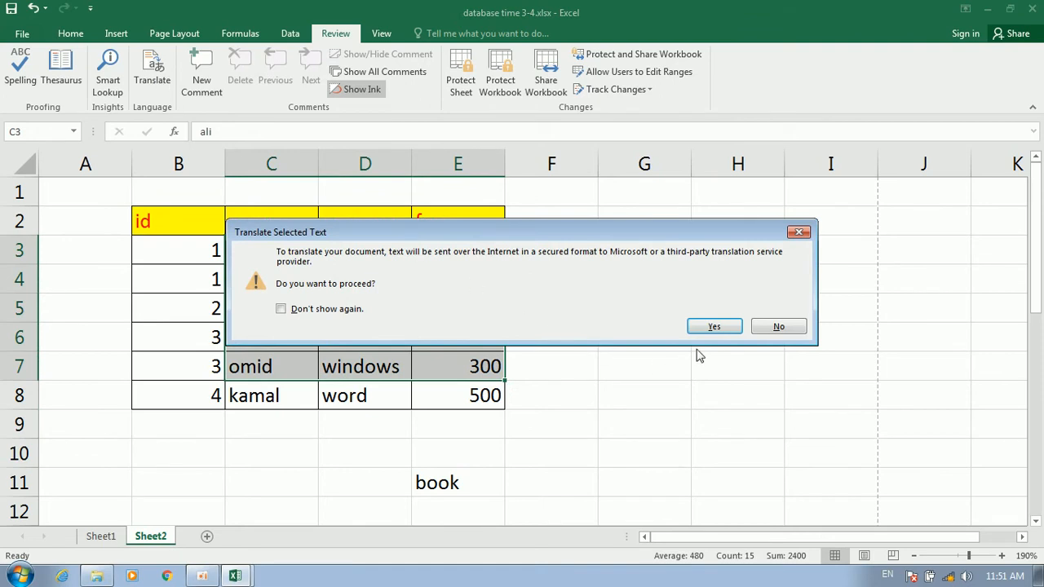
pyautogui.click(714, 327)
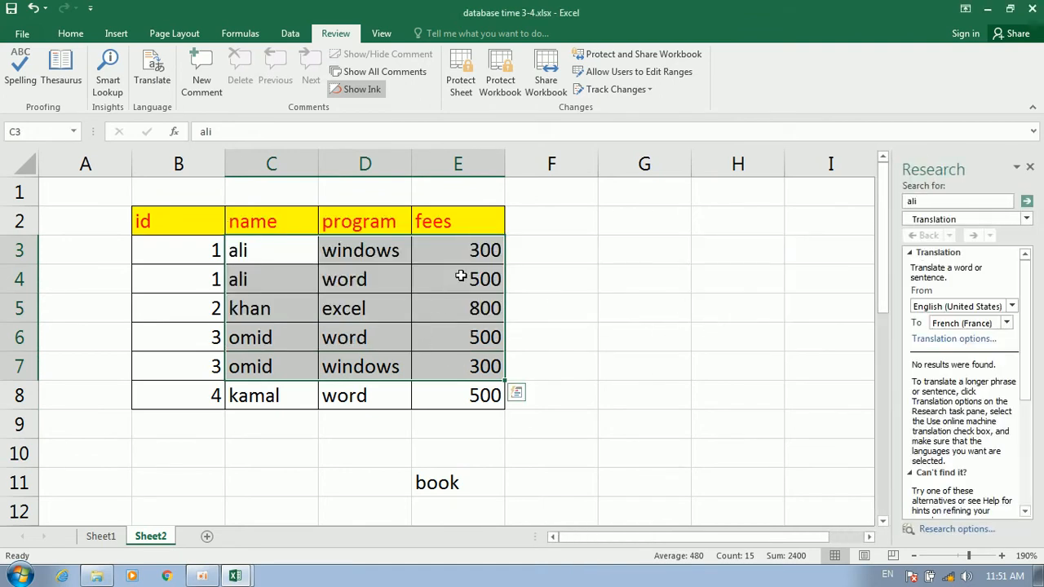
pyautogui.click(1006, 323)
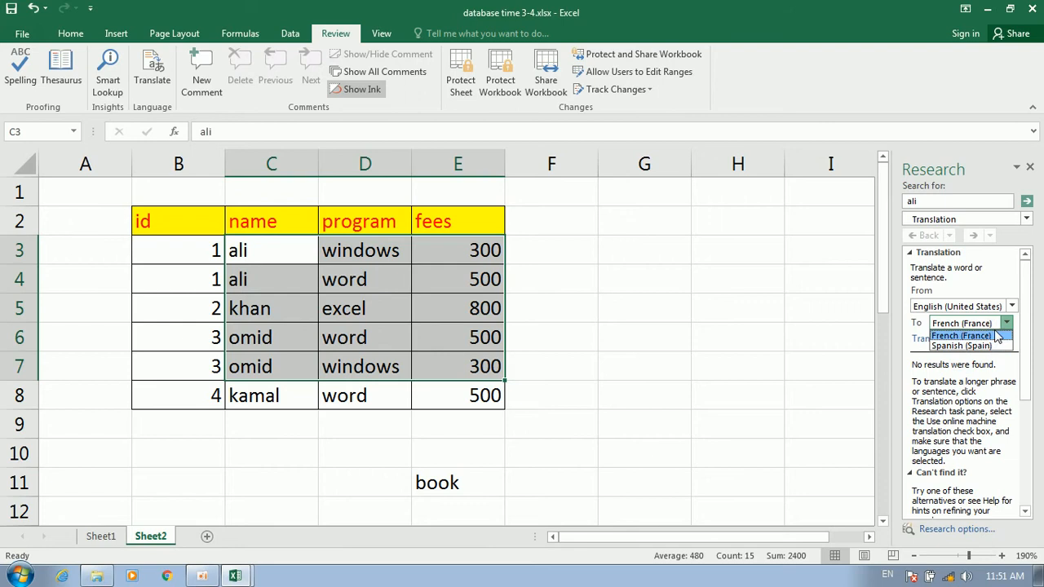
pyautogui.click(1023, 183)
pyautogui.click(625, 329)
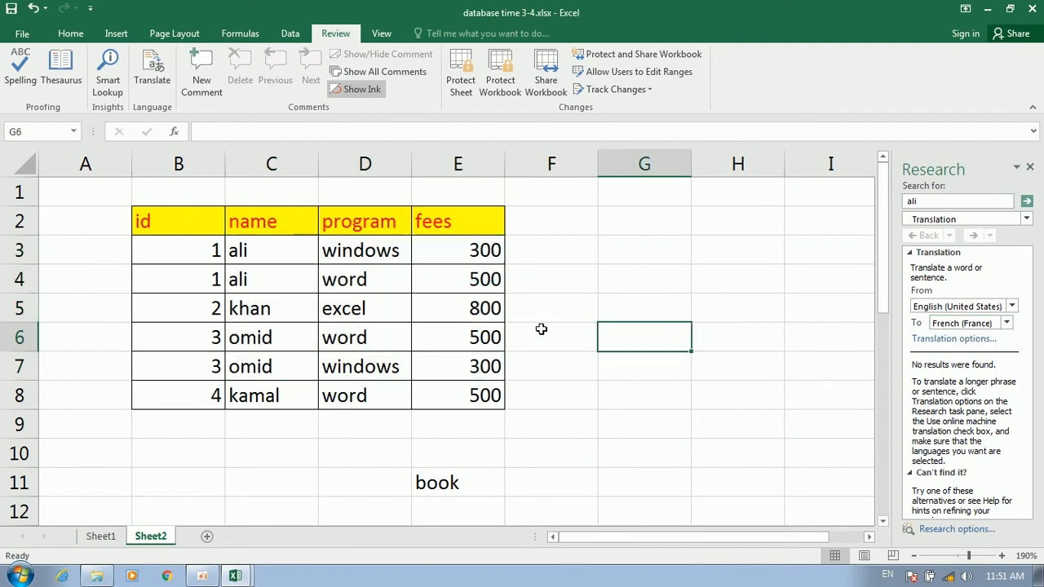
pyautogui.click(1029, 166)
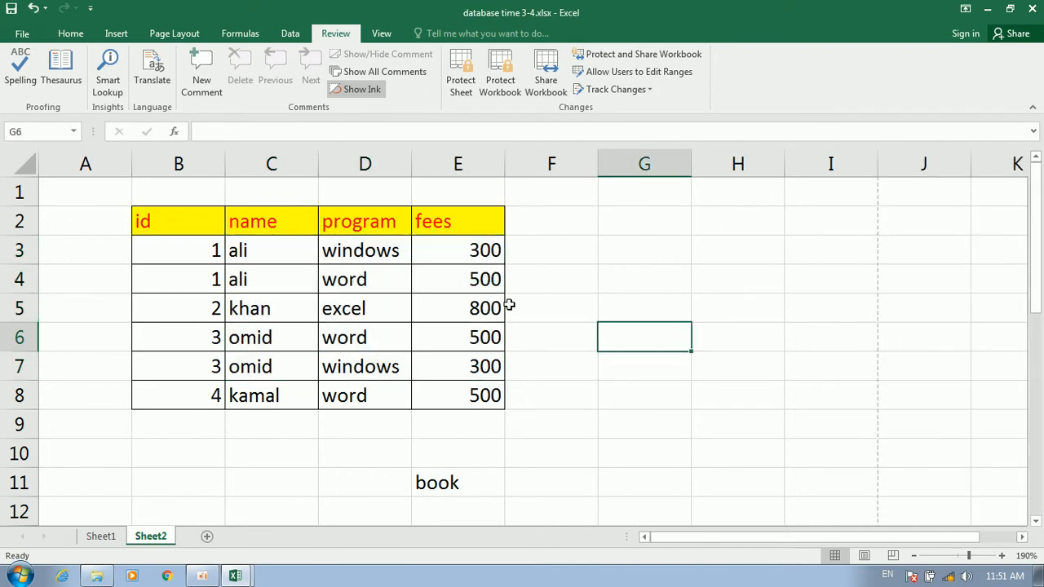
# Add comments with placeholder text 'trrtertrt' and 'rtertre' to cells D4 and D6
pyautogui.click(477, 308)
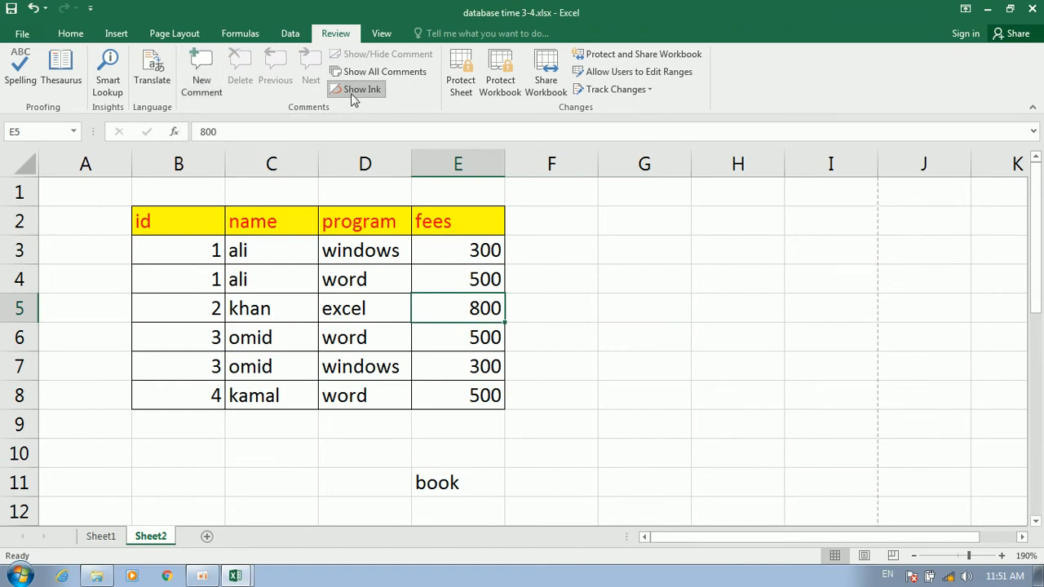
pyautogui.click(326, 279)
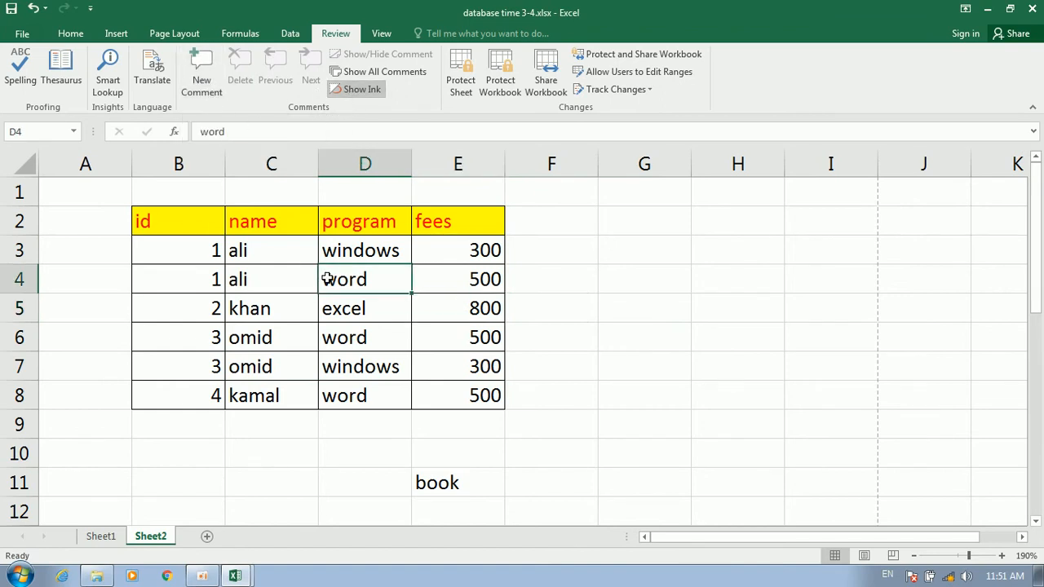
pyautogui.click(196, 82)
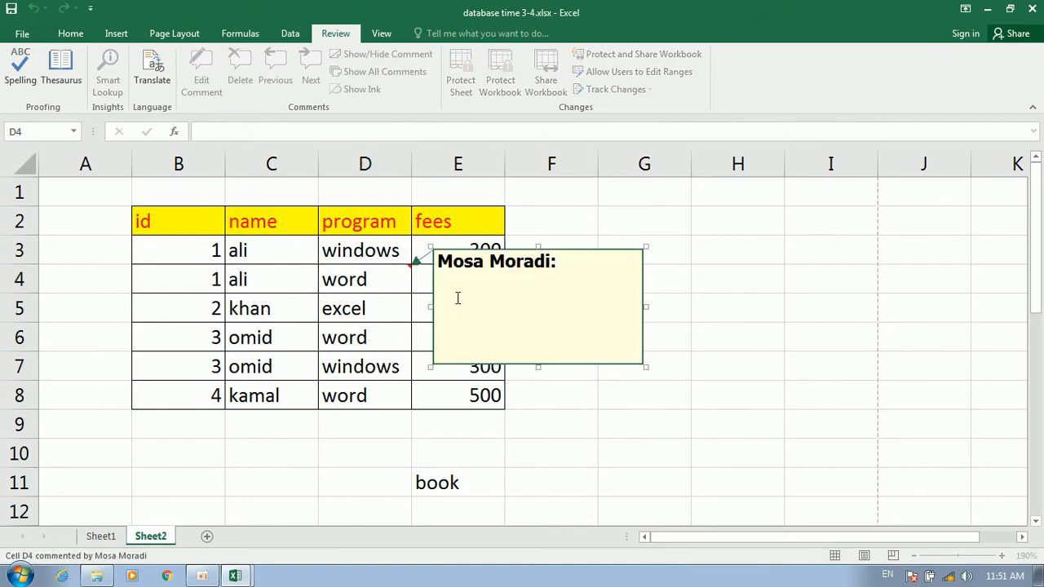
pyautogui.write('trrtertrt')
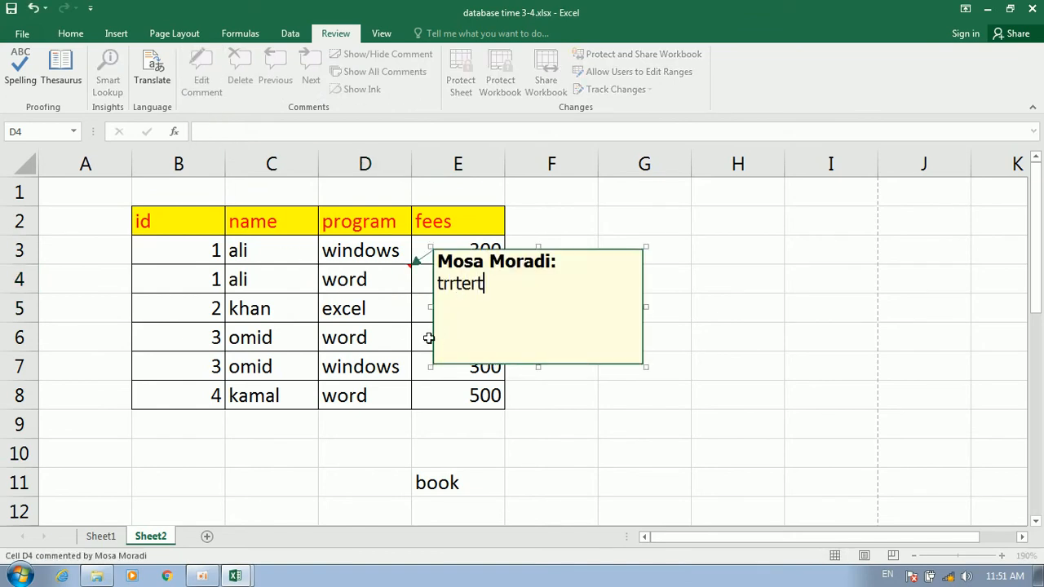
pyautogui.click(374, 334)
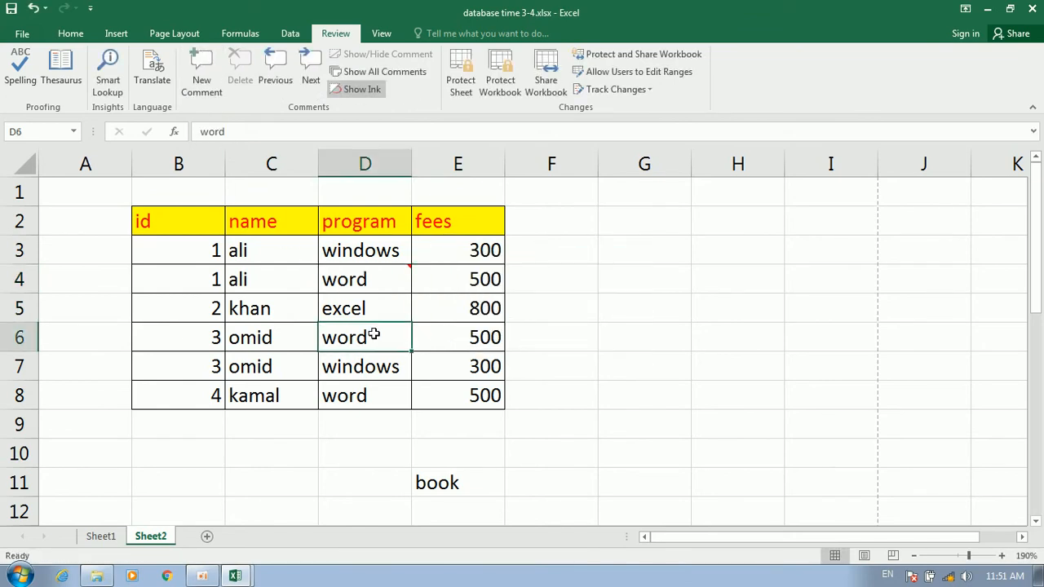
pyautogui.click(200, 70)
pyautogui.write('rtertre')
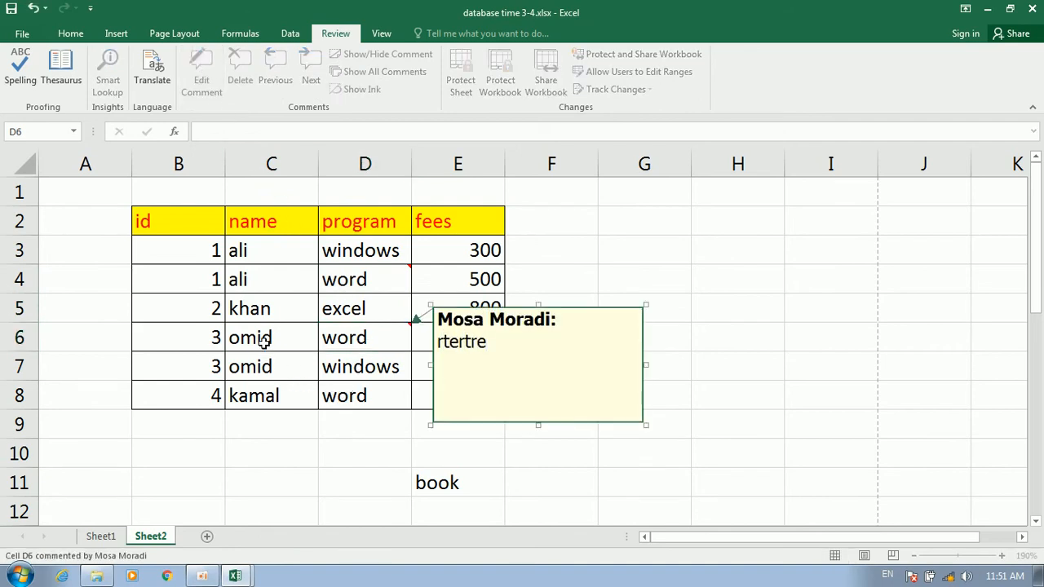
# Overwrite C6 with 't' and add a comment 'trtreter' to cell C5
pyautogui.click(263, 338)
pyautogui.write('t')
pyautogui.click(274, 305)
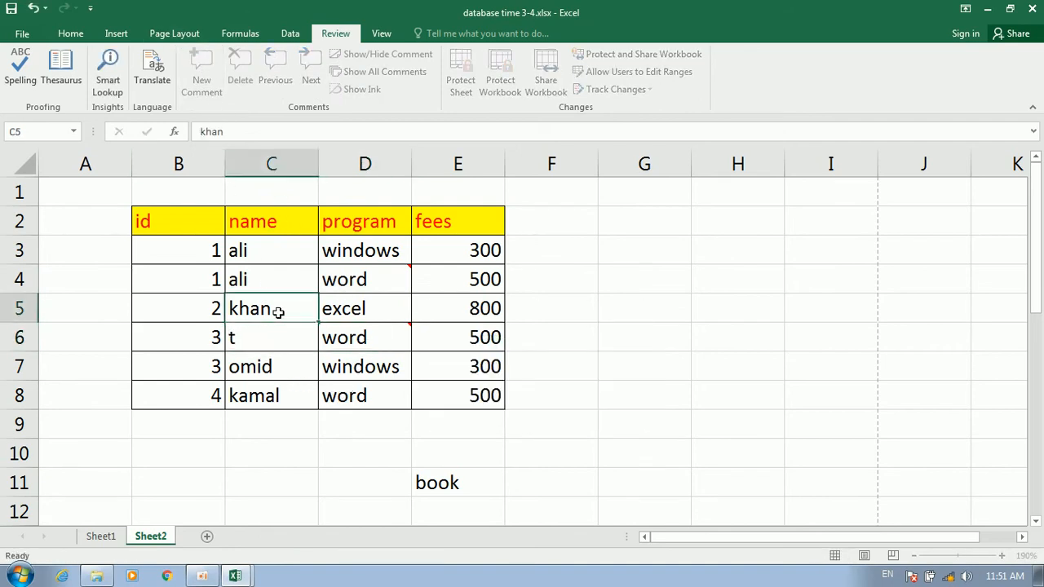
pyautogui.click(202, 73)
pyautogui.write('trtreter')
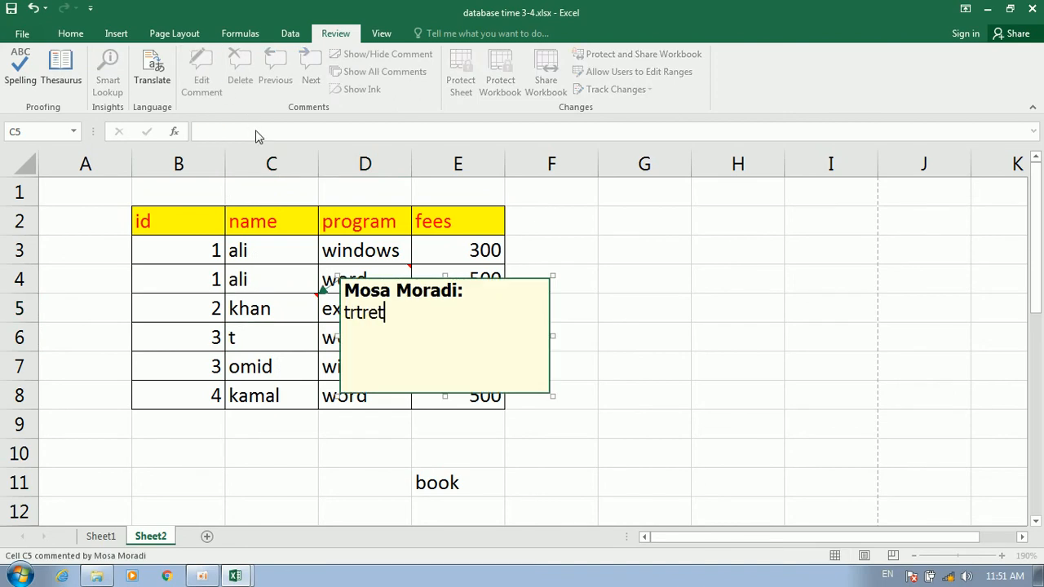
pyautogui.click(361, 257)
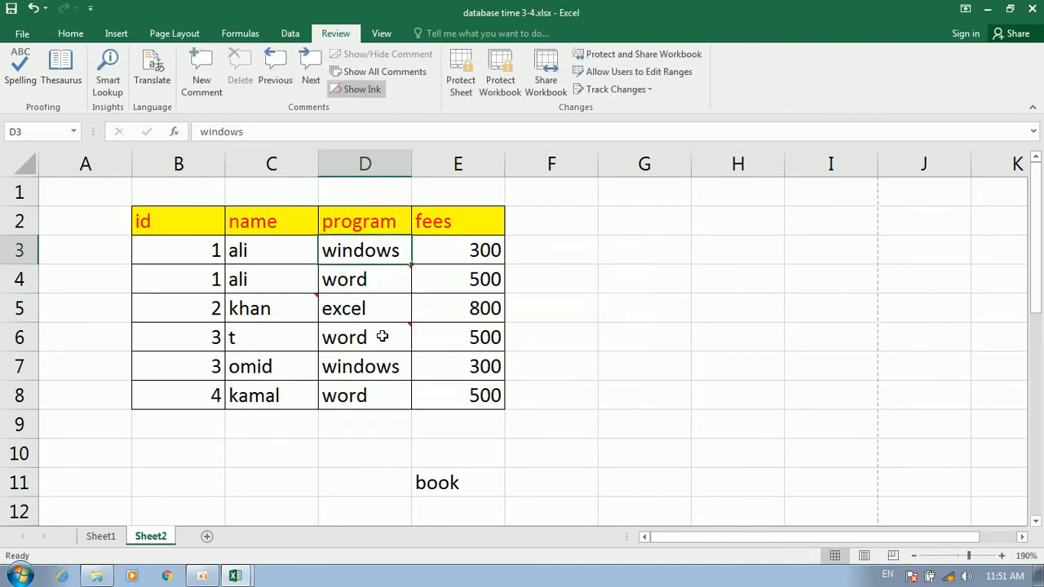
# Edit C5's comment and step to the next and previous comments
pyautogui.click(295, 303)
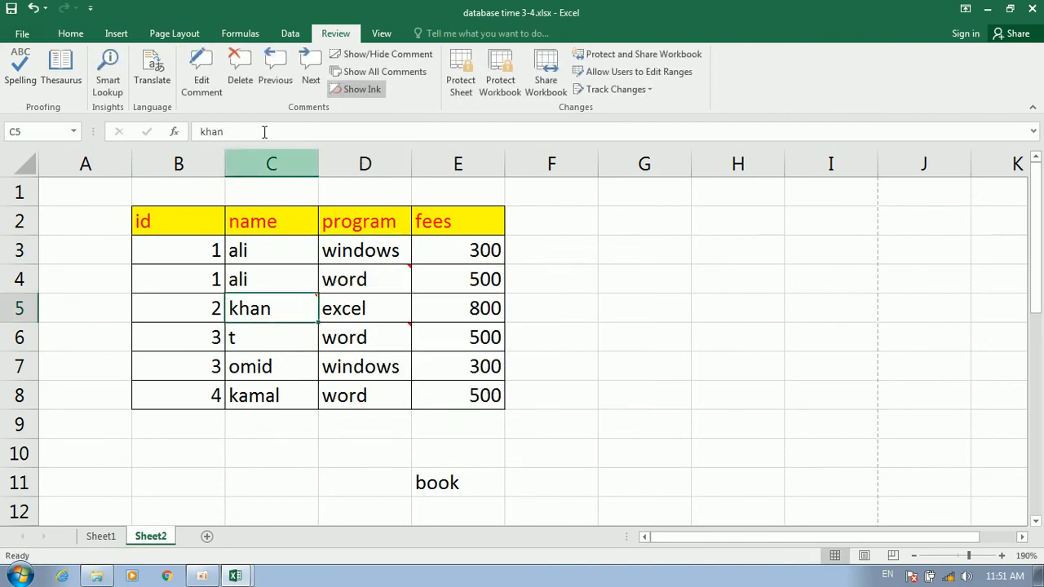
pyautogui.click(307, 72)
pyautogui.click(304, 67)
pyautogui.click(283, 72)
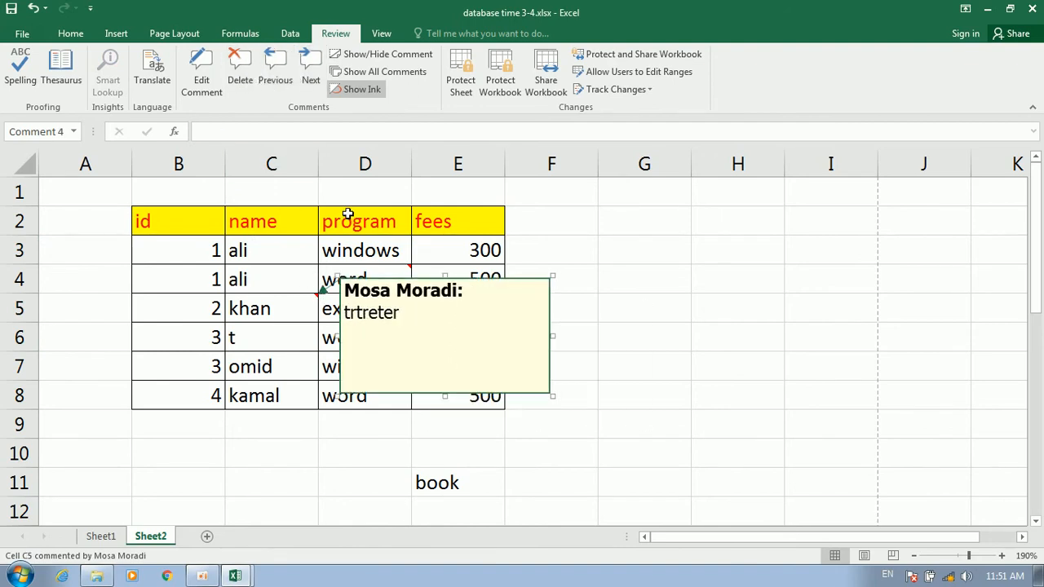
# Toggle Show All Comments, C5's Show/Hide Comment, and Show Ink on and off, leaving comments hidden
pyautogui.click(364, 74)
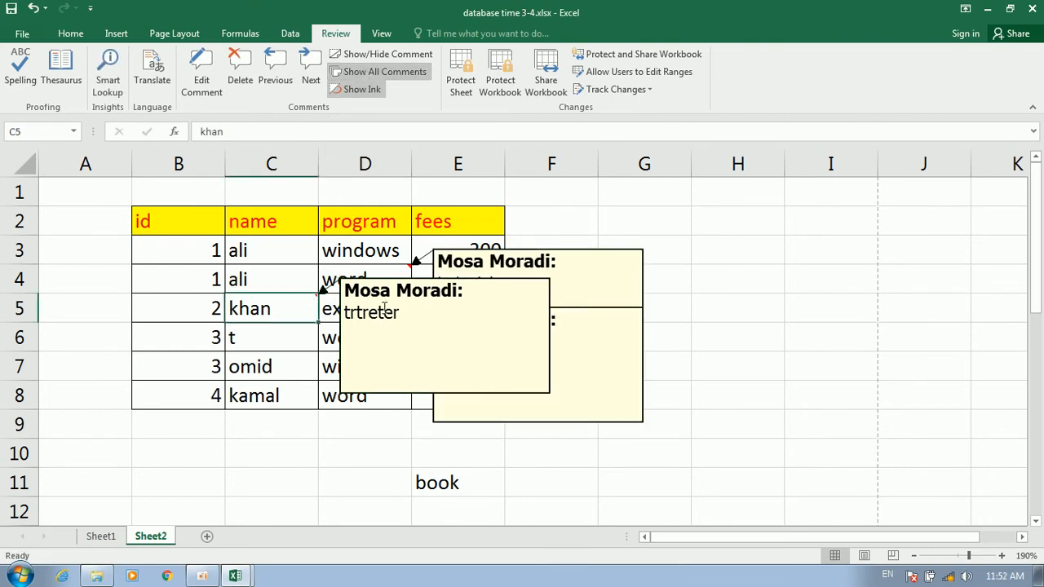
pyautogui.click(361, 73)
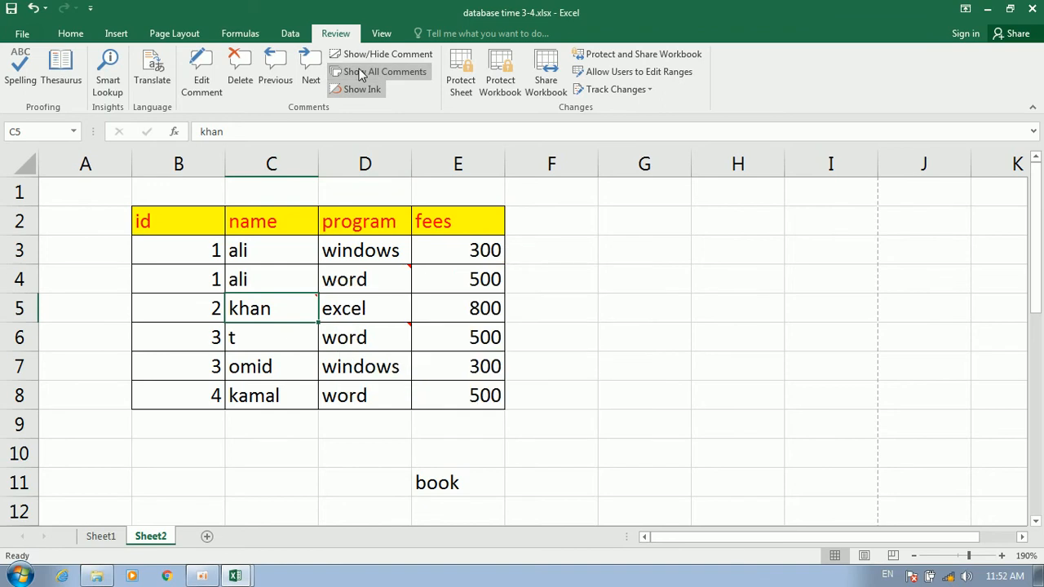
pyautogui.click(358, 75)
pyautogui.click(358, 74)
pyautogui.click(367, 56)
pyautogui.click(367, 57)
pyautogui.click(369, 55)
pyautogui.click(369, 56)
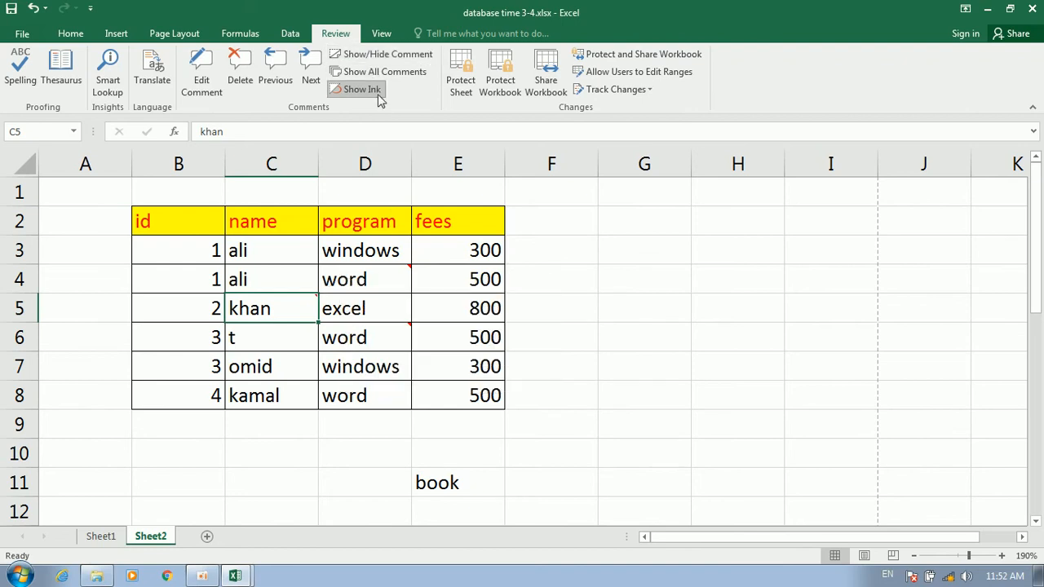
pyautogui.click(378, 93)
pyautogui.click(357, 94)
# Set Excel Options > Advanced comment display to 'No comments or indicators'
pyautogui.click(23, 34)
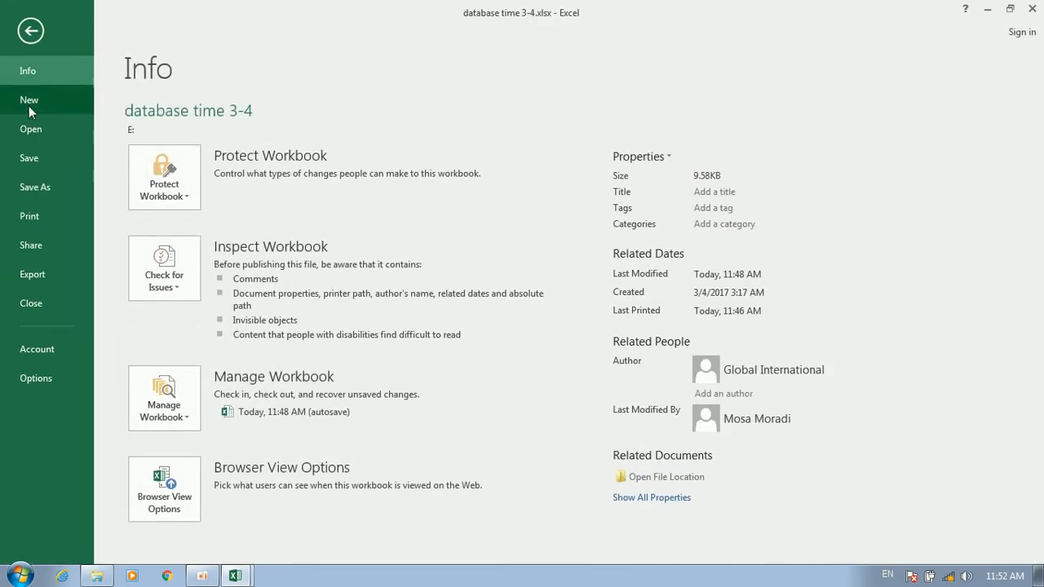
pyautogui.click(21, 380)
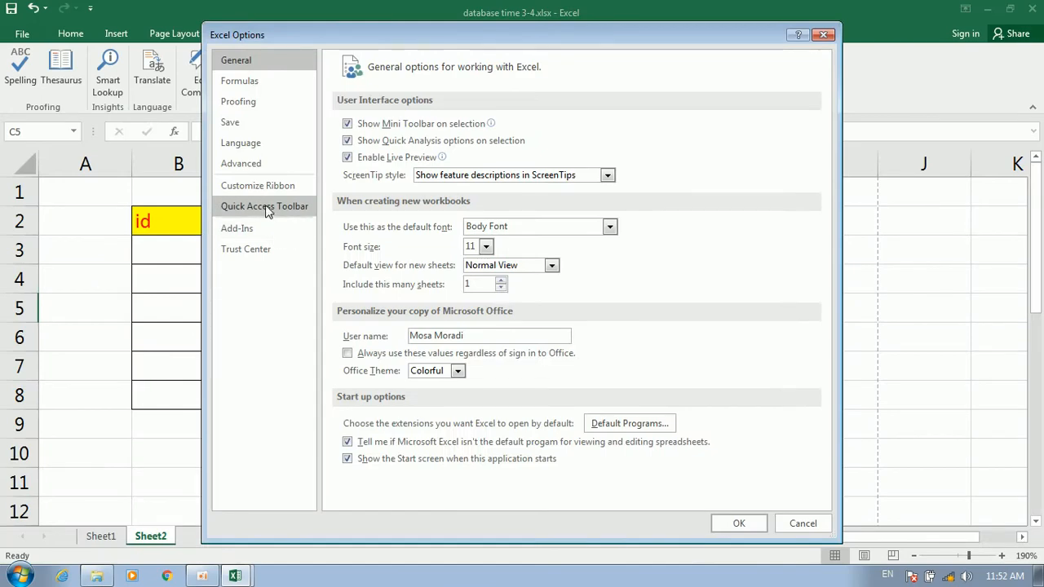
pyautogui.click(269, 167)
pyautogui.scroll(-5, 421, 287)
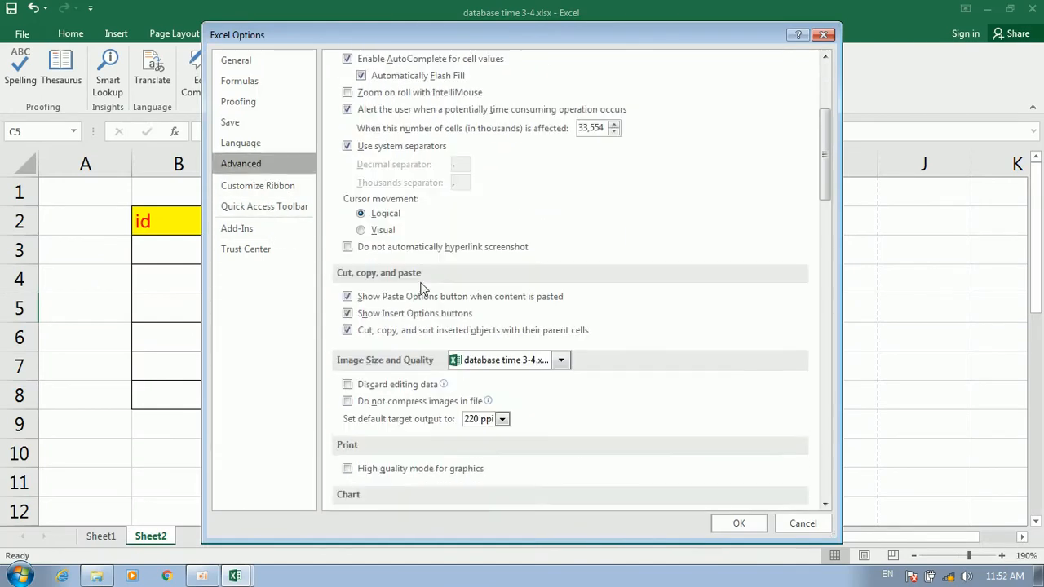
pyautogui.scroll(-3, 423, 288)
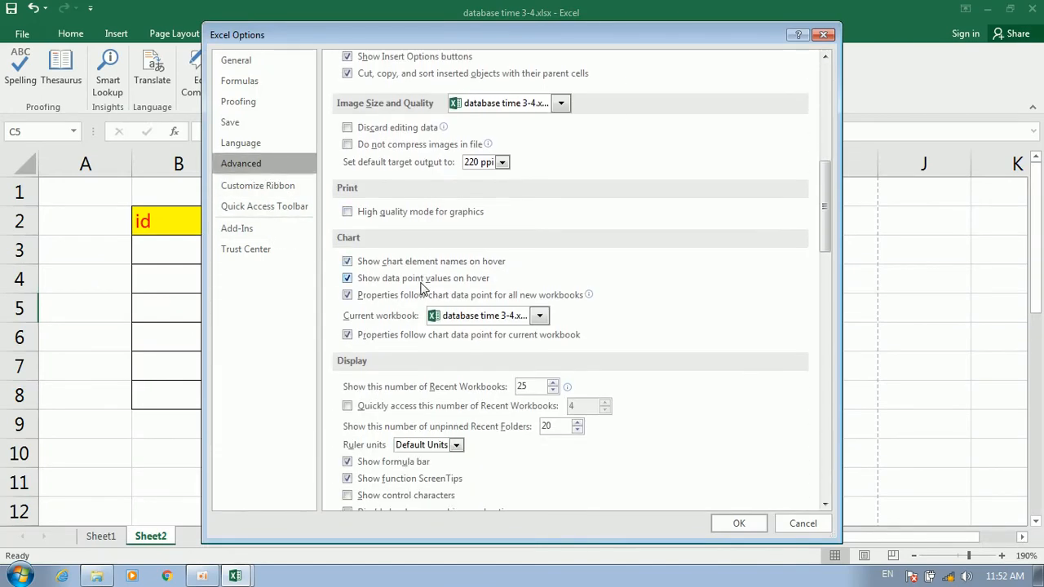
pyautogui.scroll(-4, 422, 287)
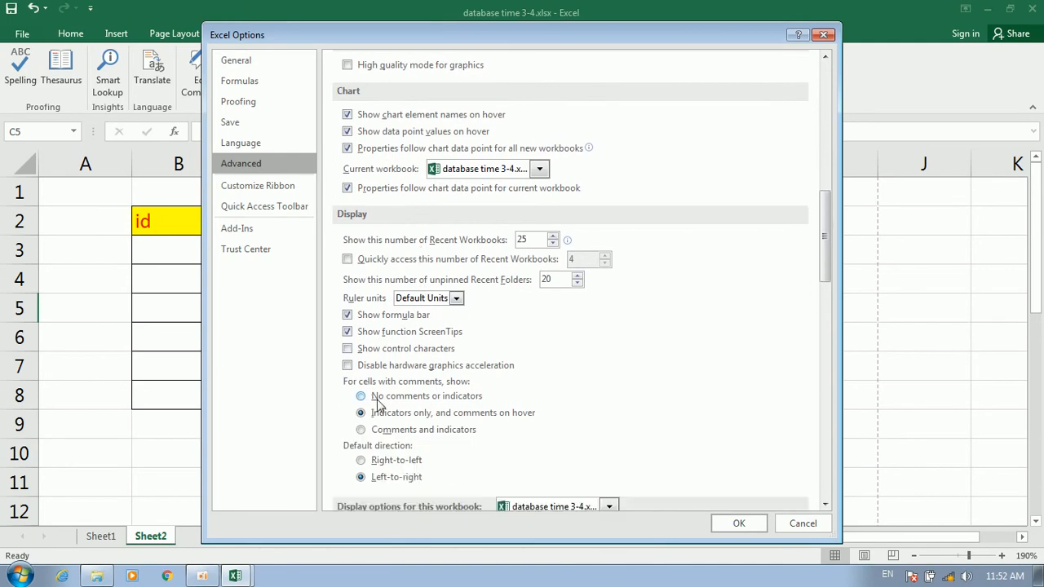
pyautogui.click(378, 397)
pyautogui.click(740, 521)
pyautogui.click(625, 410)
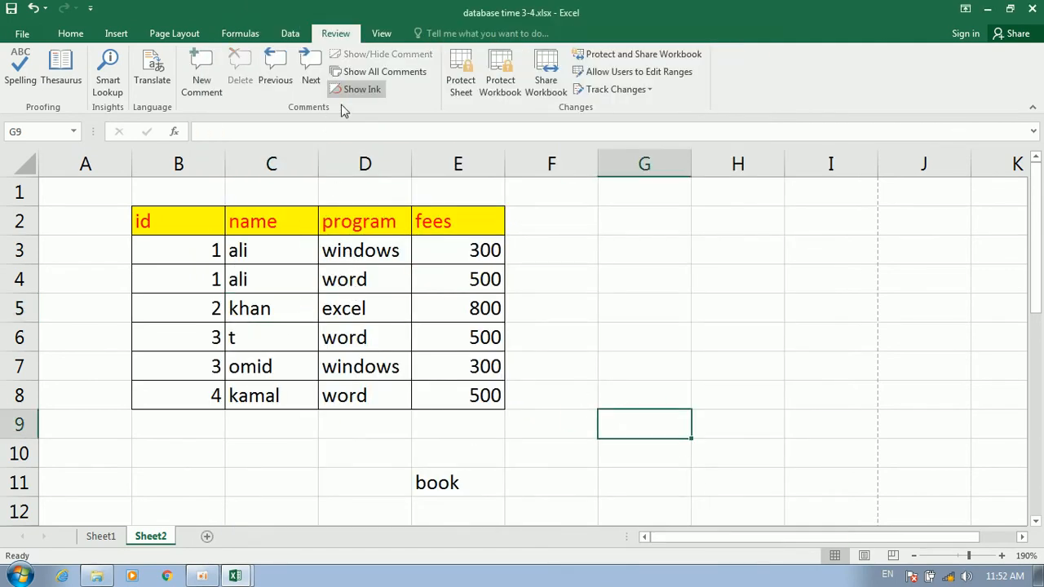
# Select cells D3 to D5 (windows, word, excel) and view the Info page's workbook protection choices
pyautogui.click(383, 244)
pyautogui.click(398, 312)
pyautogui.moveTo(399, 312); pyautogui.dragTo(551, 334)
pyautogui.click(353, 281)
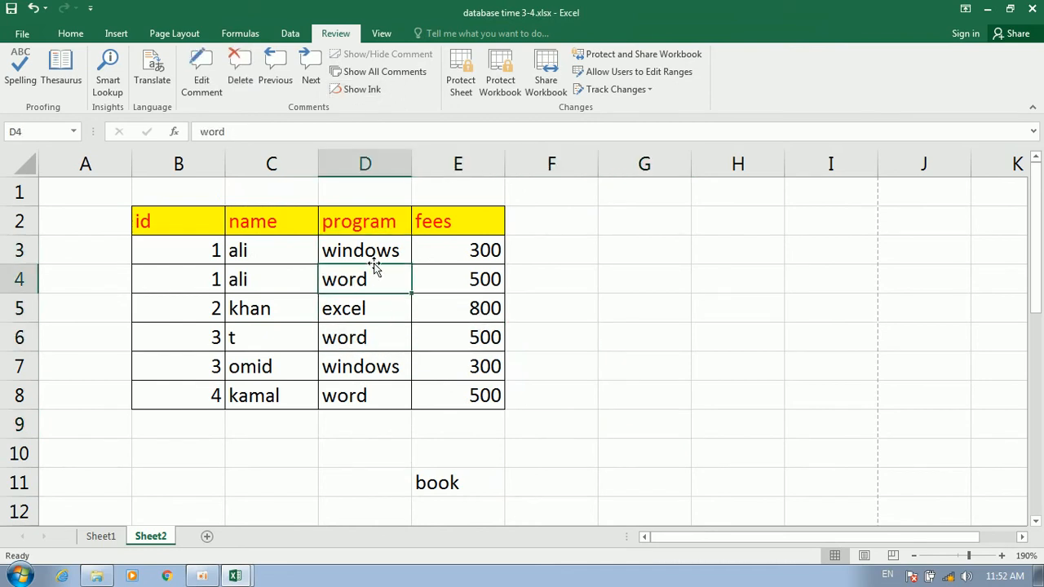
pyautogui.click(356, 251)
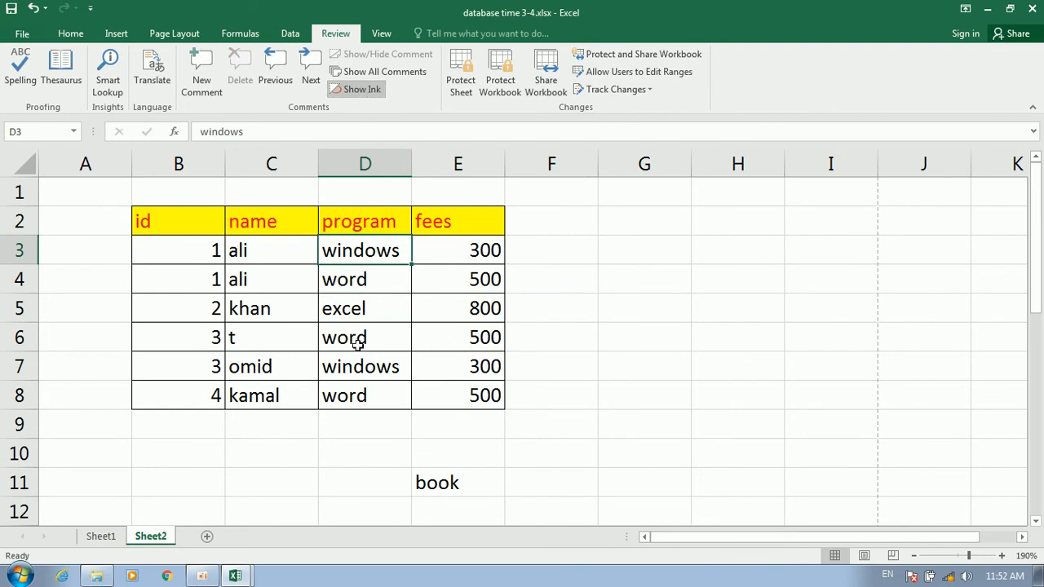
pyautogui.click(367, 310)
pyautogui.click(387, 275)
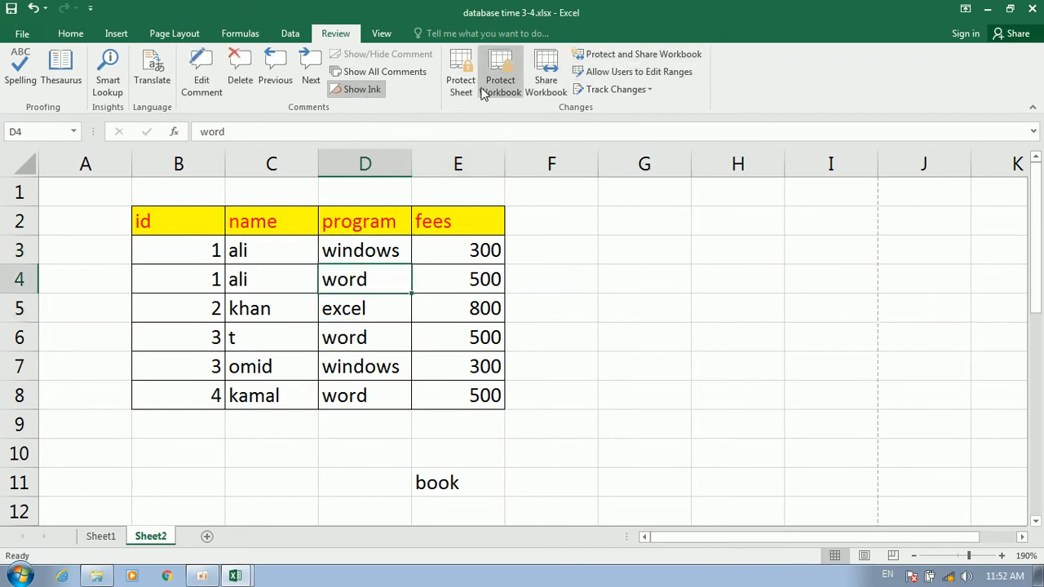
pyautogui.click(29, 37)
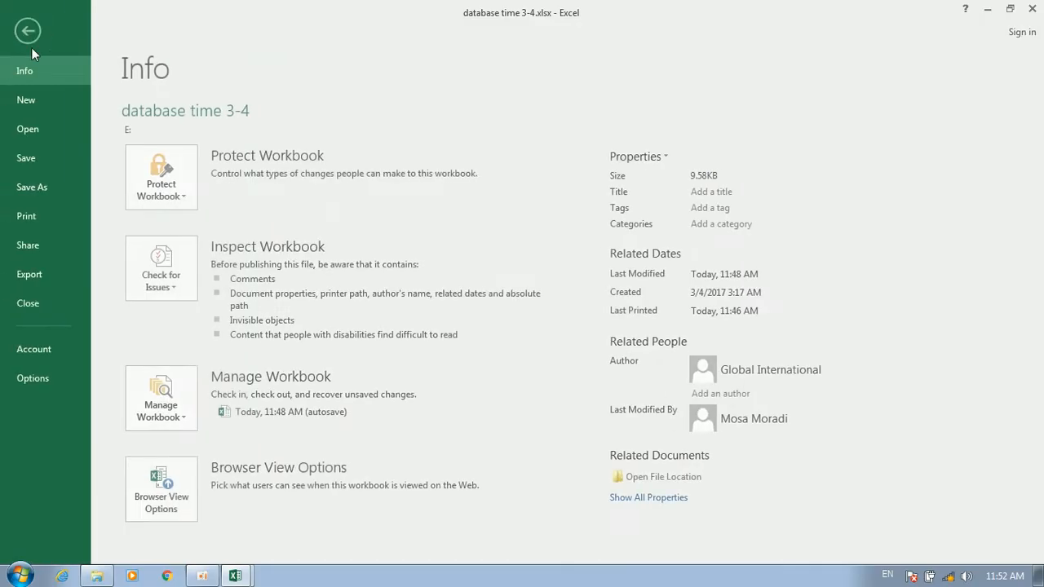
pyautogui.click(145, 167)
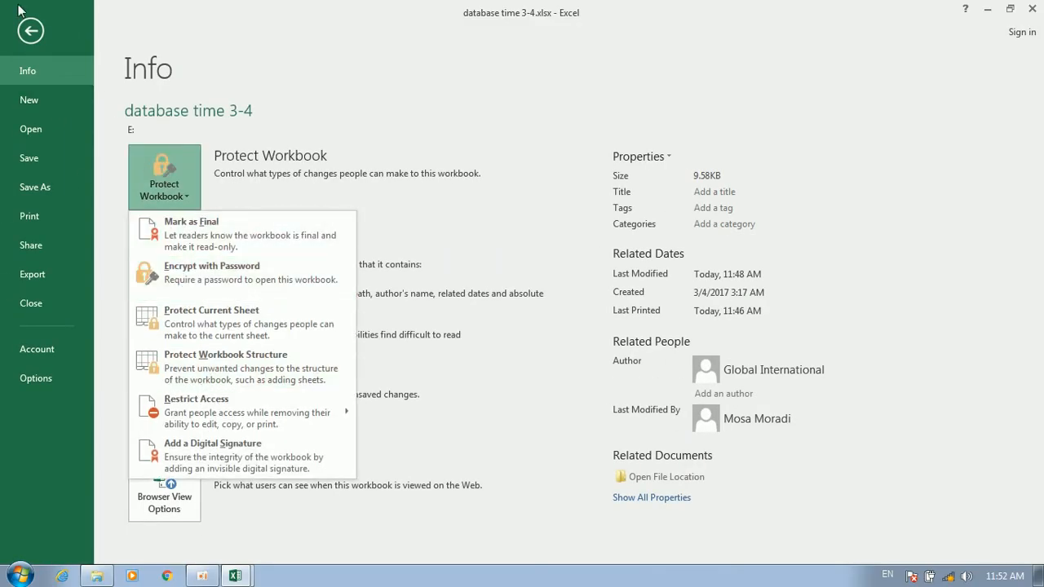
pyautogui.click(30, 31)
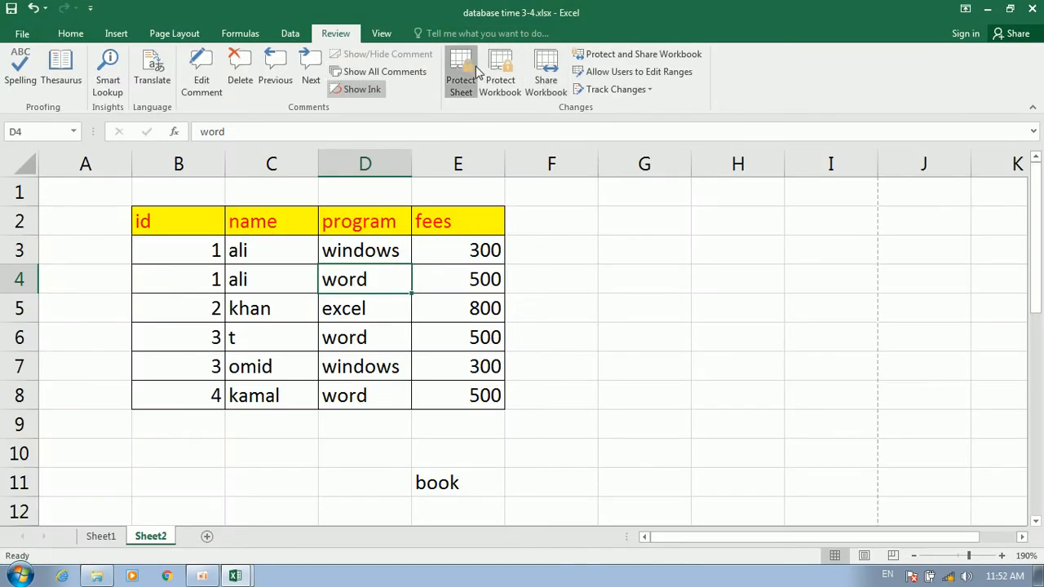
# Password-protect Sheet2 allowing Format cells, Insert columns and Insert rows, then test editing F6
pyautogui.click(462, 72)
pyautogui.click(639, 258)
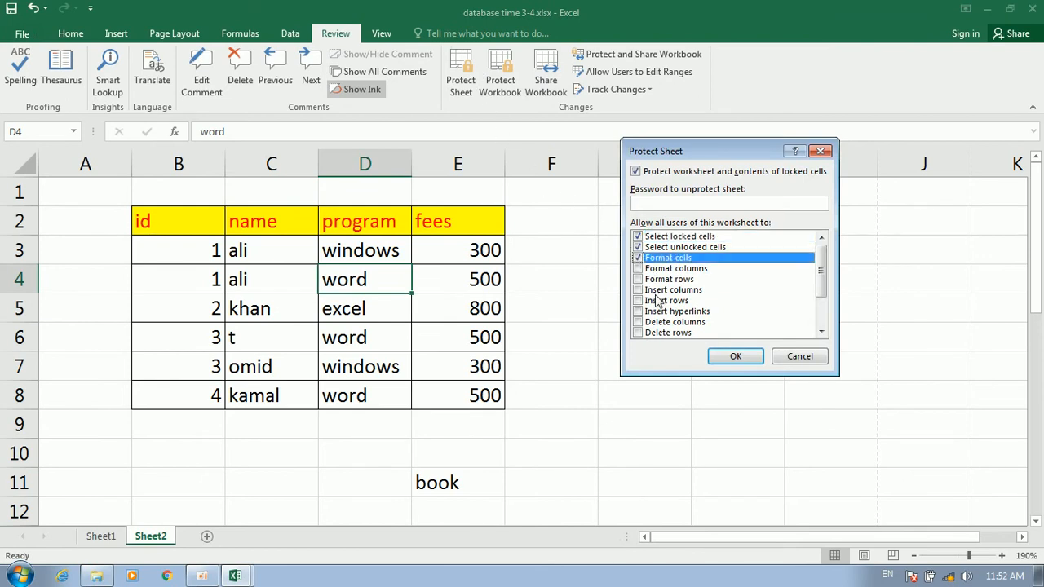
pyautogui.click(639, 290)
pyautogui.click(638, 301)
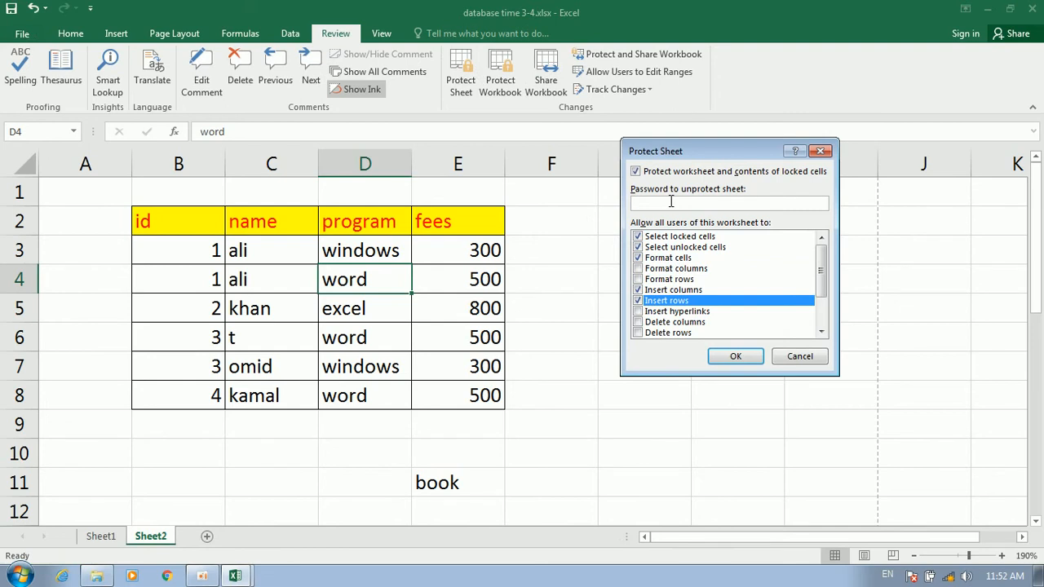
pyautogui.click(735, 356)
pyautogui.write('12')
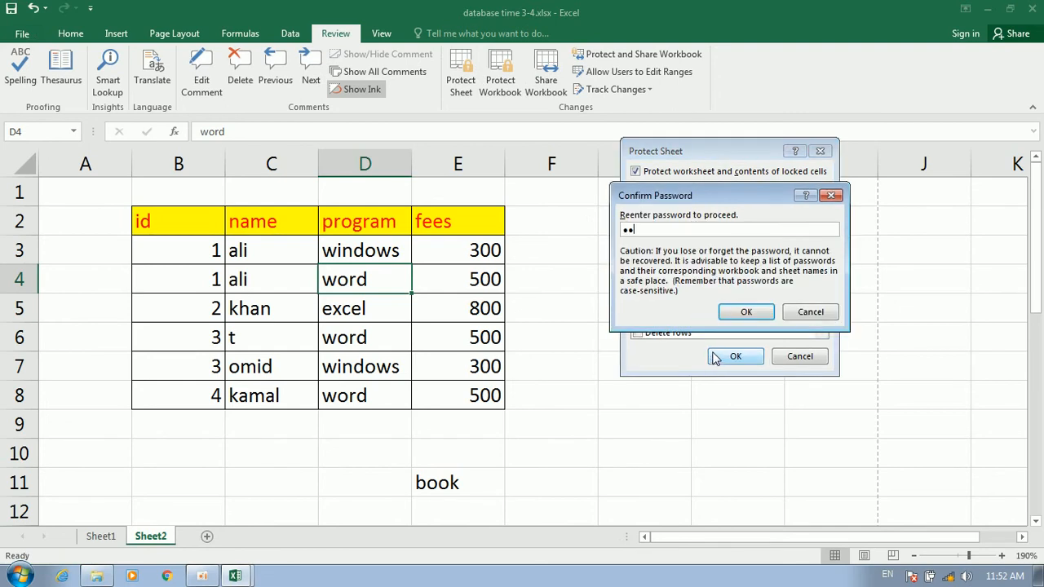
pyautogui.click(745, 312)
pyautogui.doubleClick(593, 338)
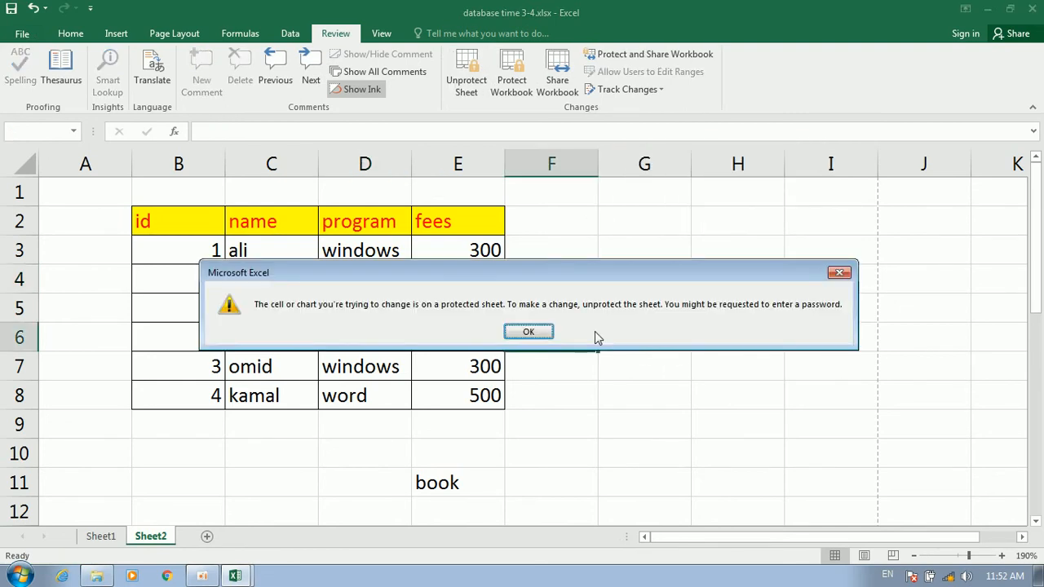
pyautogui.click(528, 333)
# Unprotect Sheet2 with its password and insert a new blank Sheet3
pyautogui.click(466, 78)
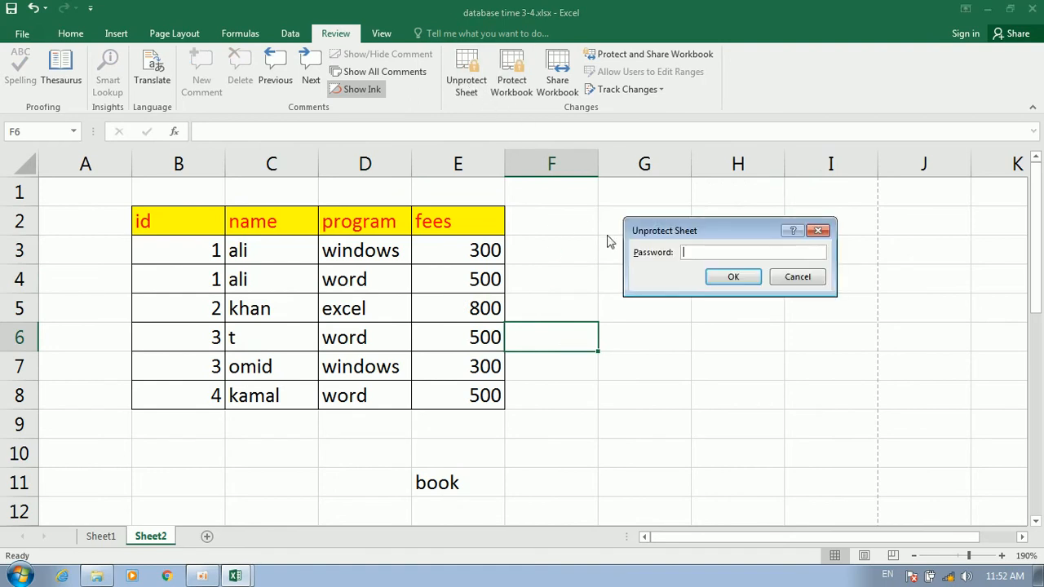
pyautogui.write('12')
pyautogui.press('Return')
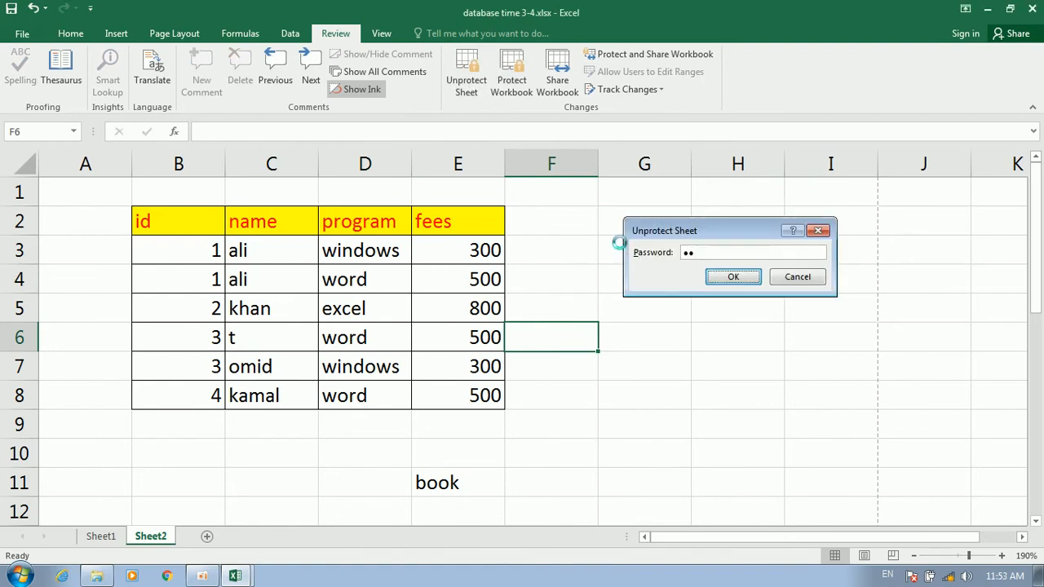
pyautogui.click(207, 536)
pyautogui.click(375, 370)
# Password-protect the workbook structure, then start unprotecting it
pyautogui.click(500, 78)
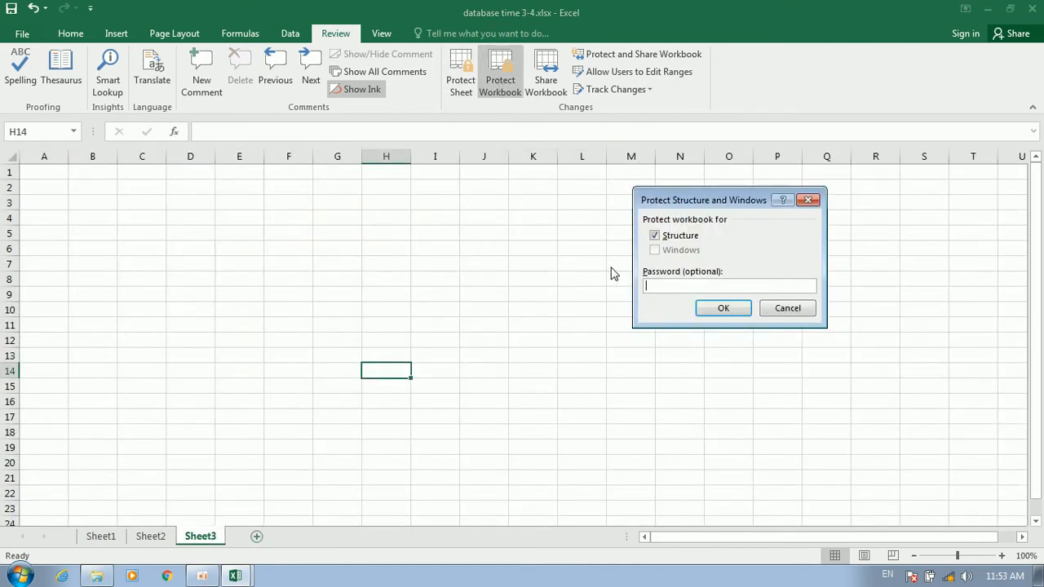
pyautogui.click(723, 309)
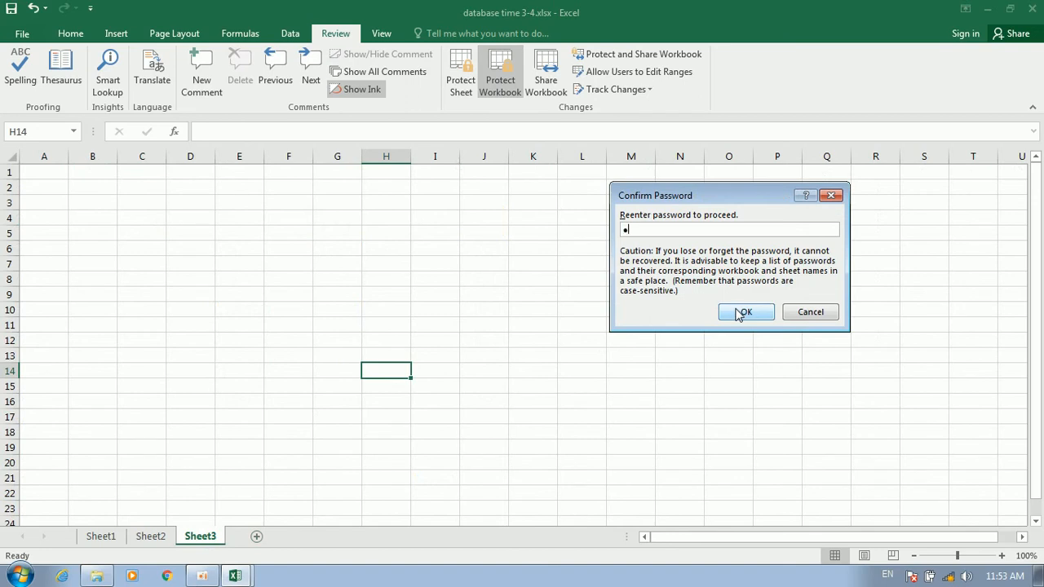
pyautogui.click(741, 313)
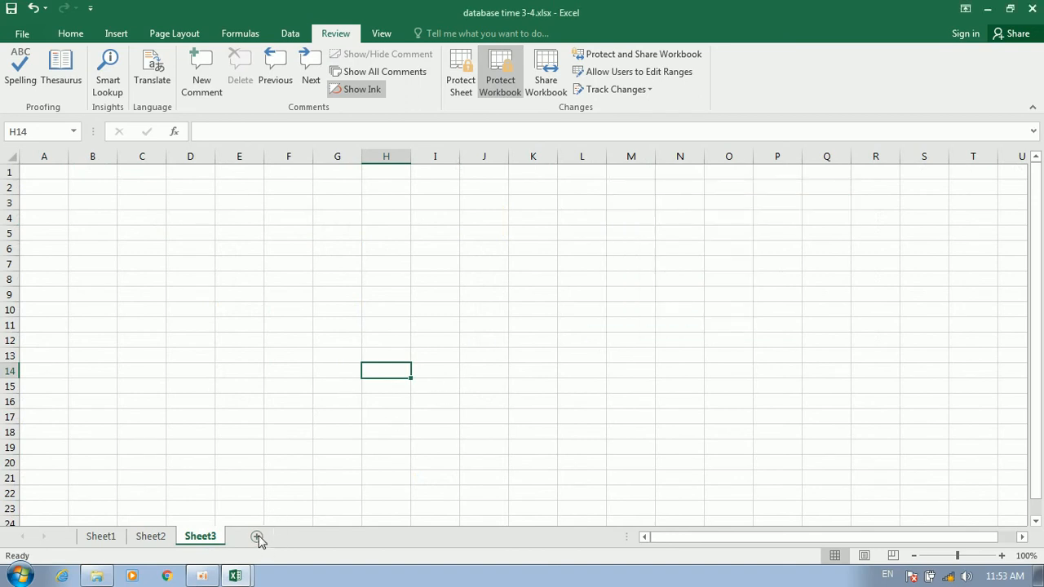
pyautogui.click(497, 82)
# Unprotect the workbook structure and inspect Share Workbook's multi-user editing option without applying changes
pyautogui.write('1')
pyautogui.click(733, 278)
pyautogui.click(484, 309)
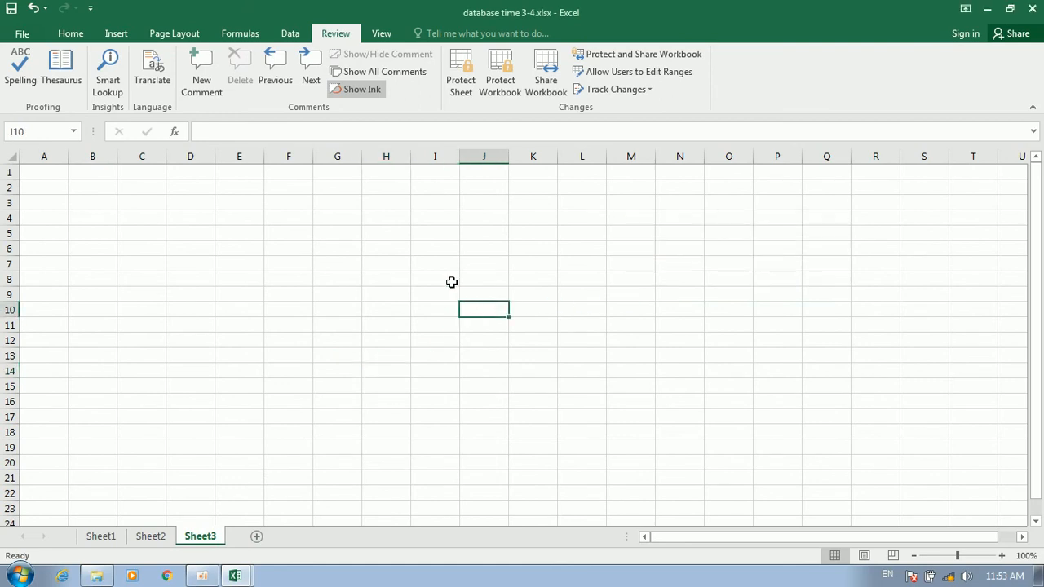
pyautogui.click(538, 82)
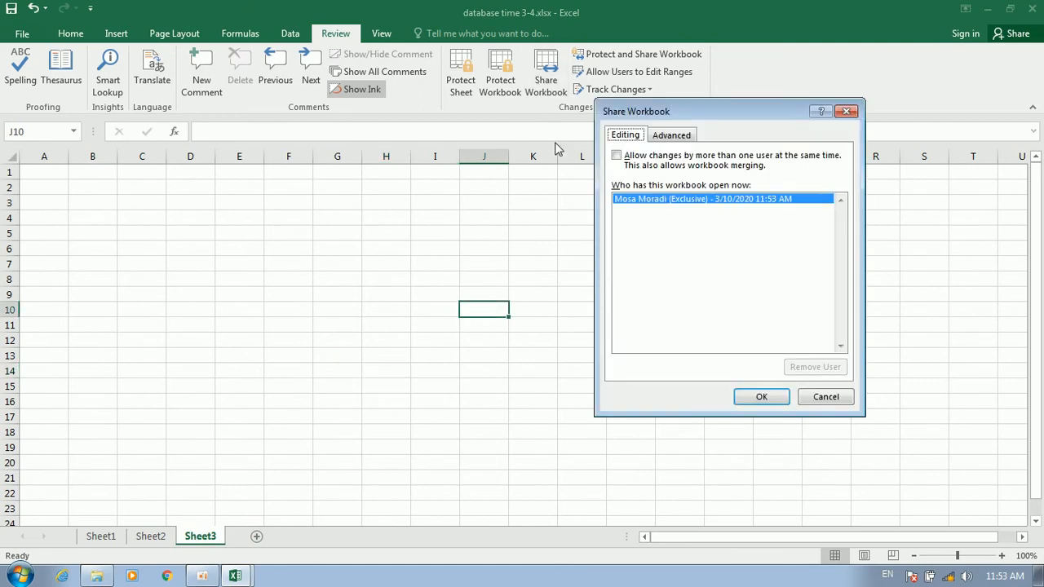
pyautogui.click(640, 158)
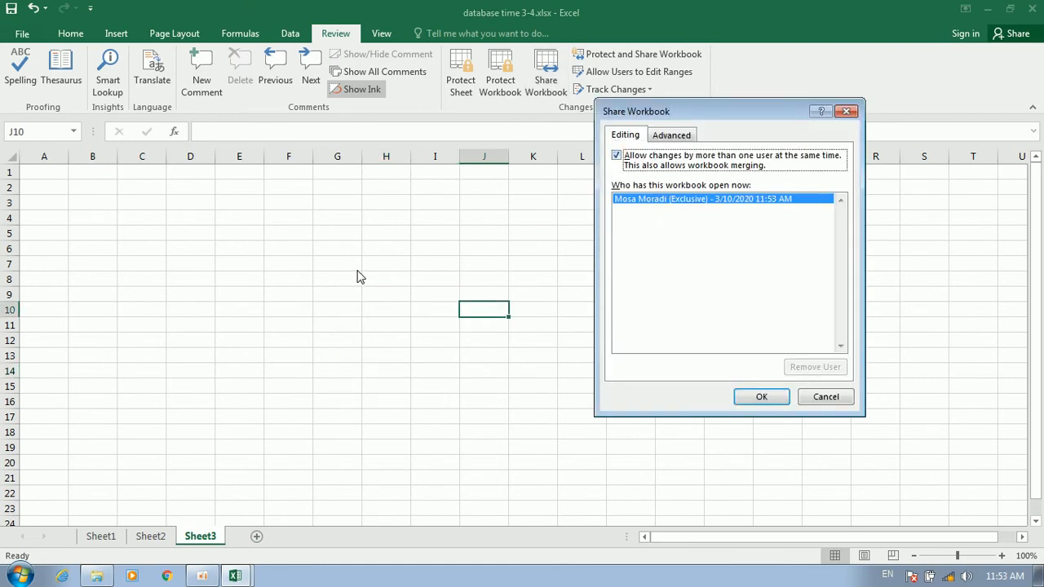
pyautogui.click(674, 166)
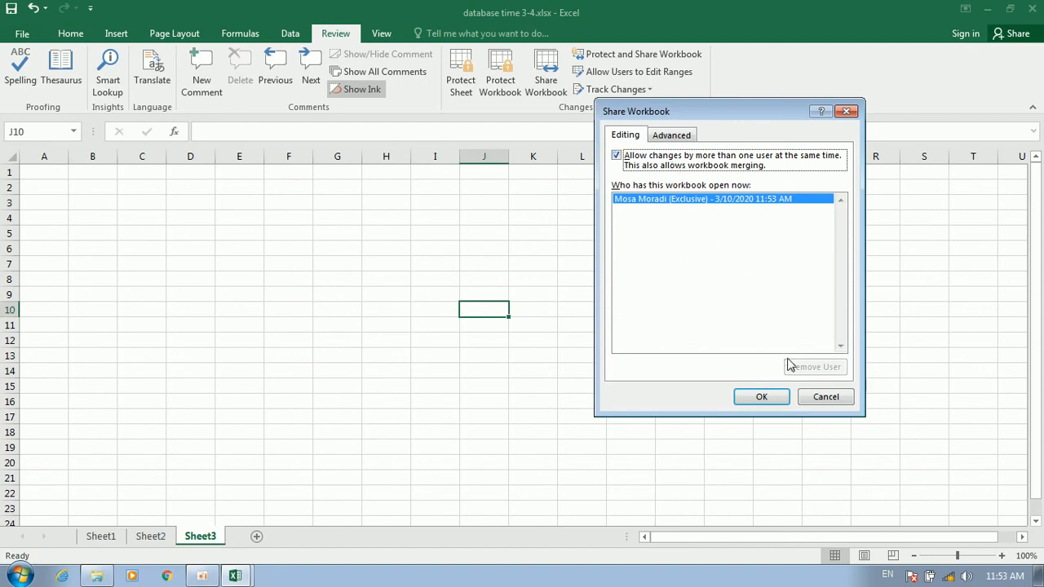
pyautogui.click(823, 397)
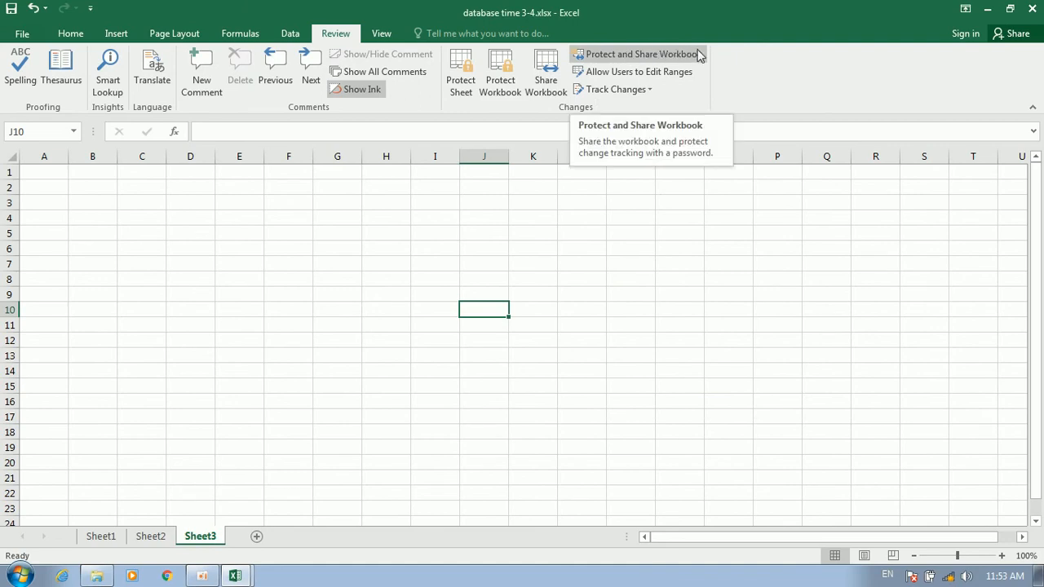
pyautogui.click(546, 75)
pyautogui.click(628, 160)
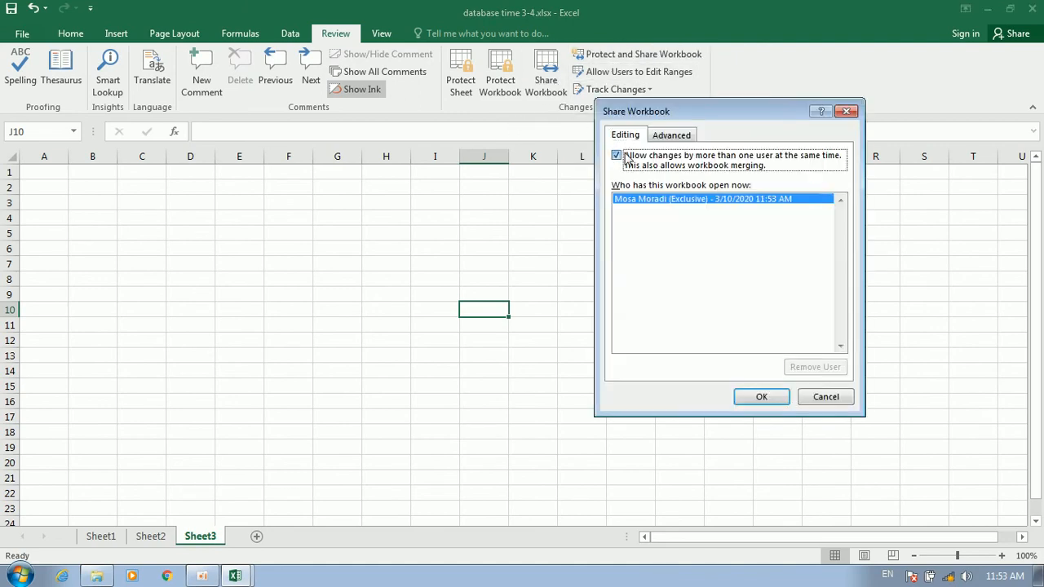
pyautogui.click(847, 112)
# Protect and share the workbook with track changes and a password, saving it as shared
pyautogui.click(636, 54)
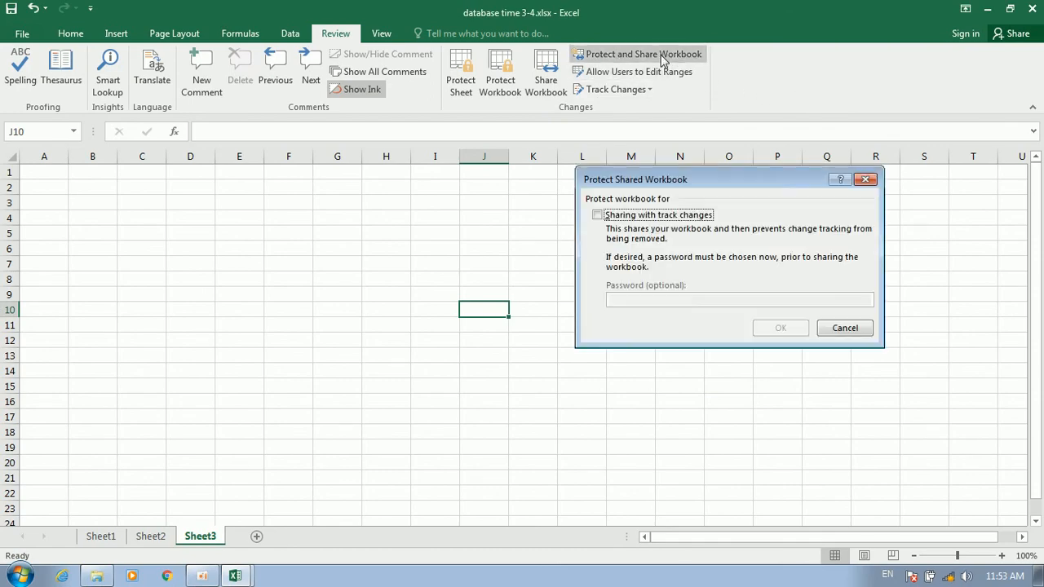
pyautogui.click(621, 217)
pyautogui.click(633, 299)
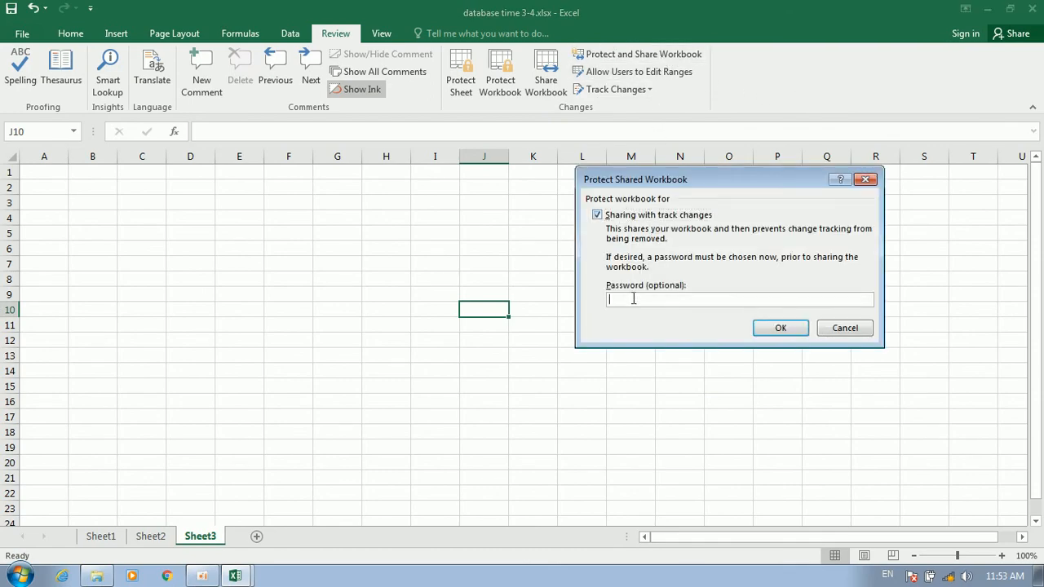
pyautogui.click(792, 329)
pyautogui.write('1')
pyautogui.click(745, 311)
pyautogui.click(495, 329)
# Check who has the workbook open, then unprotect it and remove it from shared use
pyautogui.click(547, 81)
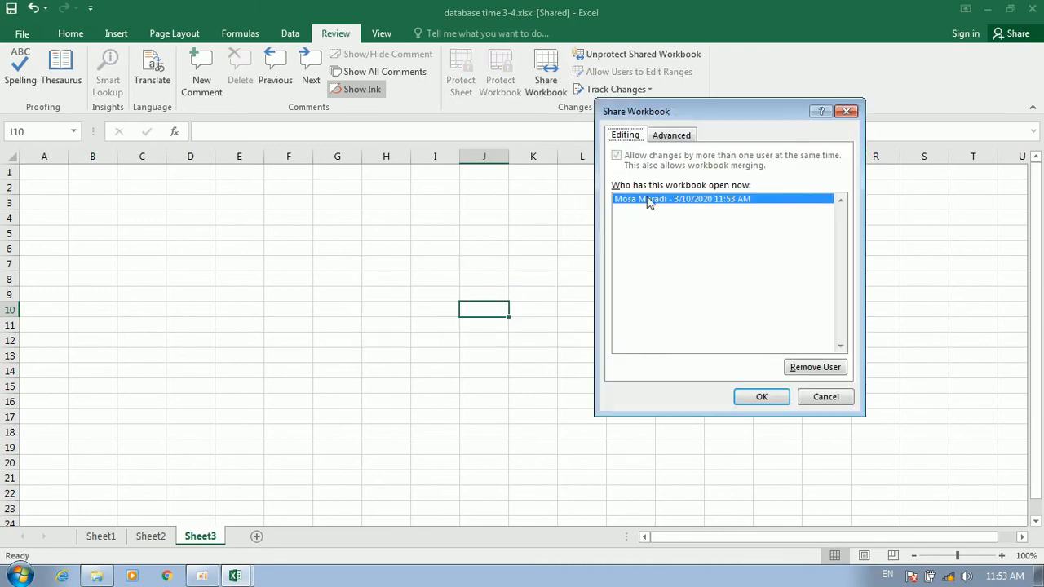
pyautogui.click(846, 111)
pyautogui.click(636, 54)
pyautogui.write('1')
pyautogui.click(733, 278)
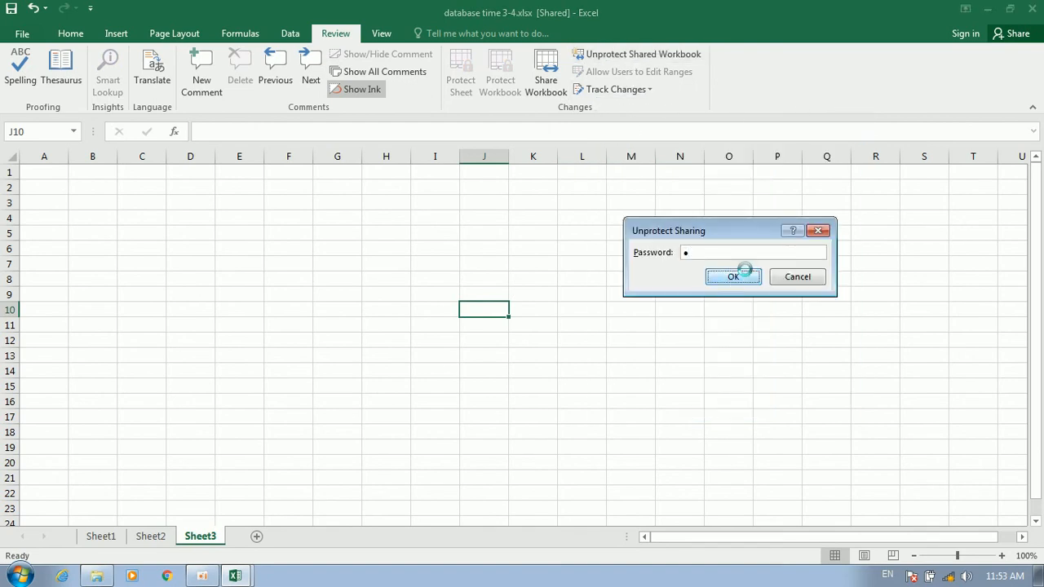
pyautogui.click(498, 353)
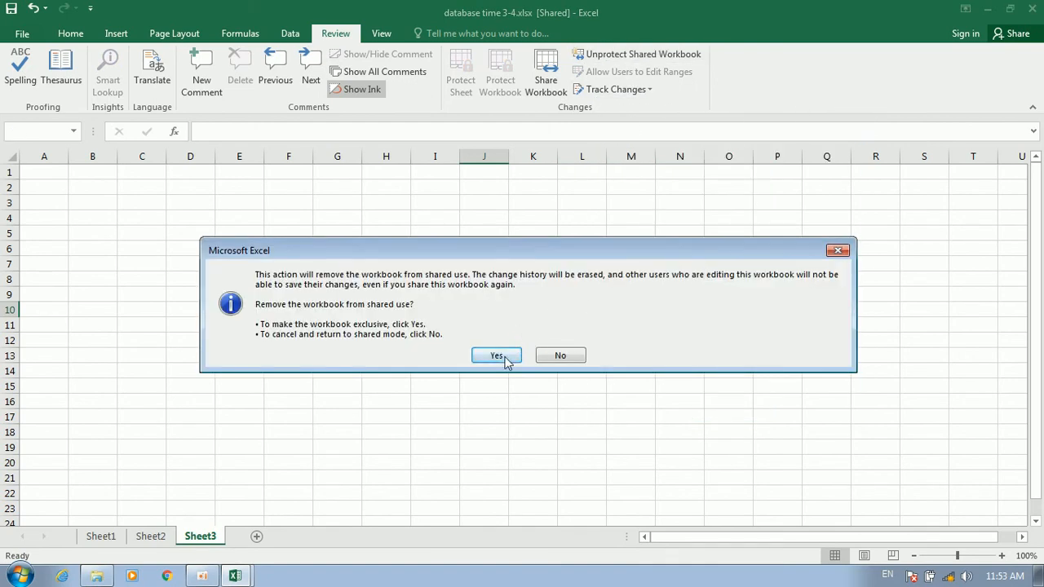
# Confirm in Share Workbook that exclusive use is restored, then return to Sheet2
pyautogui.click(546, 74)
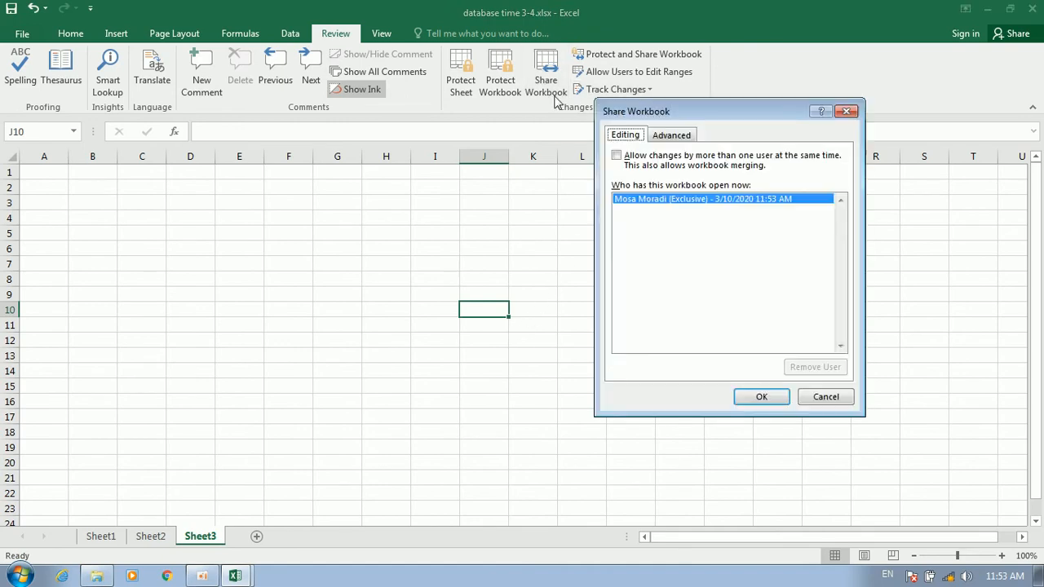
pyautogui.click(617, 155)
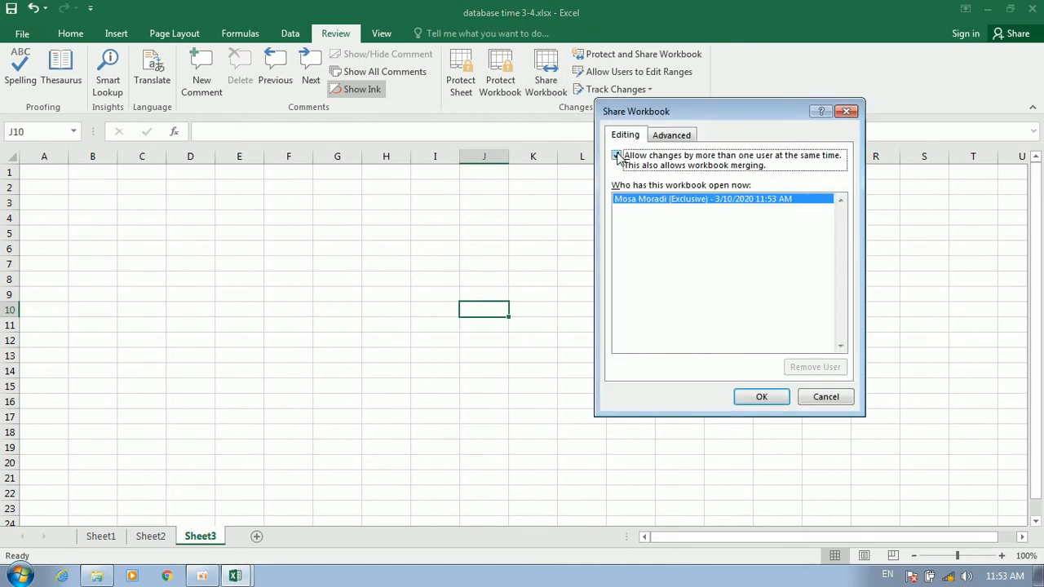
pyautogui.click(846, 111)
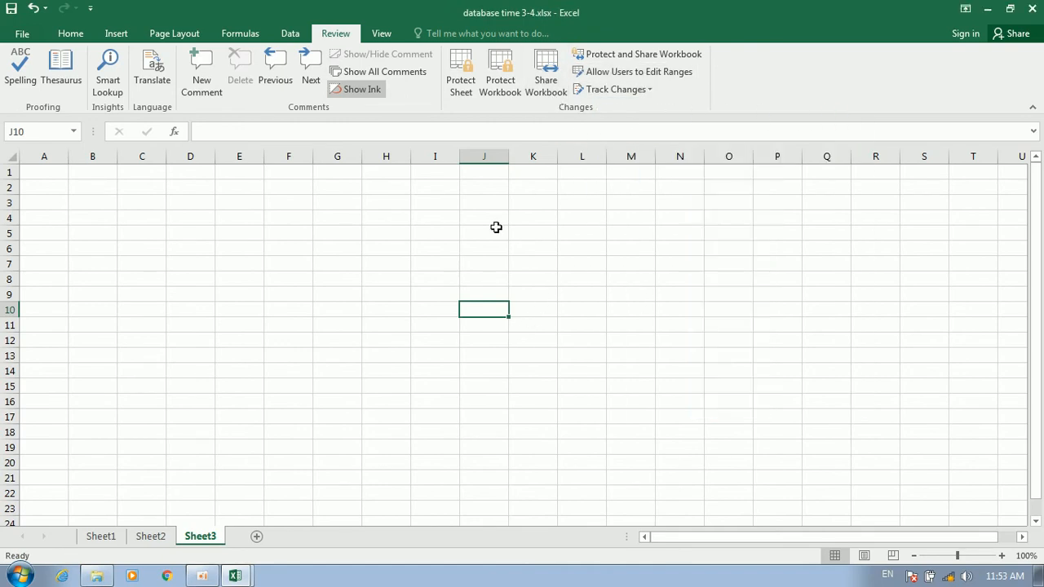
pyautogui.click(150, 537)
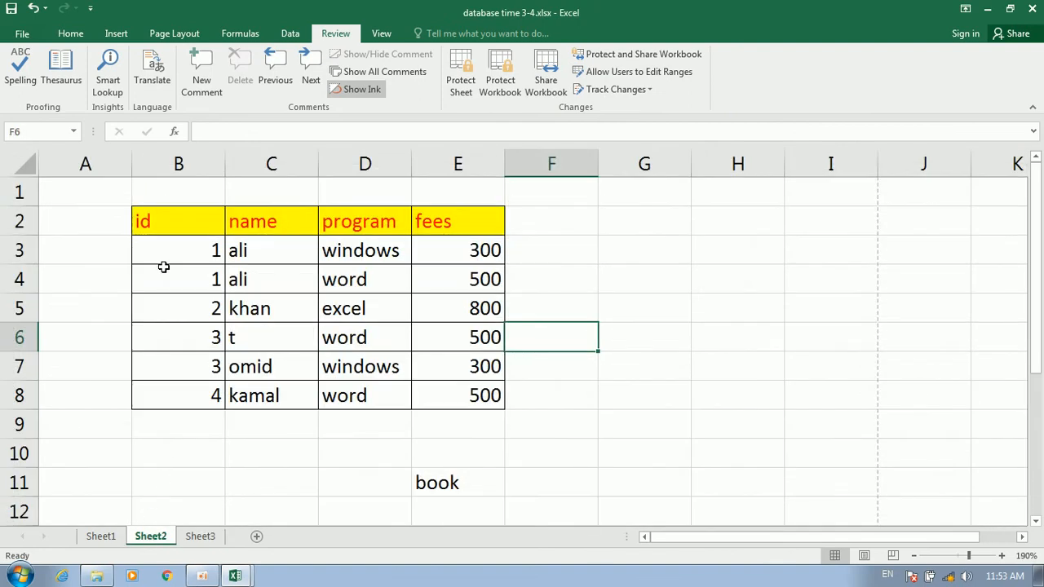
# Define B2:E8 as the password-protected editable range Range1
pyautogui.moveTo(163, 218); pyautogui.dragTo(447, 392)
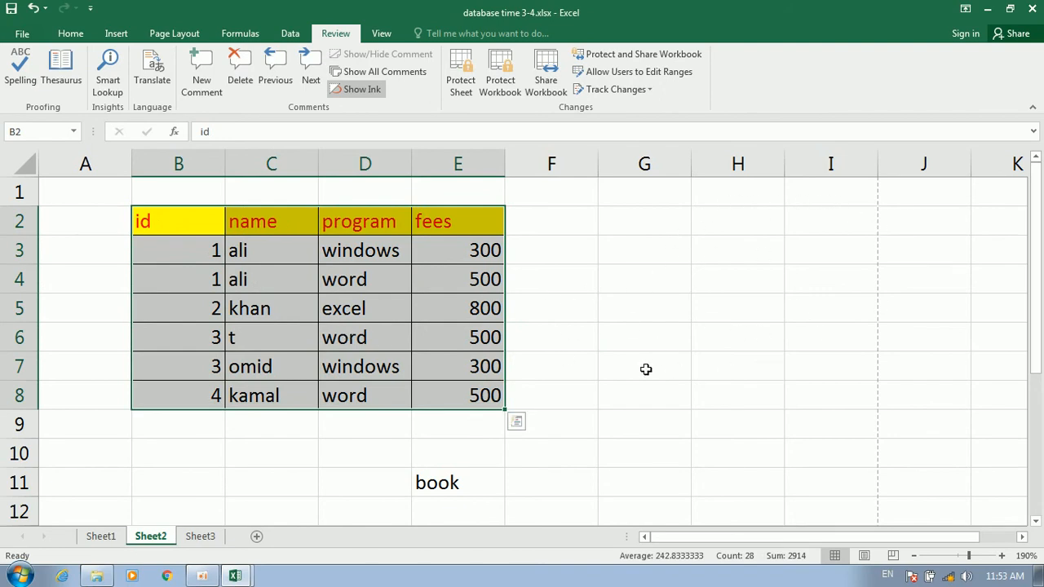
pyautogui.click(601, 74)
pyautogui.click(832, 206)
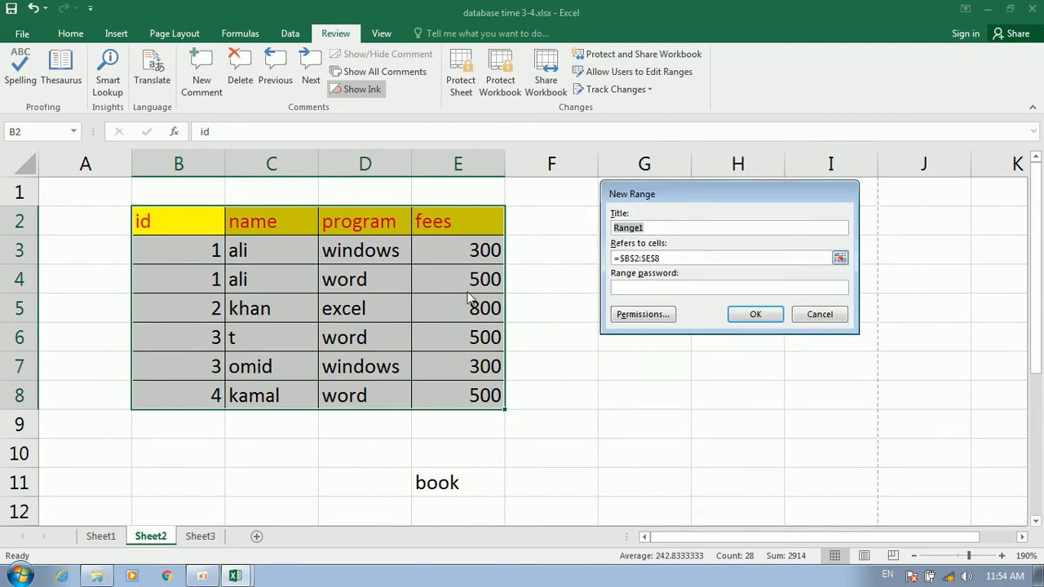
pyautogui.click(634, 286)
pyautogui.click(748, 316)
pyautogui.click(746, 314)
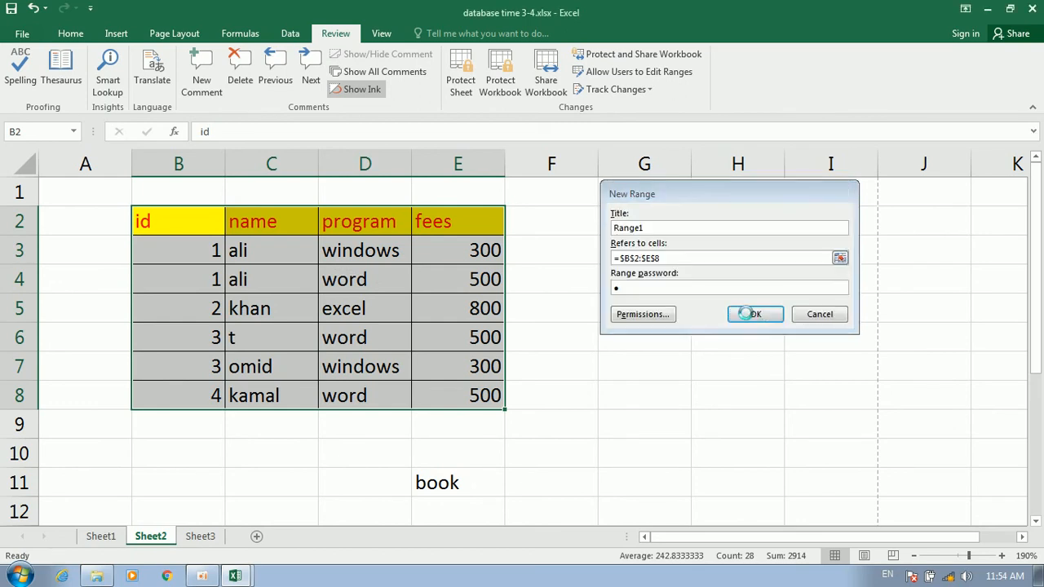
# Protect Sheet2 with a sheet password
pyautogui.click(629, 338)
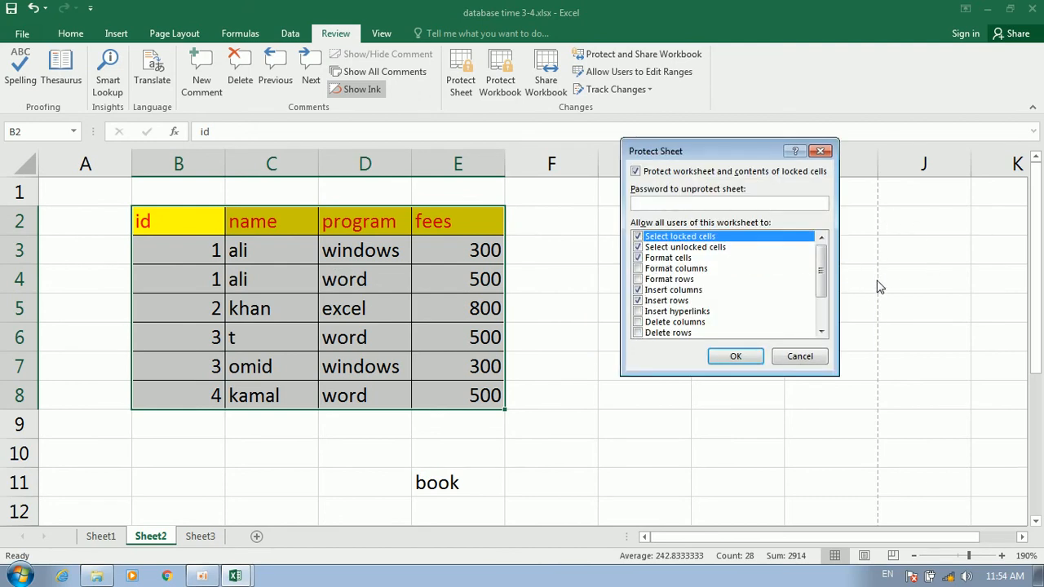
pyautogui.click(734, 356)
pyautogui.write('11')
pyautogui.click(746, 314)
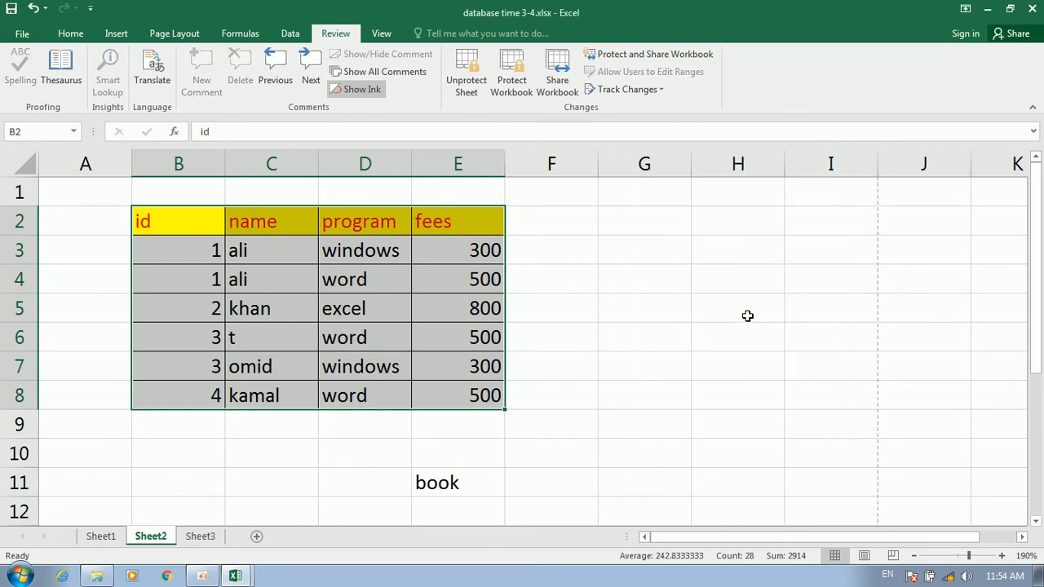
# Confirm H5 and G5 outside the range are locked, cancelling the D5 Unlock Range prompt
pyautogui.doubleClick(738, 314)
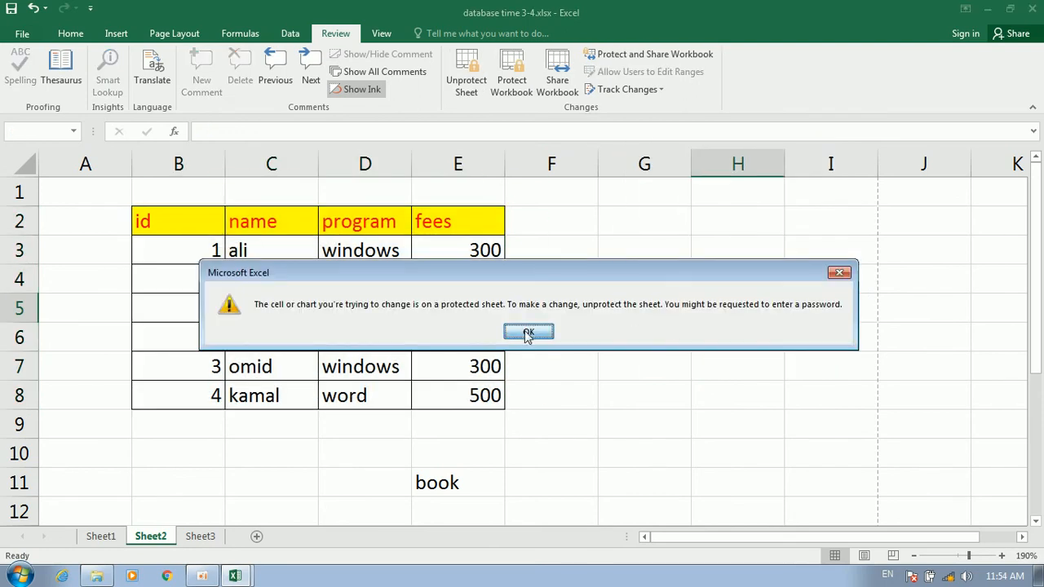
pyautogui.click(528, 333)
pyautogui.doubleClick(410, 321)
pyautogui.write('1')
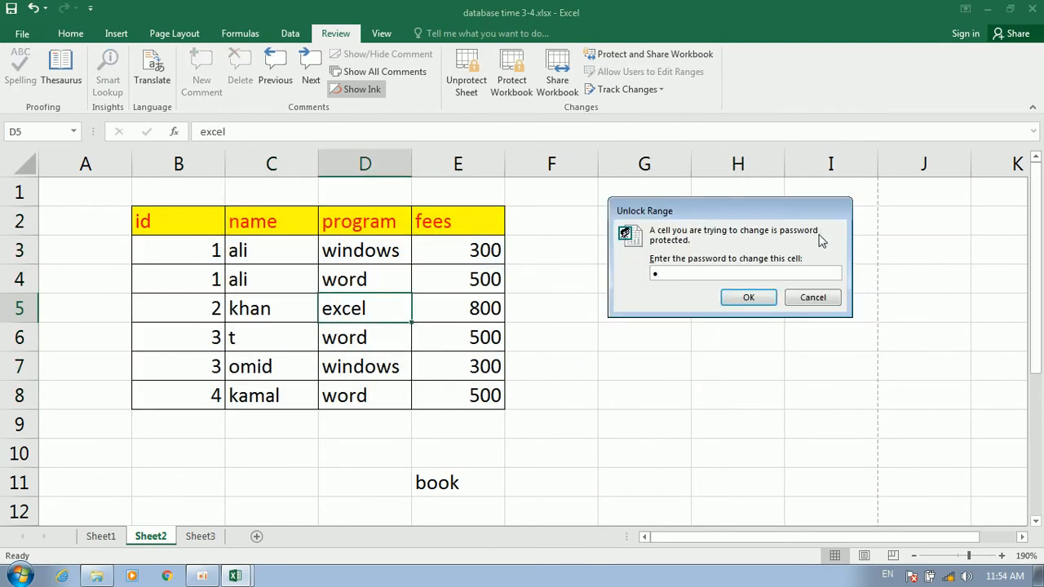
pyautogui.press('BackSpace')
pyautogui.click(810, 298)
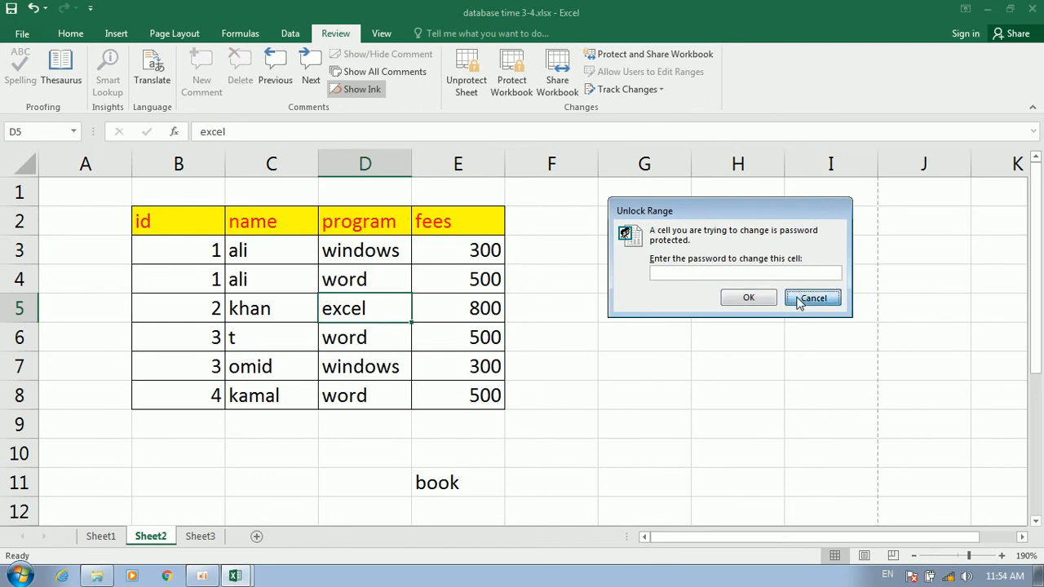
pyautogui.moveTo(274, 286); pyautogui.dragTo(410, 324)
pyautogui.click(659, 300)
pyautogui.doubleClick(660, 301)
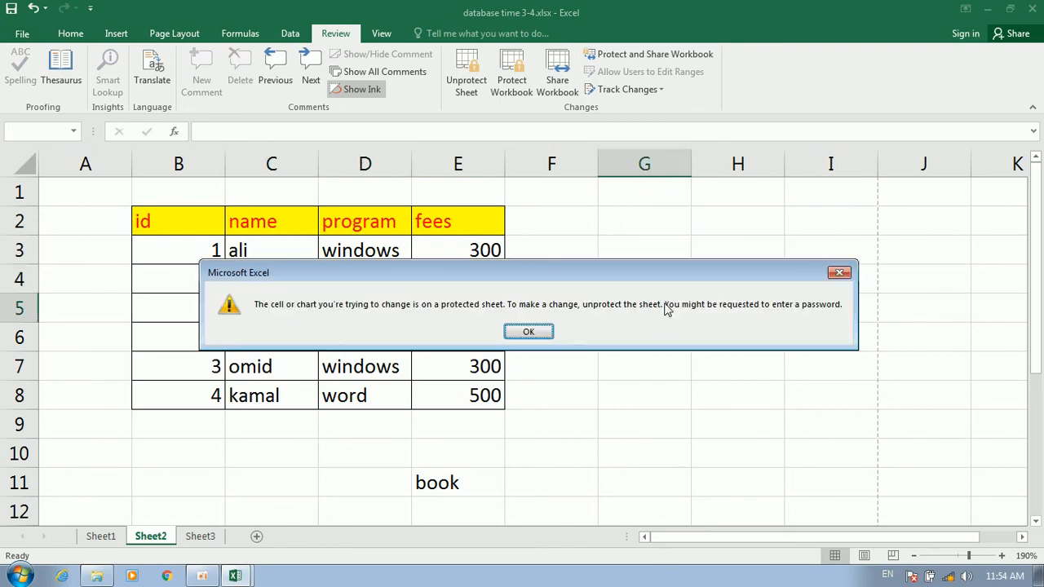
pyautogui.click(525, 331)
# Unlock the range with its password and enter klk in D5, lkljk in D4, kljk in C5, lkl in E6
pyautogui.click(358, 306)
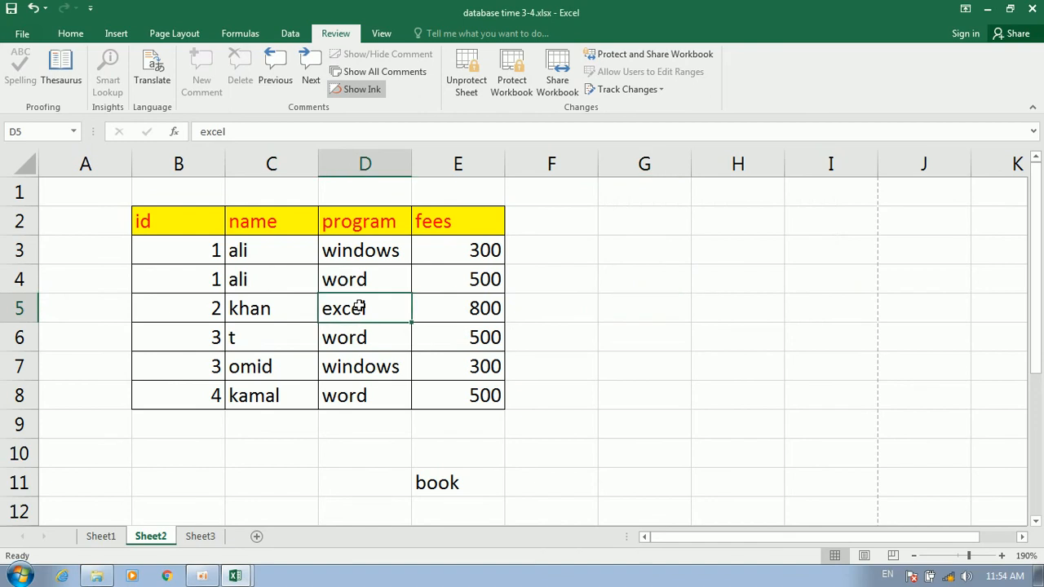
pyautogui.doubleClick(360, 307)
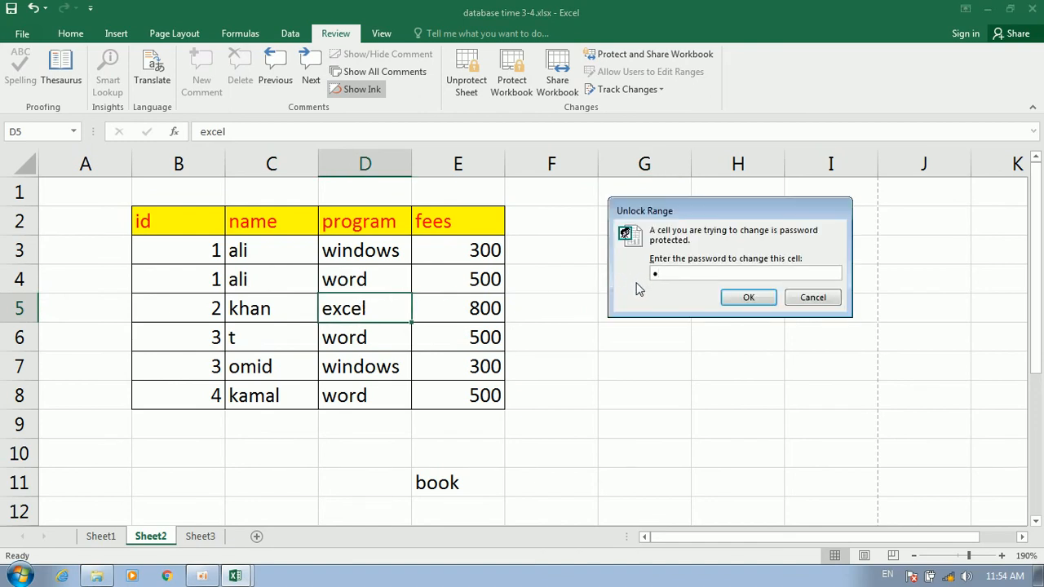
pyautogui.press('Return')
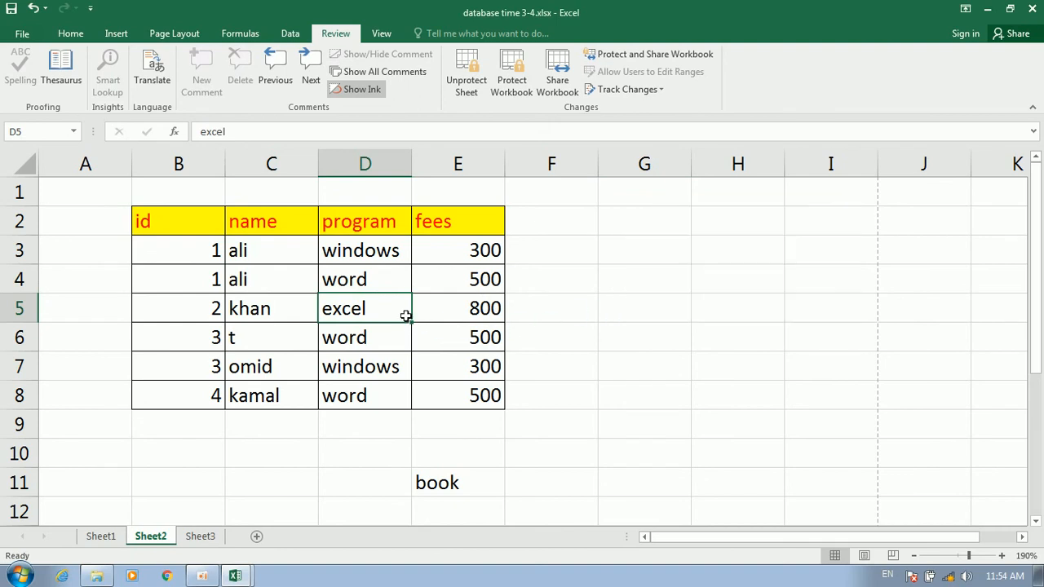
pyautogui.write('klk')
pyautogui.click(356, 270)
pyautogui.write('lkljk')
pyautogui.click(295, 300)
pyautogui.write('kljk')
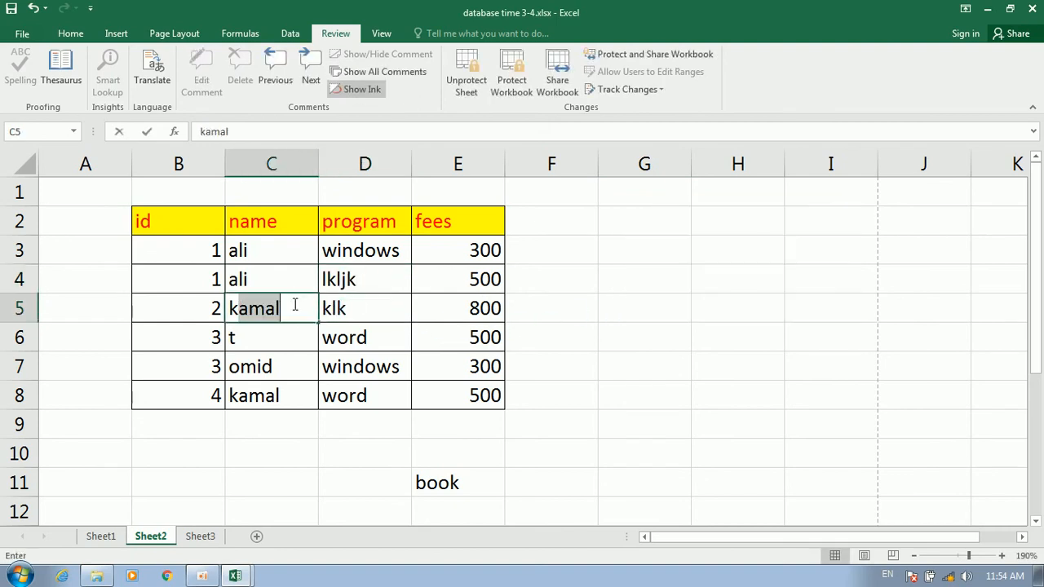
pyautogui.click(414, 326)
pyautogui.write('lkl')
# Verify that H4 outside the range still refuses edits
pyautogui.click(695, 292)
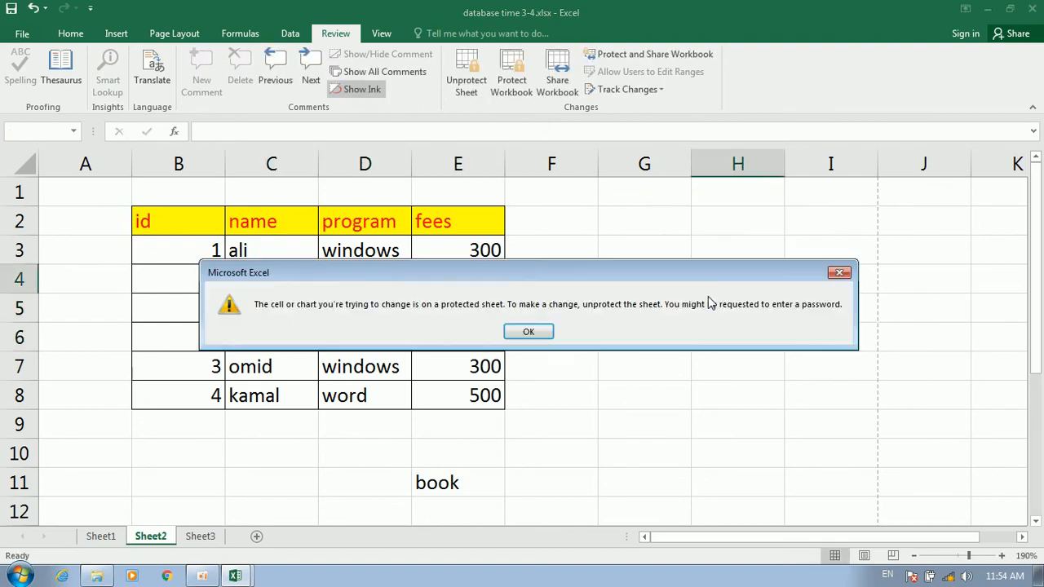
pyautogui.click(526, 331)
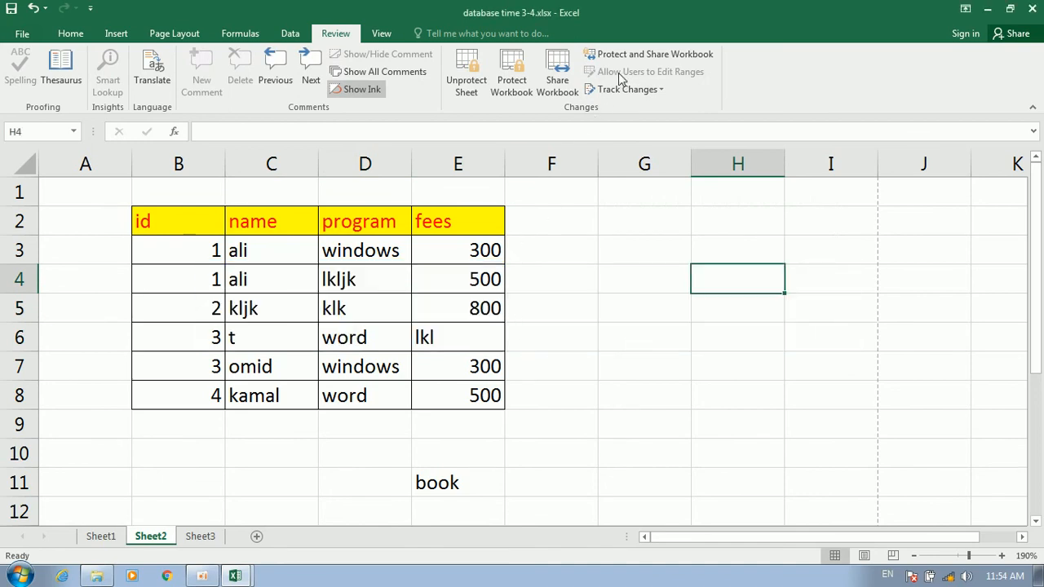
pyautogui.click(358, 305)
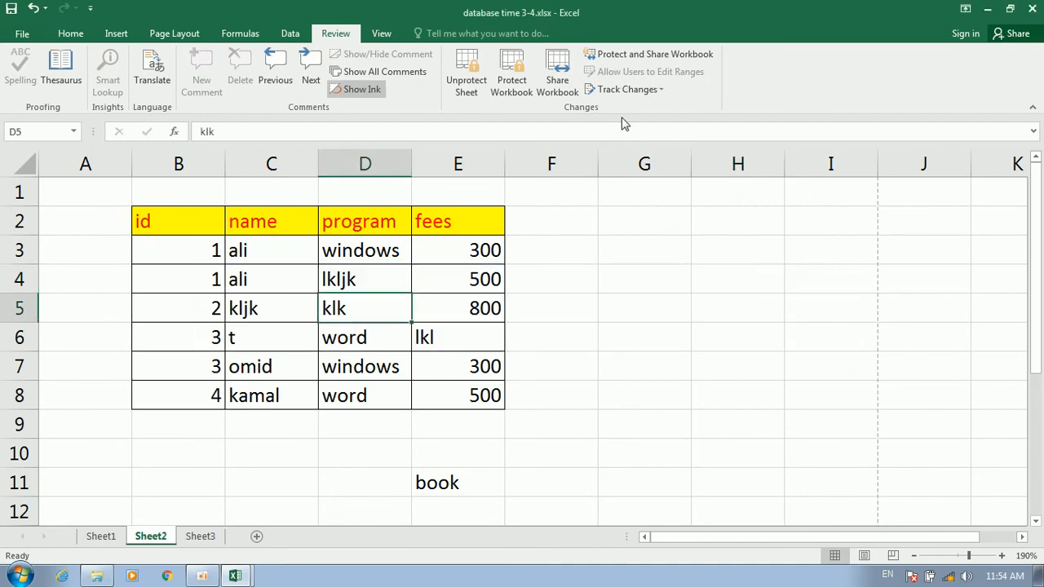
pyautogui.click(646, 89)
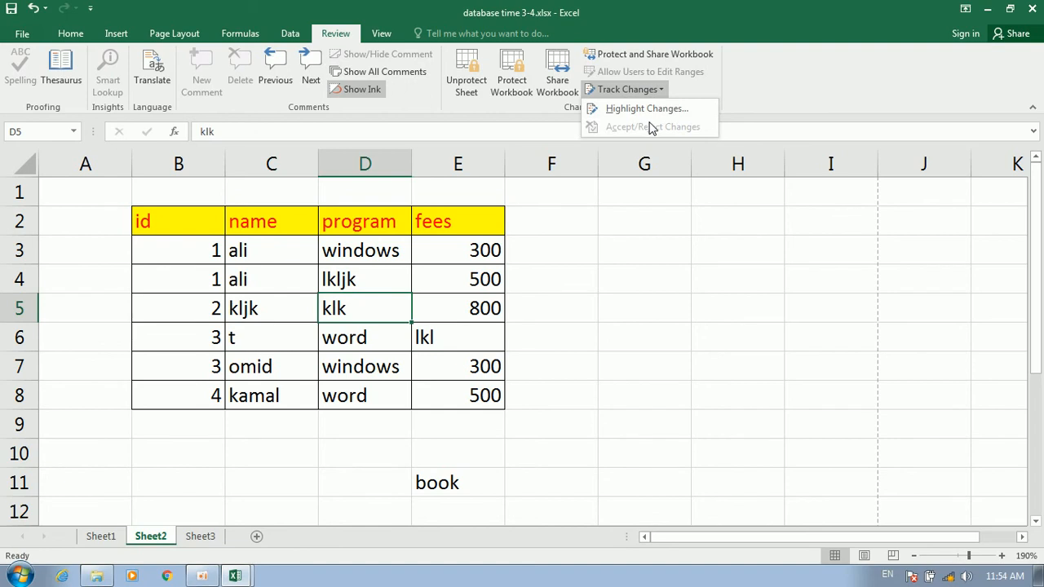
# Select the id, name, program, fees table B2:E8 on Sheet2
pyautogui.click(559, 268)
pyautogui.click(566, 247)
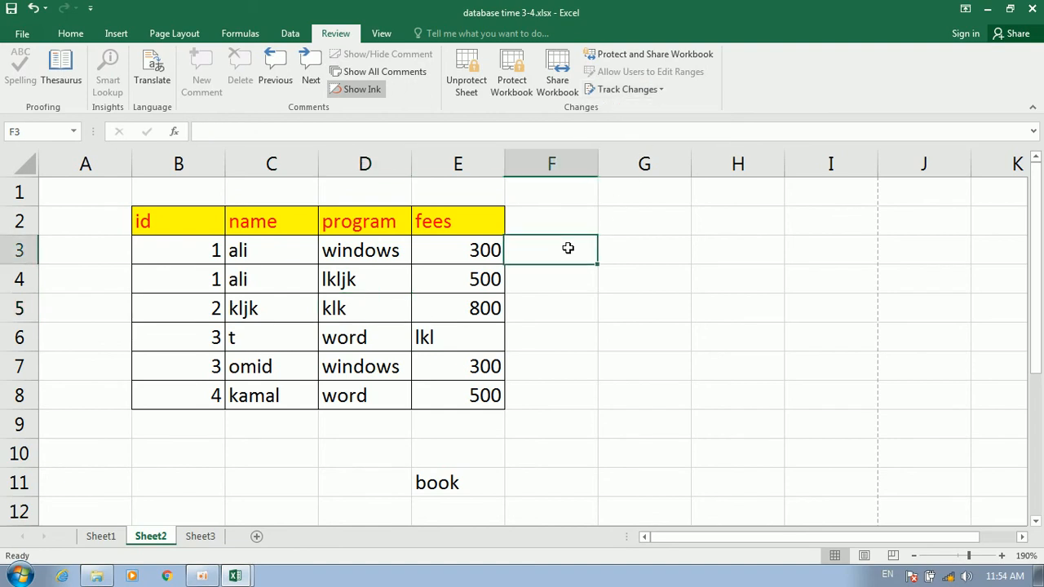
pyautogui.click(536, 282)
pyautogui.moveTo(450, 222); pyautogui.dragTo(177, 396)
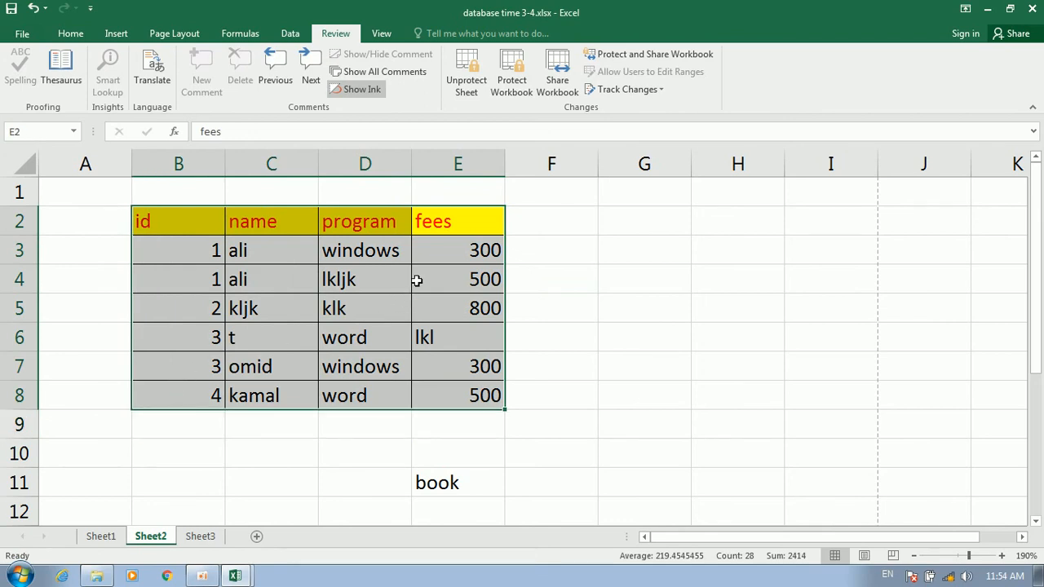
pyautogui.click(417, 279)
pyautogui.moveTo(203, 229); pyautogui.dragTo(453, 398)
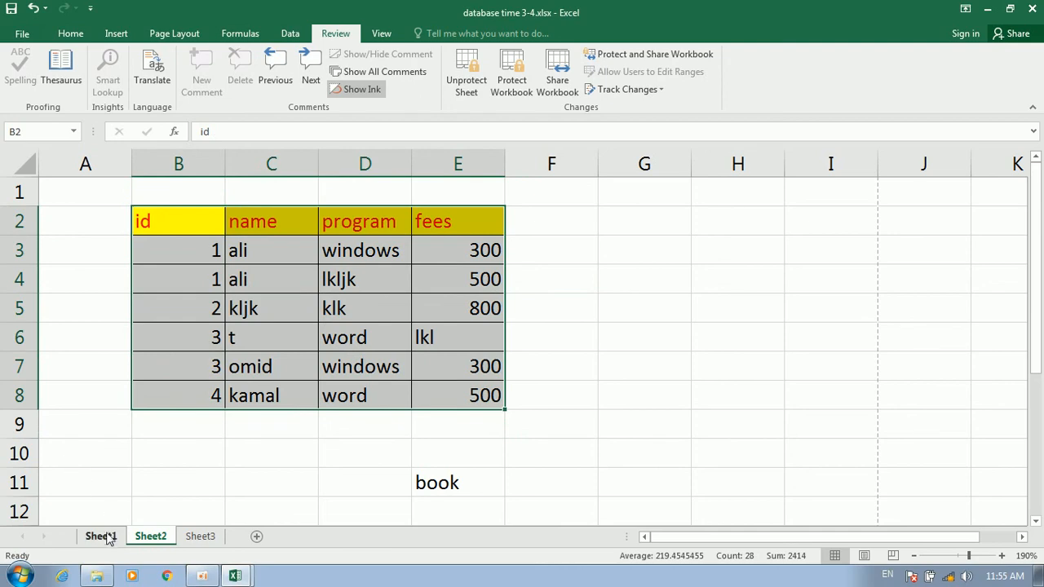
# Copy the table and paste it into Sheet1 at B24
pyautogui.click(109, 537)
pyautogui.click(186, 537)
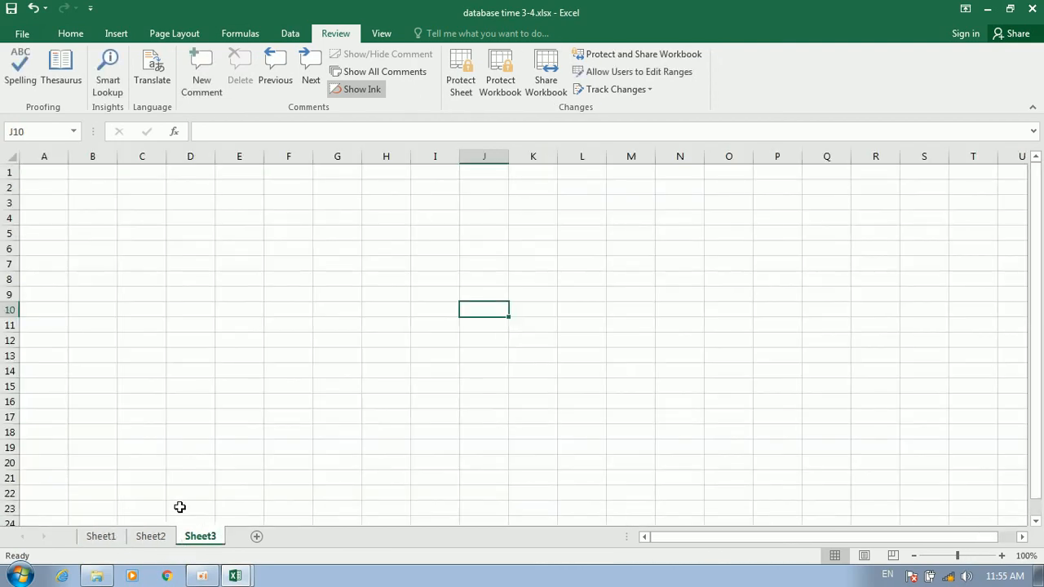
pyautogui.click(139, 538)
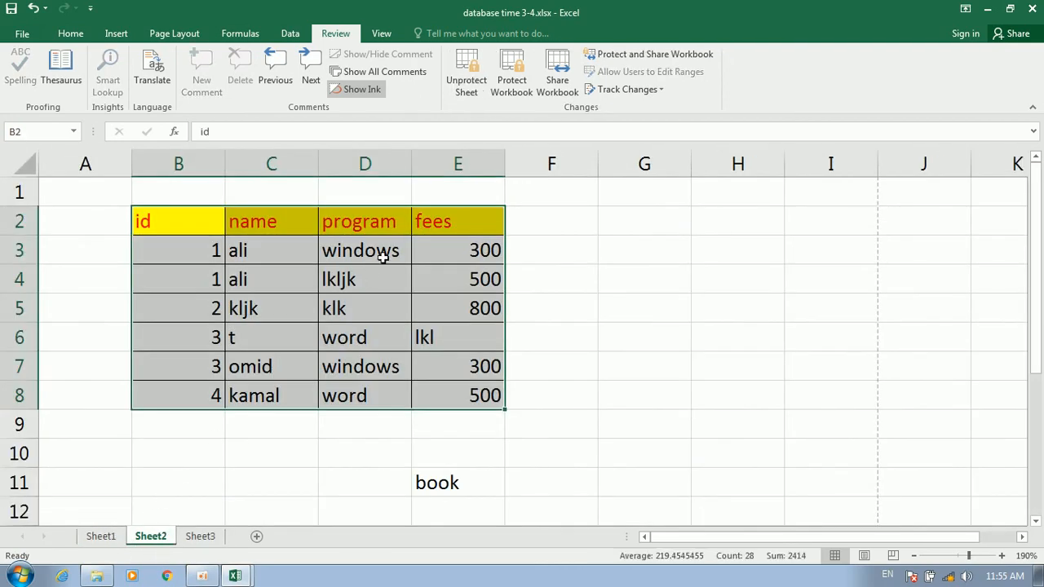
pyautogui.hotkey('ctrl', 'c')
pyautogui.click(95, 535)
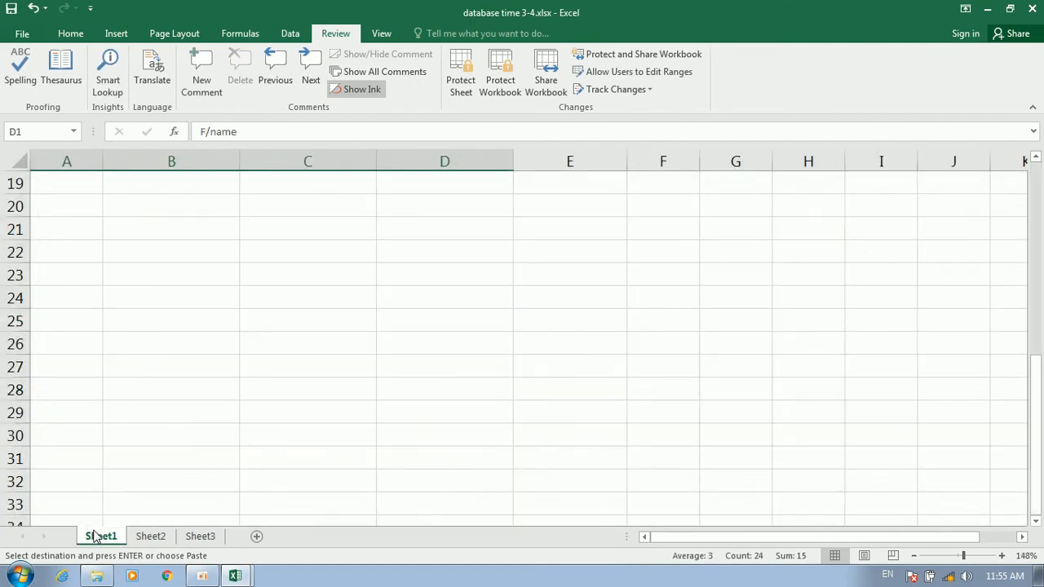
pyautogui.click(203, 298)
pyautogui.hotkey('ctrl', 'v')
# Inspect the pasted table on Sheet1, ending with B25:D28 selected
pyautogui.click(356, 229)
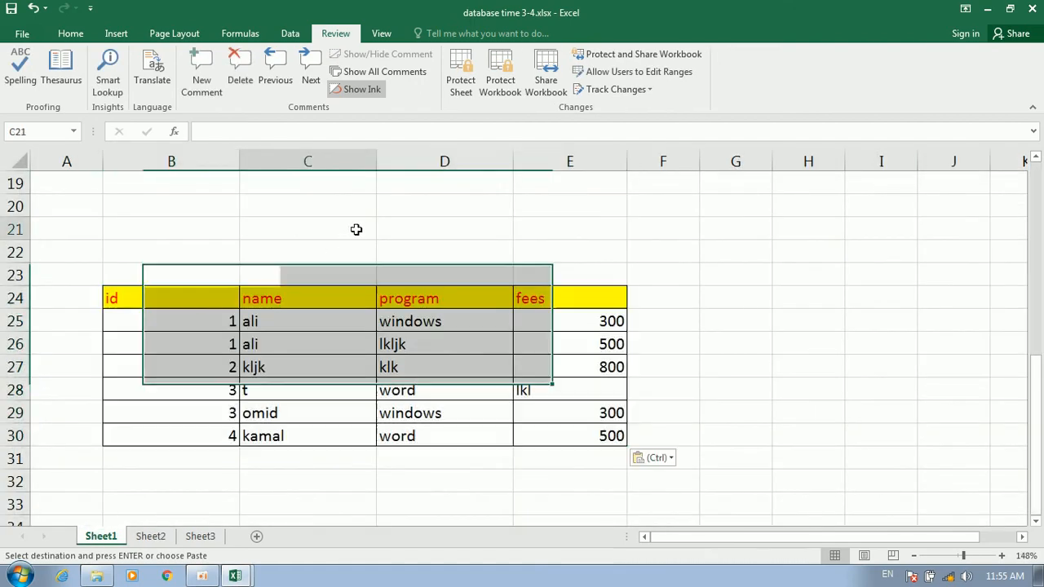
pyautogui.click(348, 323)
pyautogui.click(526, 322)
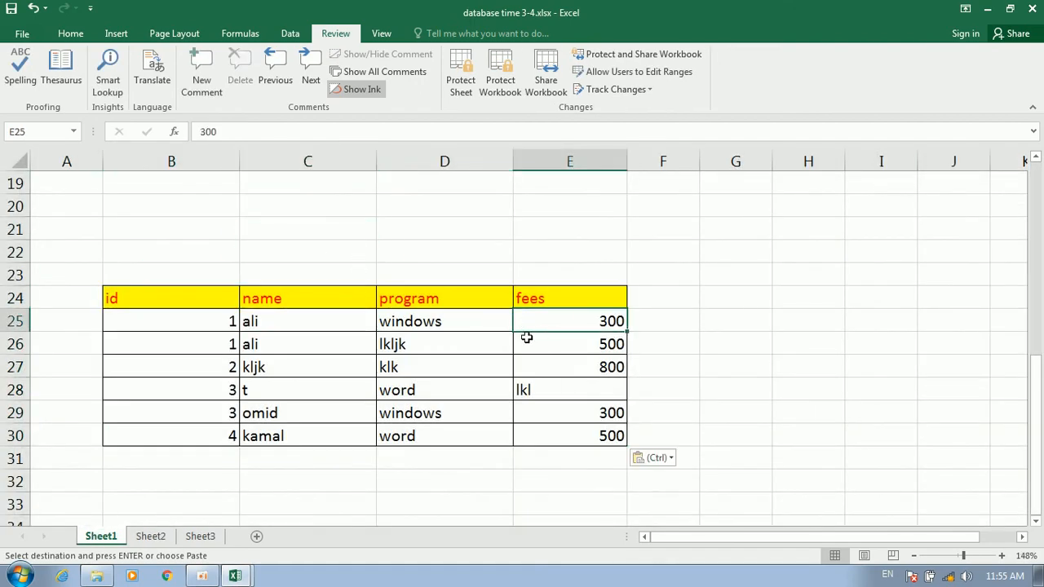
pyautogui.click(196, 299)
pyautogui.moveTo(507, 432); pyautogui.dragTo(580, 422)
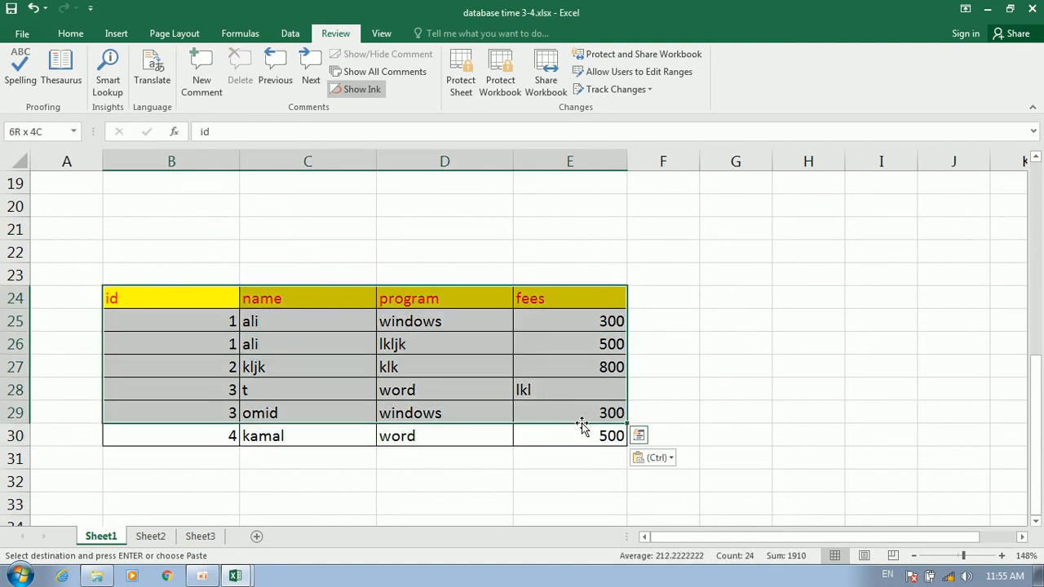
pyautogui.moveTo(585, 296); pyautogui.dragTo(178, 423)
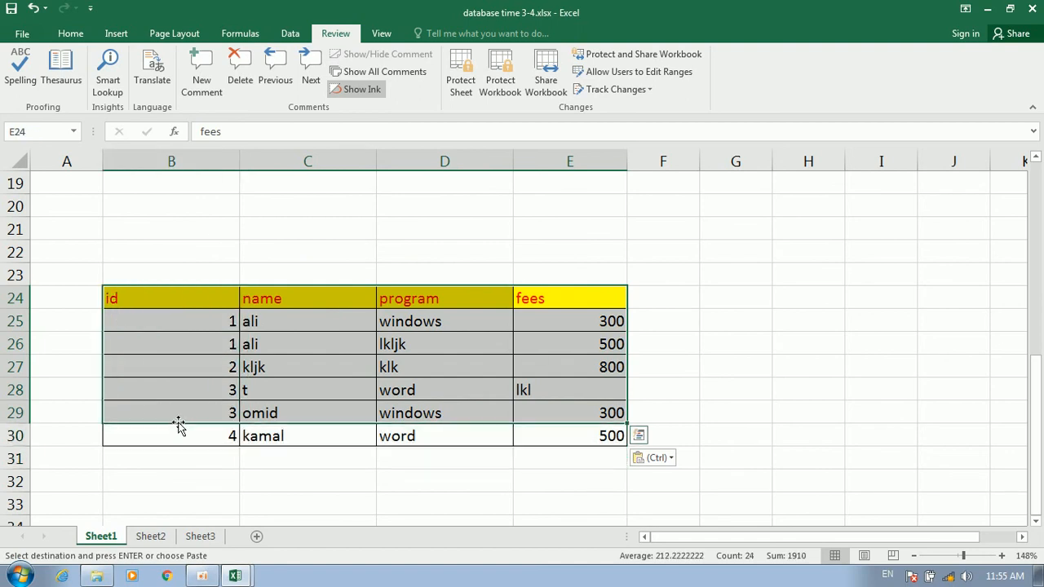
pyautogui.click(277, 345)
pyautogui.click(193, 310)
pyautogui.moveTo(192, 309); pyautogui.dragTo(459, 389)
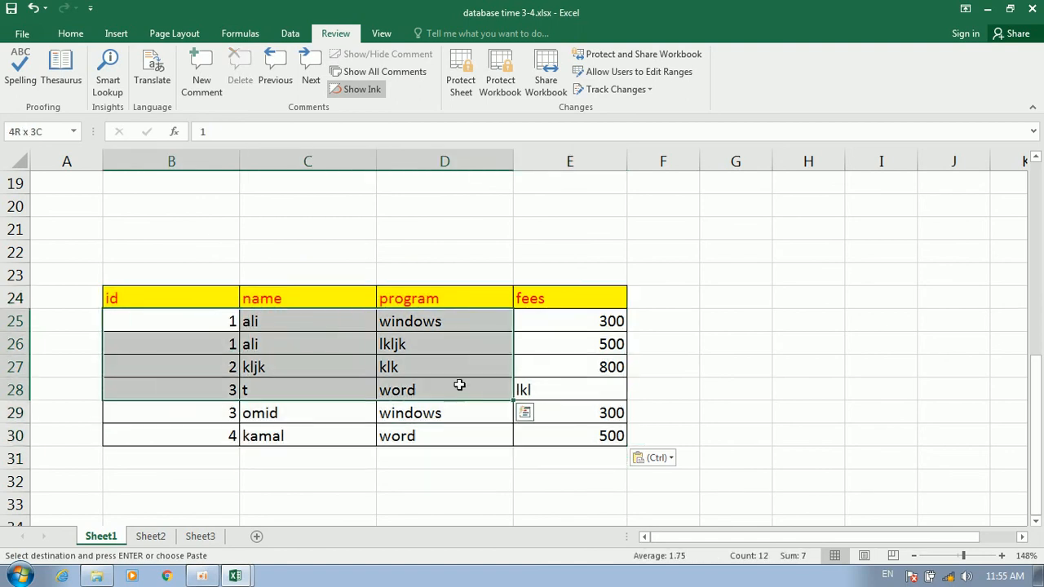
pyautogui.click(591, 88)
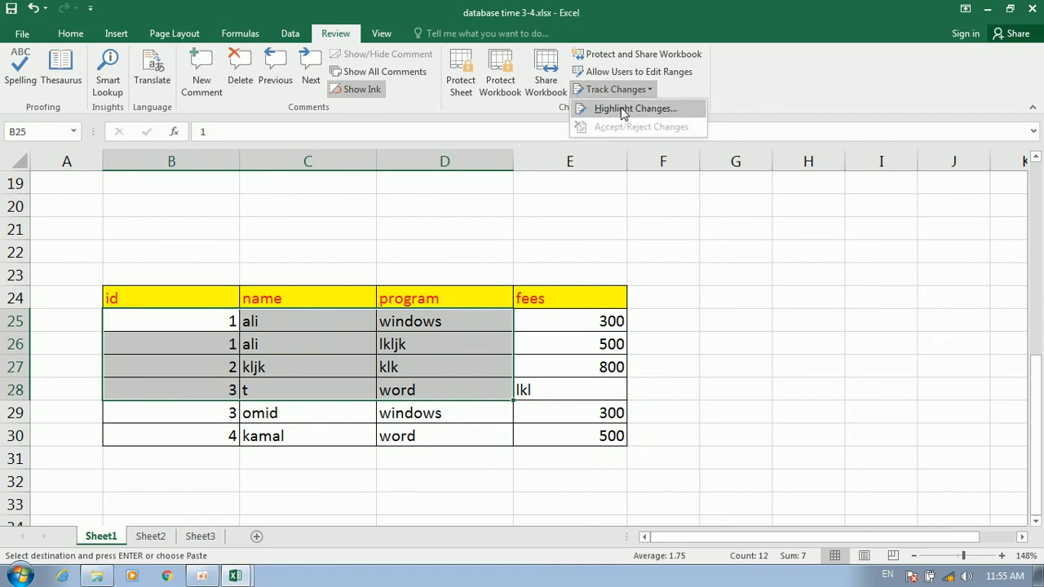
# Enable Track changes while editing with When set to All, and save the workbook as shared
pyautogui.click(621, 107)
pyautogui.click(615, 194)
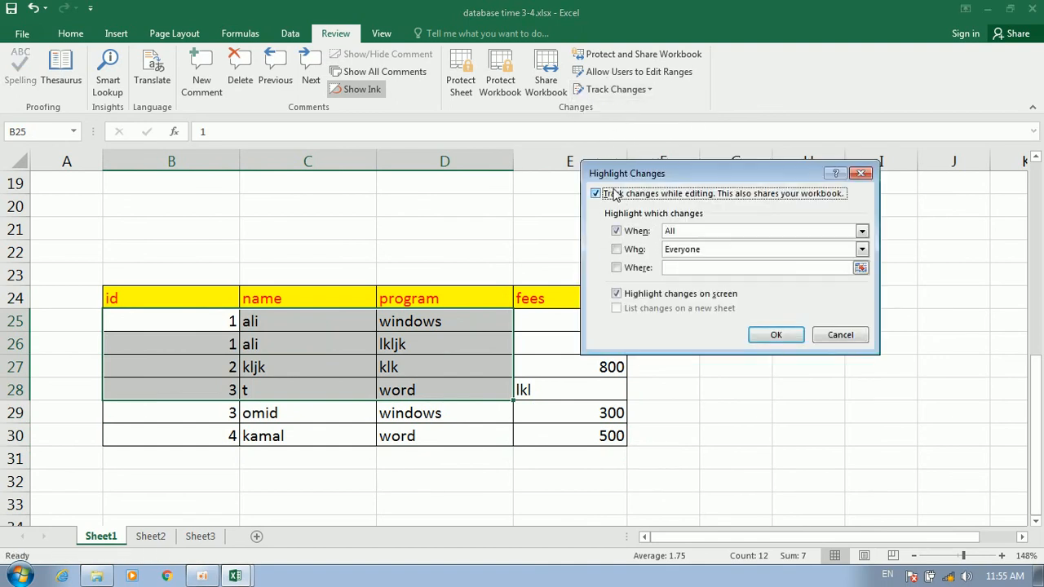
pyautogui.moveTo(690, 230); pyautogui.dragTo(663, 229)
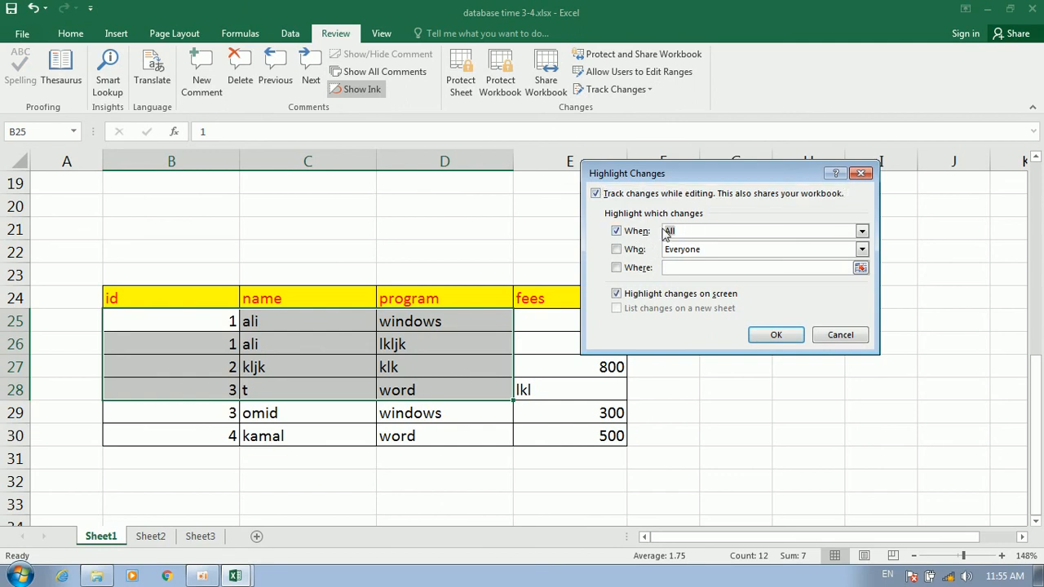
pyautogui.click(776, 335)
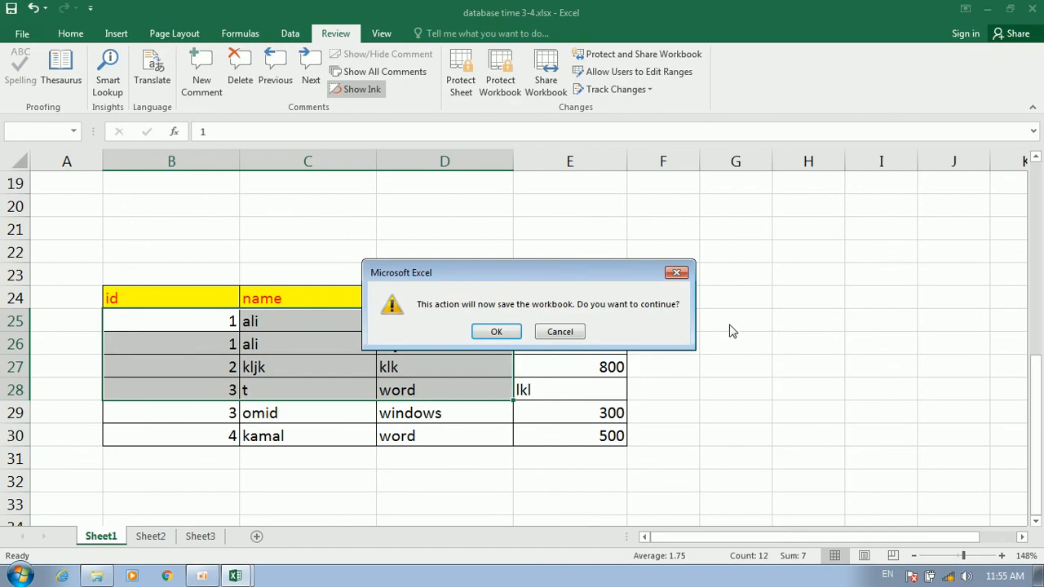
pyautogui.click(494, 332)
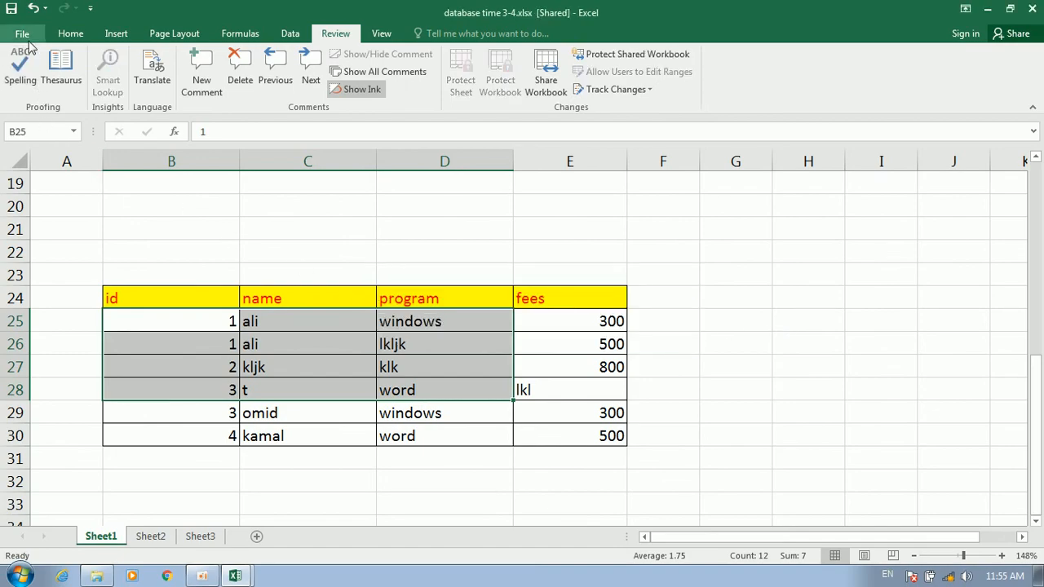
# Save the workbook, then save a copy to the Desktop as ali.xlsx
pyautogui.click(25, 36)
pyautogui.click(39, 162)
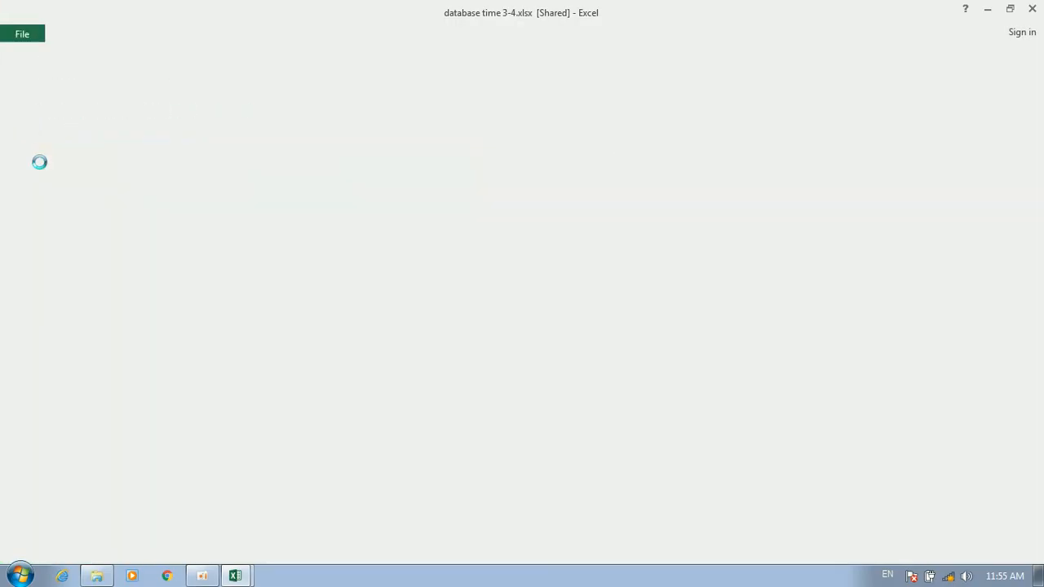
pyautogui.click(24, 35)
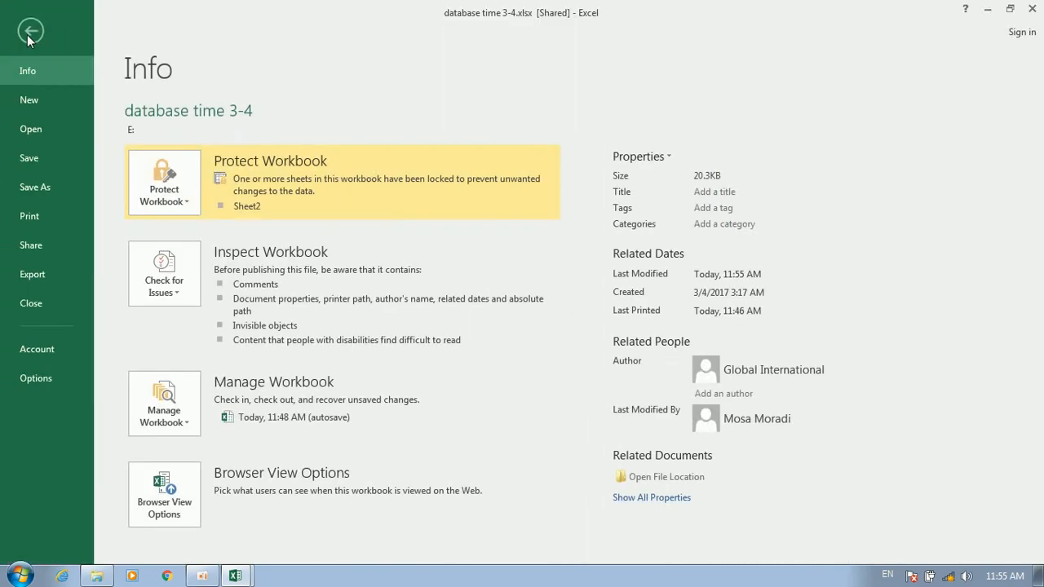
pyautogui.click(65, 187)
pyautogui.click(156, 160)
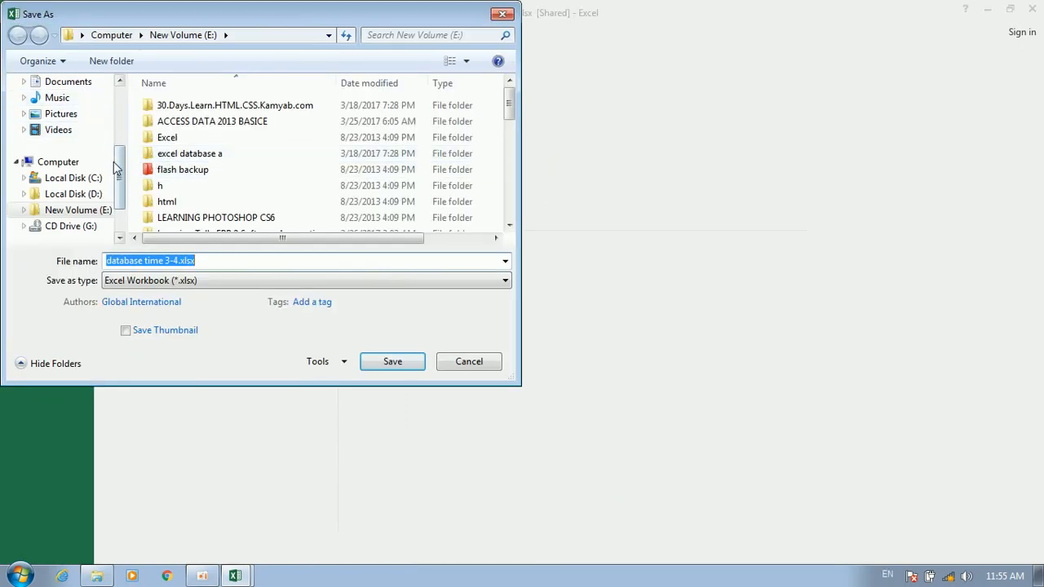
pyautogui.scroll(3, 113, 161)
pyautogui.click(74, 136)
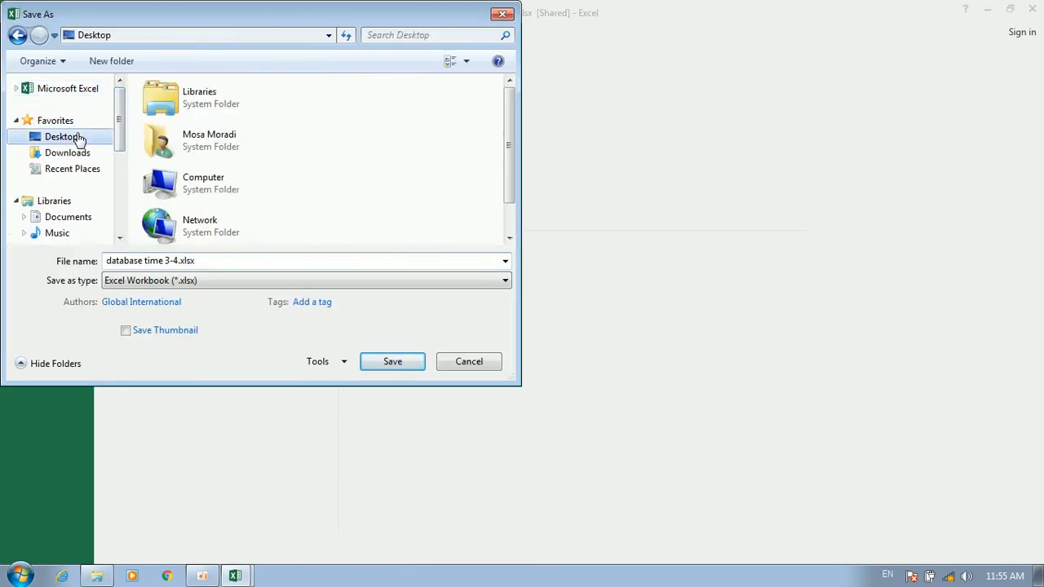
pyautogui.write('ali')
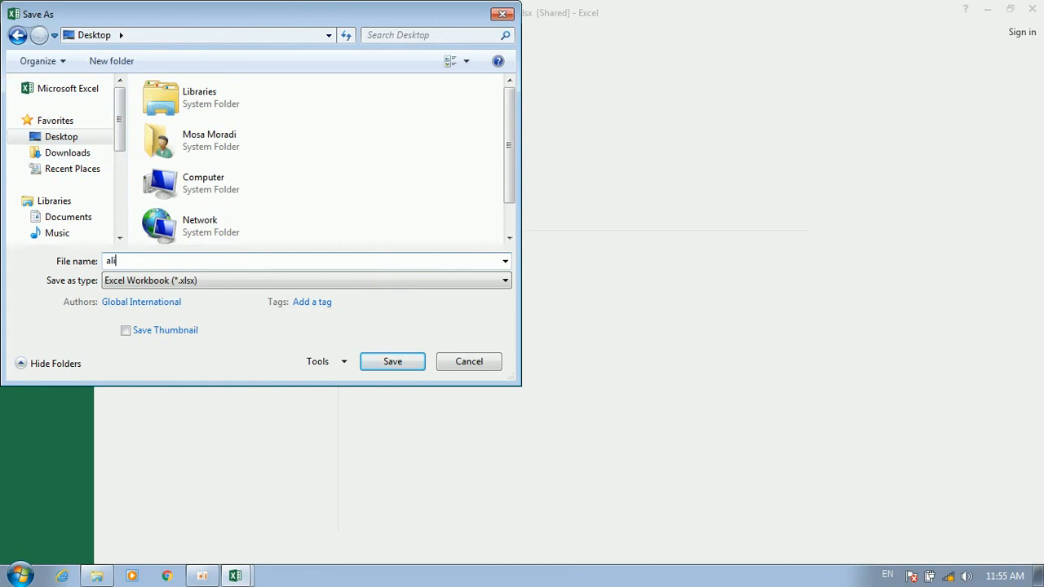
pyautogui.press('Return')
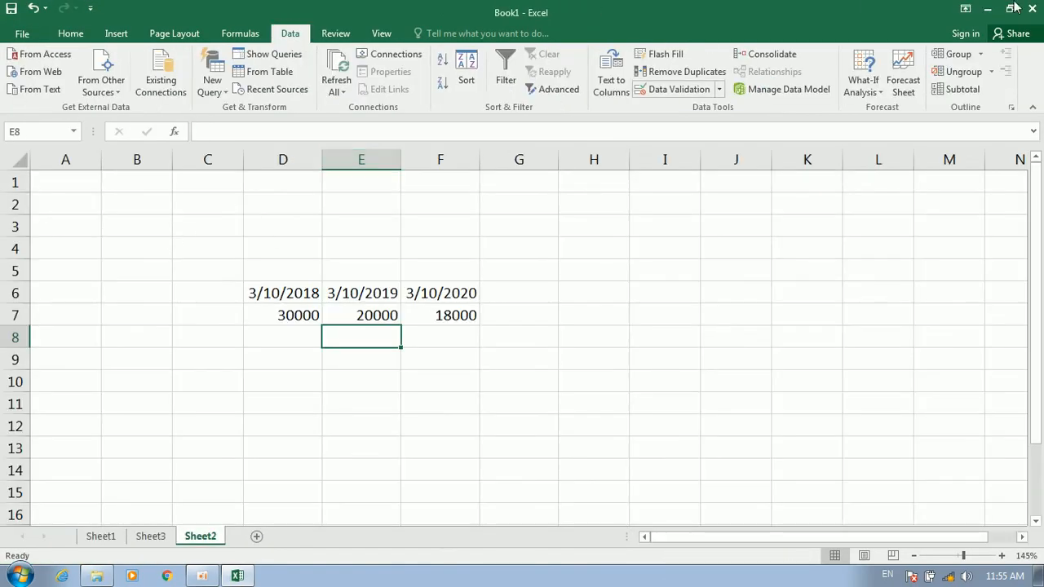
# Close Excel without saving Book1 and reopen ali.xlsx from the desktop
pyautogui.click(1031, 8)
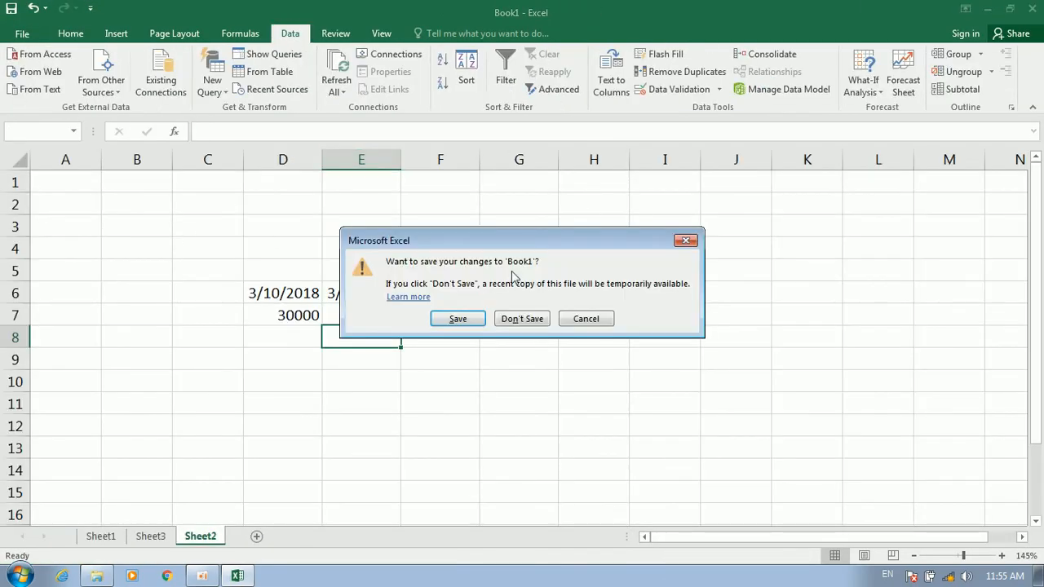
pyautogui.click(522, 319)
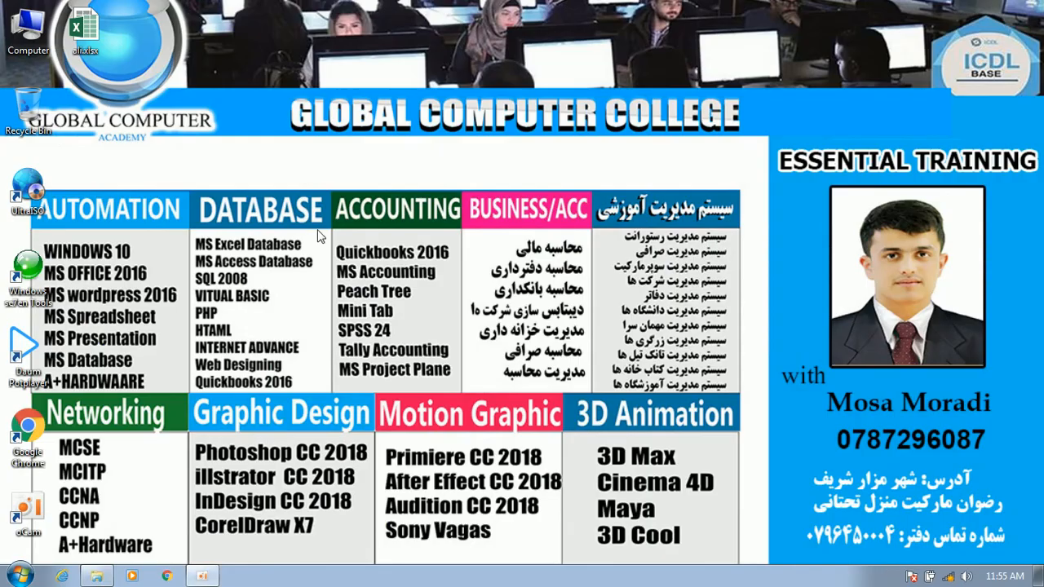
pyautogui.doubleClick(84, 34)
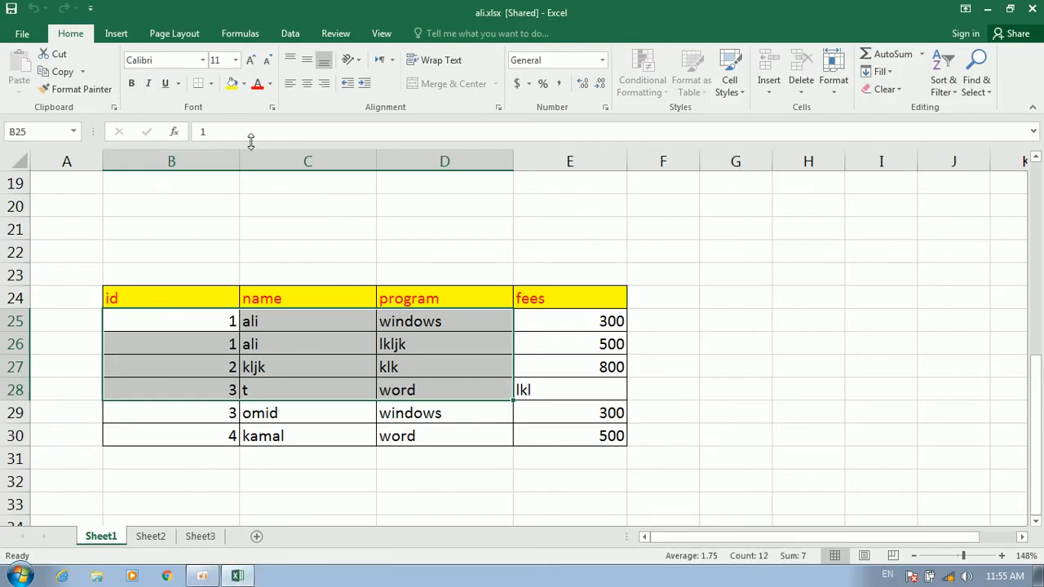
pyautogui.click(324, 351)
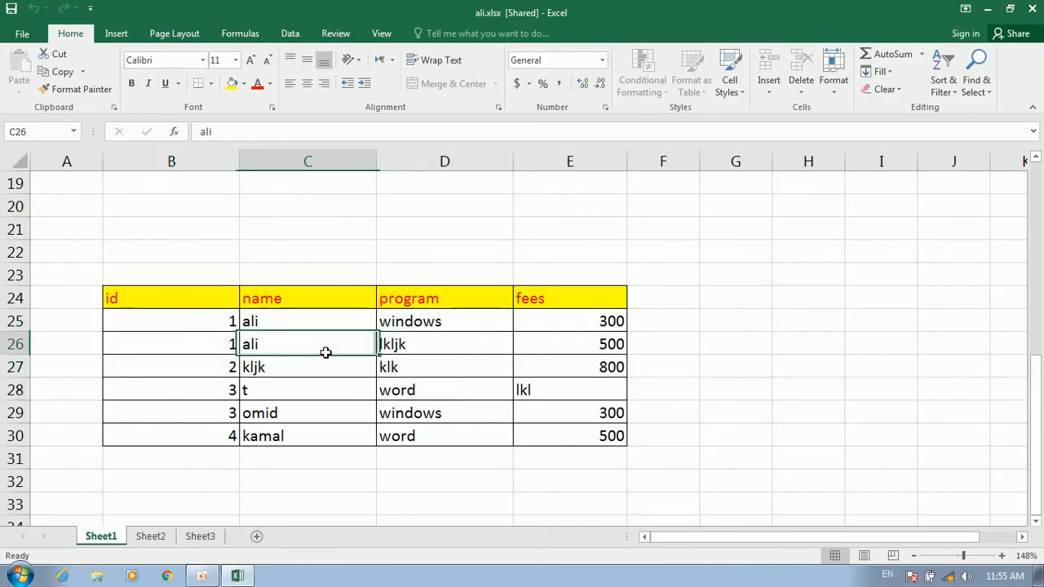
# Change the fee in E25 from 300 to 400
pyautogui.click(565, 326)
pyautogui.moveTo(407, 319); pyautogui.dragTo(433, 328)
pyautogui.click(581, 327)
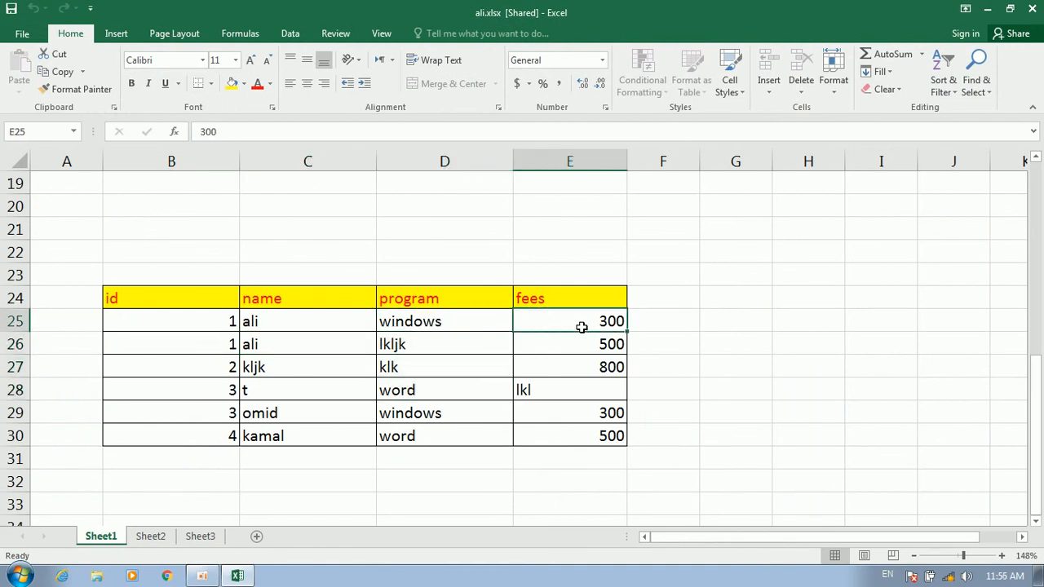
pyautogui.write('4')
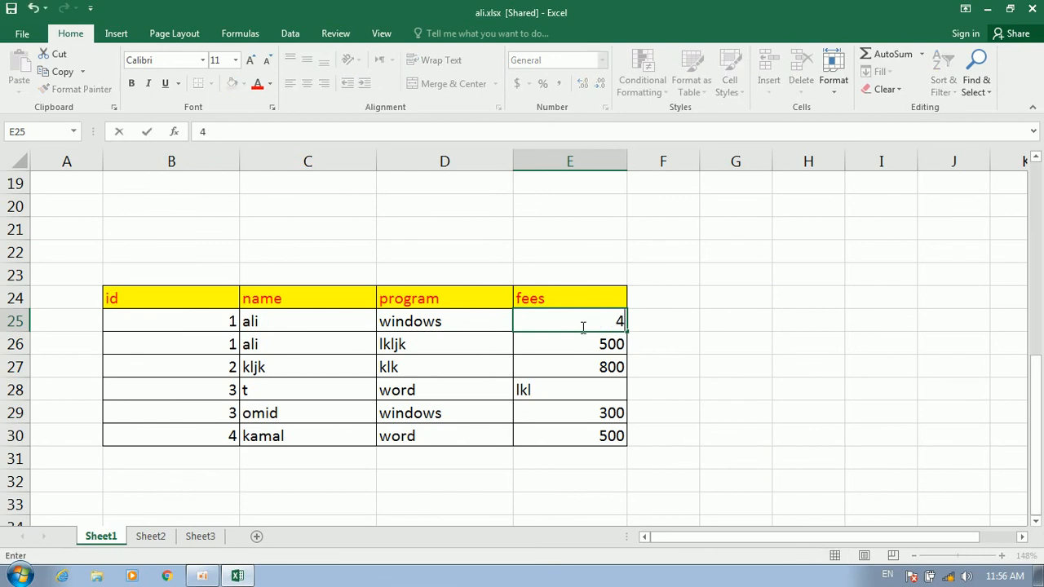
pyautogui.write('00')
pyautogui.click(575, 367)
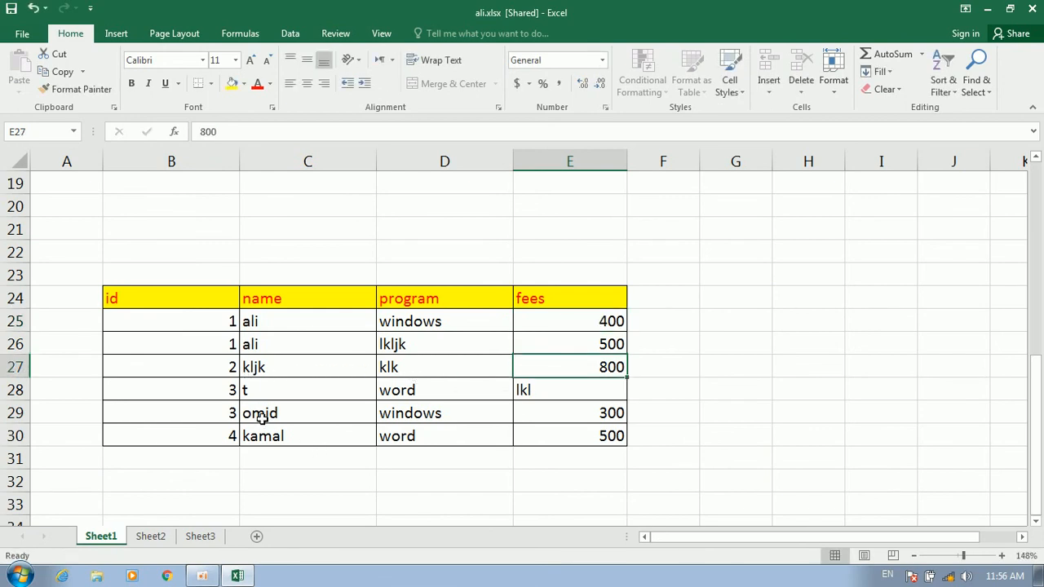
# Change the fee in E30 from 500 to 800, correcting a mistyped entry
pyautogui.click(528, 436)
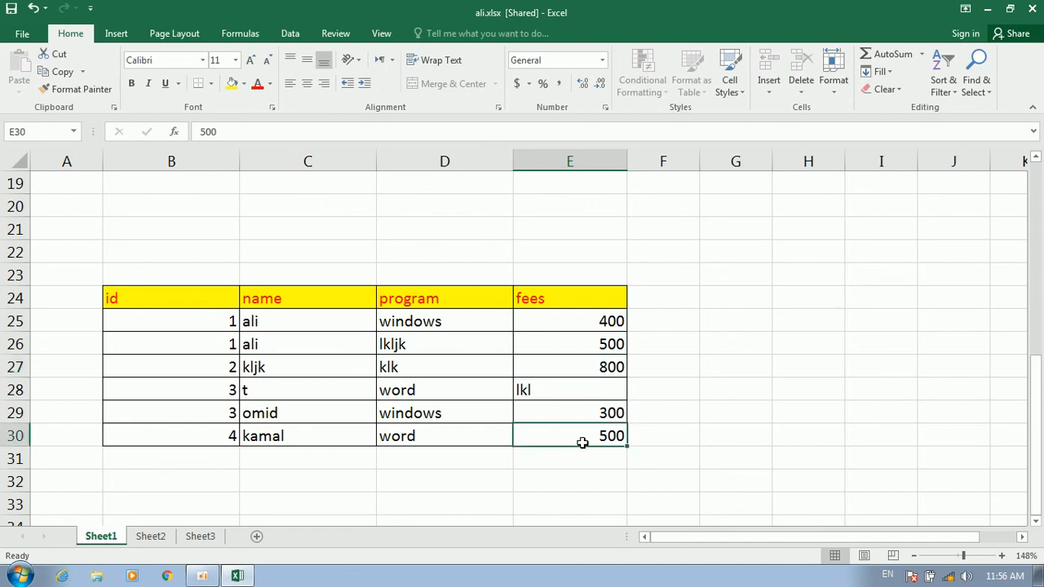
pyautogui.write('800')
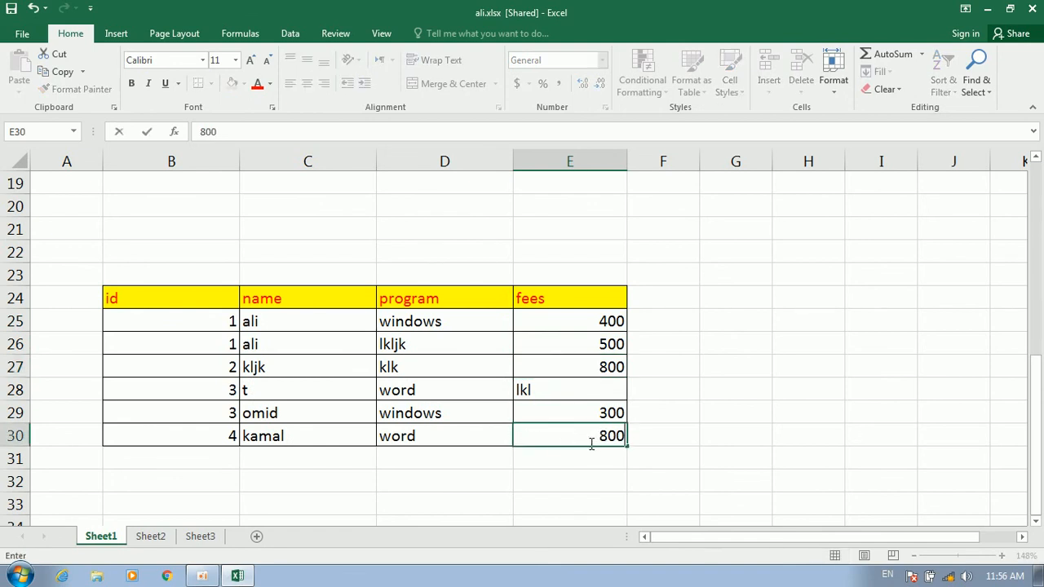
pyautogui.write('0')
pyautogui.click(654, 430)
pyautogui.click(601, 438)
pyautogui.write('000')
pyautogui.click(666, 421)
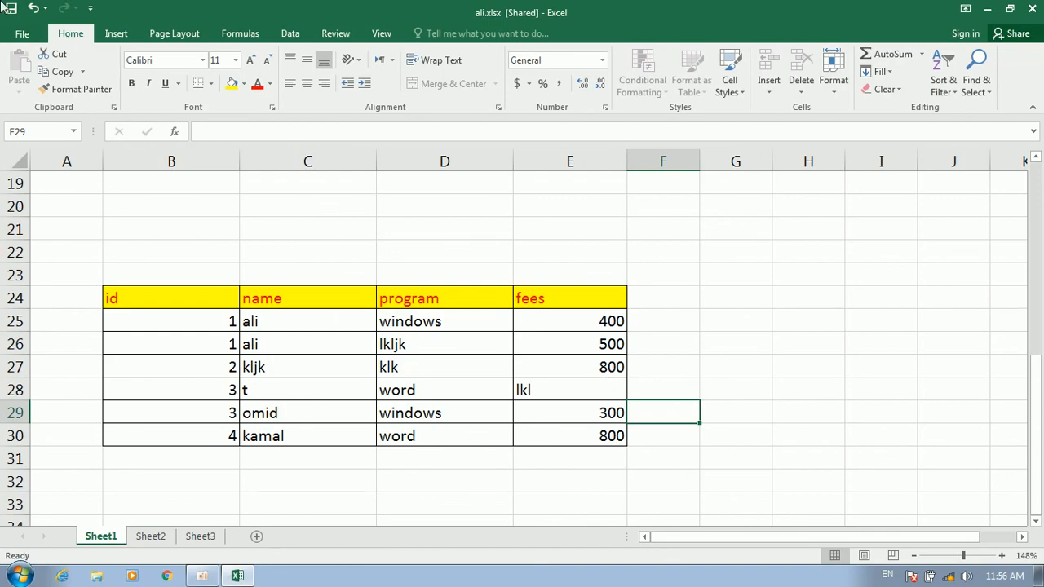
pyautogui.click(22, 33)
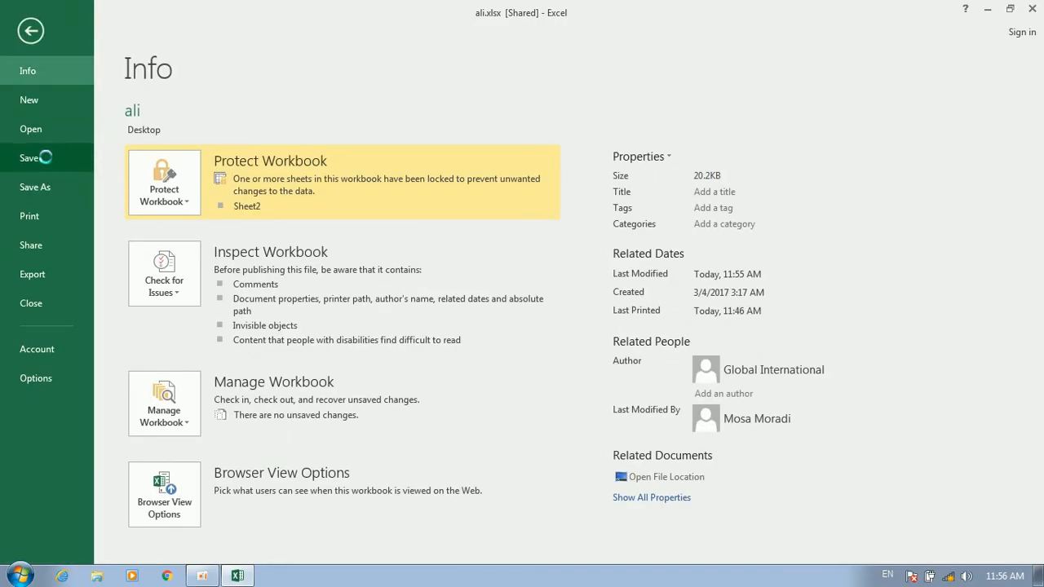
# Save ali.xlsx, close Excel and reopen the workbook
pyautogui.click(46, 156)
pyautogui.click(1031, 8)
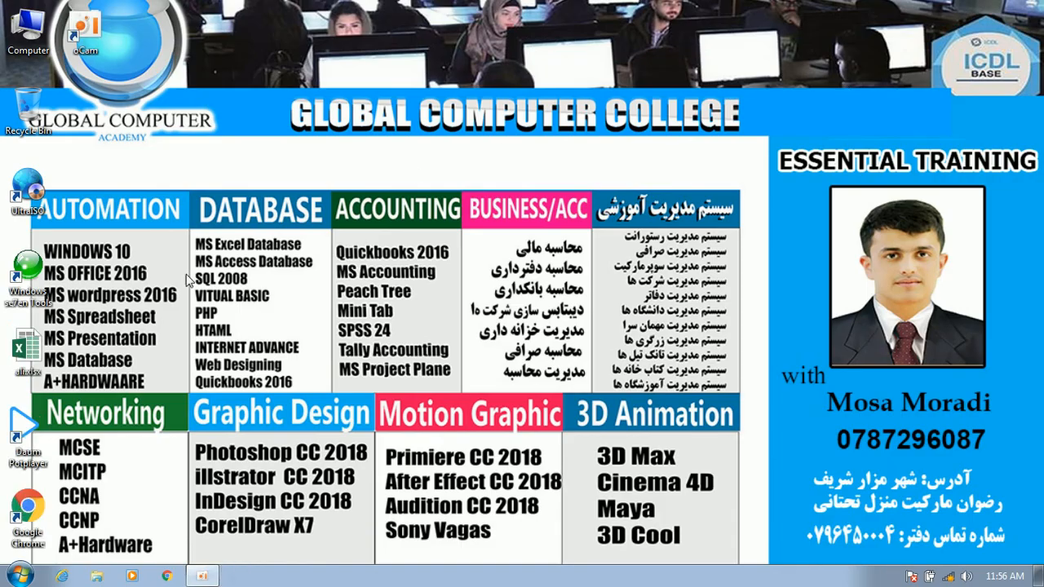
pyautogui.doubleClick(31, 368)
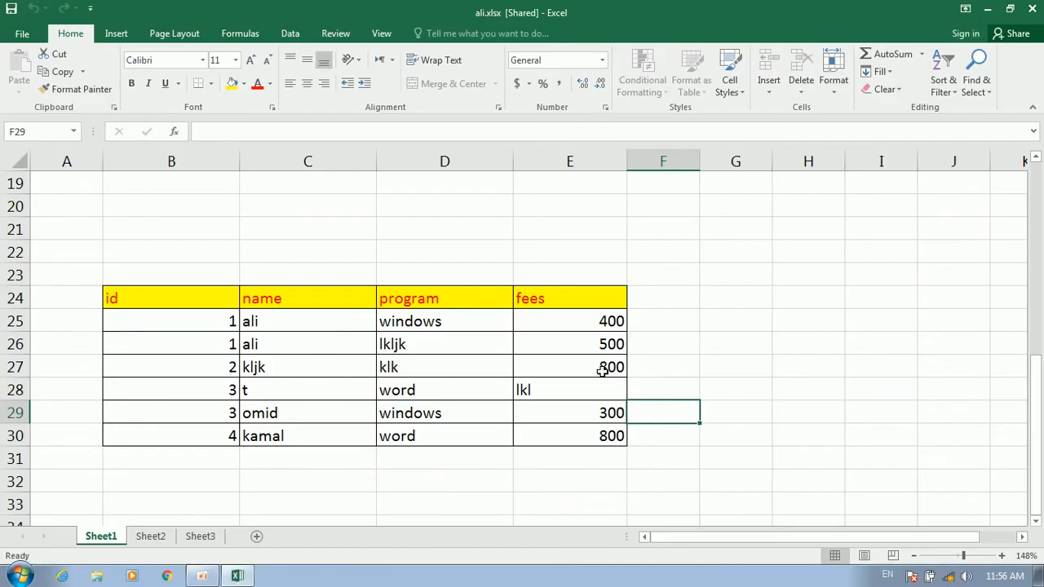
pyautogui.moveTo(598, 318); pyautogui.dragTo(557, 400)
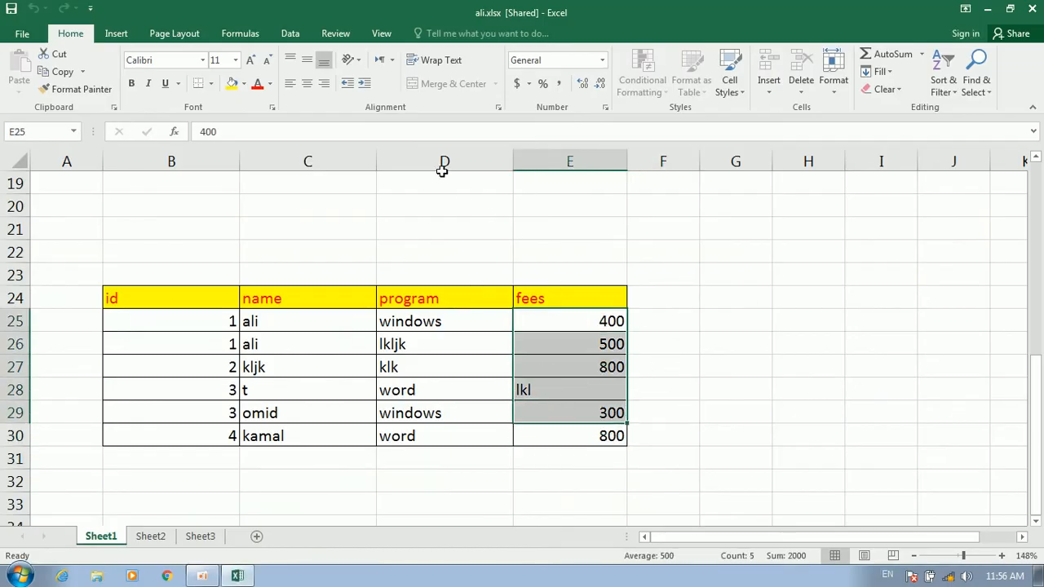
# Set Highlight Changes to When: All and Who: Everyone
pyautogui.click(335, 34)
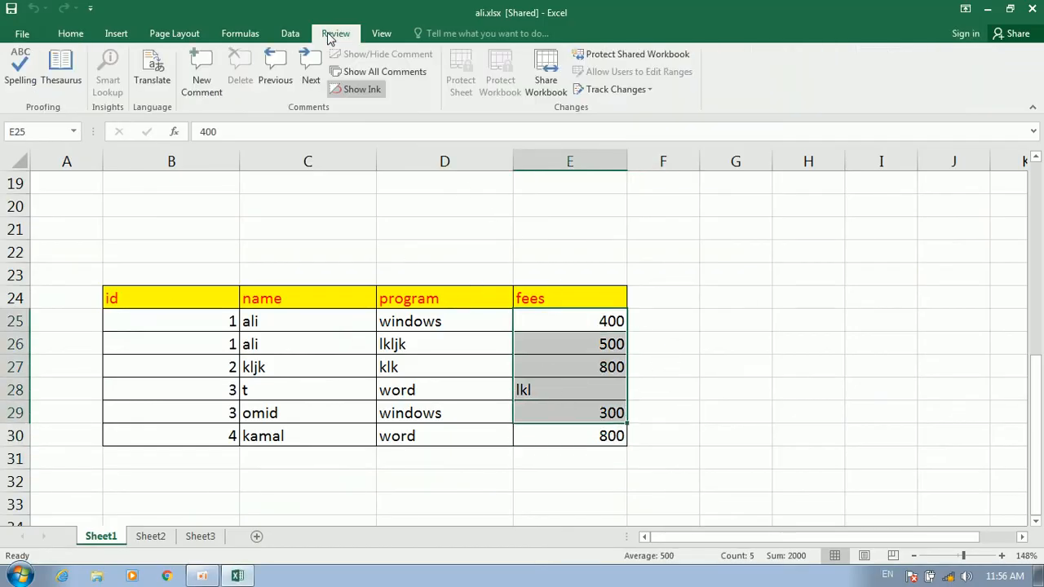
pyautogui.click(615, 89)
pyautogui.click(613, 111)
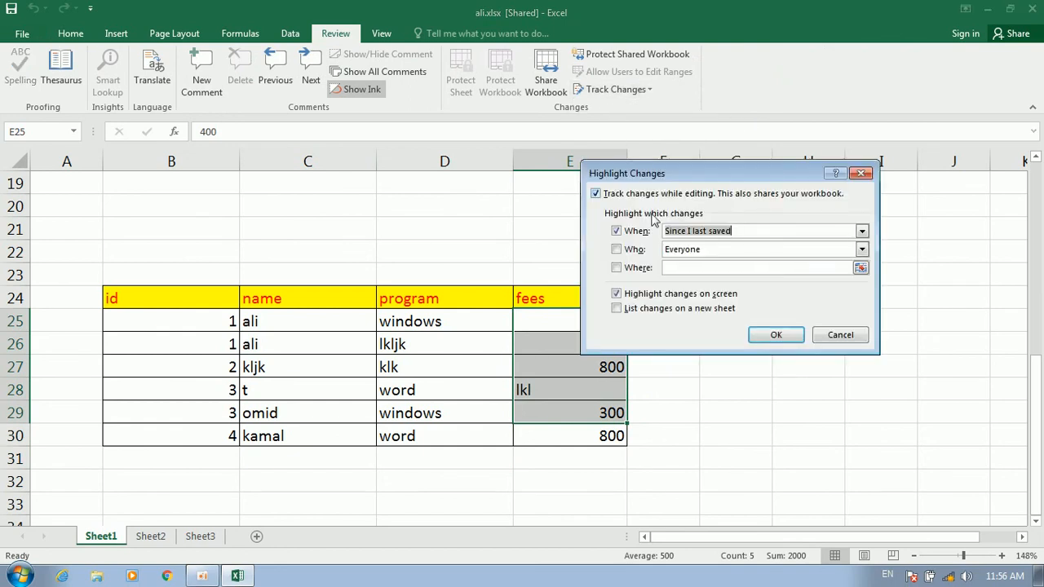
pyautogui.click(864, 234)
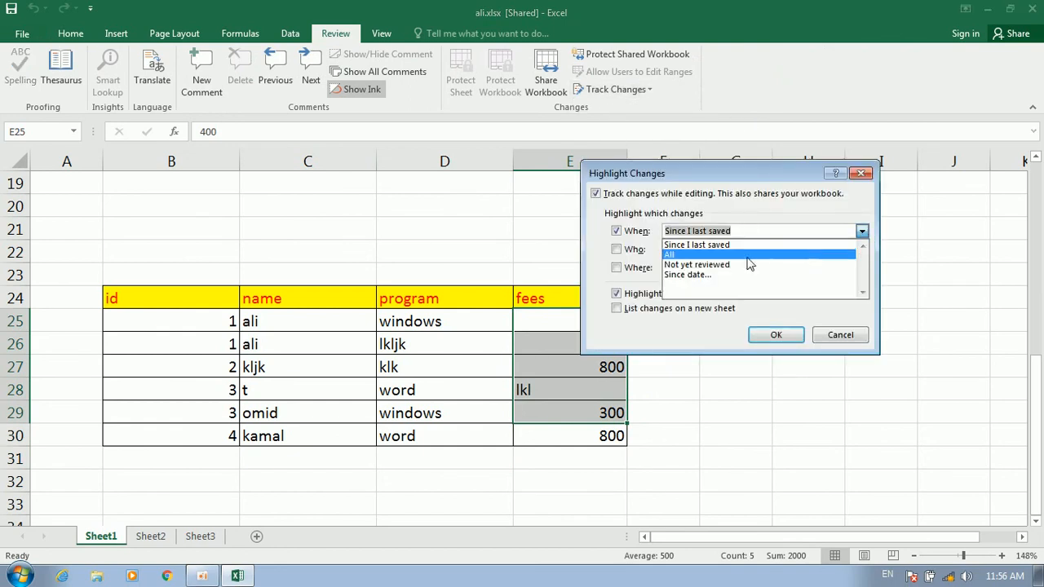
pyautogui.click(686, 243)
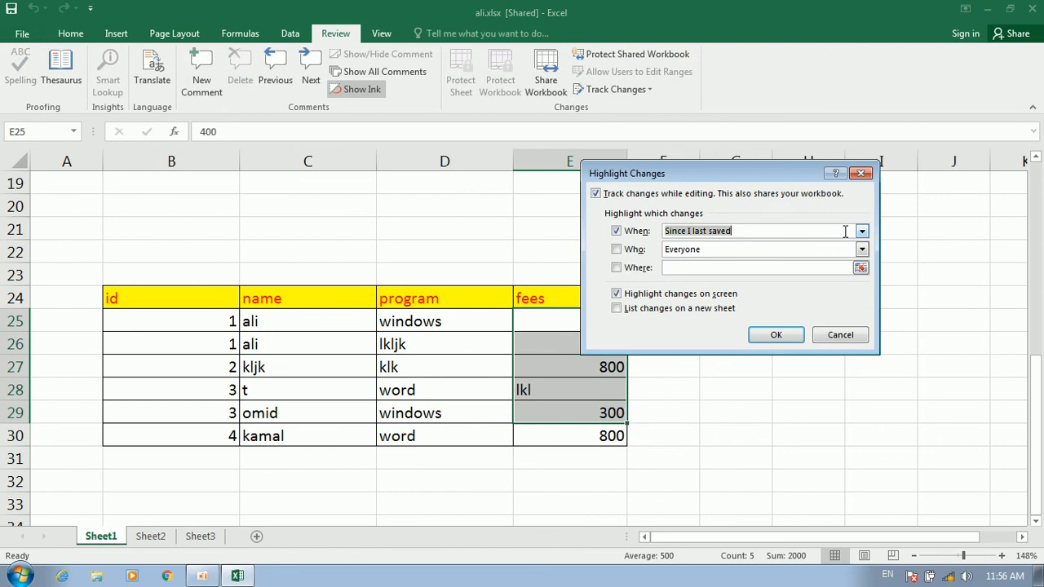
pyautogui.click(862, 231)
pyautogui.click(699, 253)
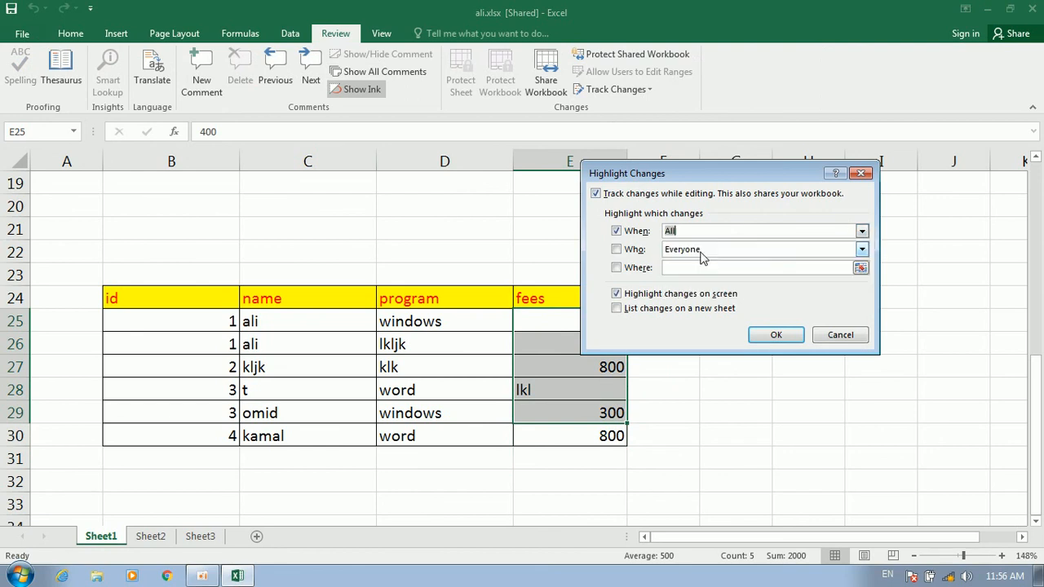
pyautogui.click(616, 249)
pyautogui.click(777, 336)
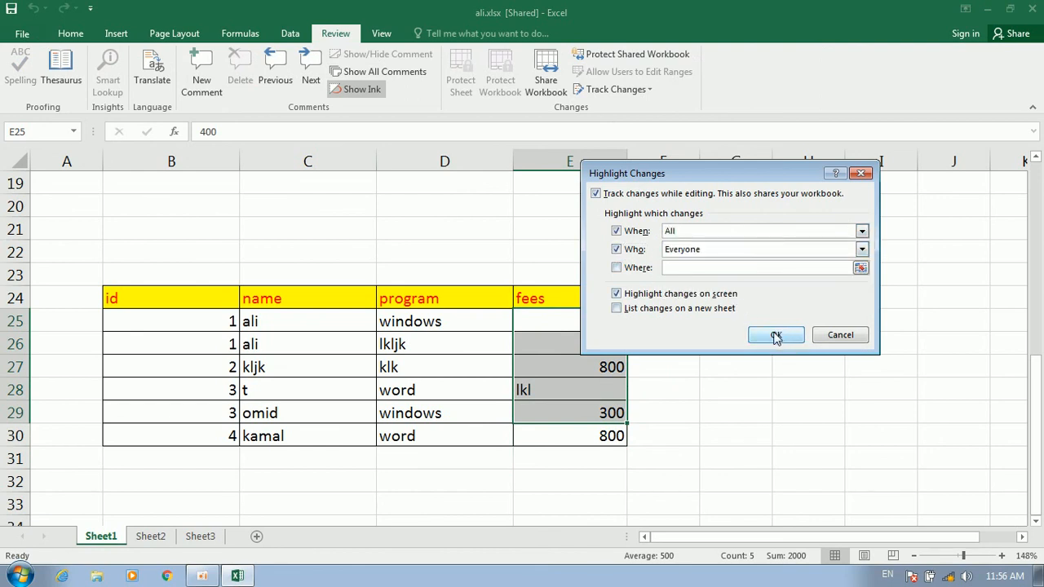
# Inspect the highlighted changes on E25 and E30
pyautogui.click(701, 340)
pyautogui.click(521, 318)
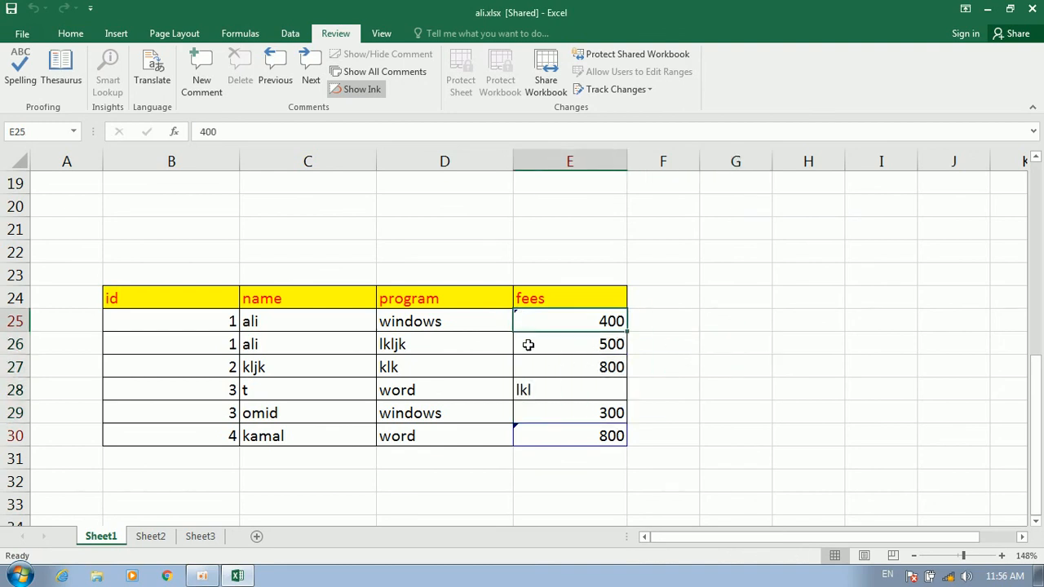
pyautogui.click(528, 432)
pyautogui.click(543, 315)
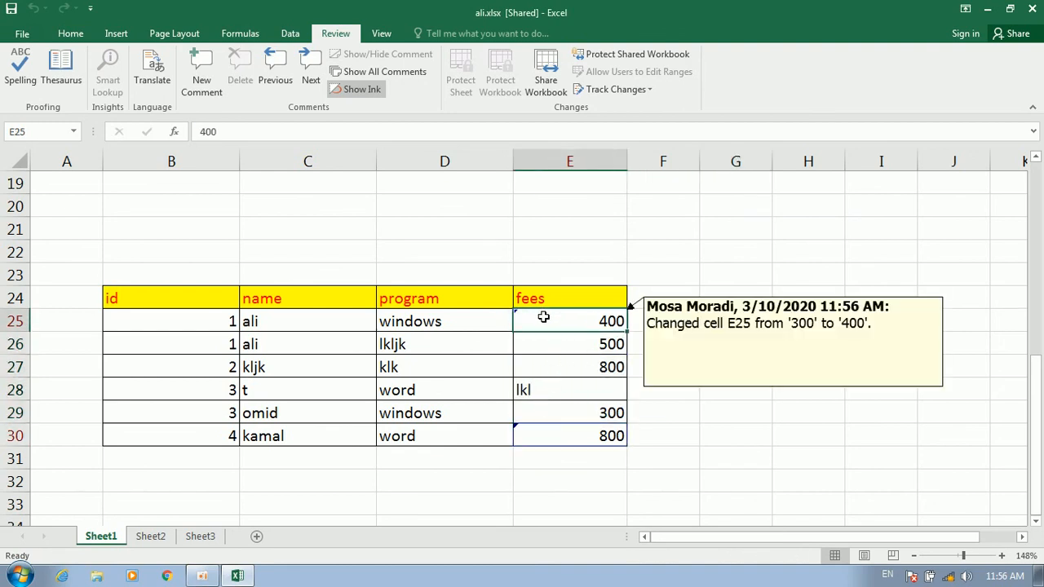
pyautogui.click(620, 89)
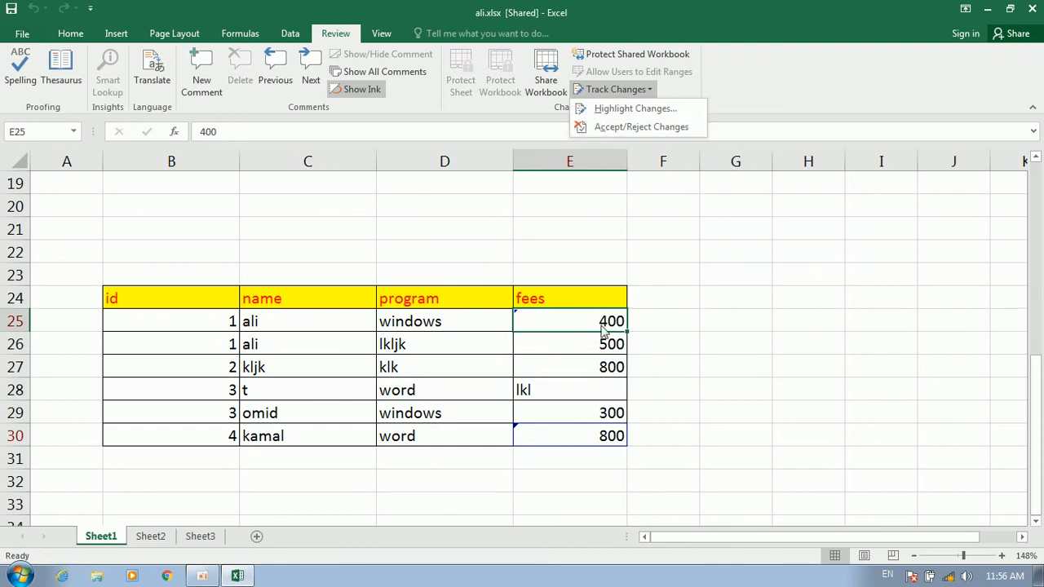
# Reject the E25 change from 300 to 400 and accept the E30 change from 500 to 800
pyautogui.click(637, 128)
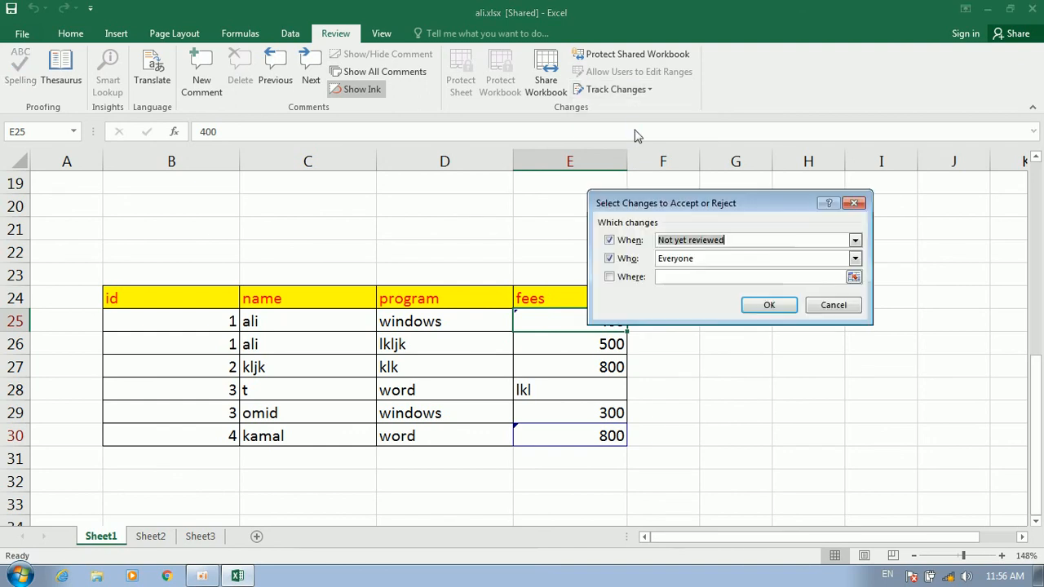
pyautogui.click(764, 305)
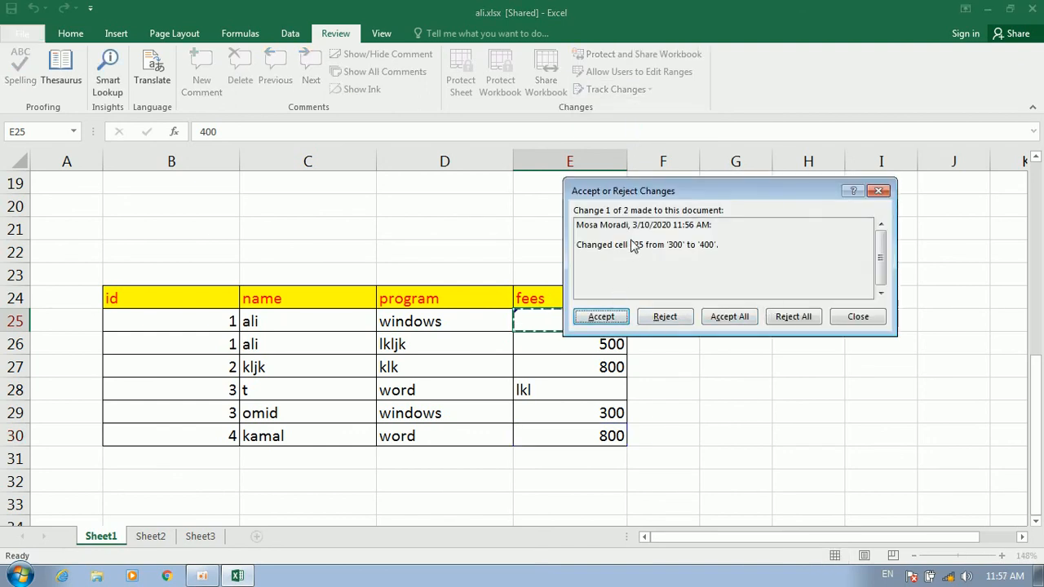
pyautogui.moveTo(667, 199); pyautogui.dragTo(805, 233)
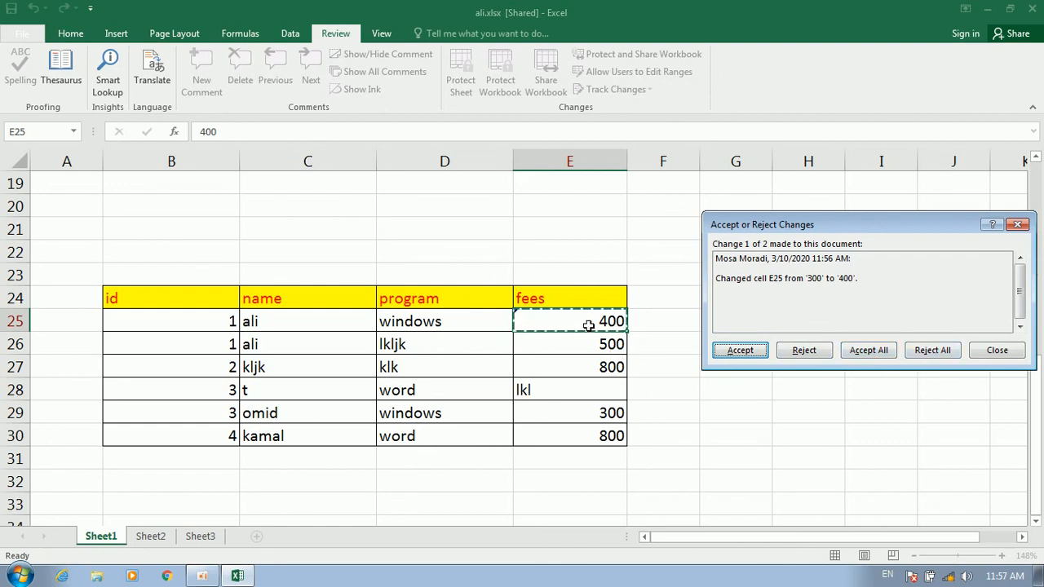
pyautogui.click(805, 353)
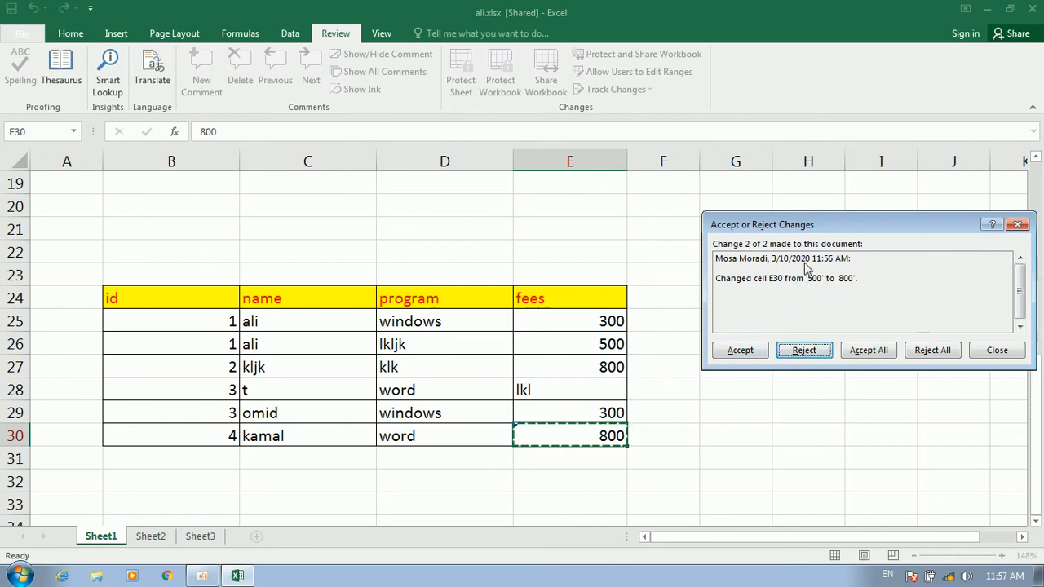
pyautogui.click(736, 350)
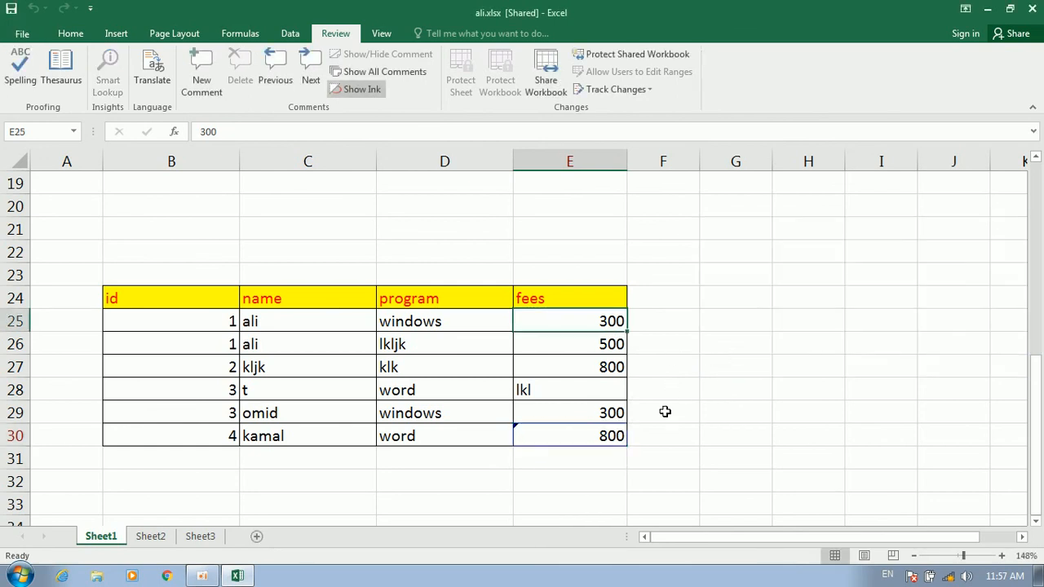
# Check the fees in E29 and E30 after the review
pyautogui.click(649, 364)
pyautogui.click(617, 408)
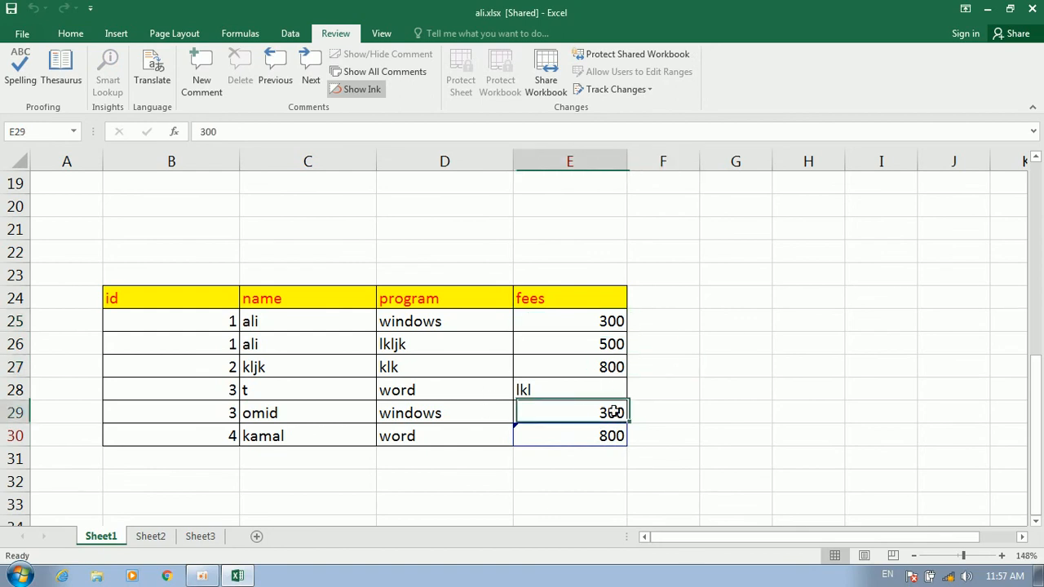
pyautogui.click(547, 426)
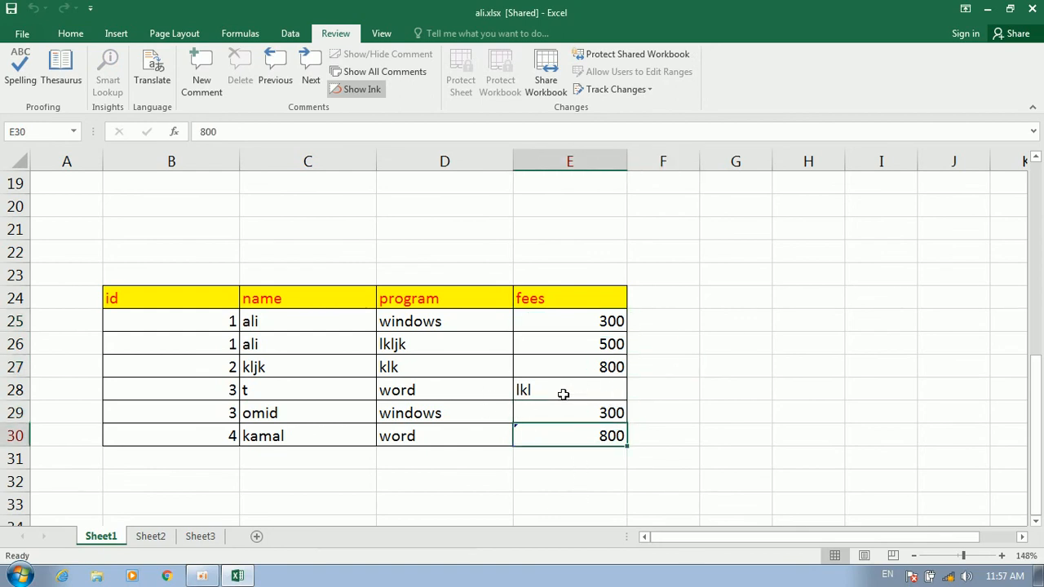
pyautogui.click(612, 214)
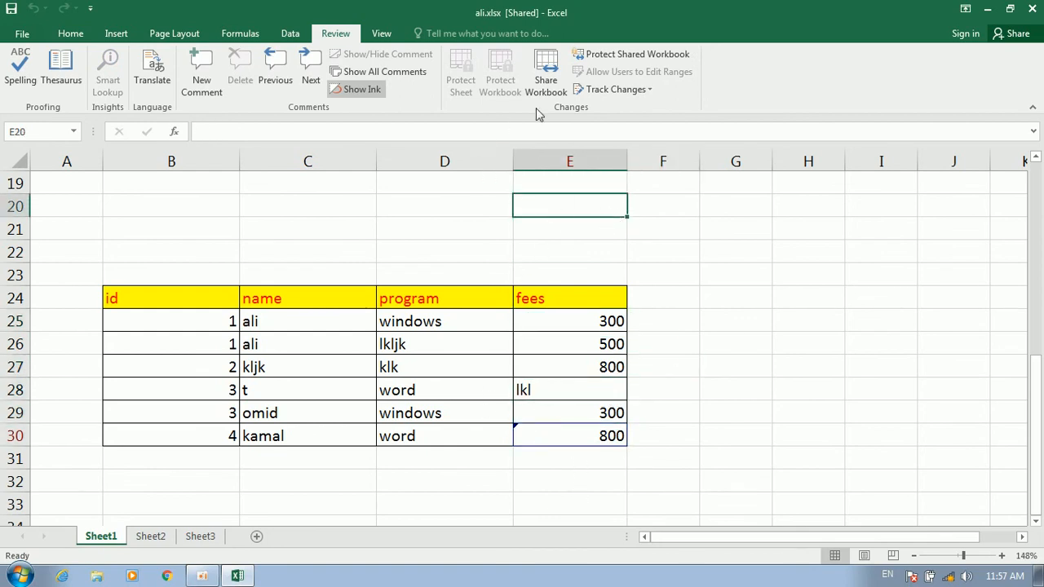
pyautogui.click(649, 88)
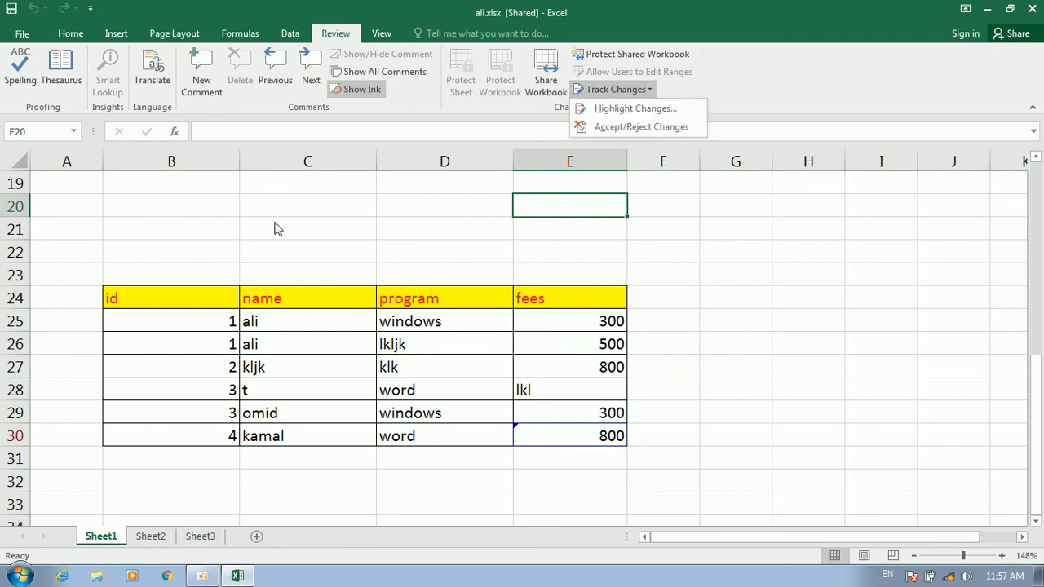
pyautogui.click(331, 261)
pyautogui.click(690, 302)
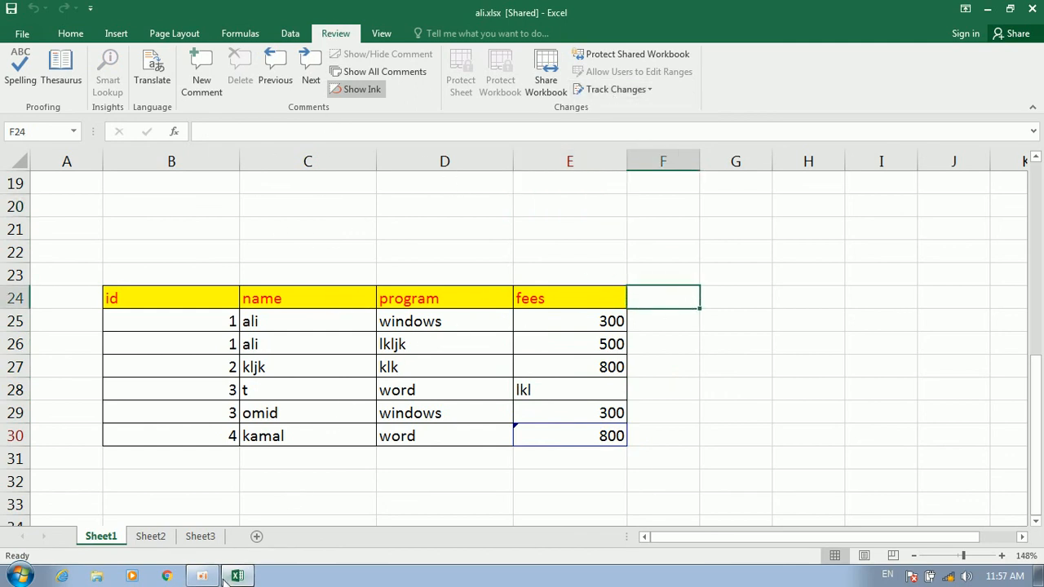